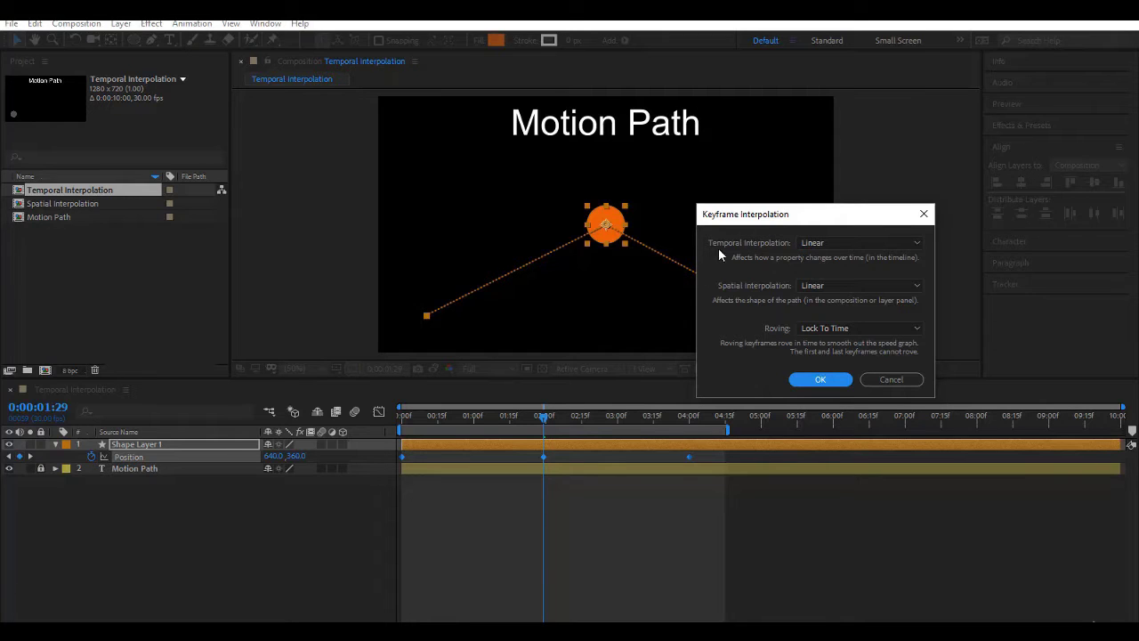
- Preview the yellow circle's eased motion in the Easy Ease composition from about 0:00:01:13
left_click(802, 244)
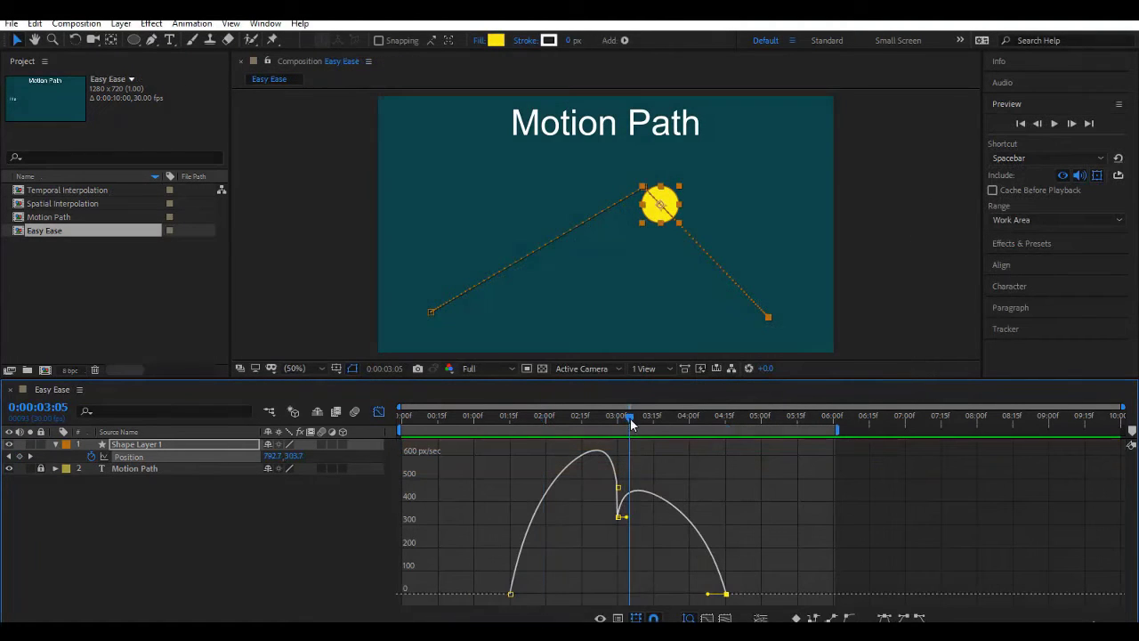
left_click_drag(630, 418, 506, 489)
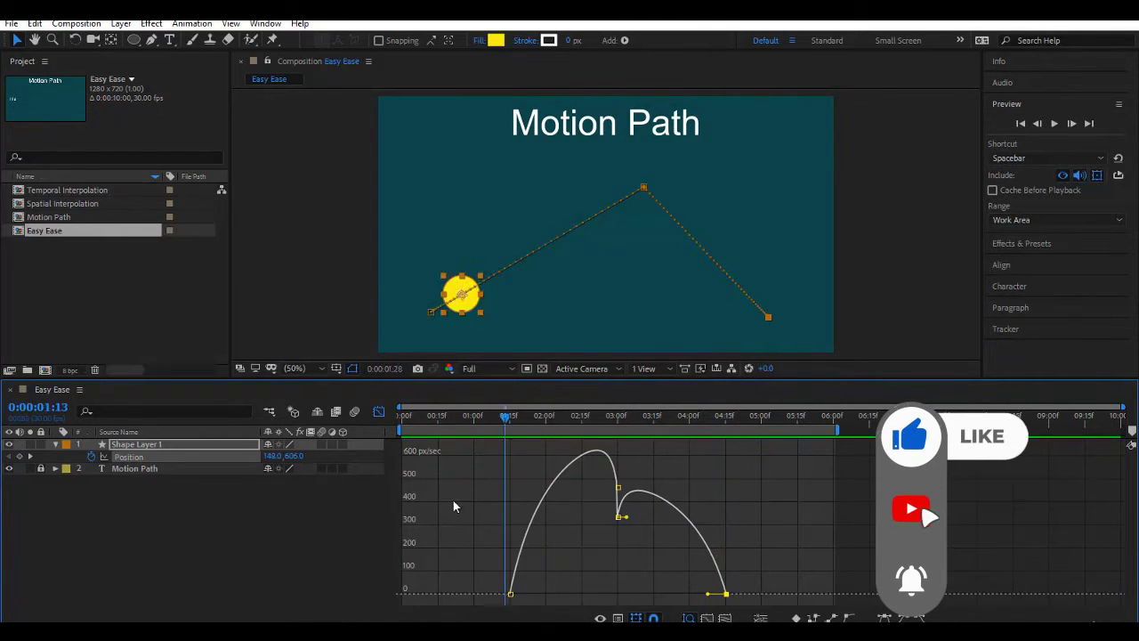
key("space")
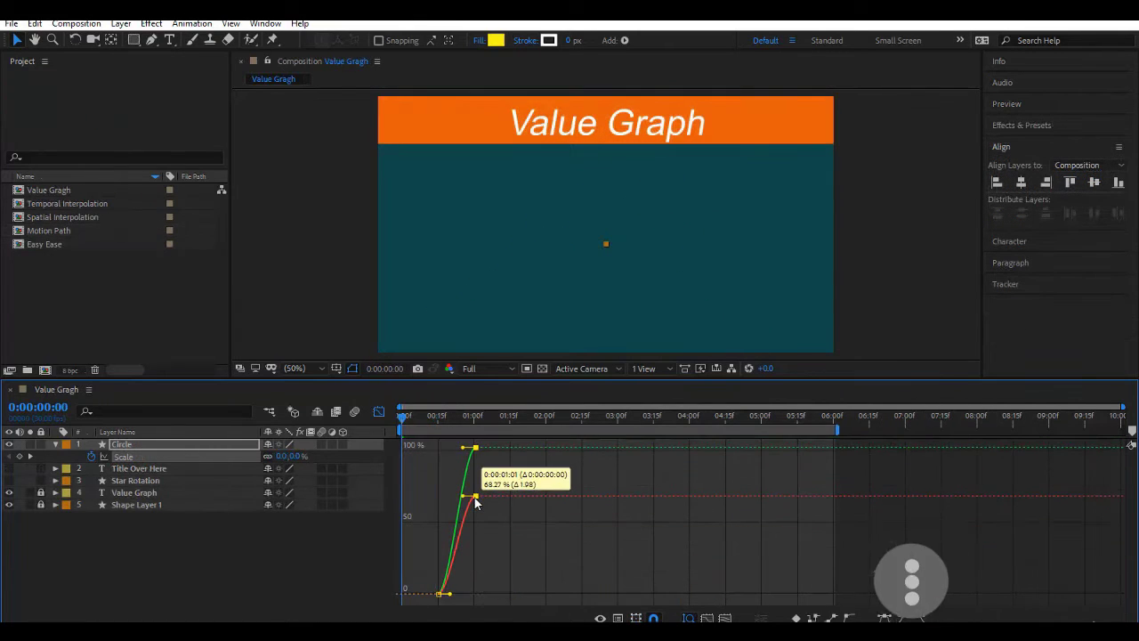
- Try lowering the Circle layer's Scale keyframes at 0:00:01:01 in the value graph, and undo the change
left_click_drag(475, 499, 475, 502)
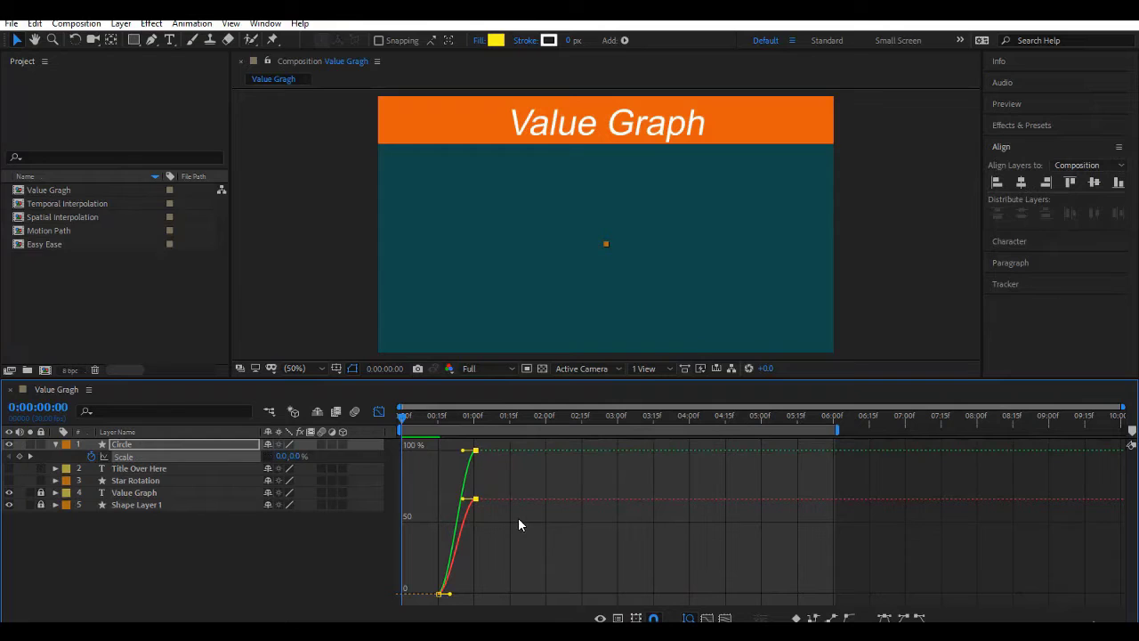
key("ctrl+z")
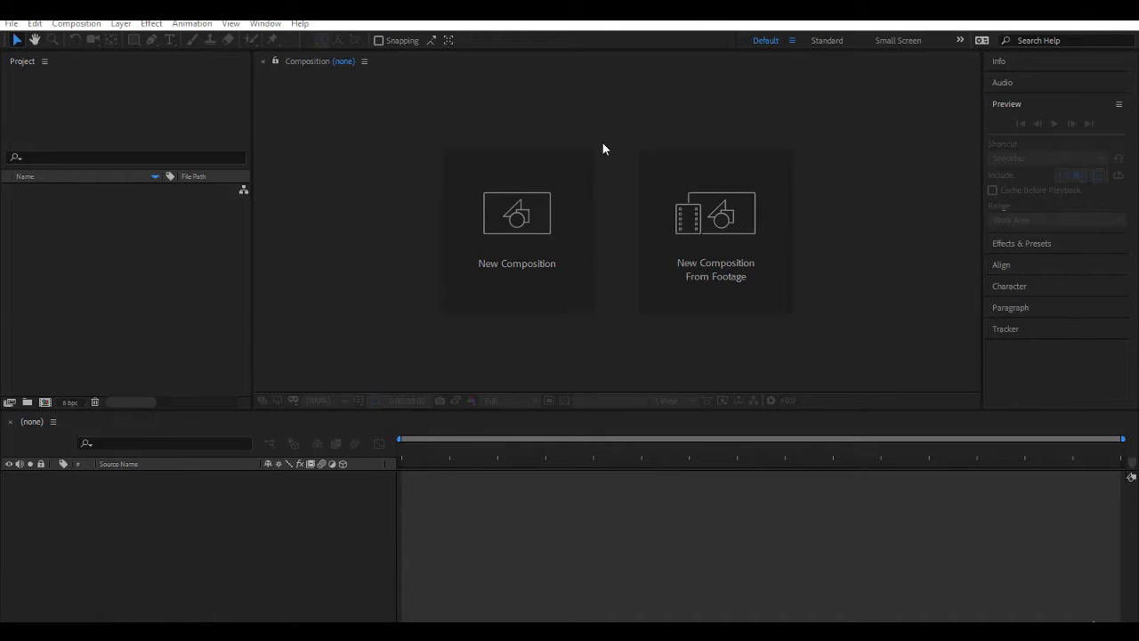
- Create a new composition, Comp 1, at 1280 x 720 px and 30 fps with a duration of 0:00:10:00
left_click(516, 267)
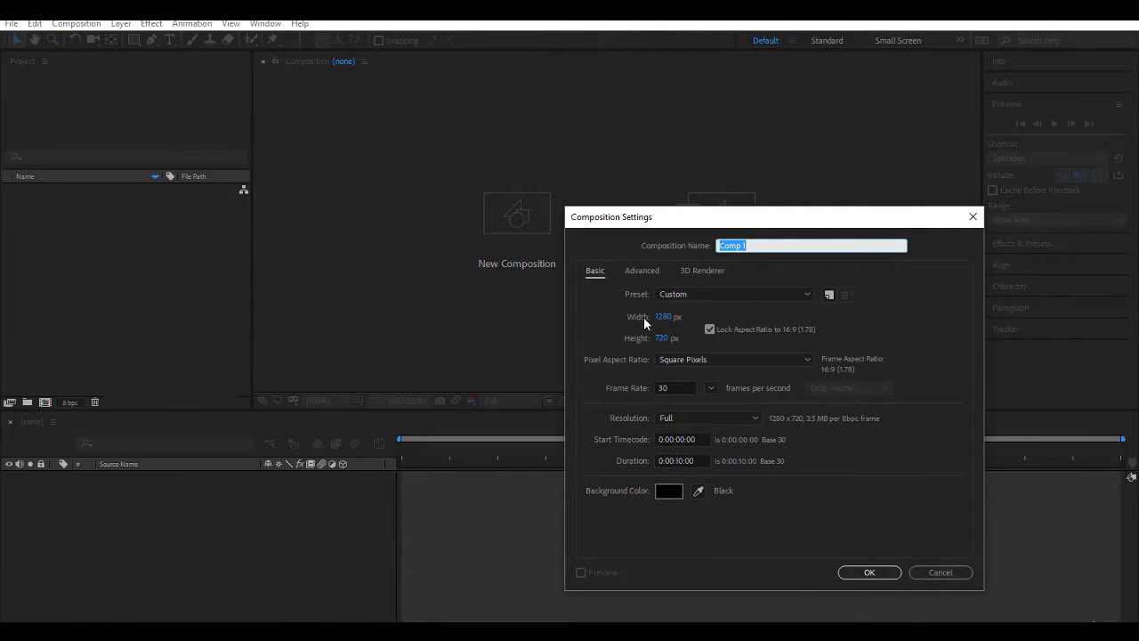
left_click(673, 387)
double_click(674, 387)
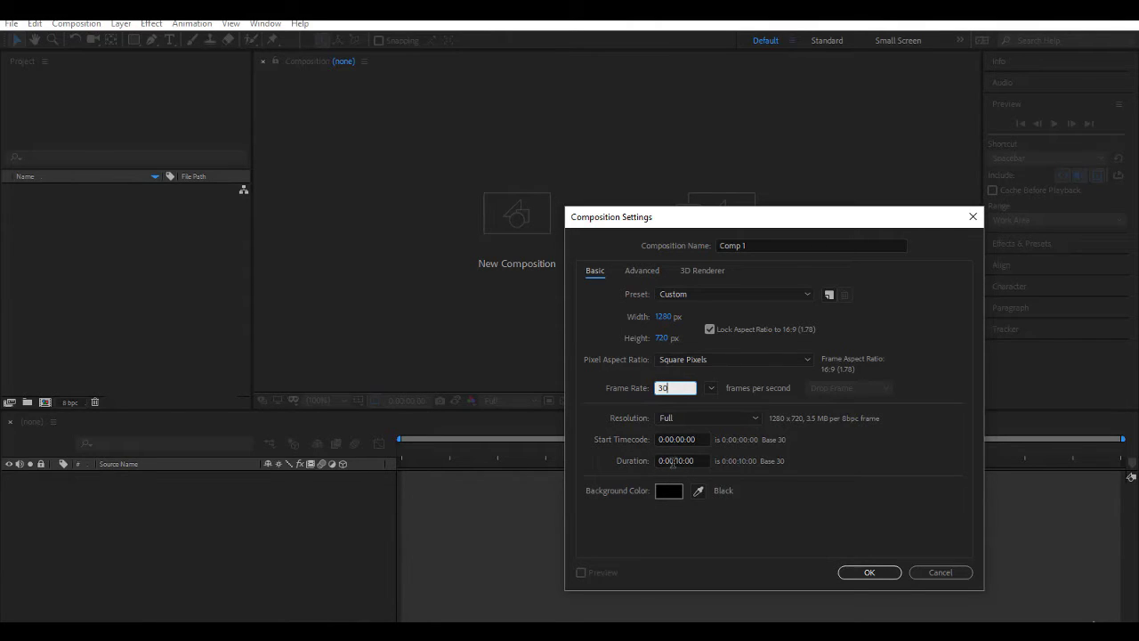
left_click(874, 573)
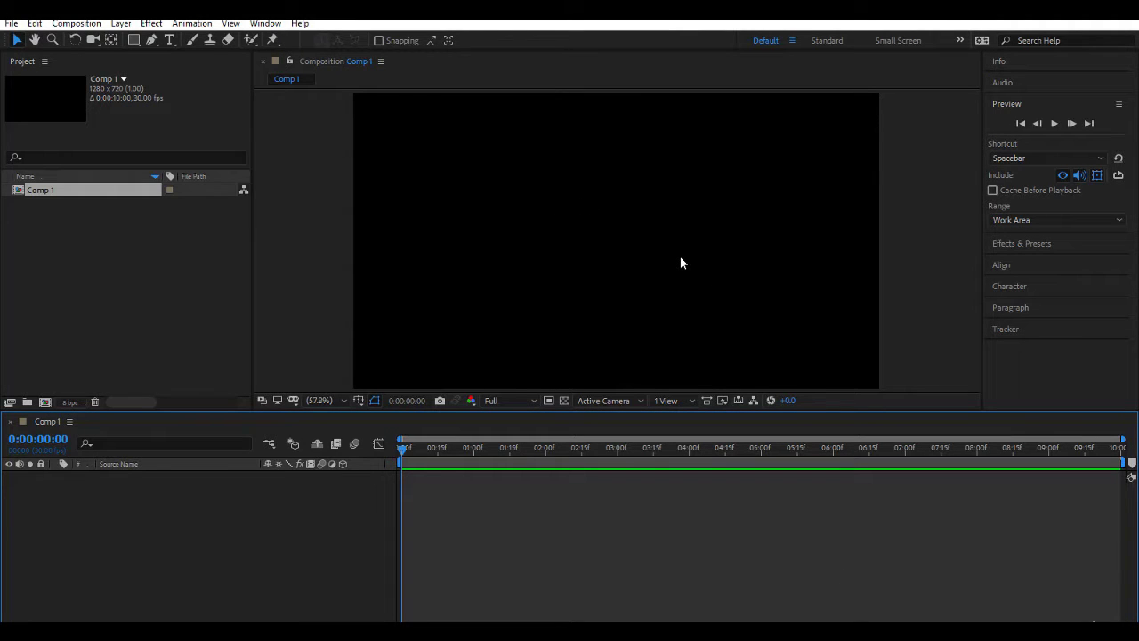
- Enable Default Spatial Interpolation to Linear in the general preferences
left_click(37, 24)
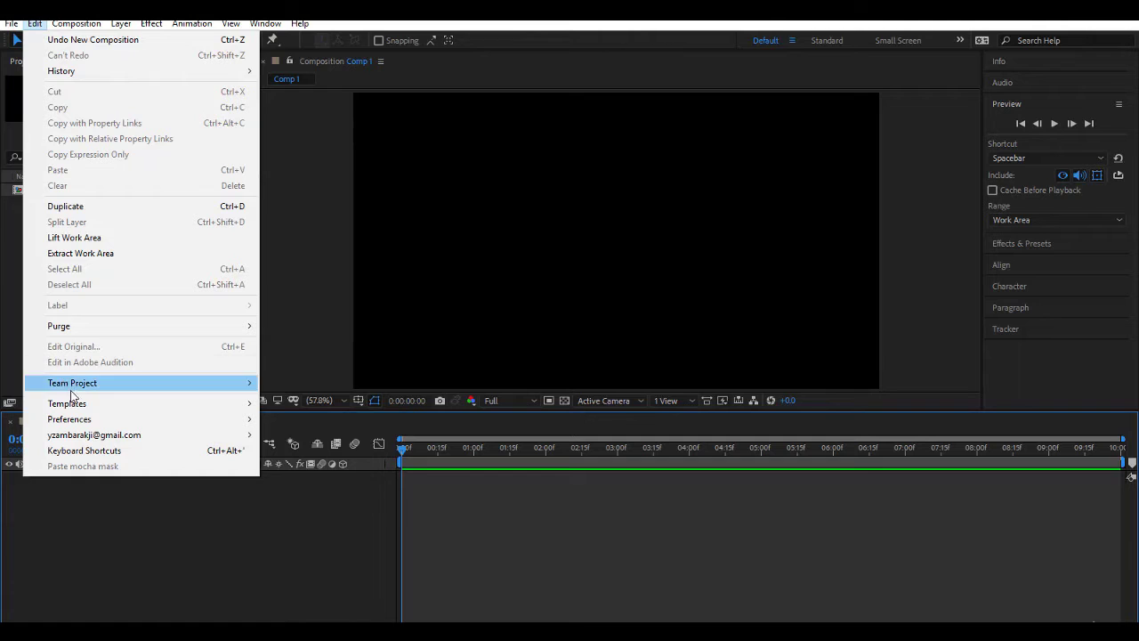
mouse_move(75, 425)
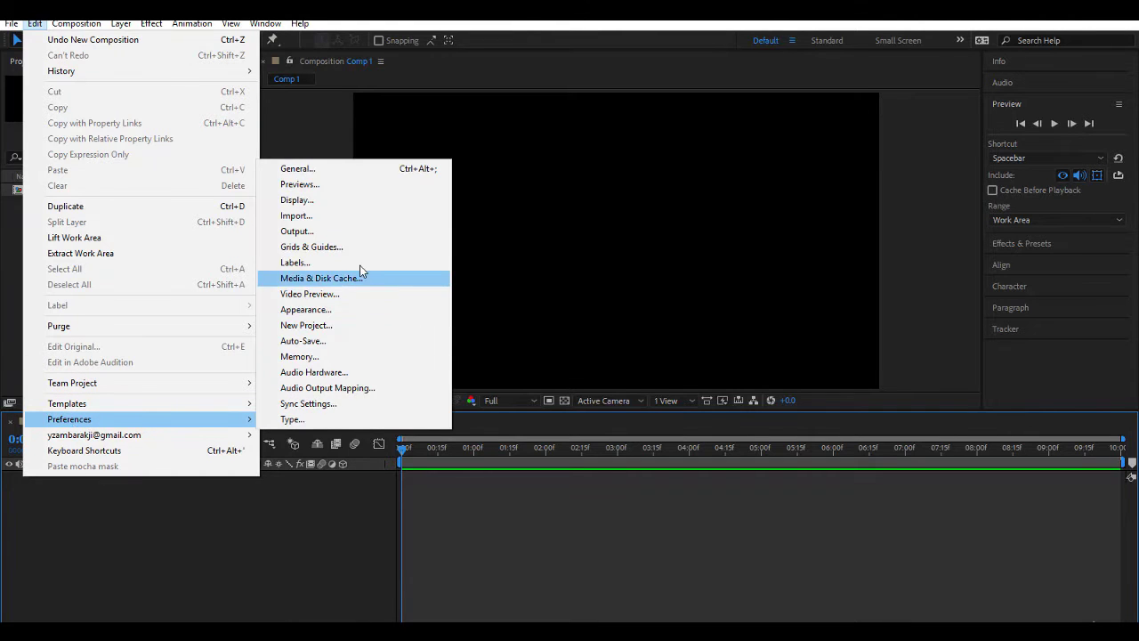
left_click(343, 170)
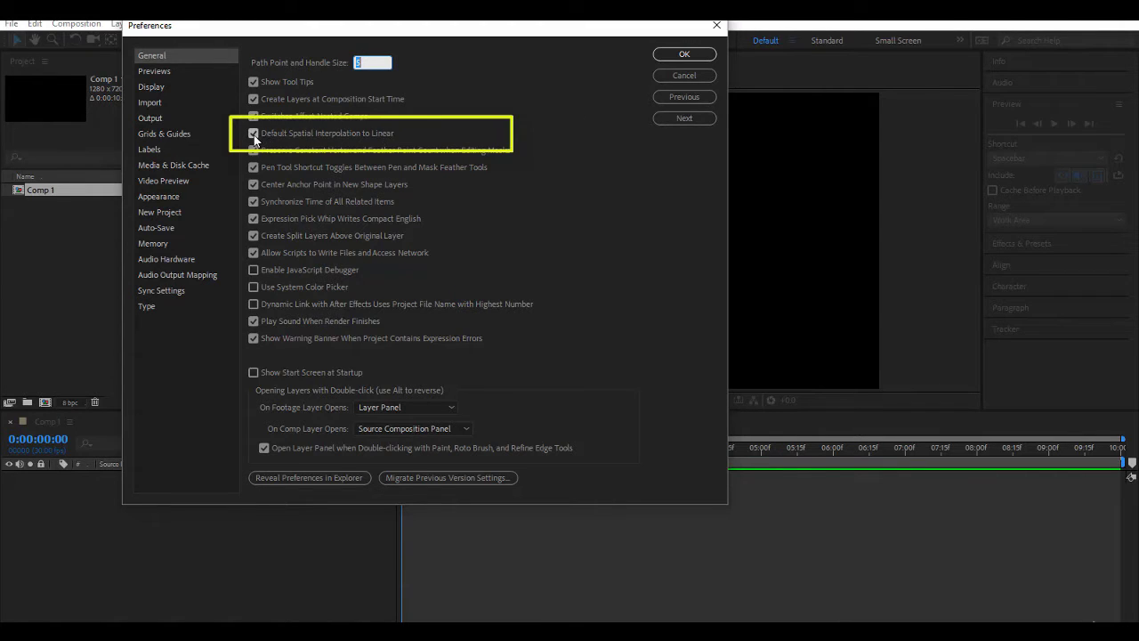
left_click(685, 54)
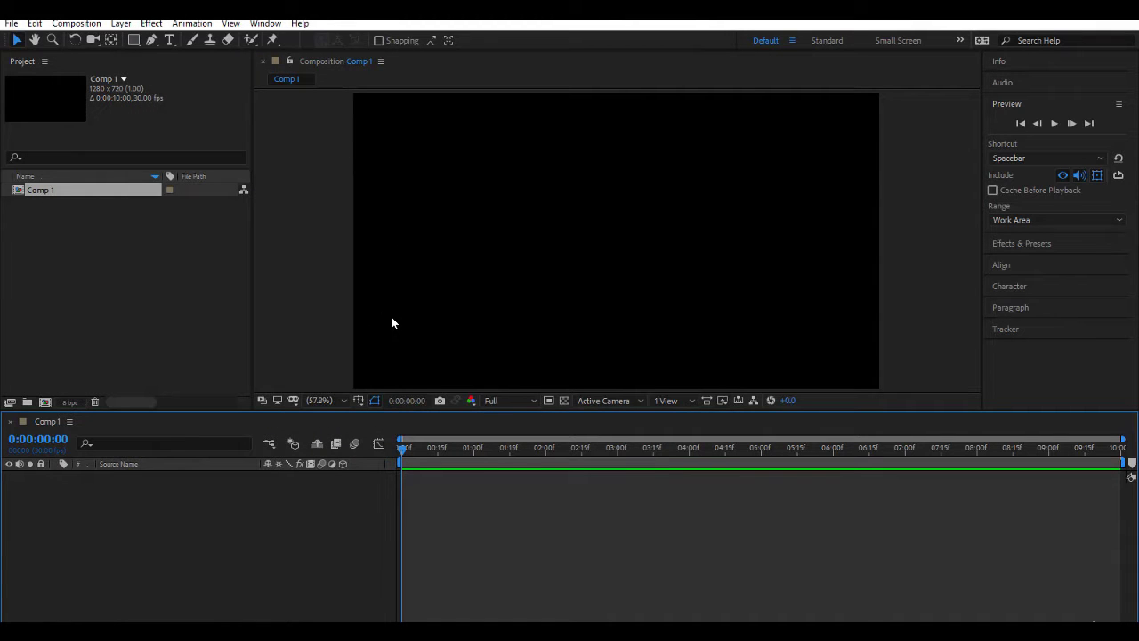
- Turn mask and shape path visibility off and back on for the composition view
left_click(375, 400)
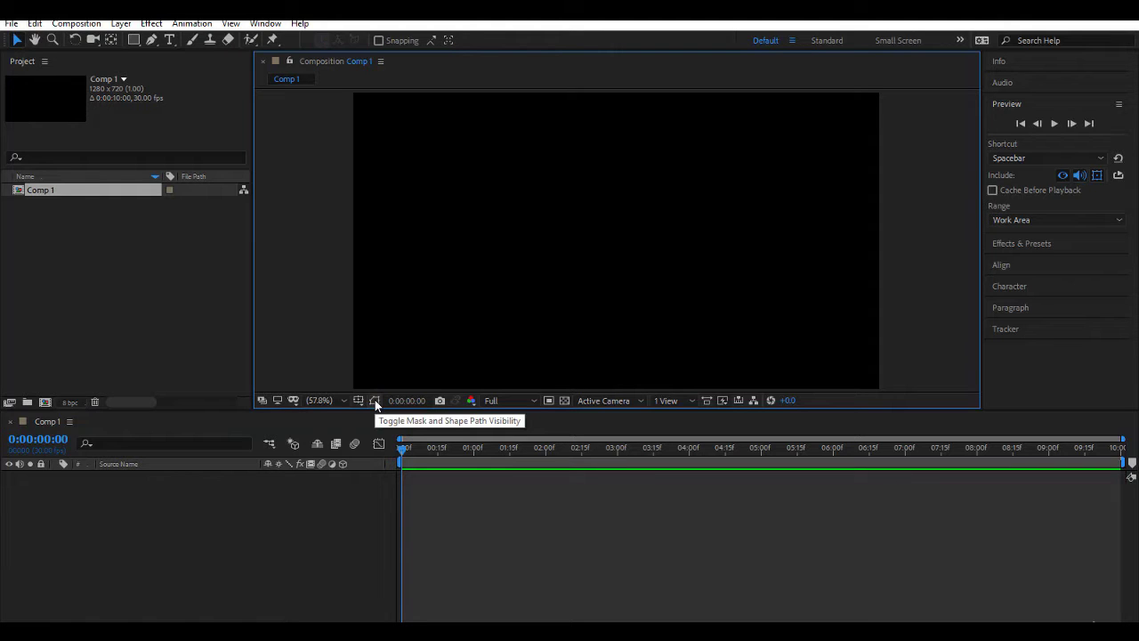
left_click(375, 400)
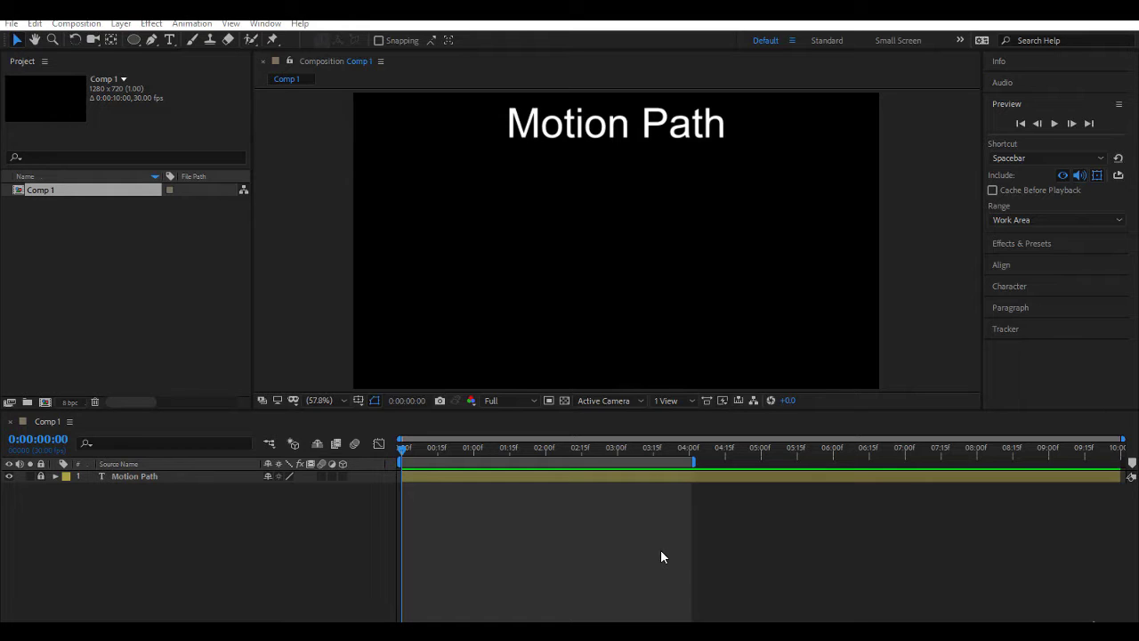
- Draw a small circle with the Ellipse tool at about 136, 612 in the composition and center its anchor point
left_click(134, 43)
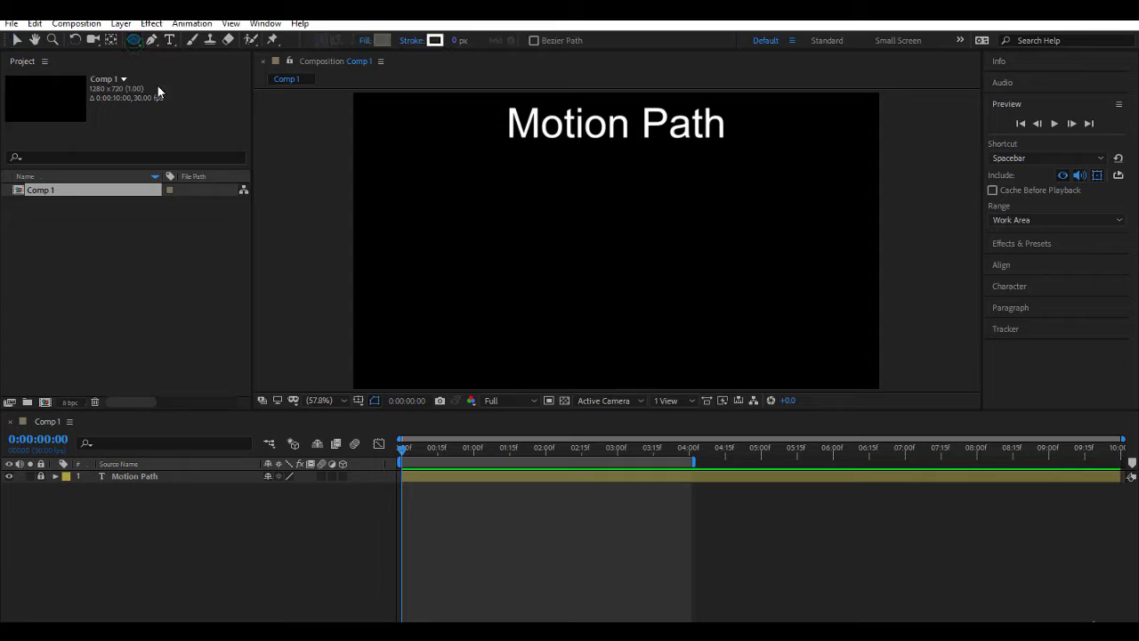
left_click_drag(386, 322, 433, 366)
key("ctrl+alt+Home")
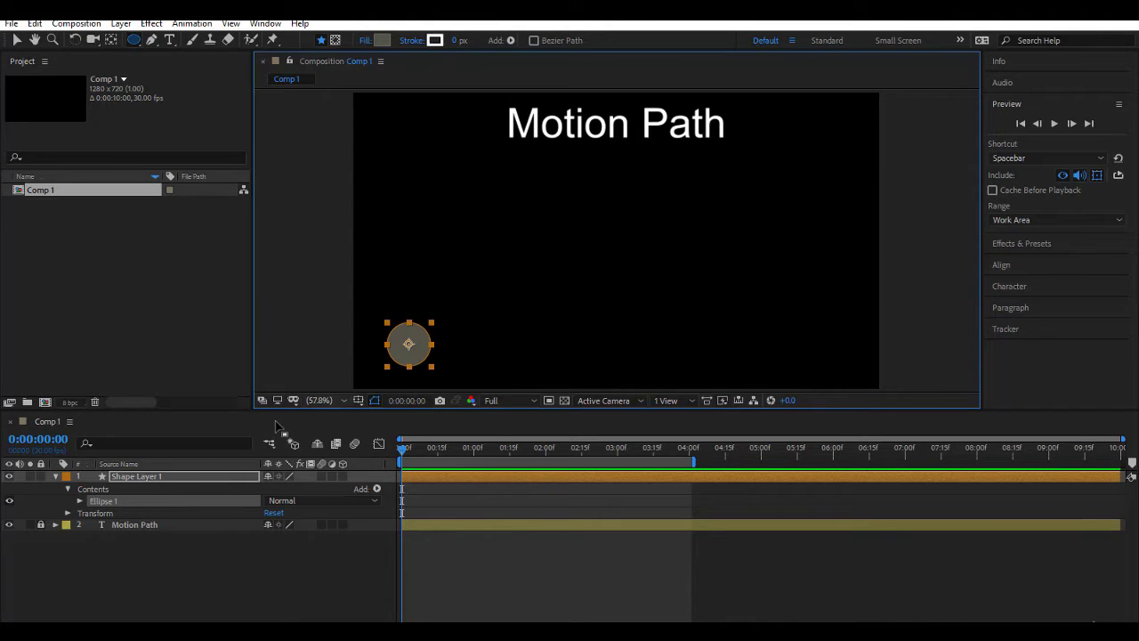
- Set the first Position keyframe for Shape Layer 1 at 0:00:00:00
left_click(178, 476)
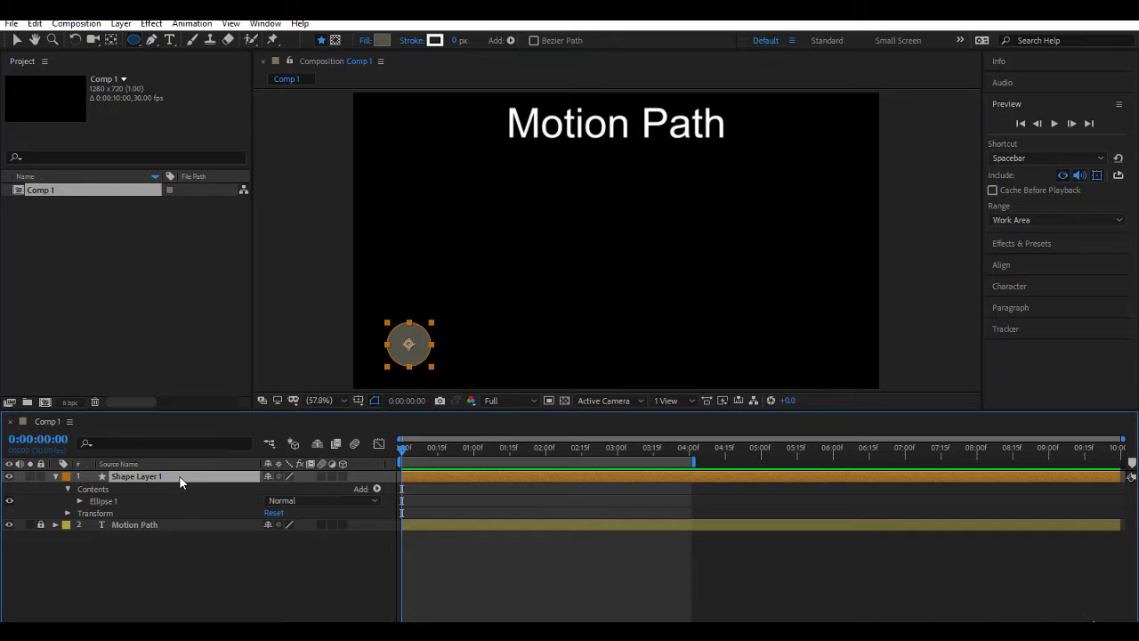
key("p")
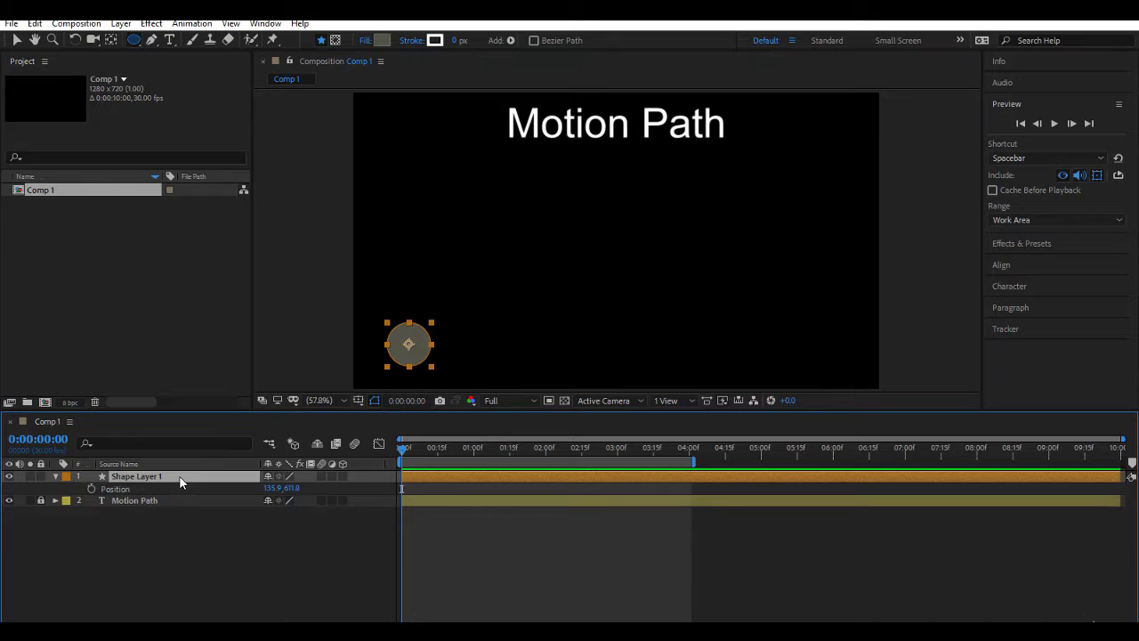
left_click(91, 489)
key("v")
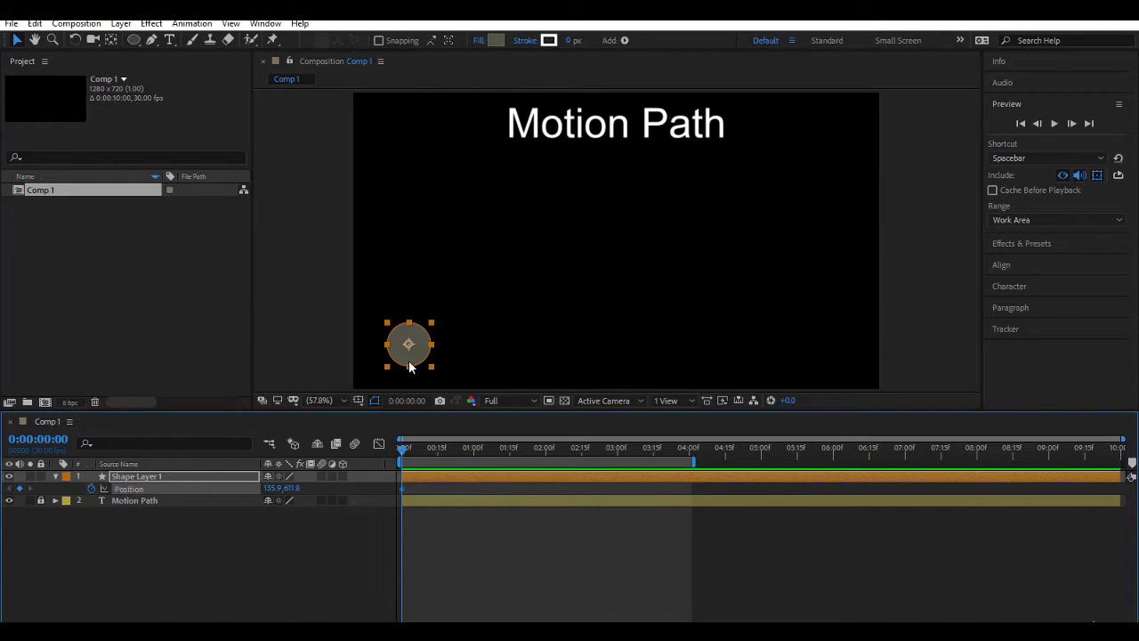
- At 0:00:01:00, move the circle up to about 577, 210 for a second Position keyframe
left_click_drag(405, 449, 473, 469)
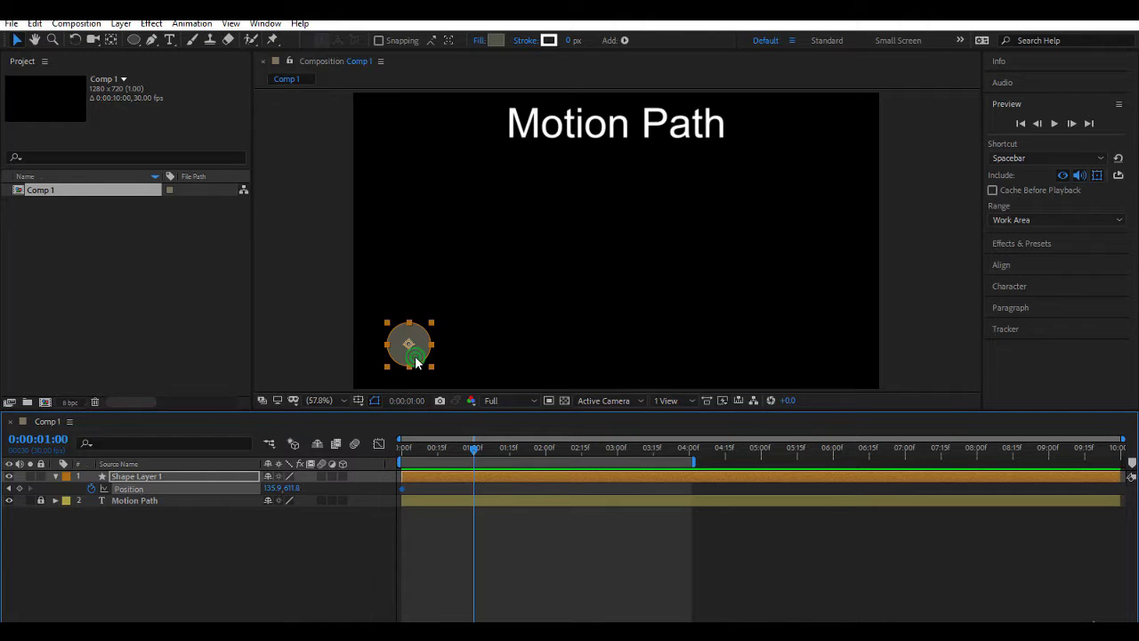
left_click_drag(414, 362, 599, 194)
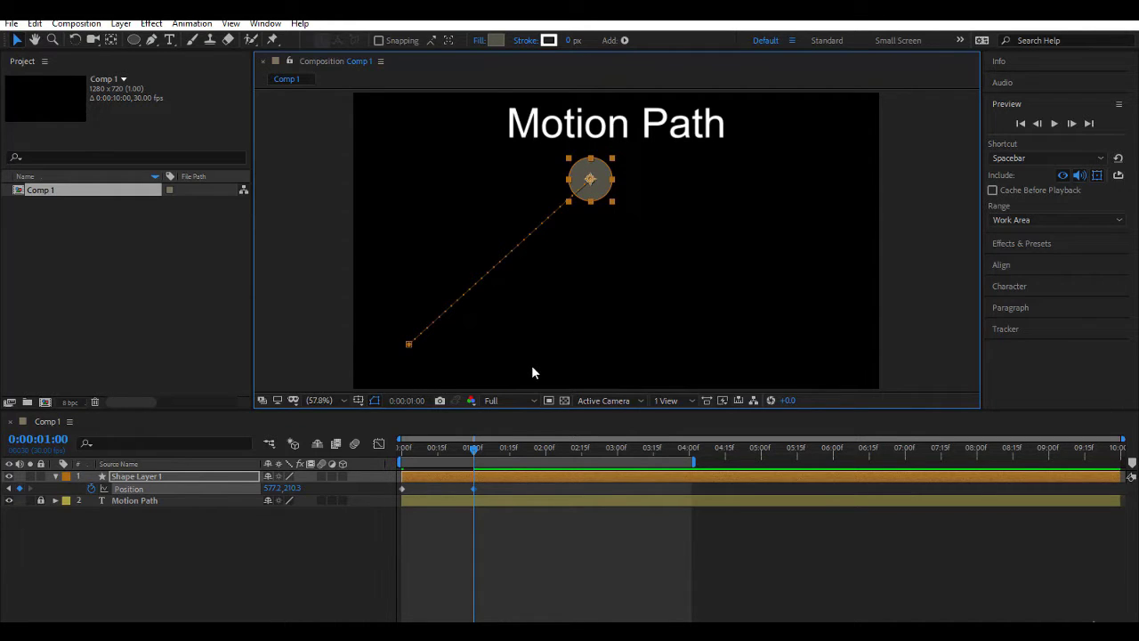
left_click(513, 476)
- At 0:00:02:00, move the circle straight down to about 574, 600 for a third Position keyframe
left_click(48, 442)
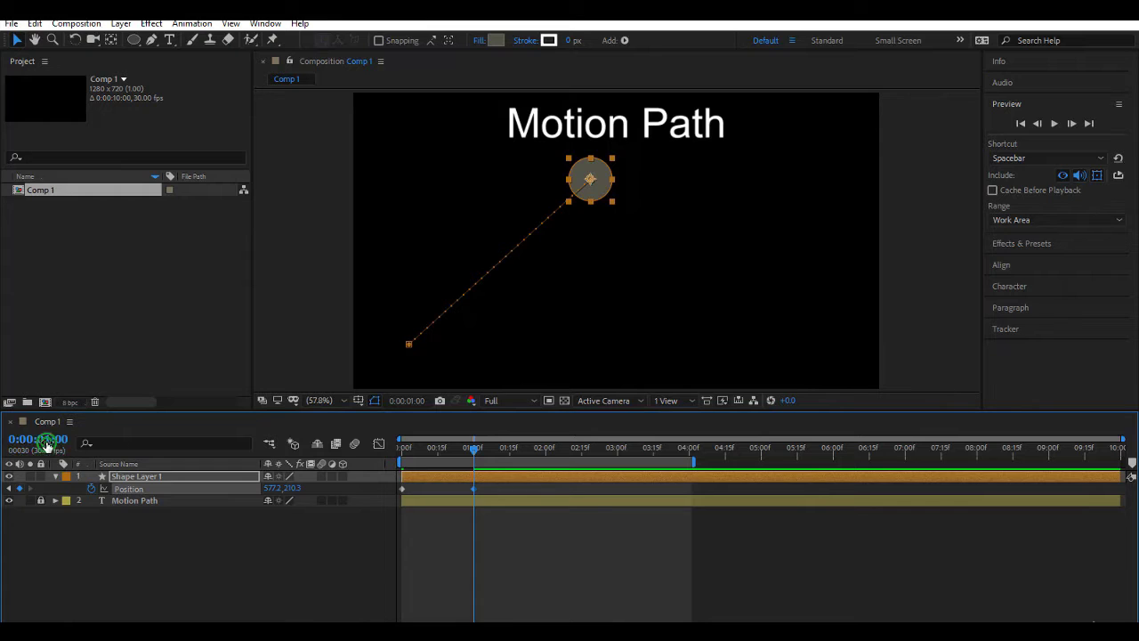
type("200")
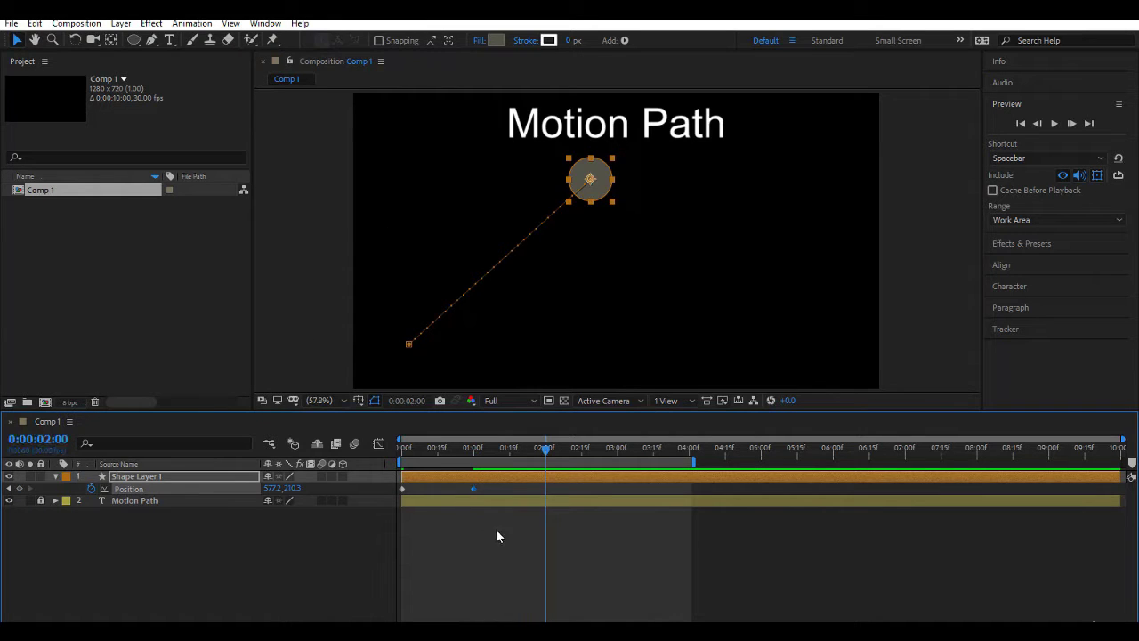
left_click(601, 187)
left_click_drag(601, 189, 607, 350)
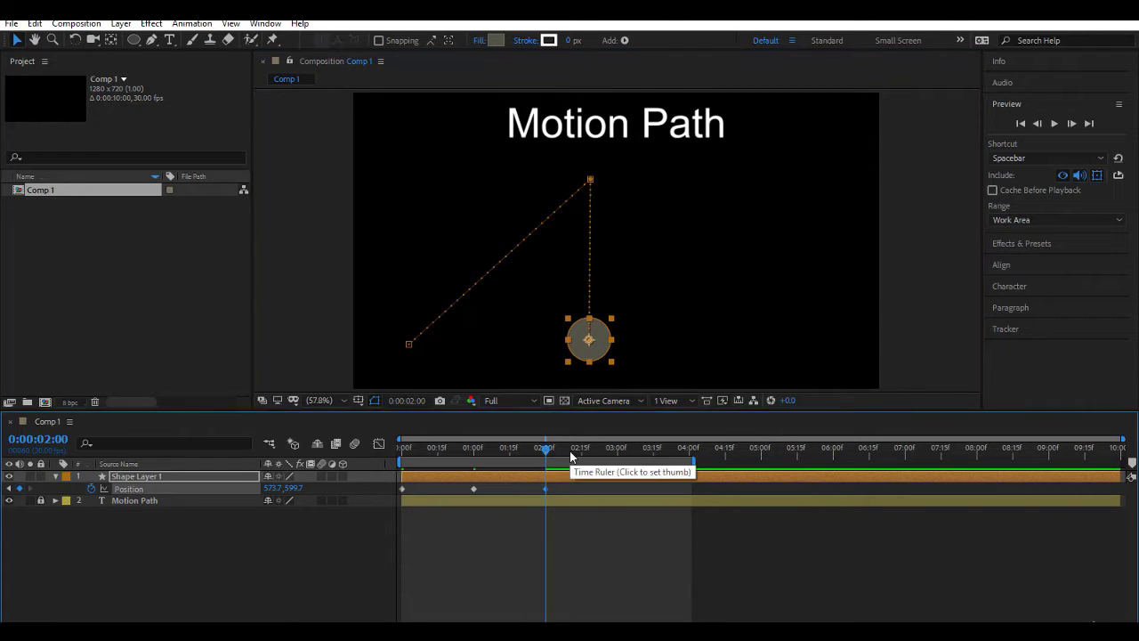
- At 0:00:03:00, move the circle to about 970, 219 for a fourth Position keyframe
left_click(40, 440)
type("300")
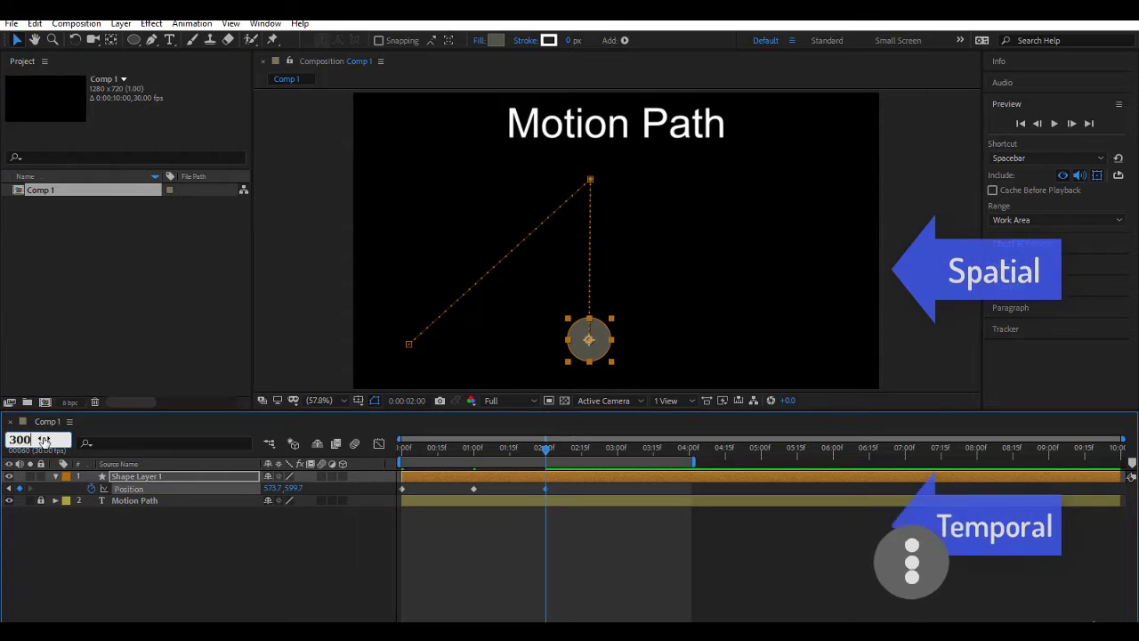
key("Return")
left_click_drag(587, 351, 748, 195)
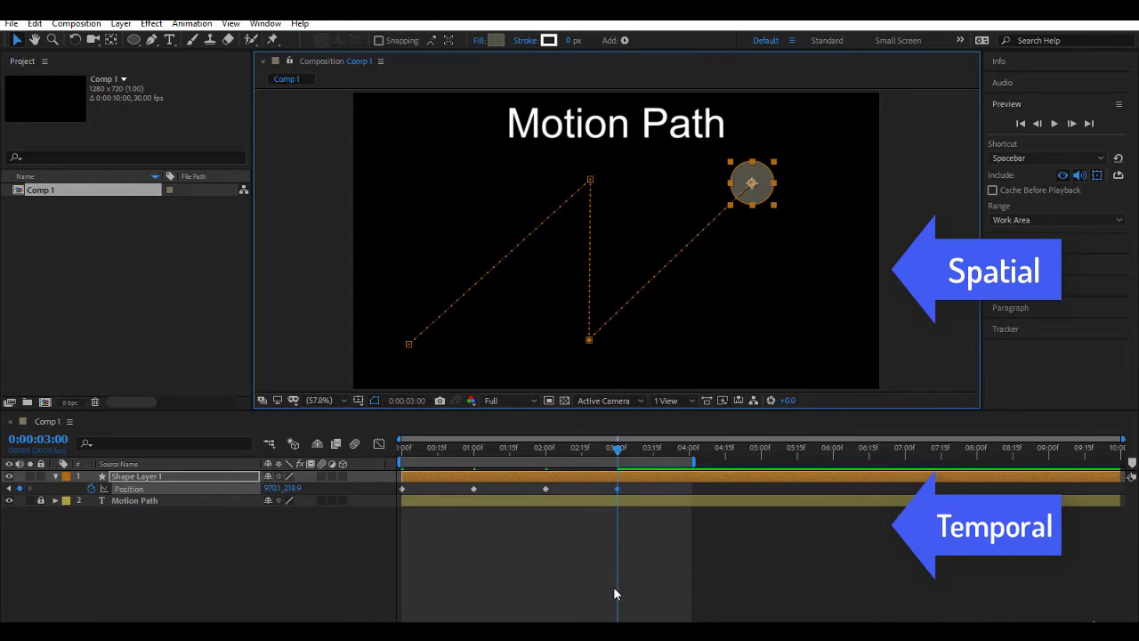
- At 0:00:04:00, move the circle to about 1129, 598 for the final Position keyframe
left_click(45, 439)
type("400")
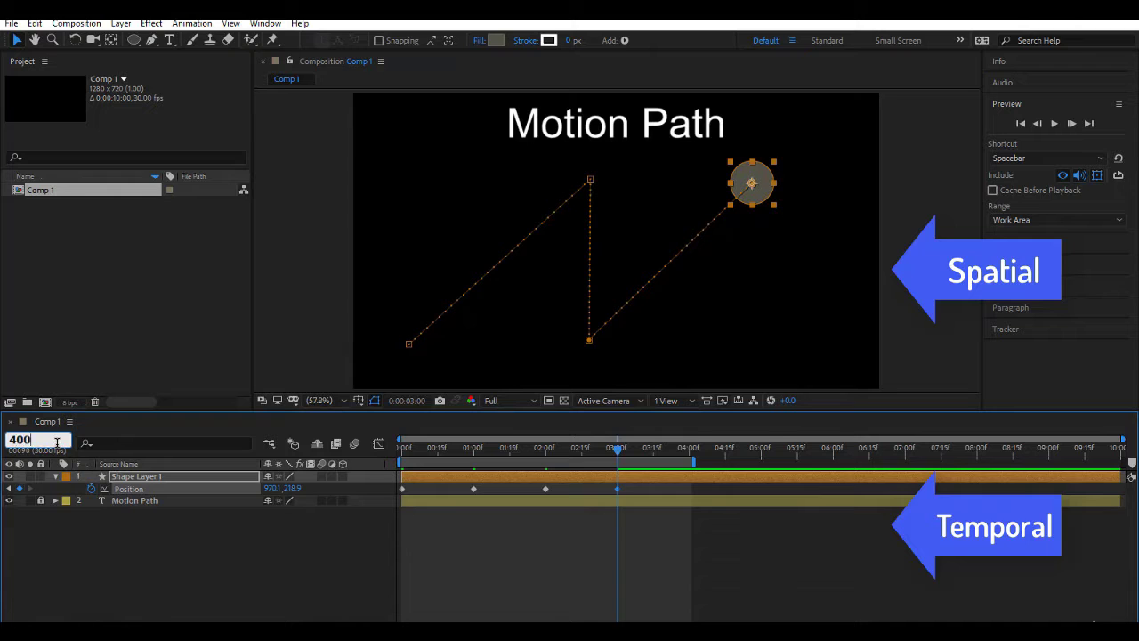
key("Return")
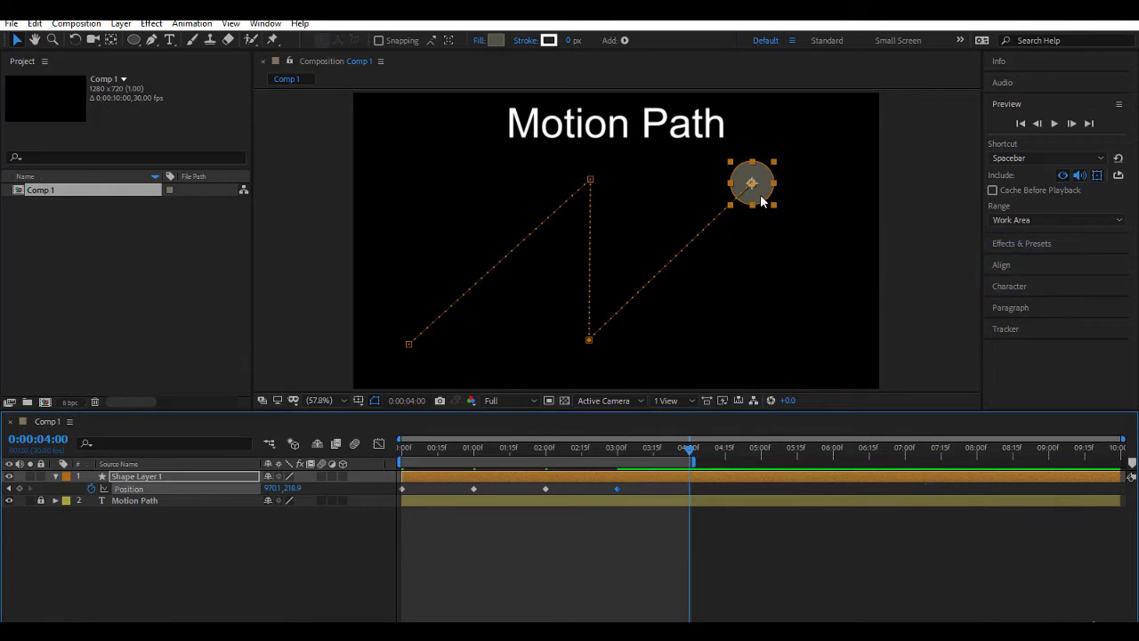
left_click_drag(753, 183, 817, 339)
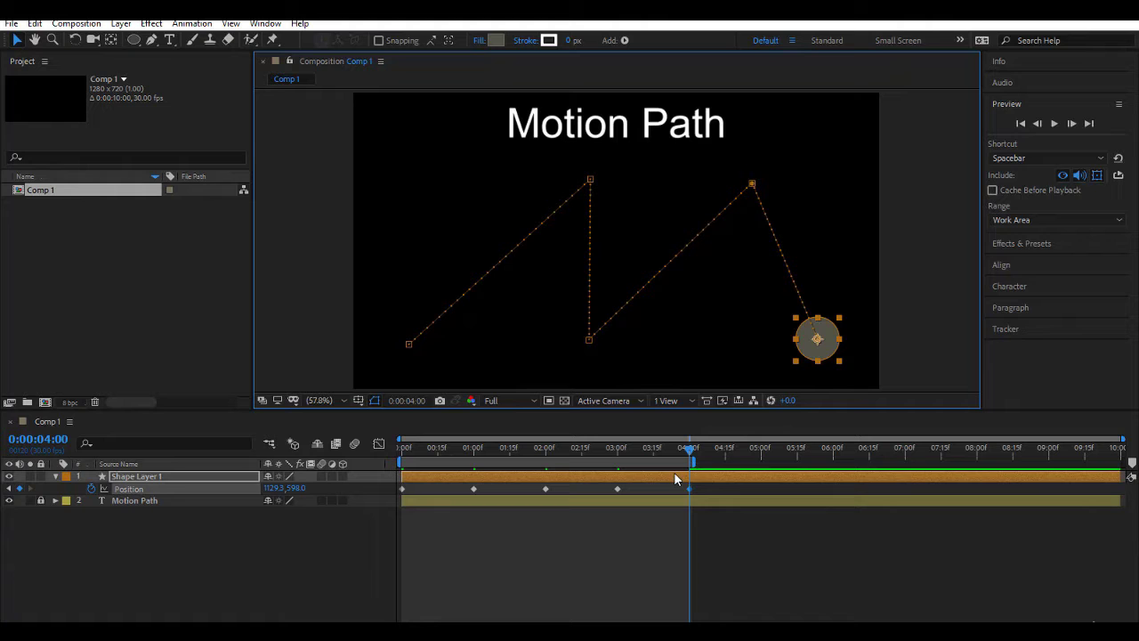
- Return to the start of the animation and examine the keyframe points along the circle's motion path
left_click_drag(689, 447, 298, 545)
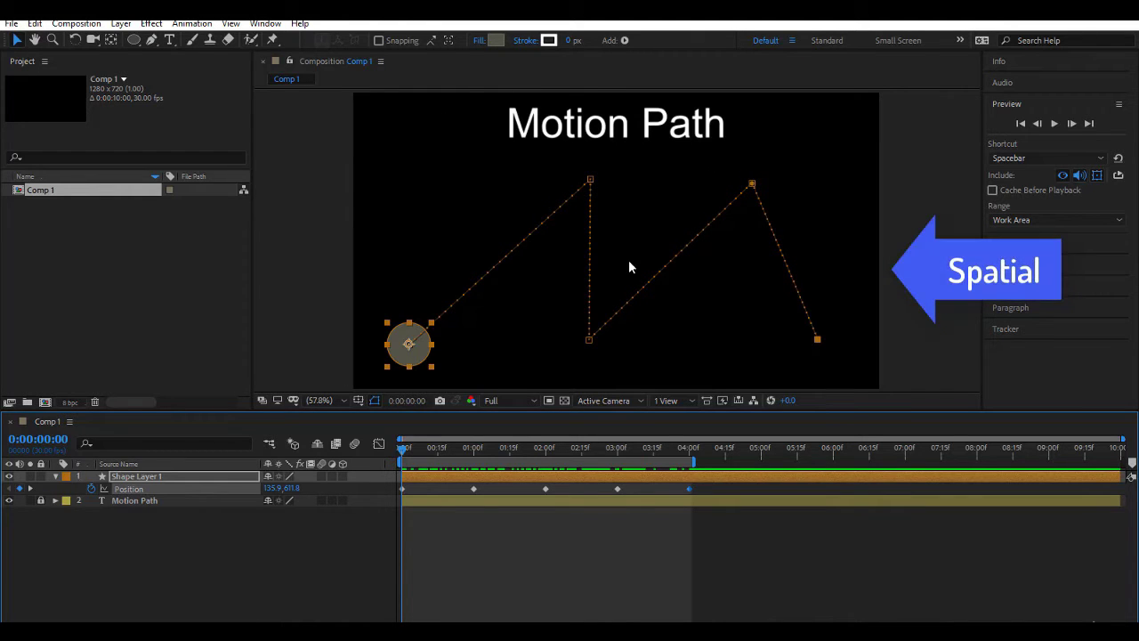
left_click(589, 180)
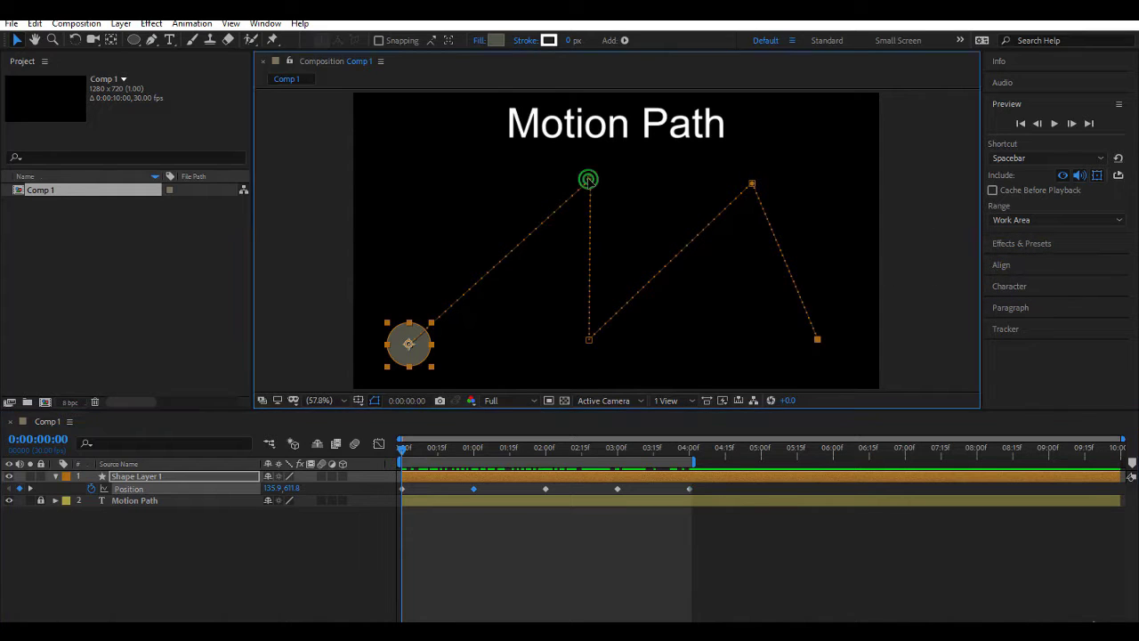
left_click(590, 339)
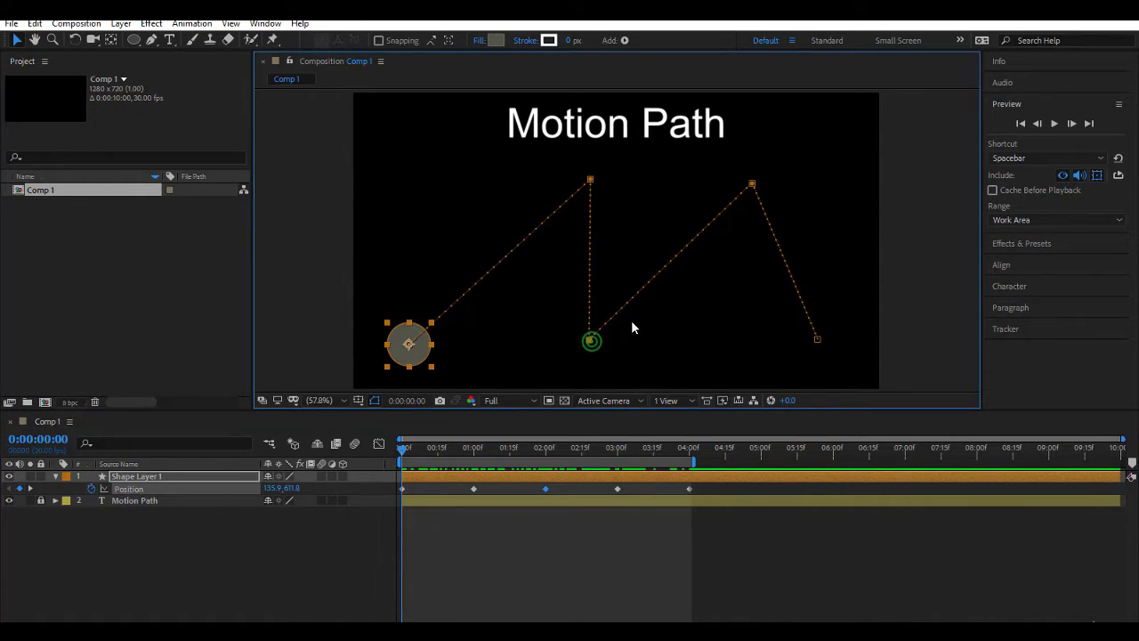
left_click(753, 185)
left_click(591, 181)
mouse_move(591, 180)
left_mouse_down()
mouse_move(524, 198)
mouse_move(409, 178)
mouse_move(517, 279)
mouse_move(518, 322)
mouse_move(516, 231)
mouse_move(500, 189)
mouse_move(454, 170)
mouse_move(521, 240)
mouse_move(511, 180)
mouse_move(572, 180)
mouse_move(681, 231)
mouse_move(744, 316)
mouse_move(551, 196)
mouse_move(590, 179)
left_mouse_up()
left_click_drag(406, 450, 302, 484)
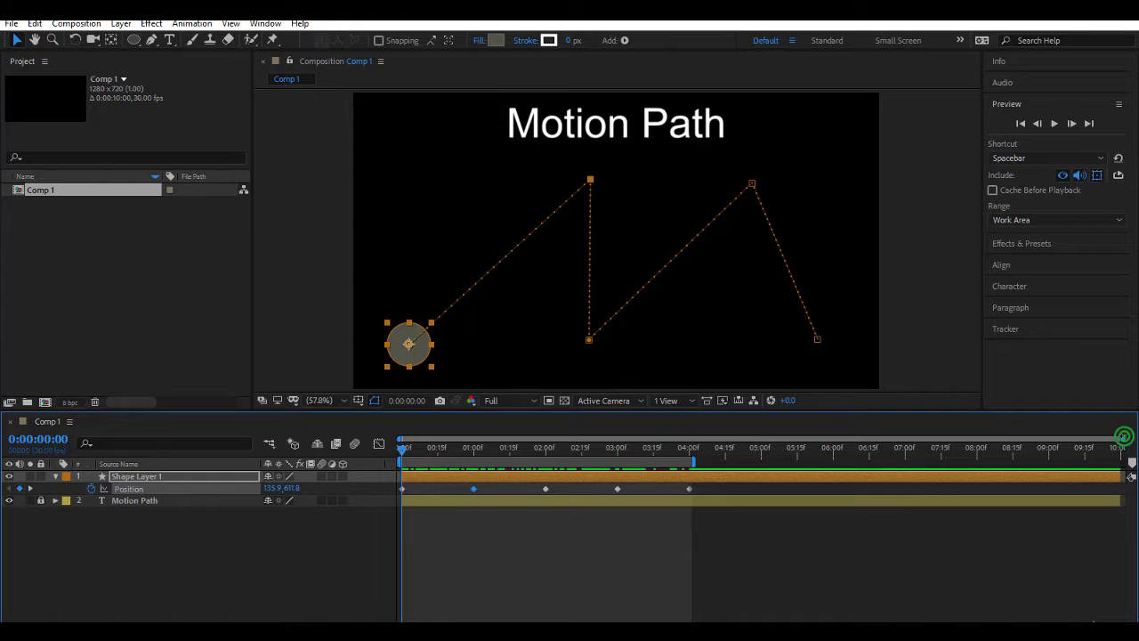
- Show the timeline at single-frame scale and examine the circle's movement frame by frame up to 0:00:00:07
left_click_drag(1123, 440, 440, 547)
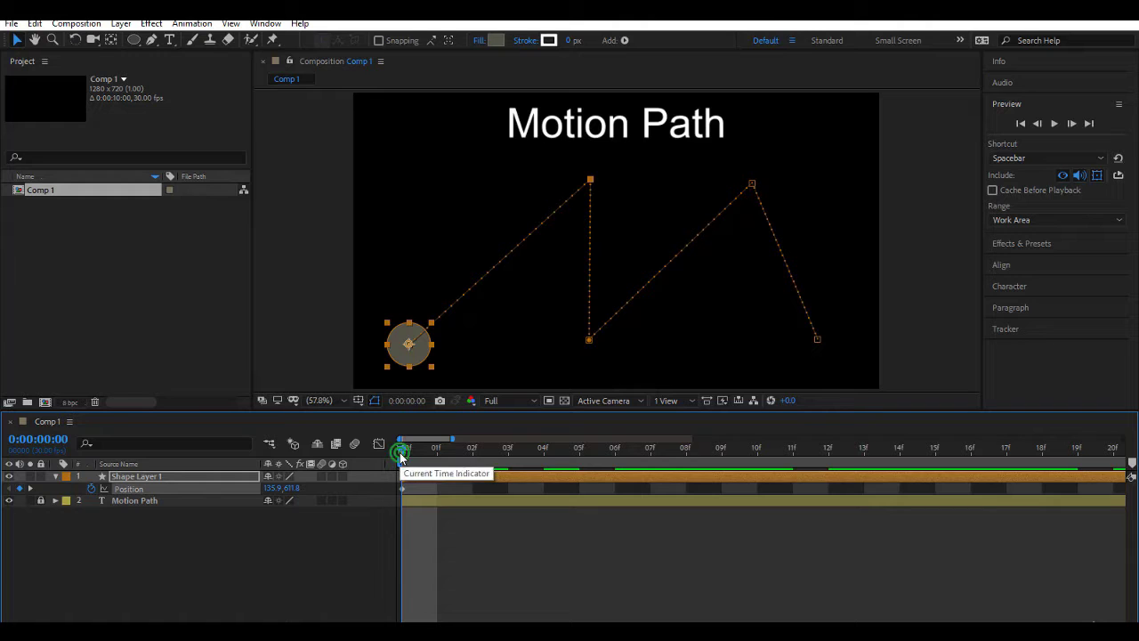
left_click_drag(401, 455, 635, 461)
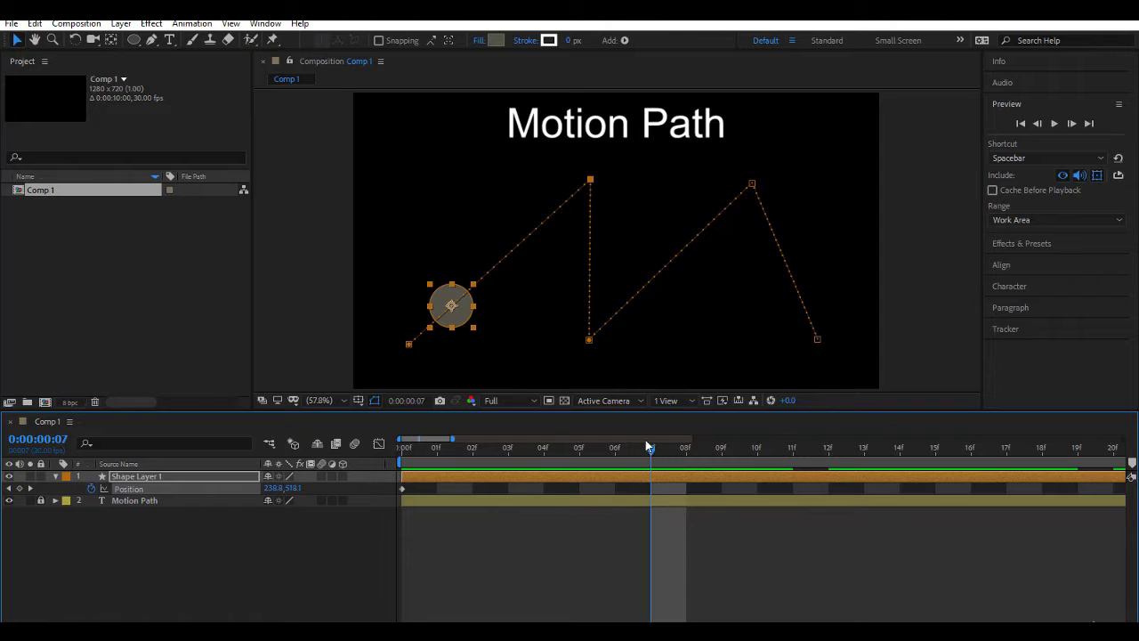
- Examine the circle's movement along the first path segment frame by frame from 0:00:00:02 to 0:00:00:10
left_click_drag(653, 453, 485, 521)
key("Page_Down")
key("Page_Down")
key("Page_Down")
key("Page_Down")
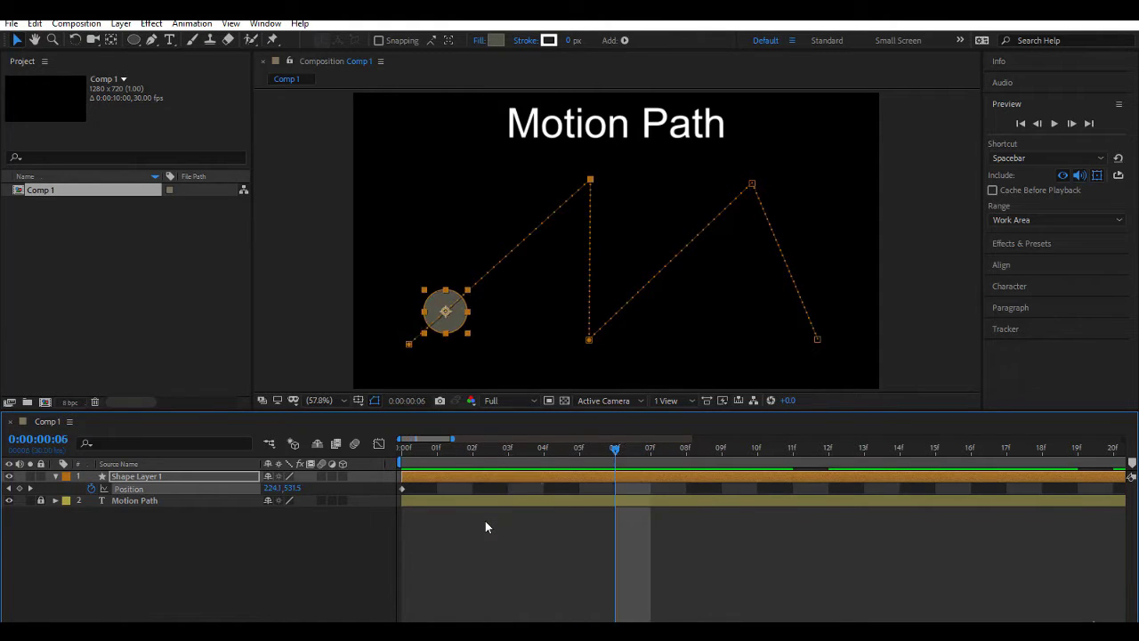
key("Page_Down")
key("Page_Down")
key("Page_Down")
key("Page_Down")
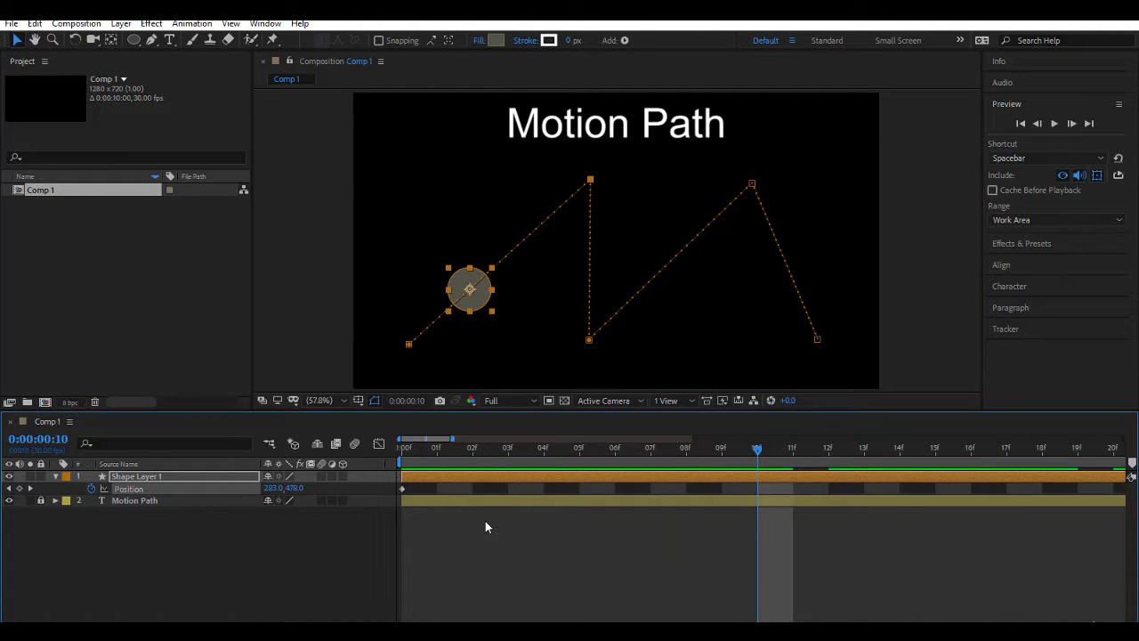
- Go back frame by frame to 0:00:00:00 and show the whole composition duration in the timeline
key("Page_Up")
key("Page_Up")
key("Page_Up")
key("Page_Up")
key("Page_Up")
key("Page_Up")
key("Page_Up")
key("Page_Up")
key("Page_Up")
key("Page_Up")
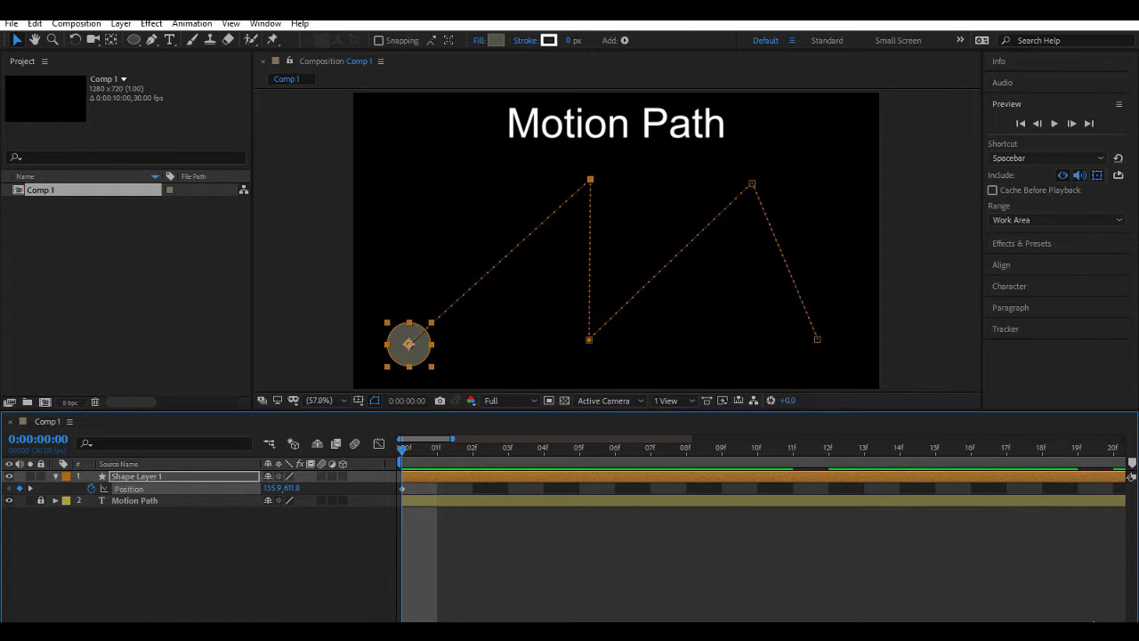
left_click_drag(450, 627, 409, 627)
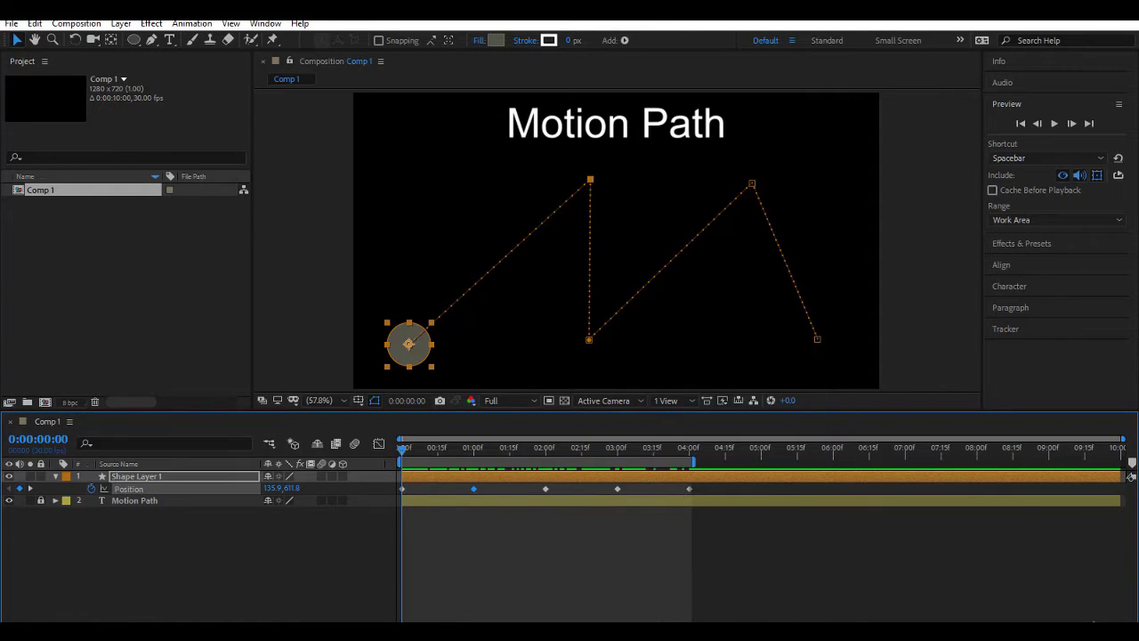
- Move the second keyframe's motion path point straight down to just above the third one and preview the animation
left_click(591, 178)
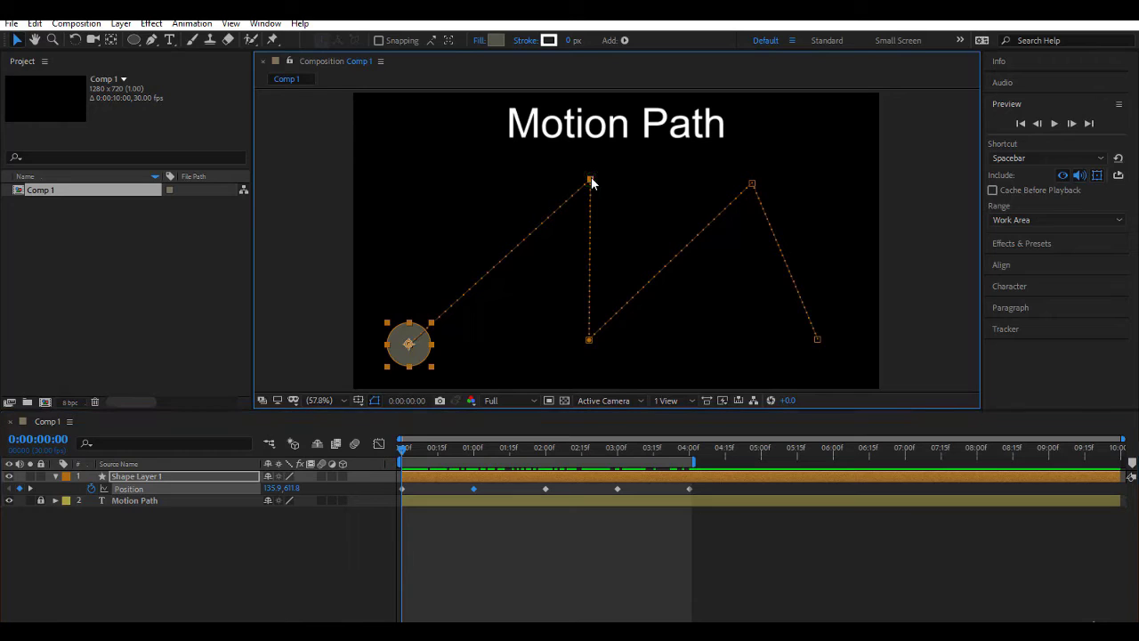
left_click_drag(591, 177, 592, 305)
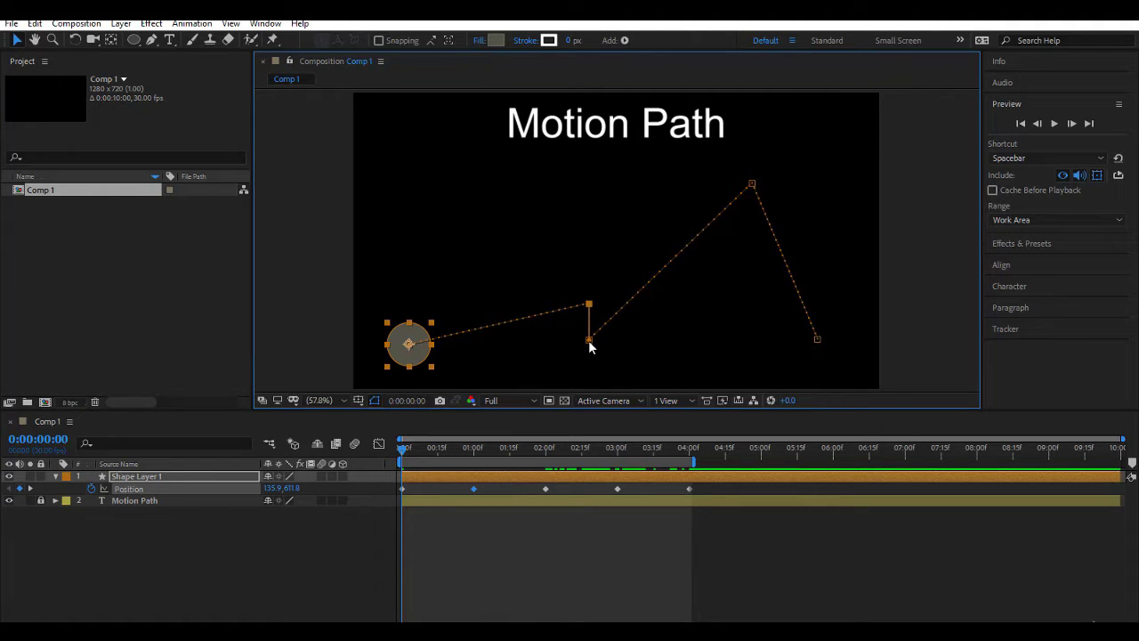
key("space")
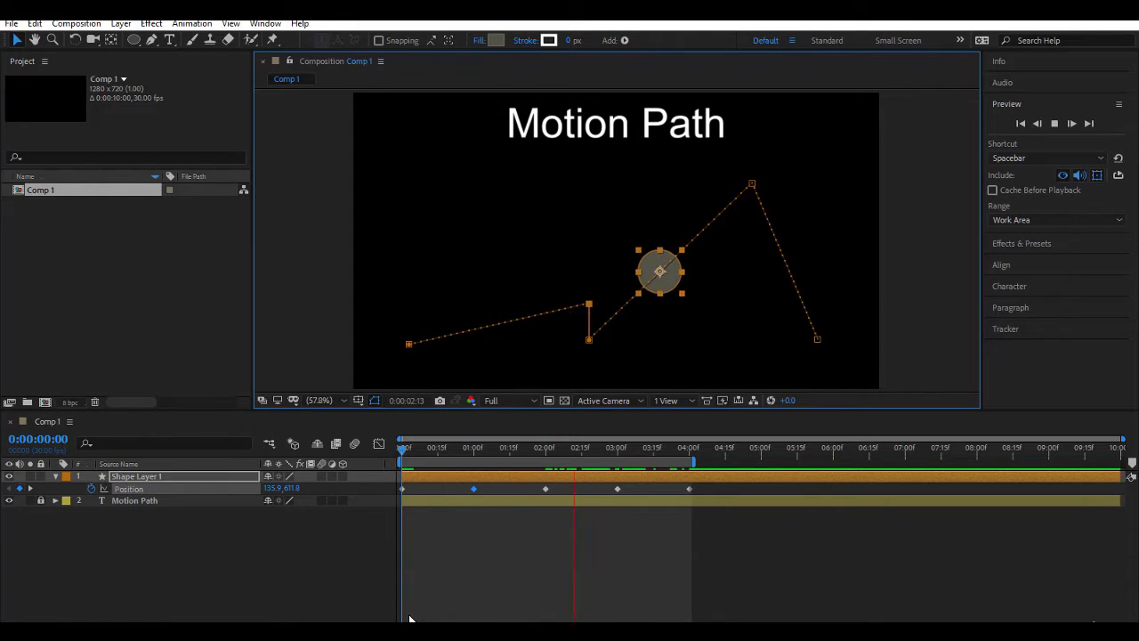
key("space")
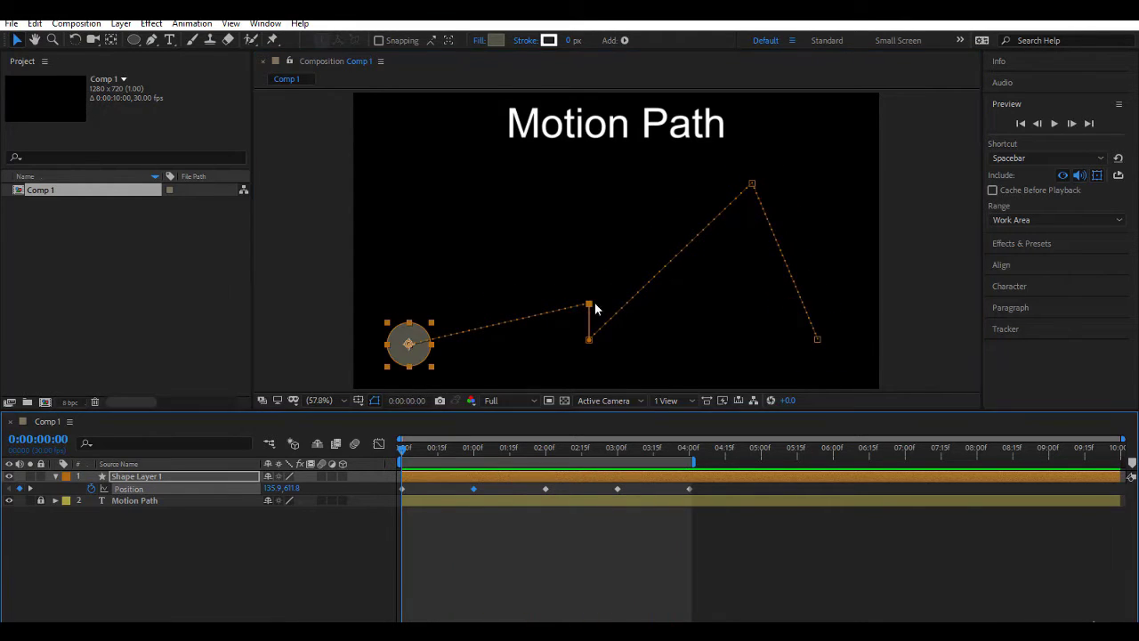
- Reshape the motion path into an M by placing the second keyframe point high, the third low and the fourth slightly lower than before
left_click_drag(589, 305, 485, 172)
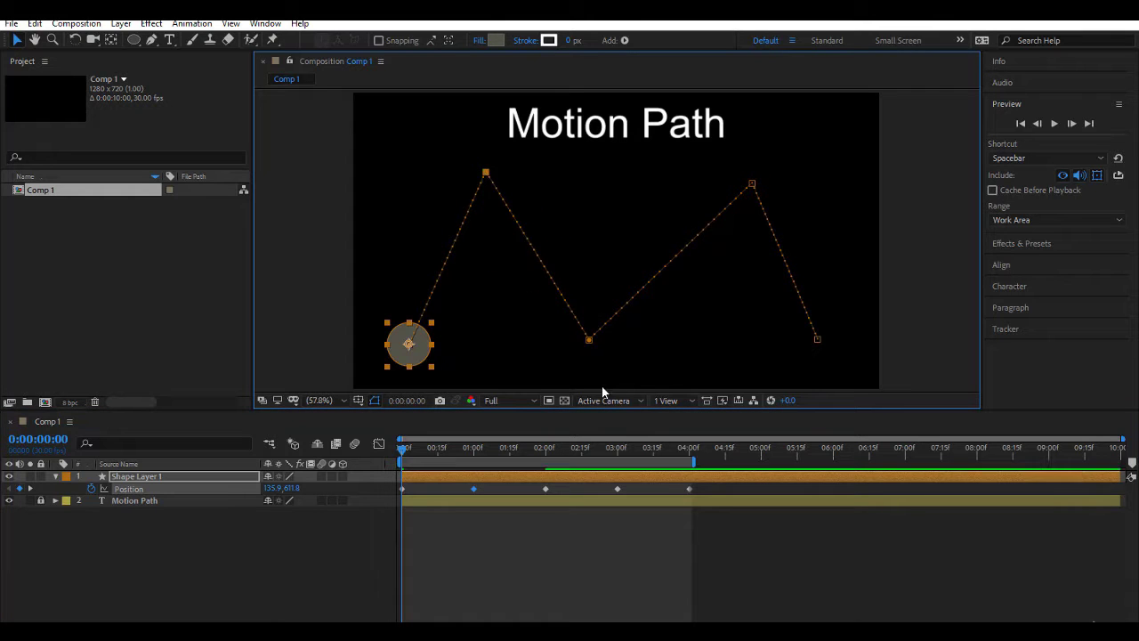
left_click_drag(590, 340, 629, 213)
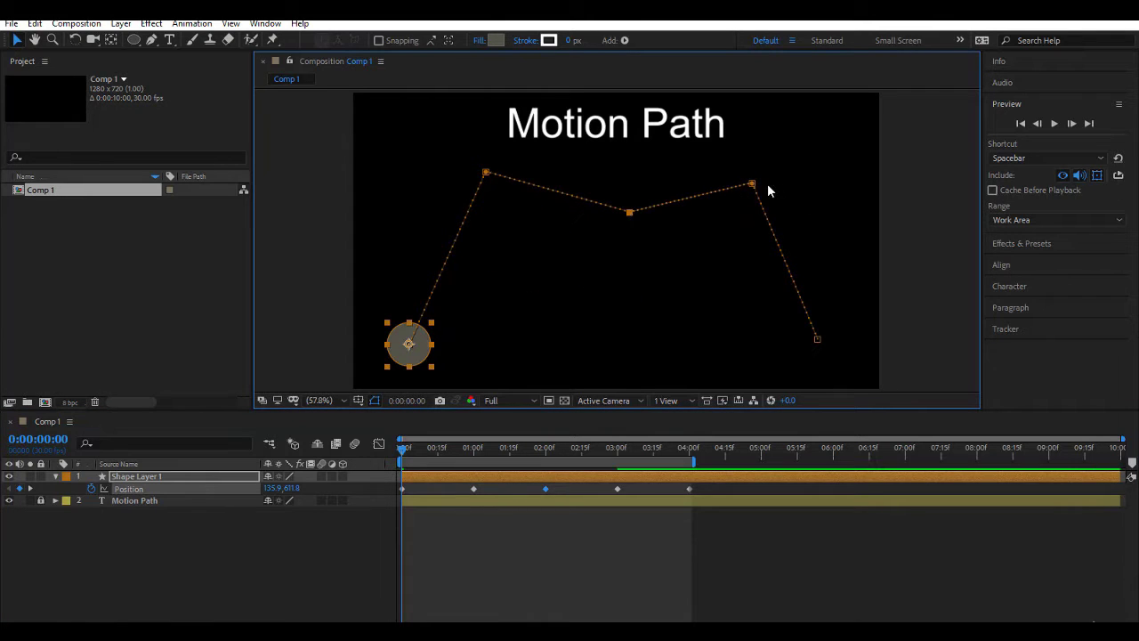
left_click_drag(752, 184, 743, 206)
left_click_drag(631, 213, 598, 330)
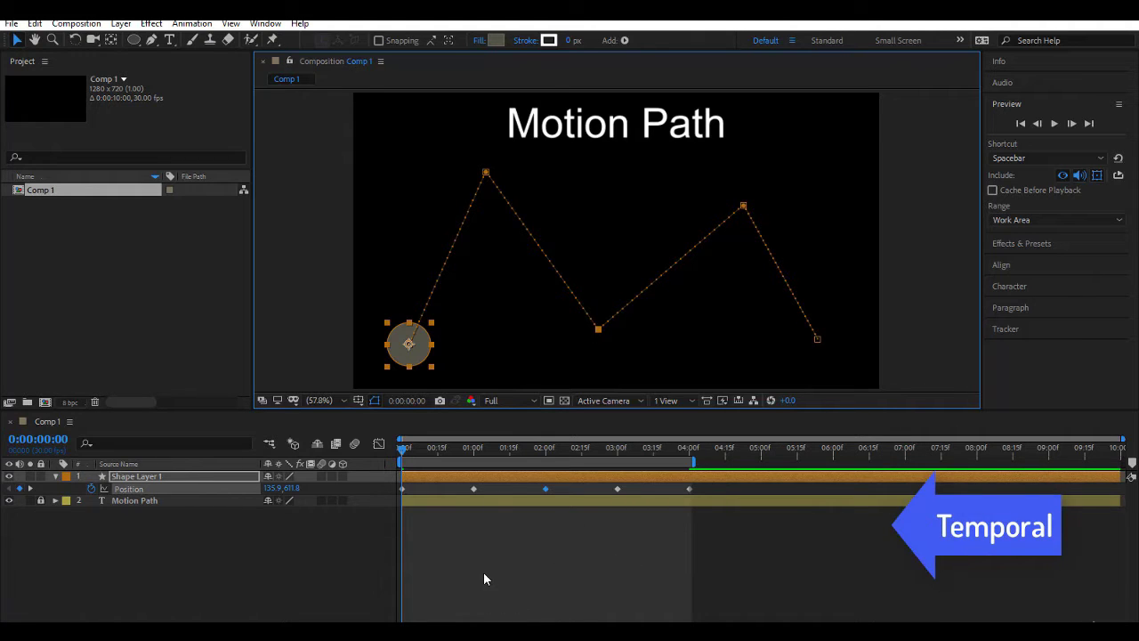
- Delay the second Position keyframe to just before the 2-second keyframe and preview the circle's timing up to 0:00:01:12
left_click_drag(473, 489, 528, 504)
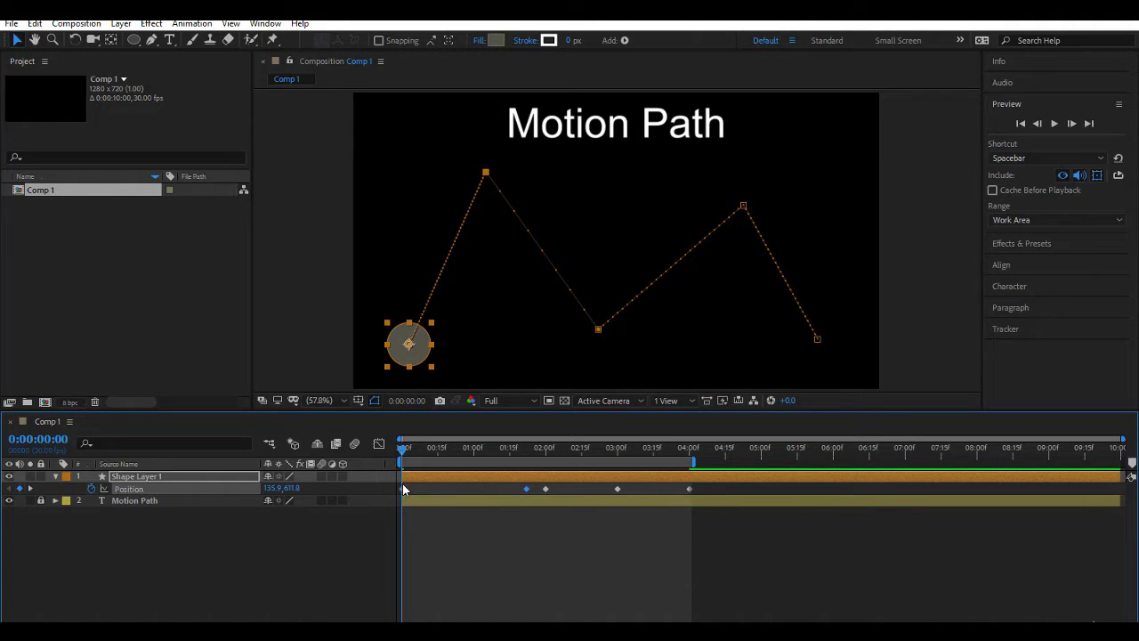
mouse_move(404, 491)
mouse_move(527, 490)
key("space")
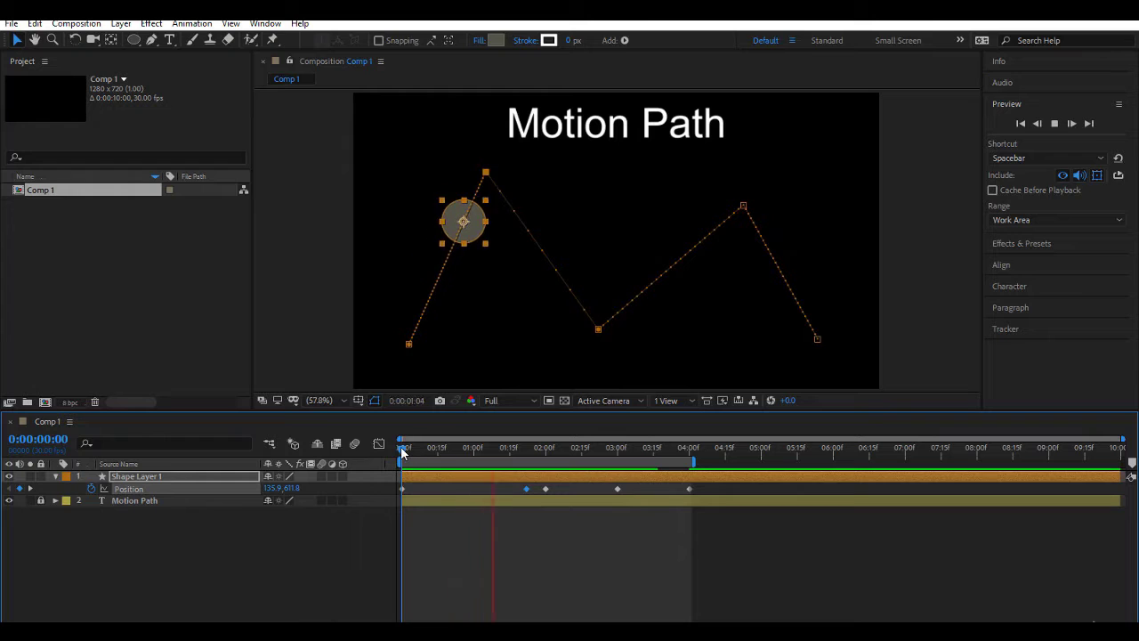
key("space")
left_click_drag(436, 457, 502, 460)
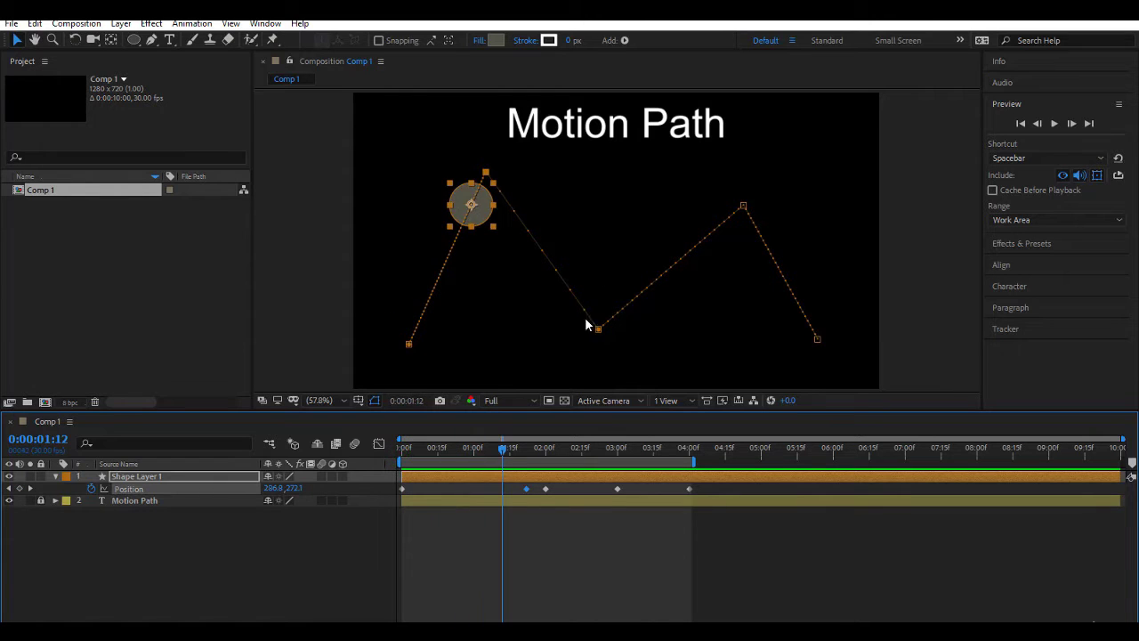
left_click(561, 314)
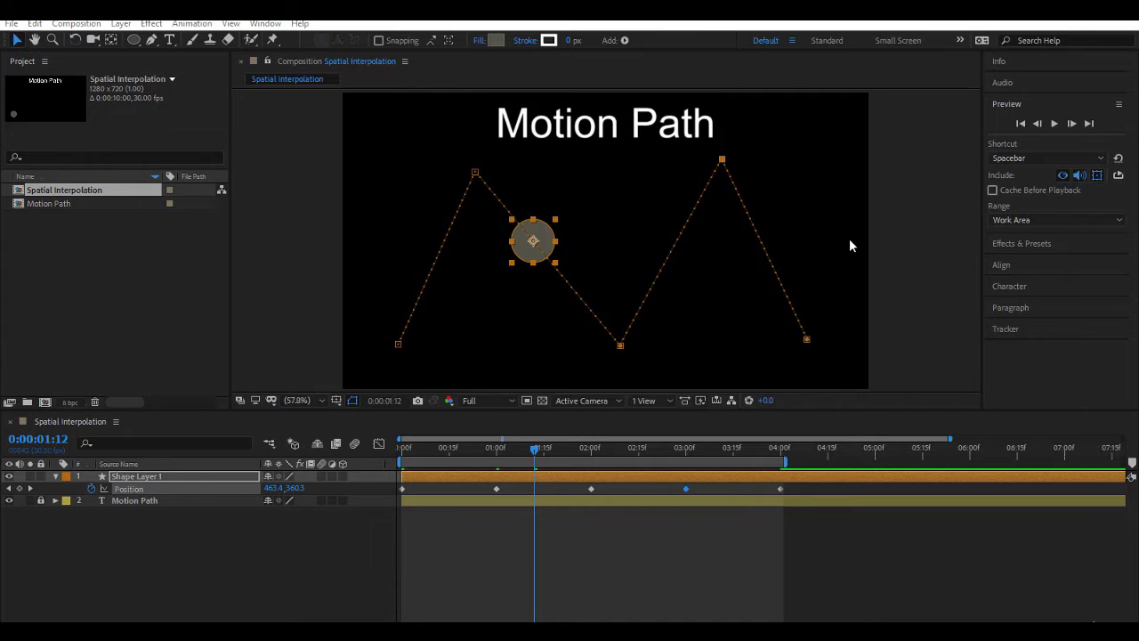
- Enlarge the view of the Spatial Interpolation composition and clear the layer and keyframe selection
left_click(794, 409)
left_click_drag(795, 409, 795, 463)
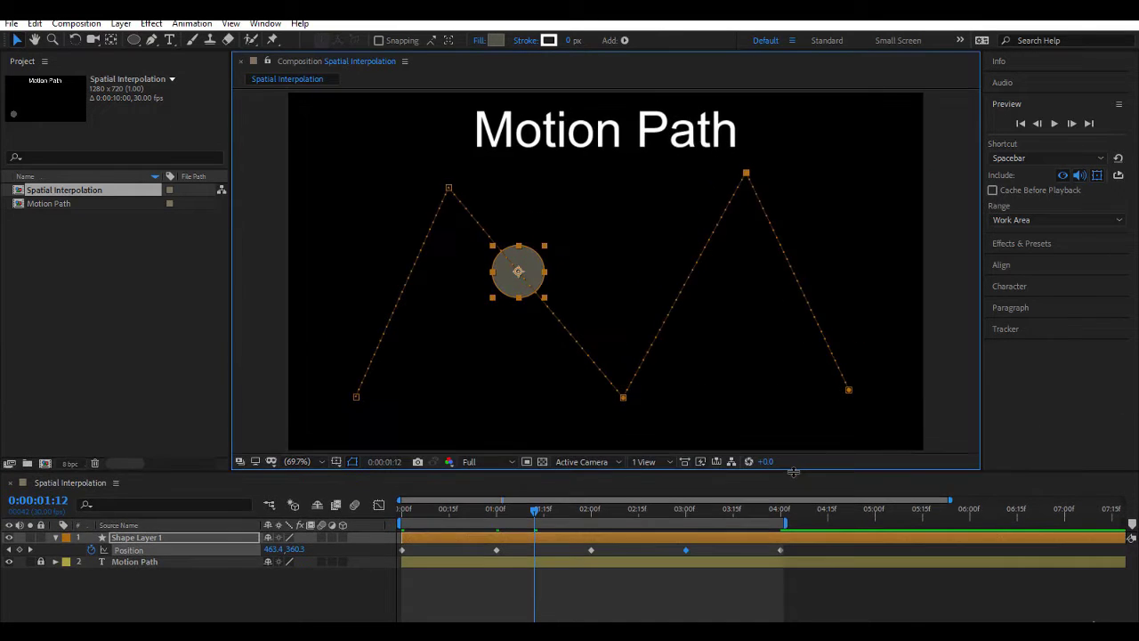
left_click(430, 574)
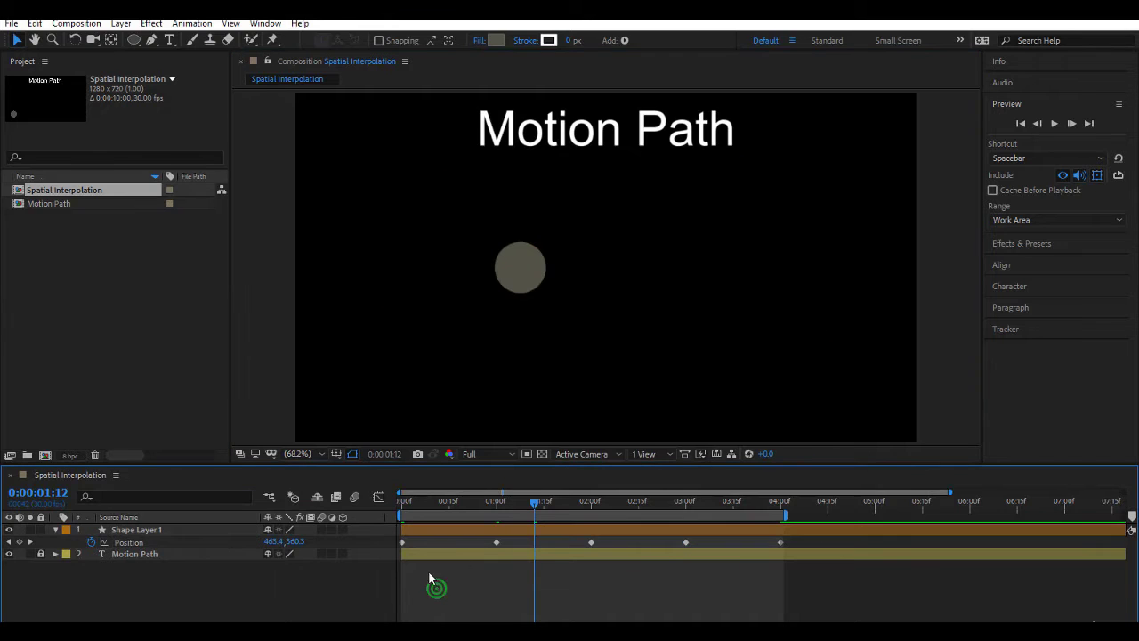
- Set the spatial interpolation of all Position keyframes on Shape Layer 1 to Bezier and preview the animation from 0:00:00:00
left_click(196, 543)
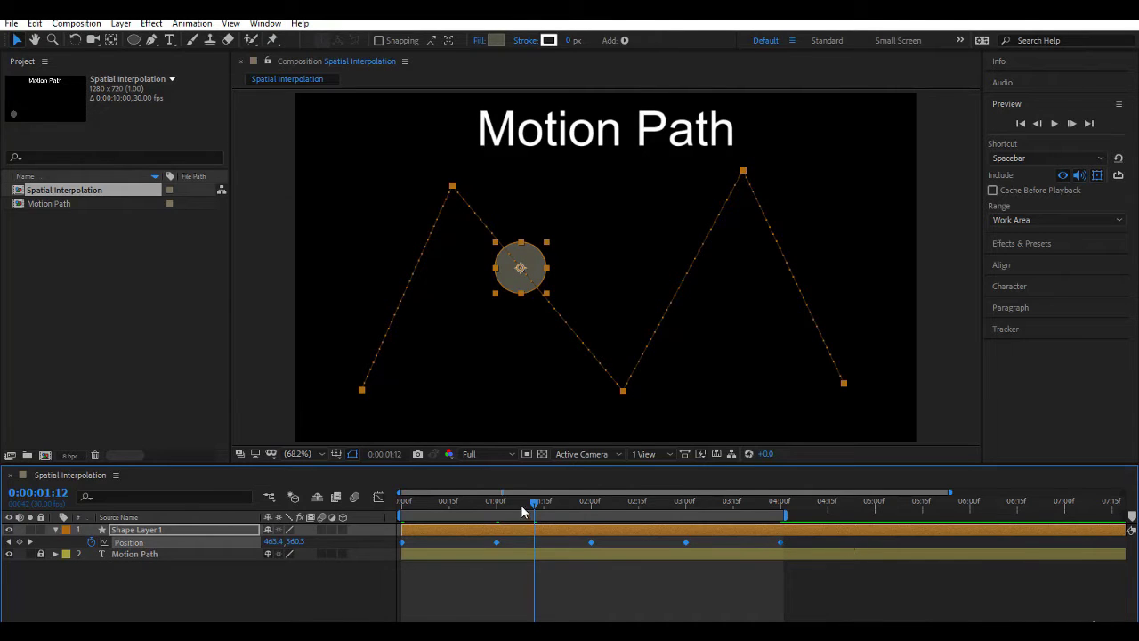
left_click_drag(535, 505, 348, 535)
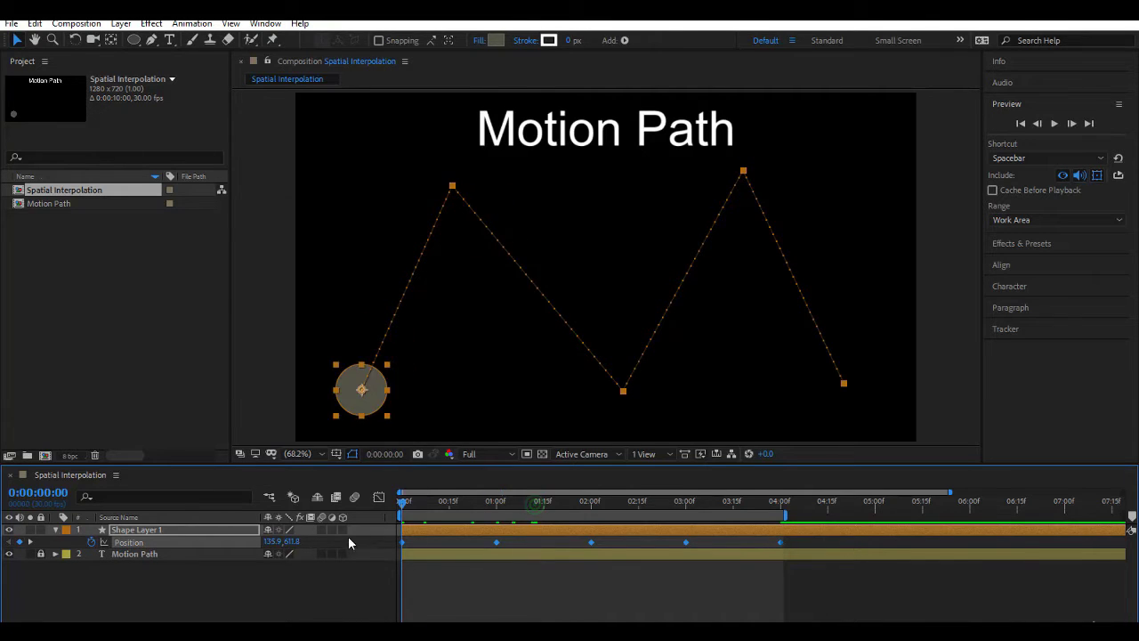
right_click(499, 544)
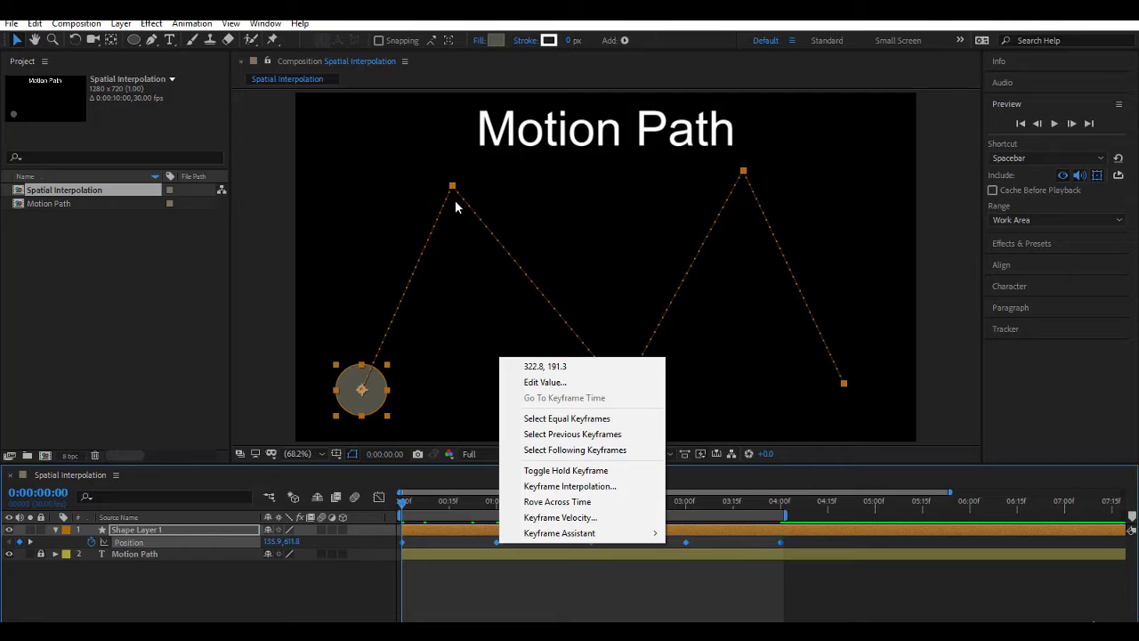
left_click(583, 487)
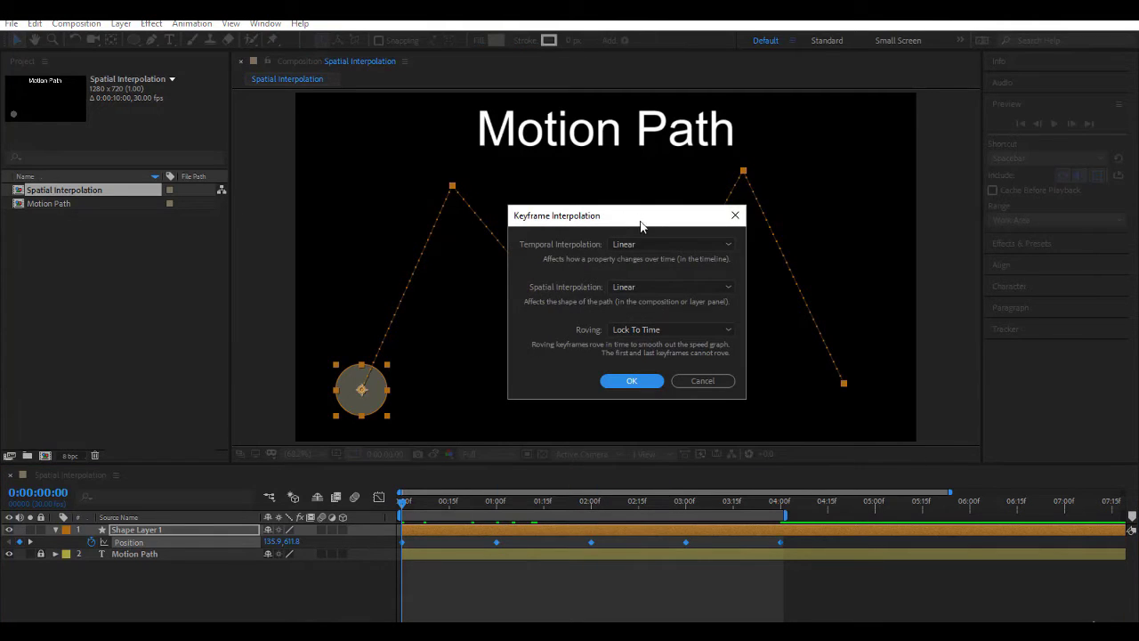
left_click_drag(620, 225, 808, 224)
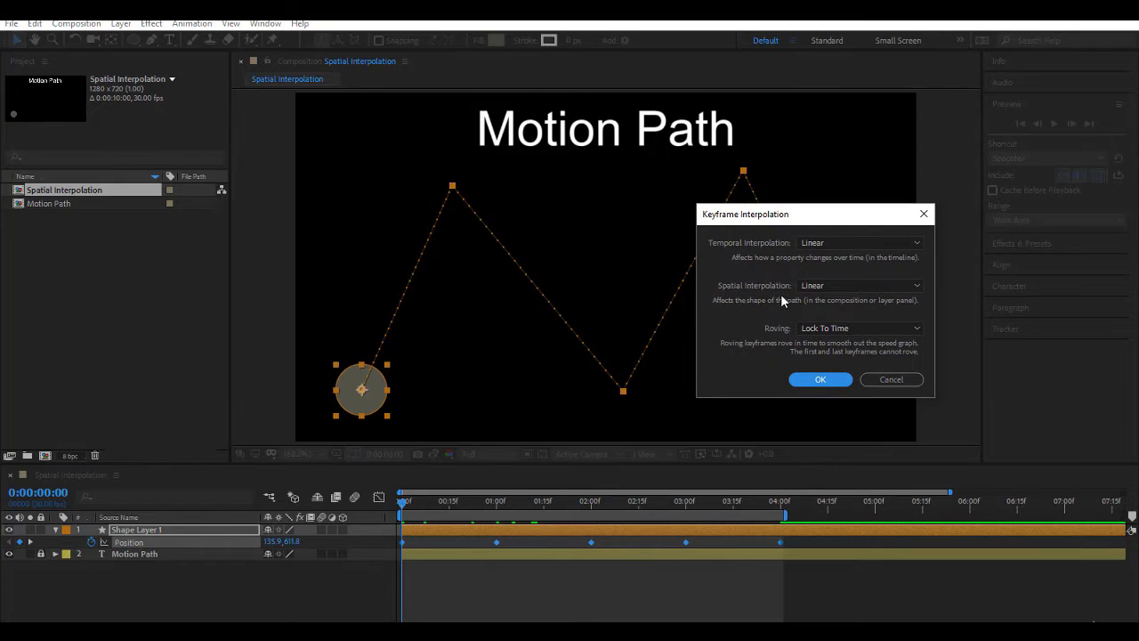
left_click(817, 286)
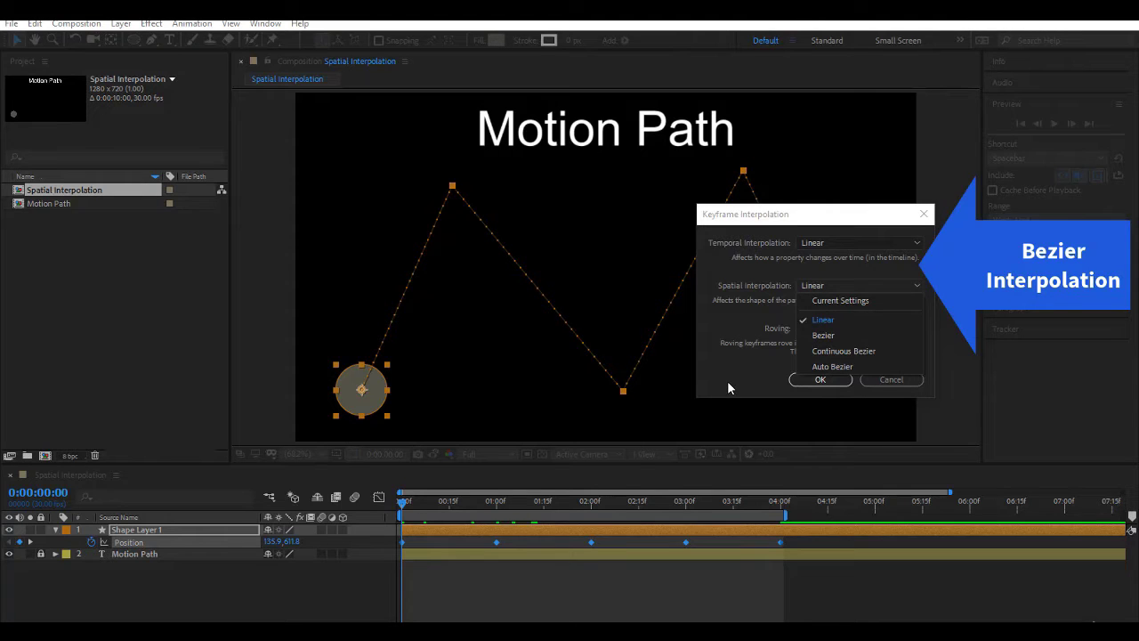
left_click(824, 336)
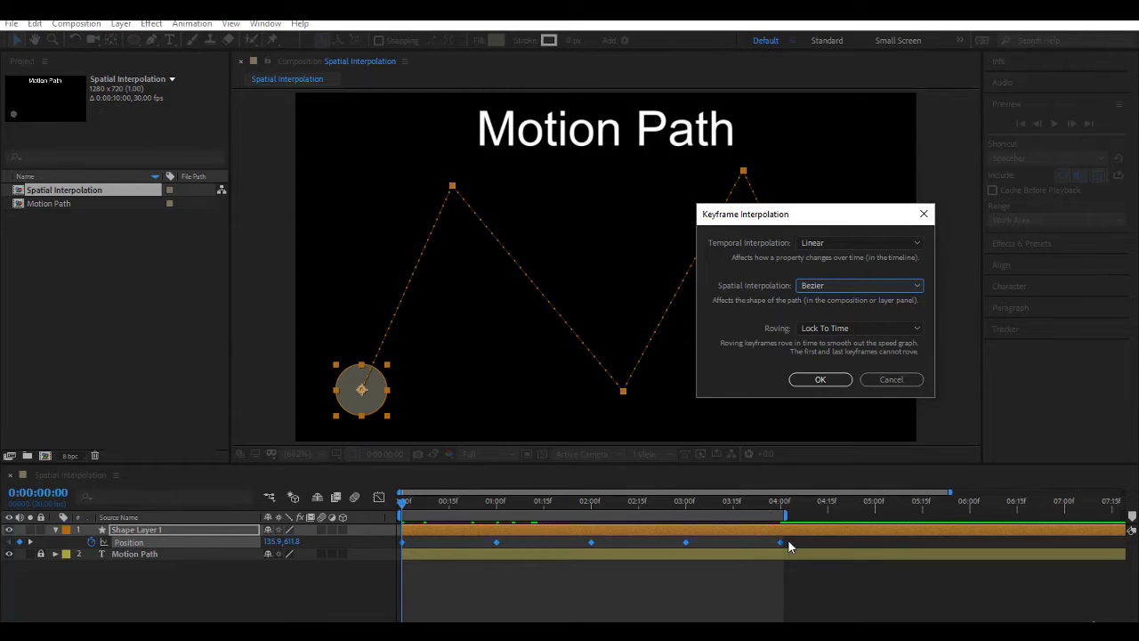
left_click(820, 380)
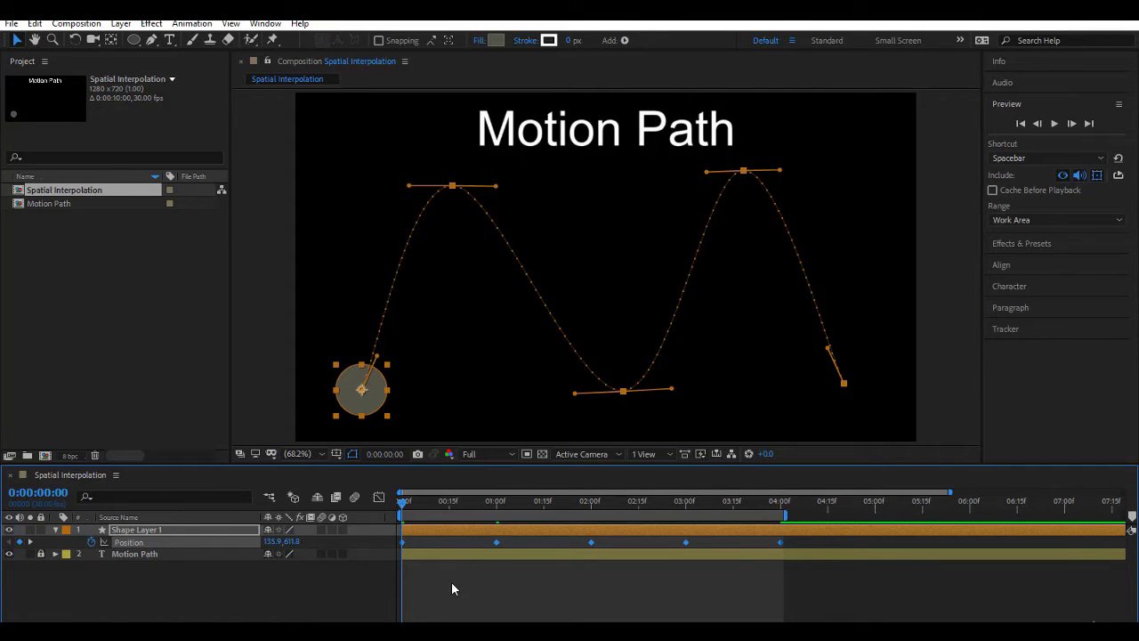
key("space")
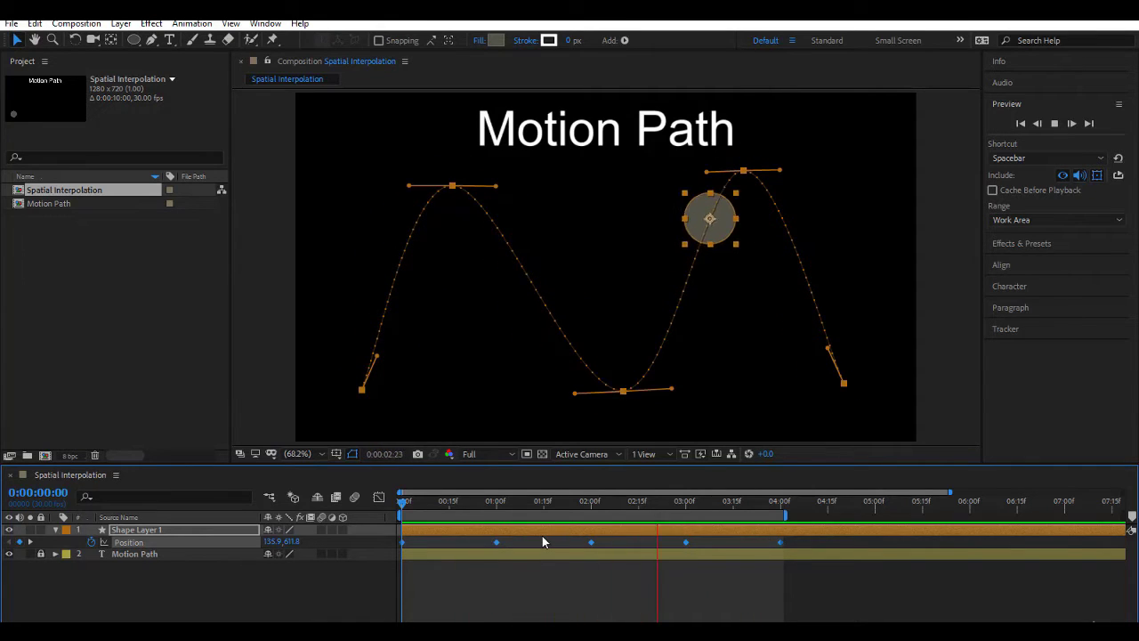
left_click(404, 505)
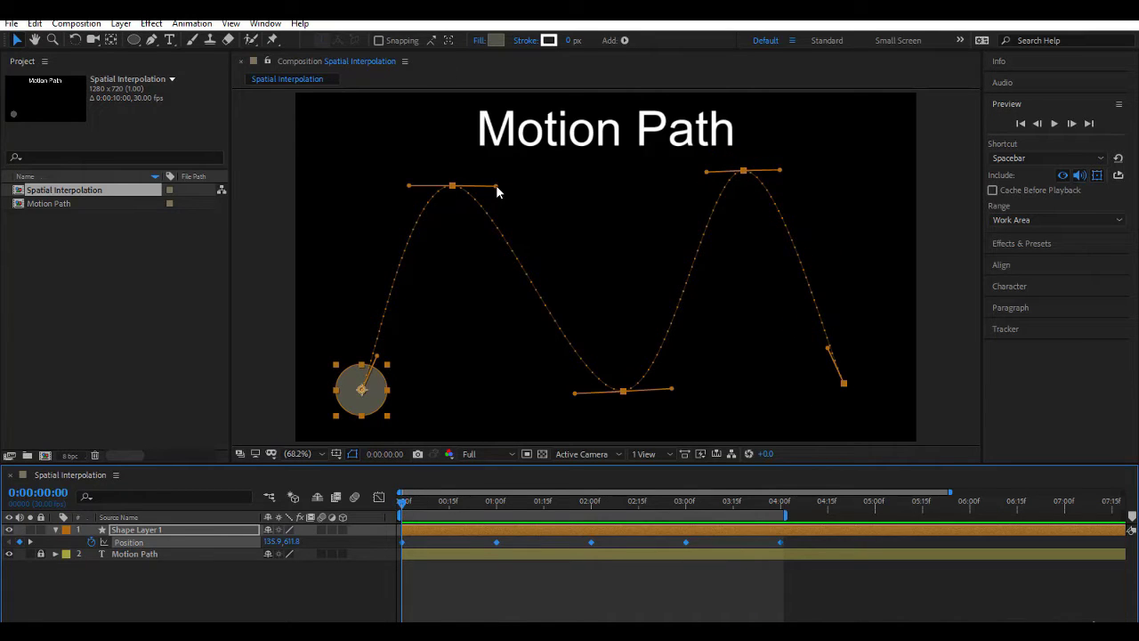
- Bend the path with individual Bezier handles: second keyframe's outgoing and fourth's incoming handle downward, both handles of the third upward
left_click_drag(495, 186, 450, 383)
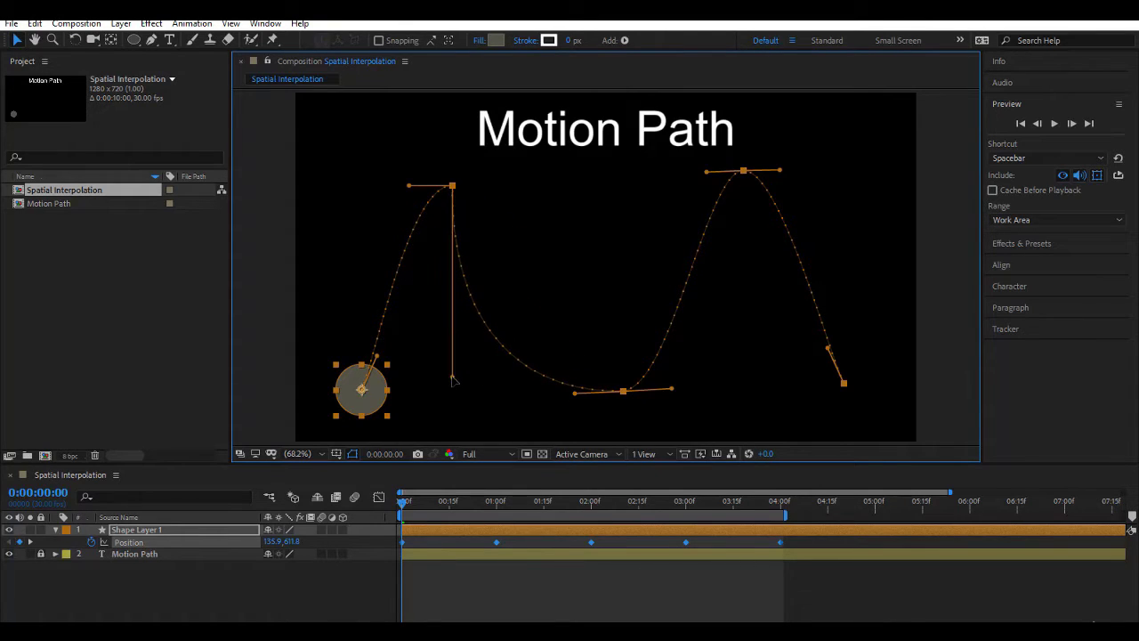
left_click(707, 172)
left_click_drag(707, 172, 725, 289)
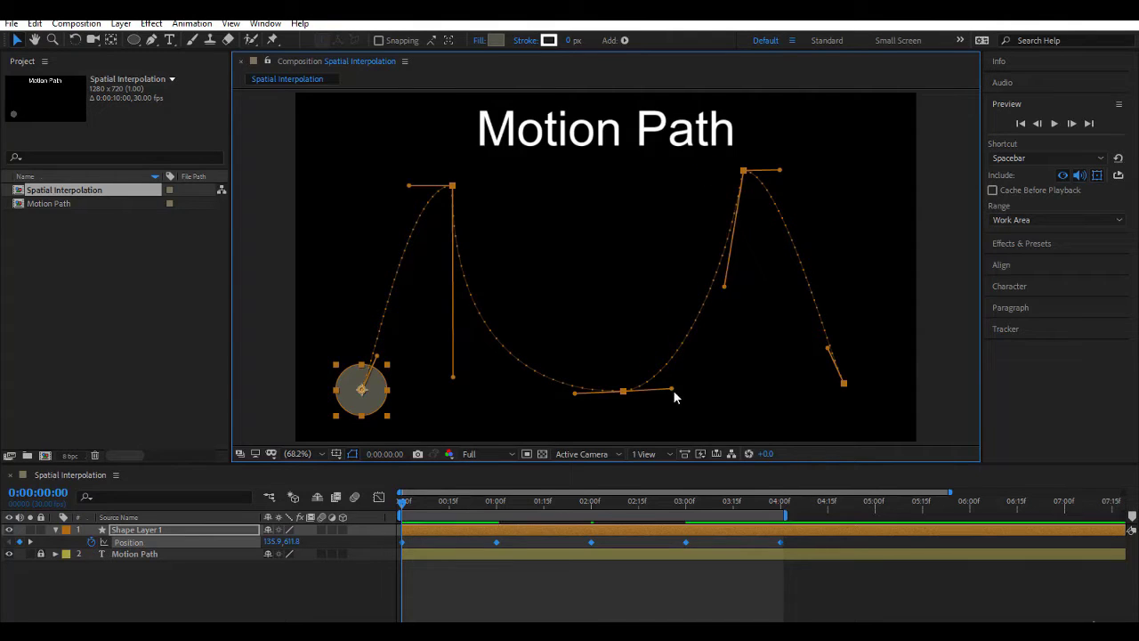
left_click_drag(672, 389, 629, 178)
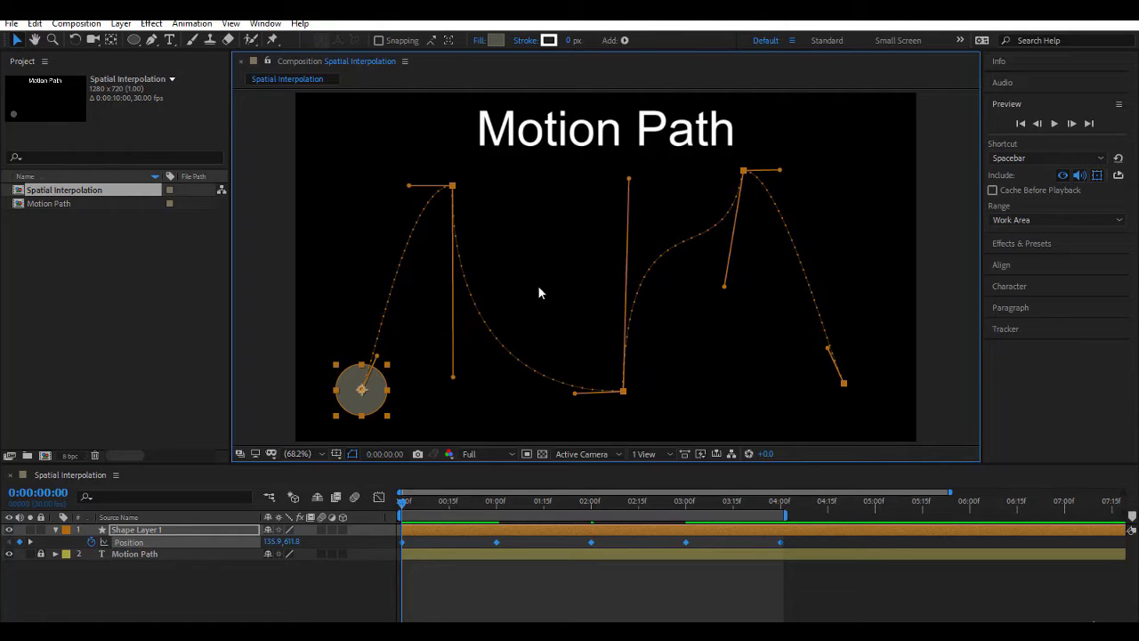
left_click_drag(577, 393, 596, 191)
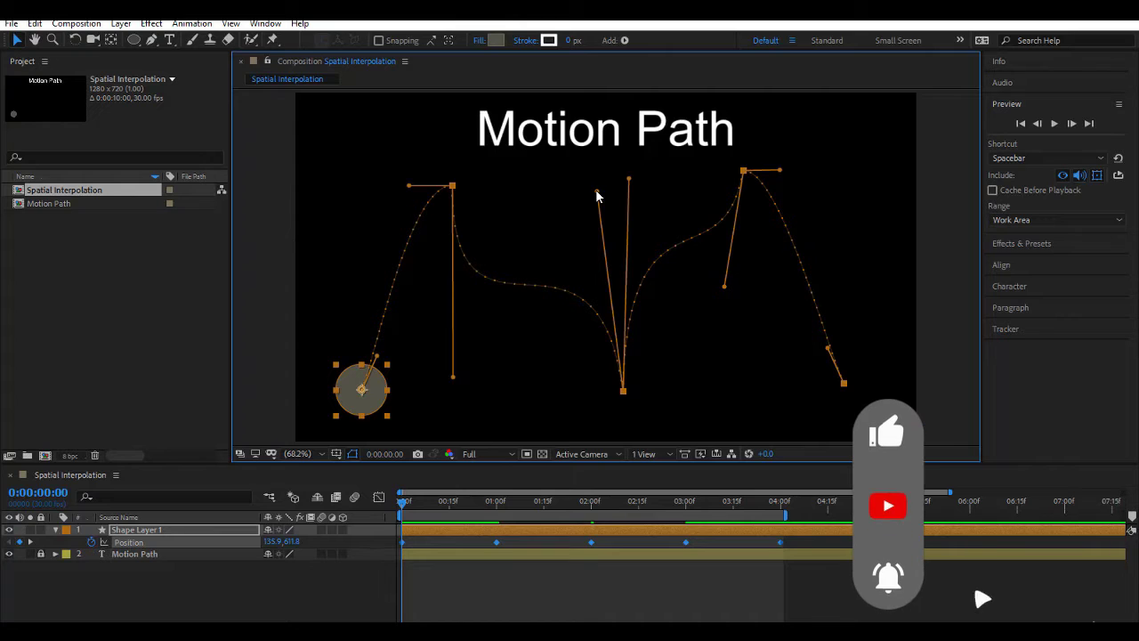
- Preview the circle along the reshaped Bezier path with the layer deselected, and reselect all its Position keyframes
left_click(561, 620)
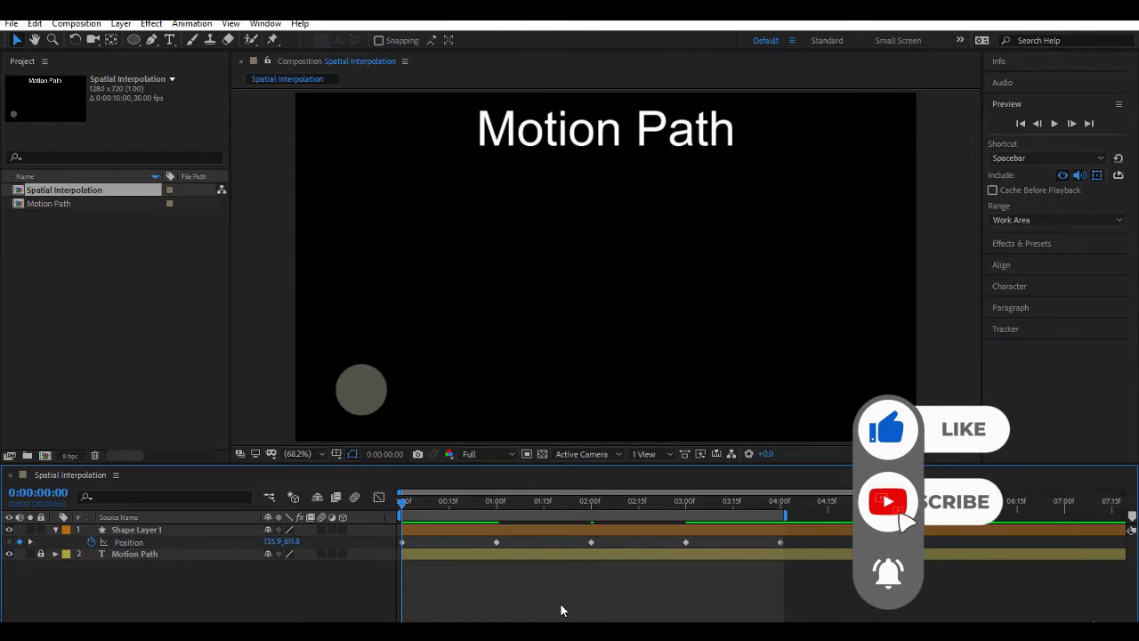
key("space")
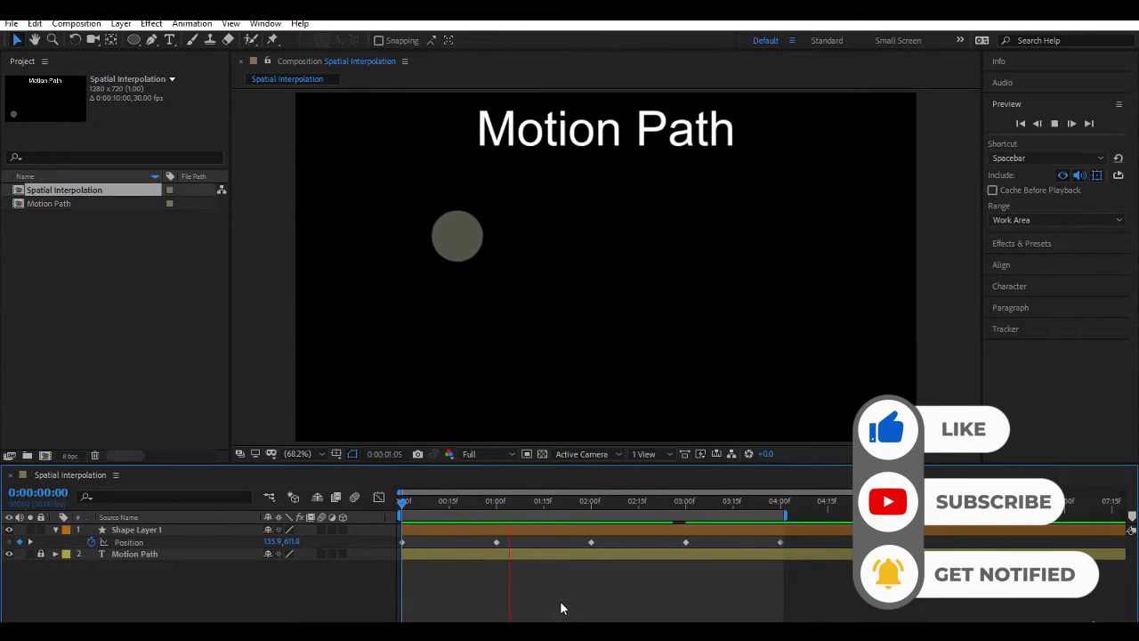
left_click(172, 543)
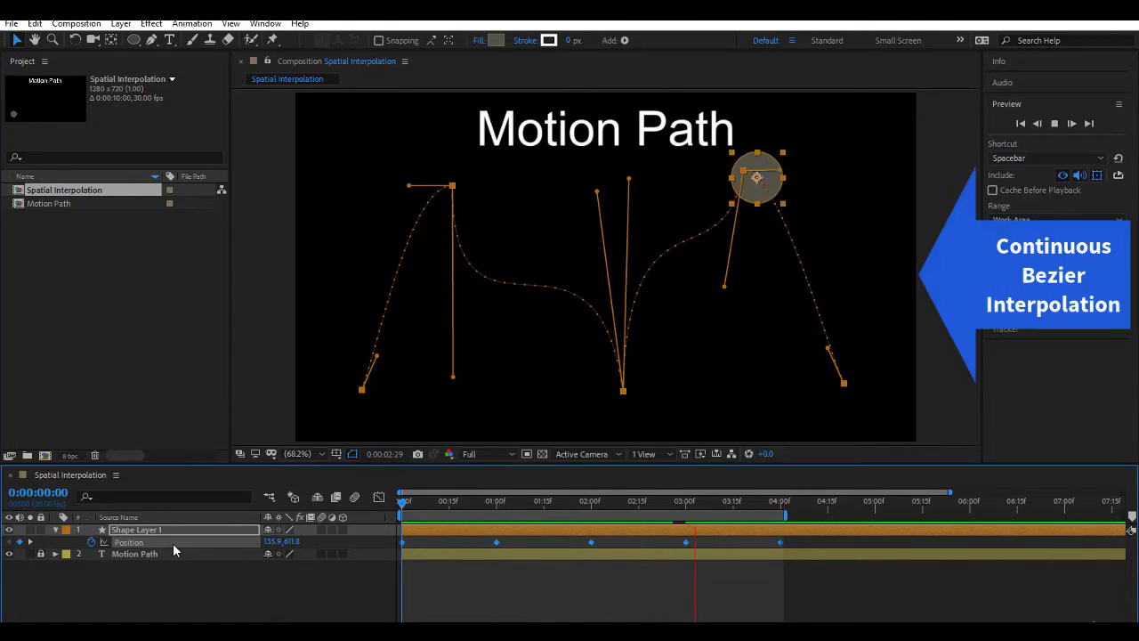
left_click(164, 545)
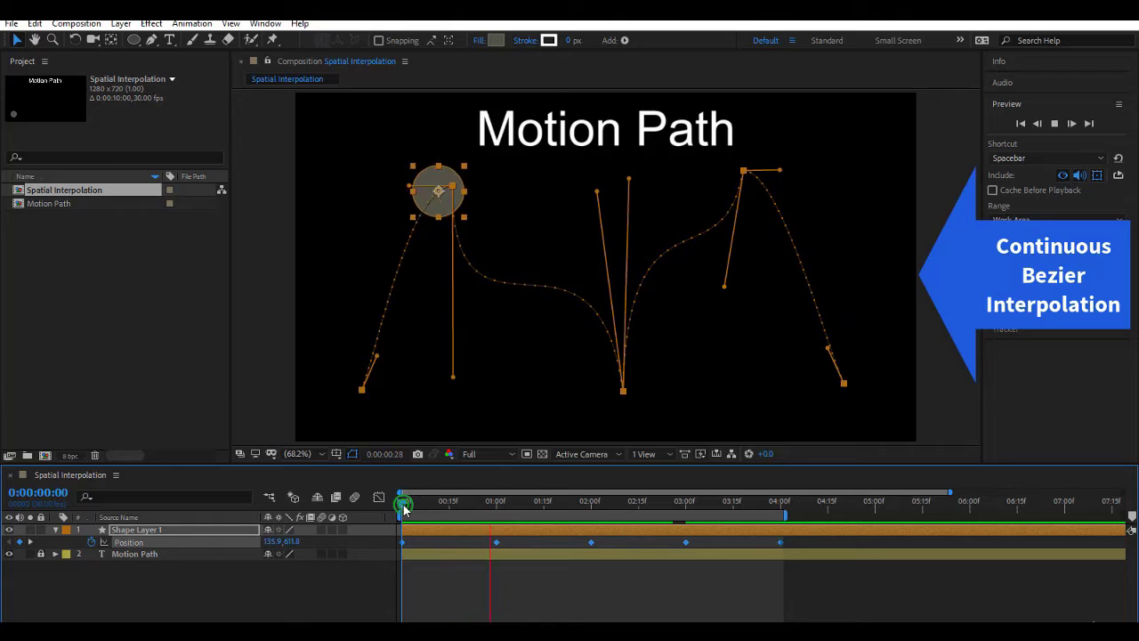
- Stop the preview and set the spatial interpolation of all Position keyframes on Shape Layer 1 to Continuous Bezier
key("space")
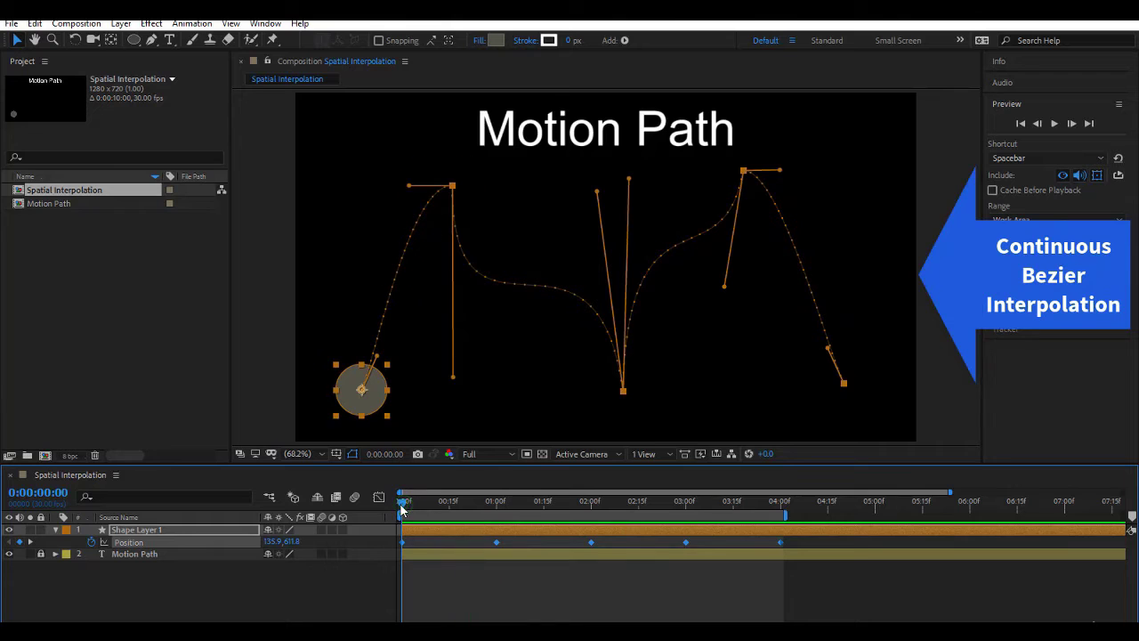
right_click(497, 542)
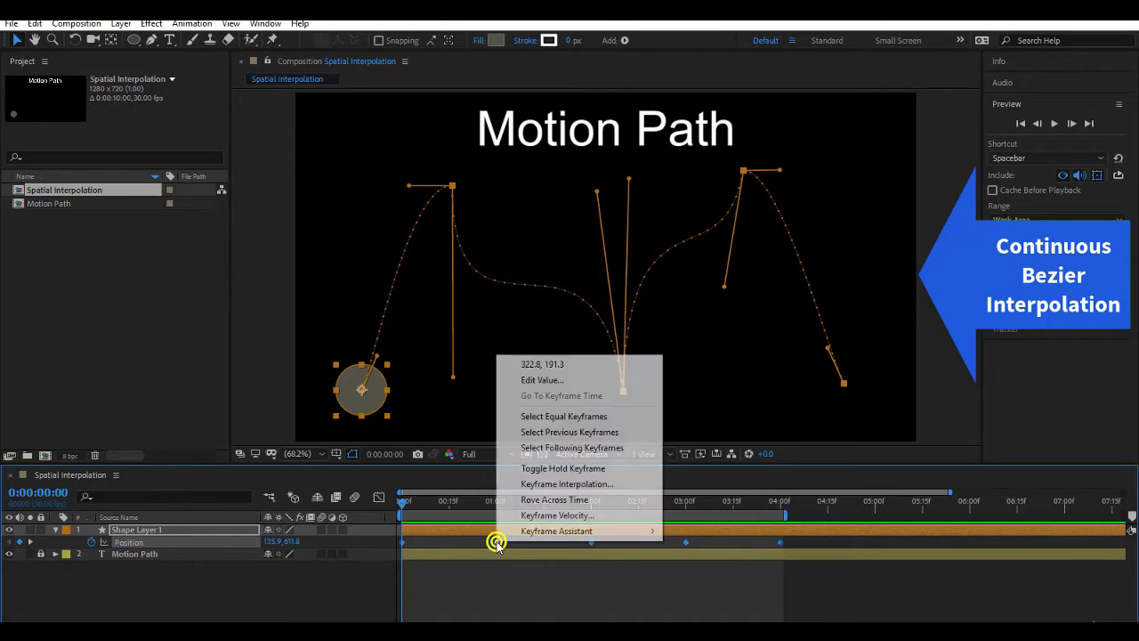
left_click(567, 484)
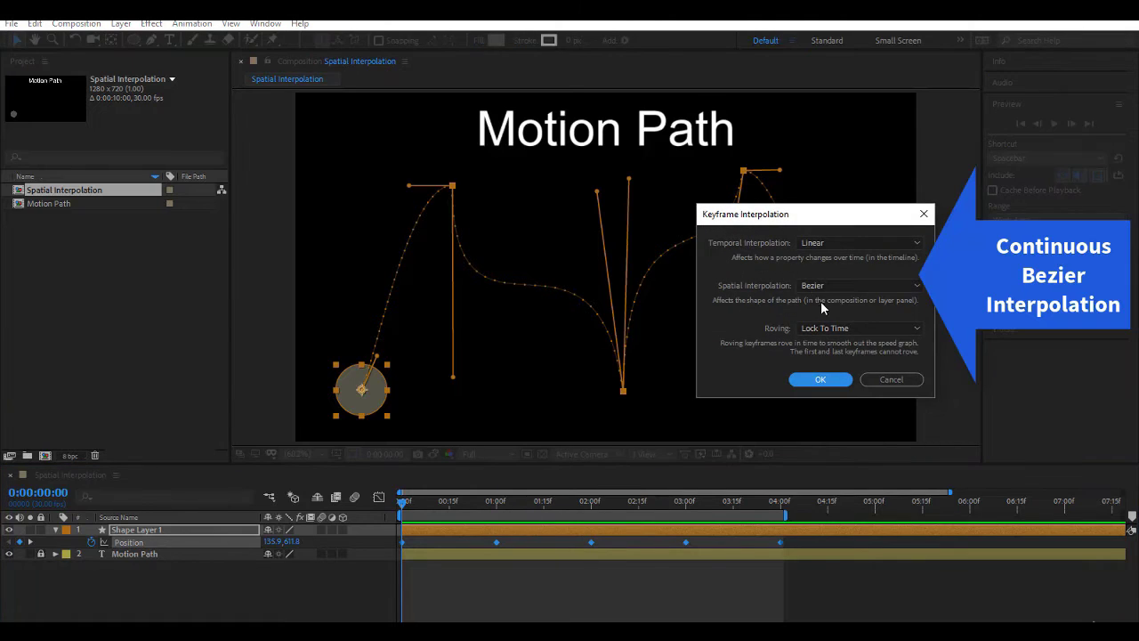
left_click(822, 286)
left_click(837, 352)
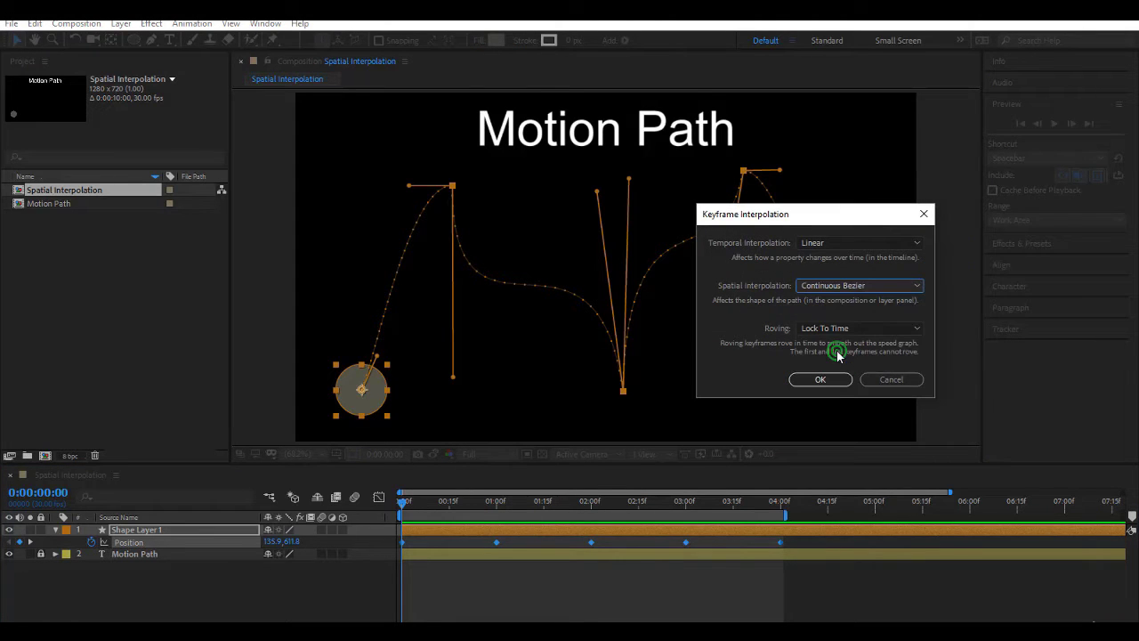
left_click(820, 380)
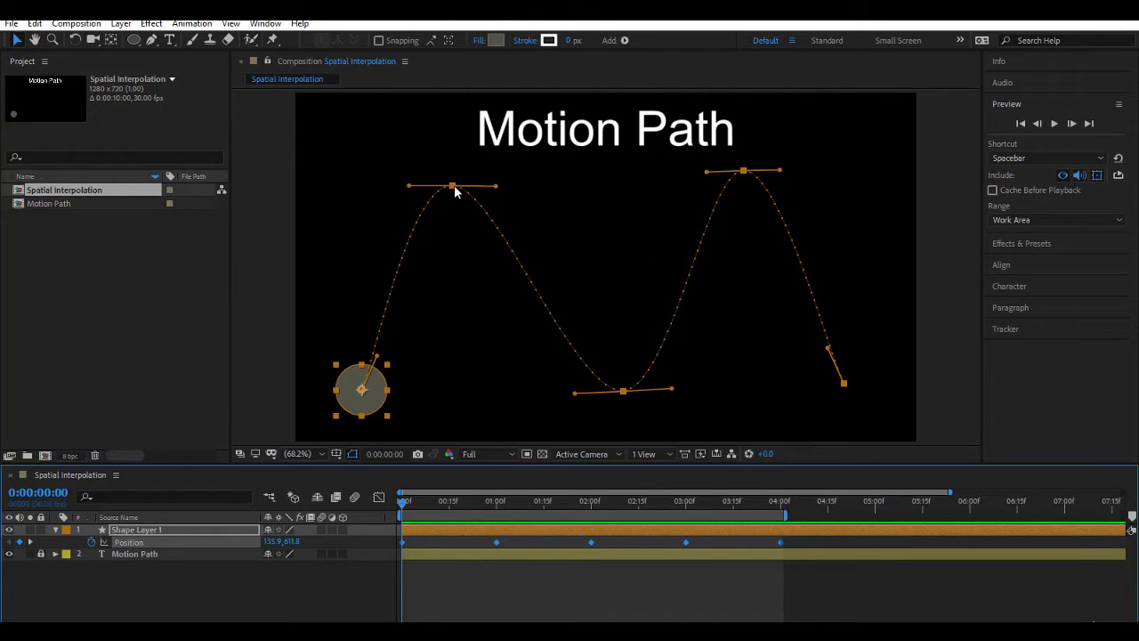
- Reshape the path with Continuous Bezier handles: second keyframe's outgoing and fourth's incoming downward, third's incoming upward, last's incoming outward below the curve
left_click(492, 190)
left_click_drag(492, 190, 453, 283)
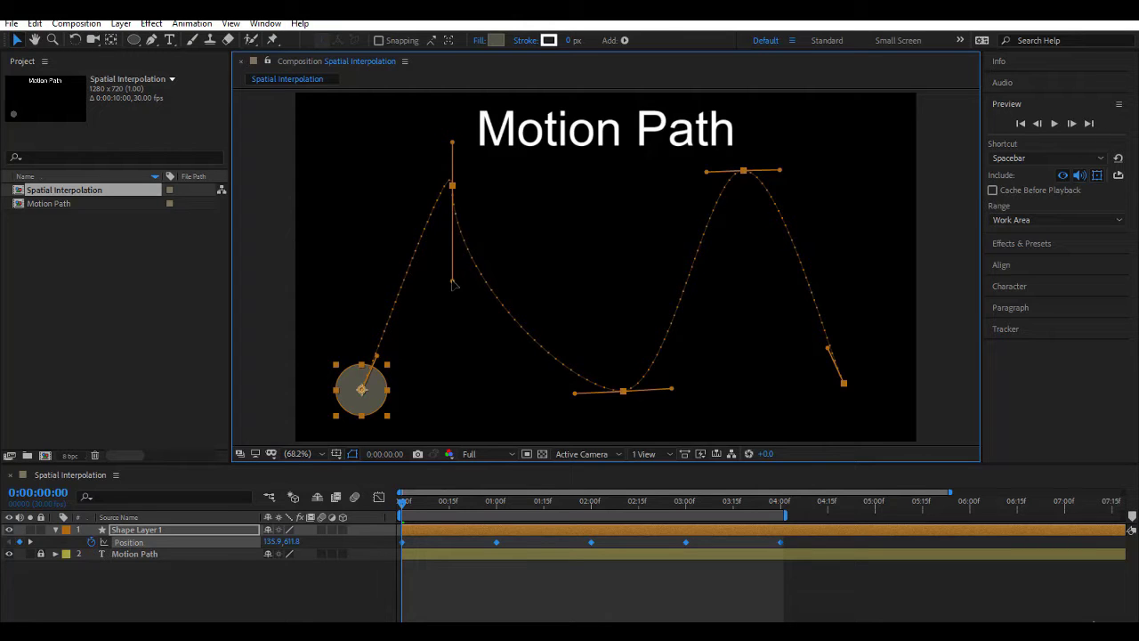
left_click_drag(452, 283, 525, 418)
left_click_drag(457, 222, 497, 421)
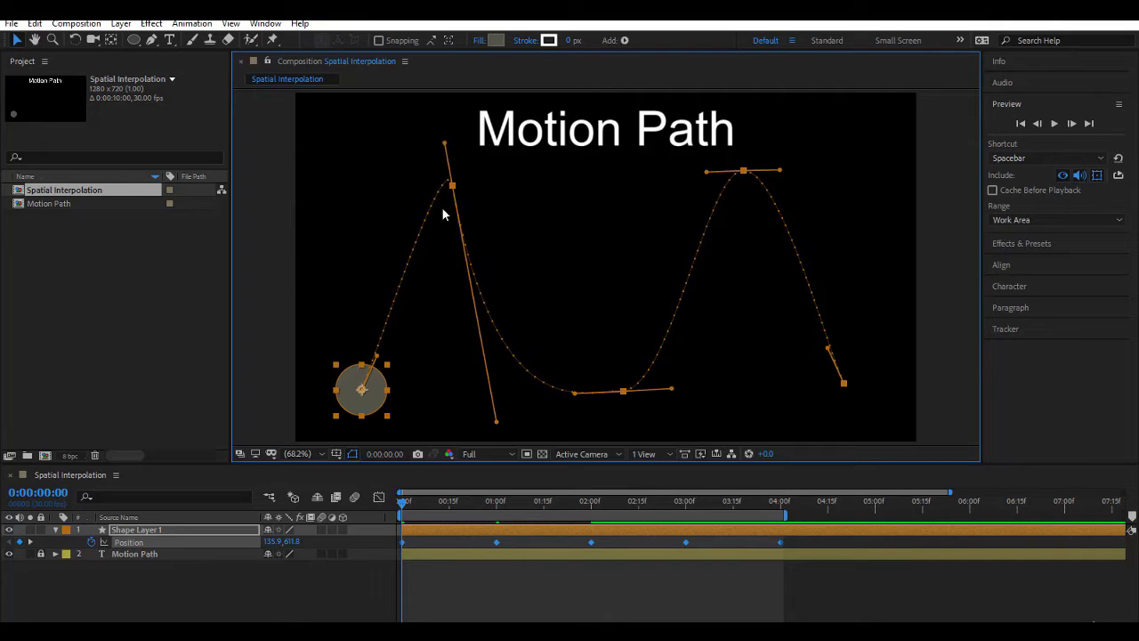
left_click_drag(496, 422, 601, 182)
left_click_drag(574, 396, 451, 397)
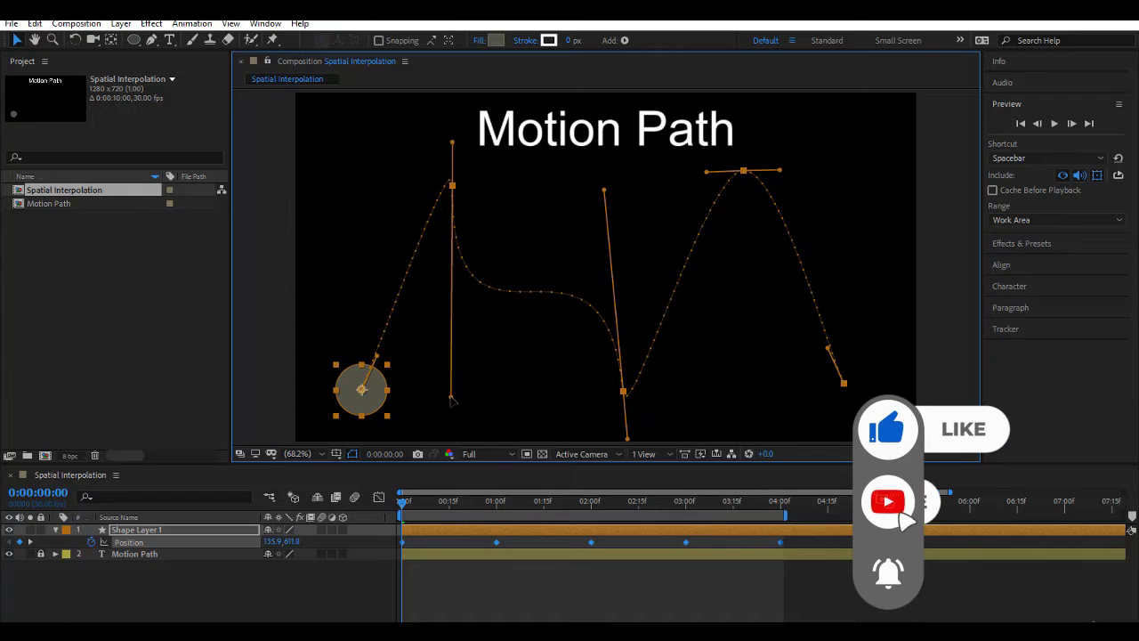
left_click_drag(709, 176, 738, 383)
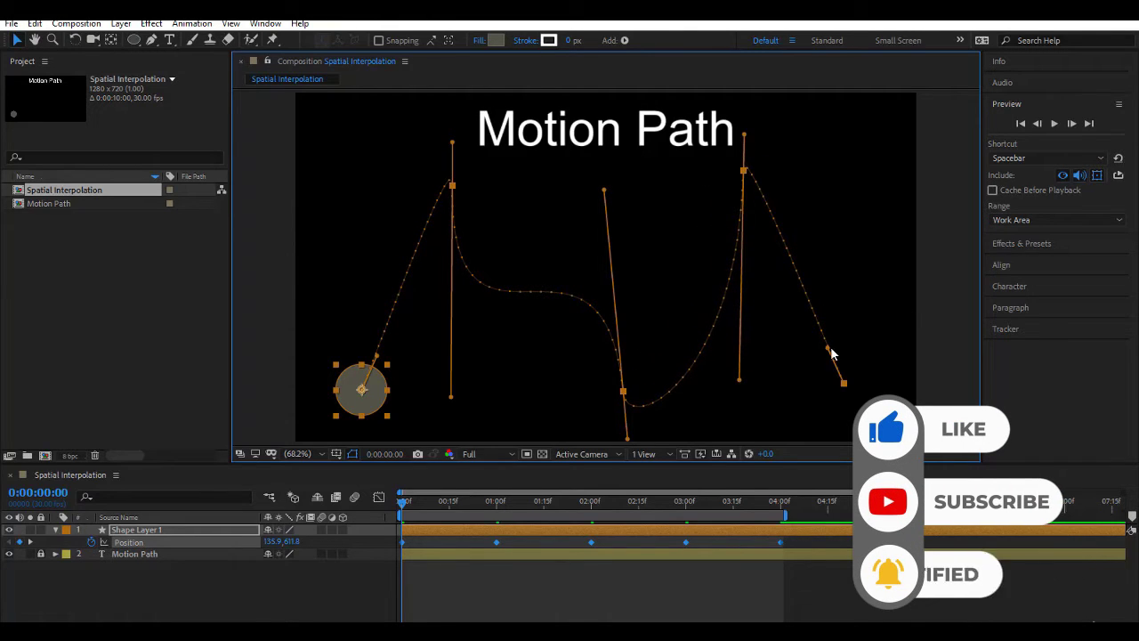
left_click_drag(830, 348, 758, 413)
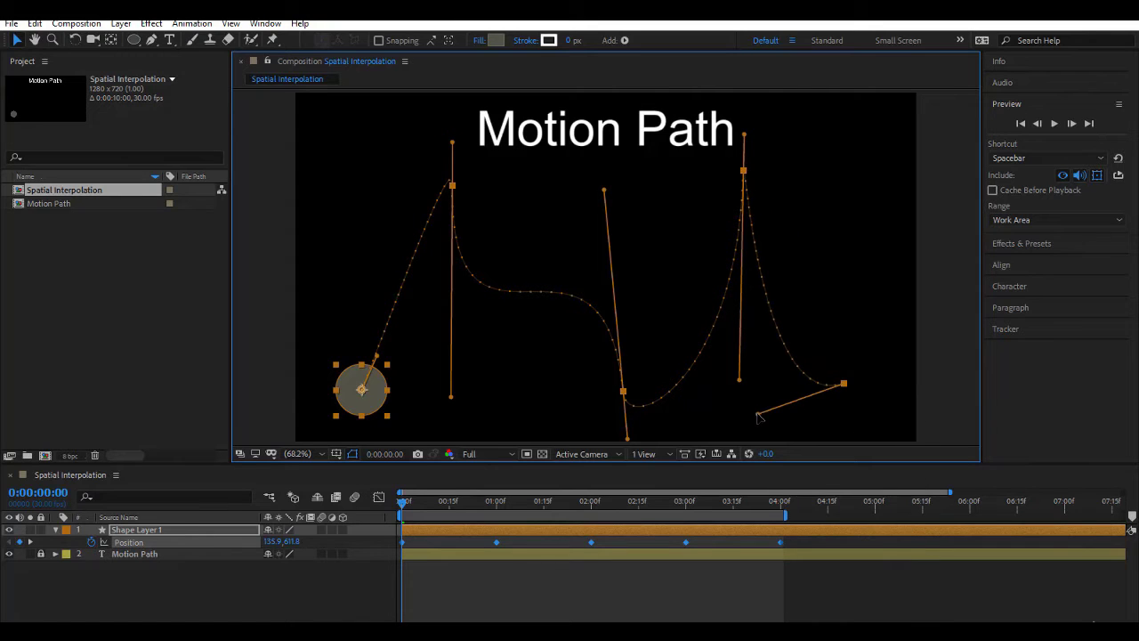
- Preview the circle along the reshaped path with the layer deselected, trying motion blur on Shape Layer 1 and switching it off again
key("space")
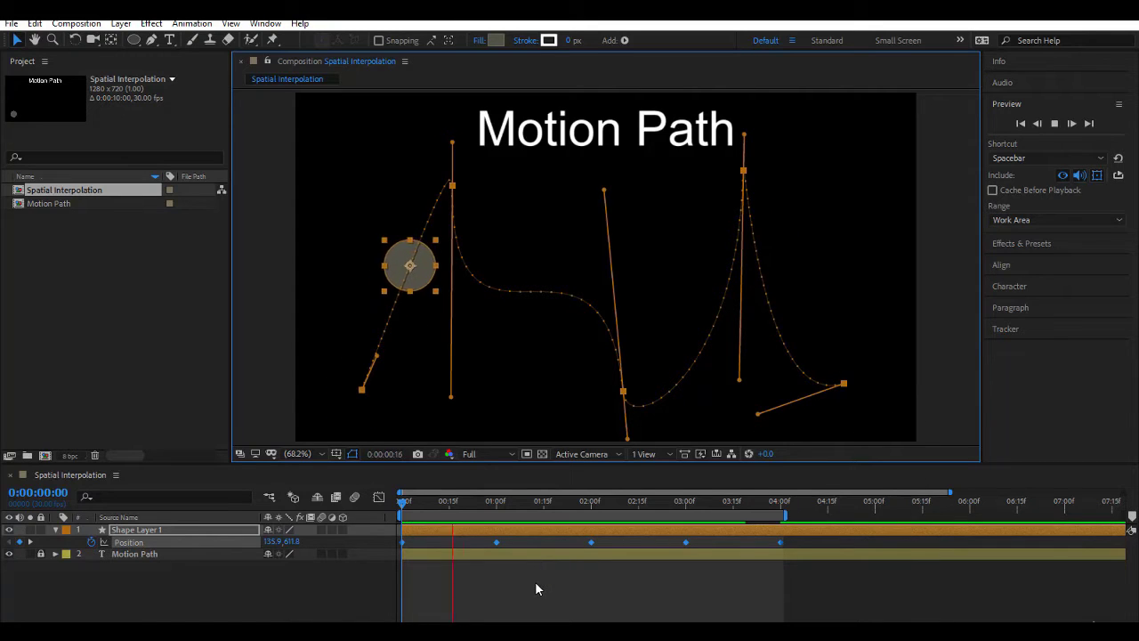
left_click(536, 579)
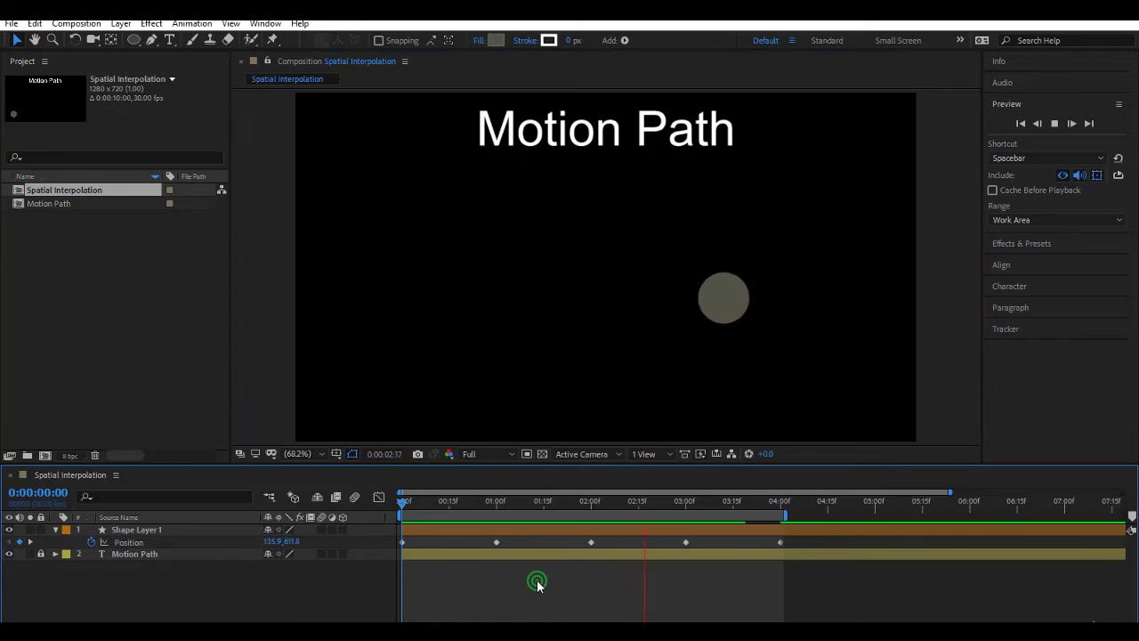
left_click(321, 529)
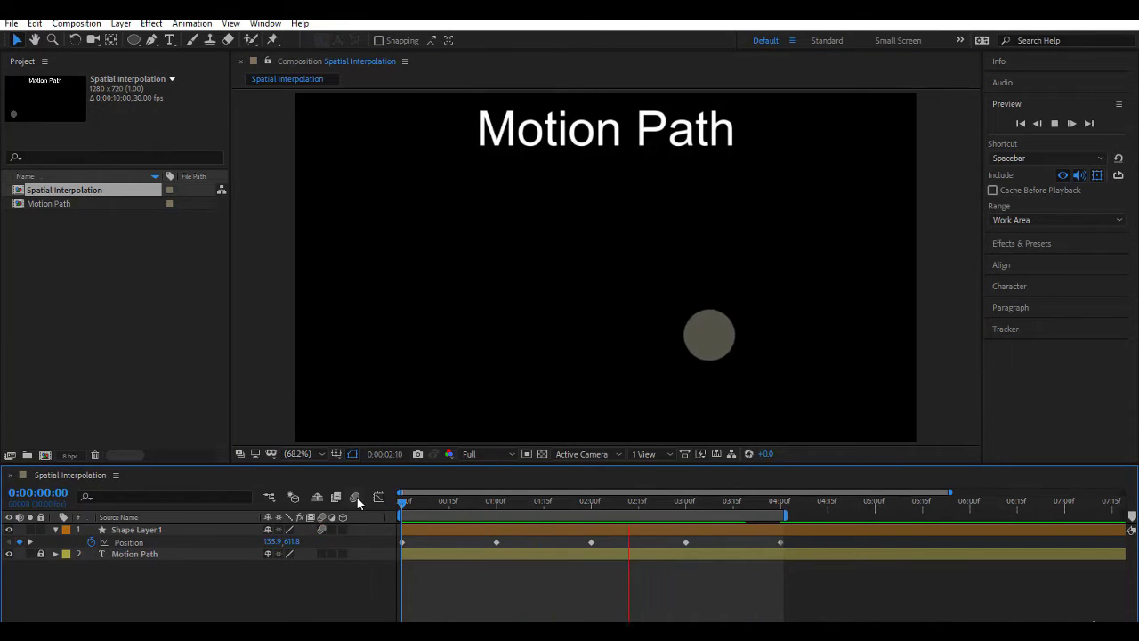
left_click(354, 497)
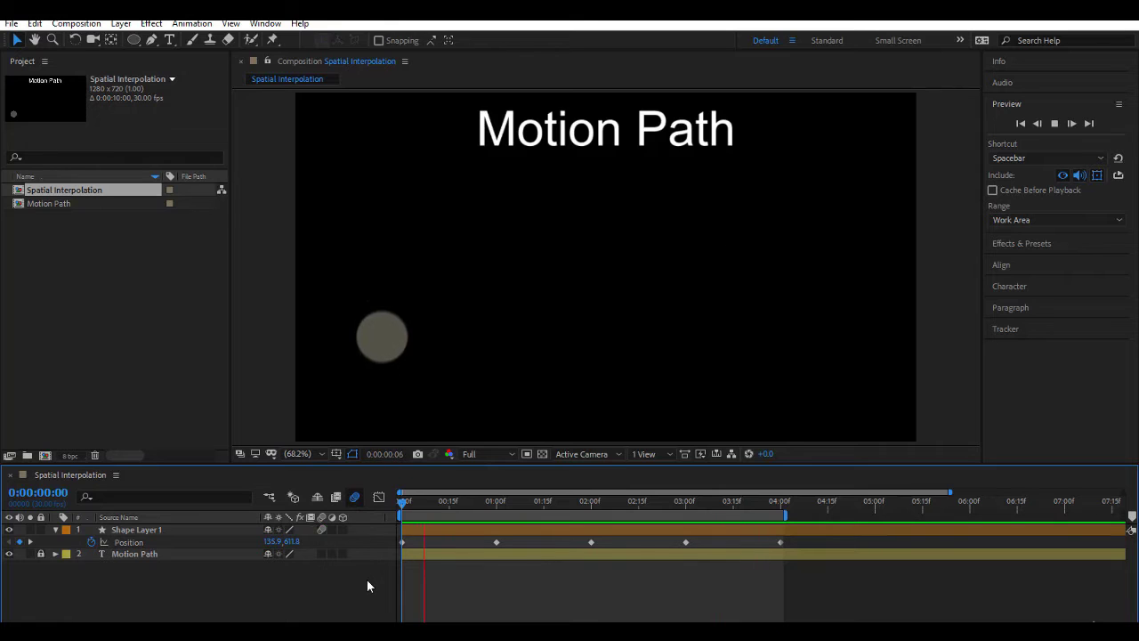
left_click(354, 497)
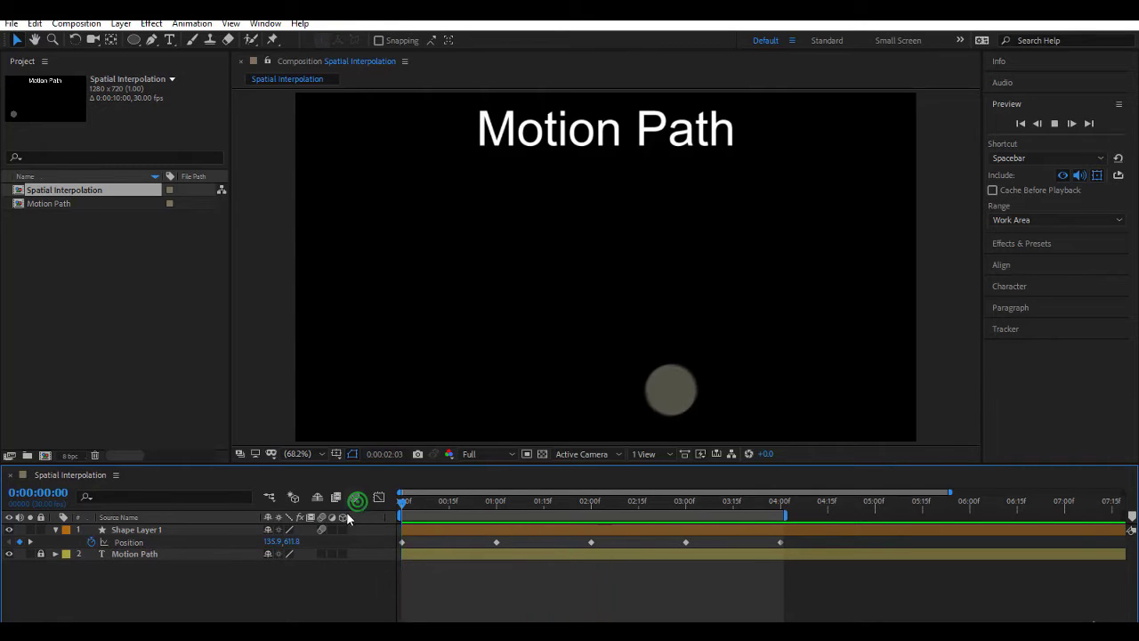
left_click(321, 531)
left_click(400, 499)
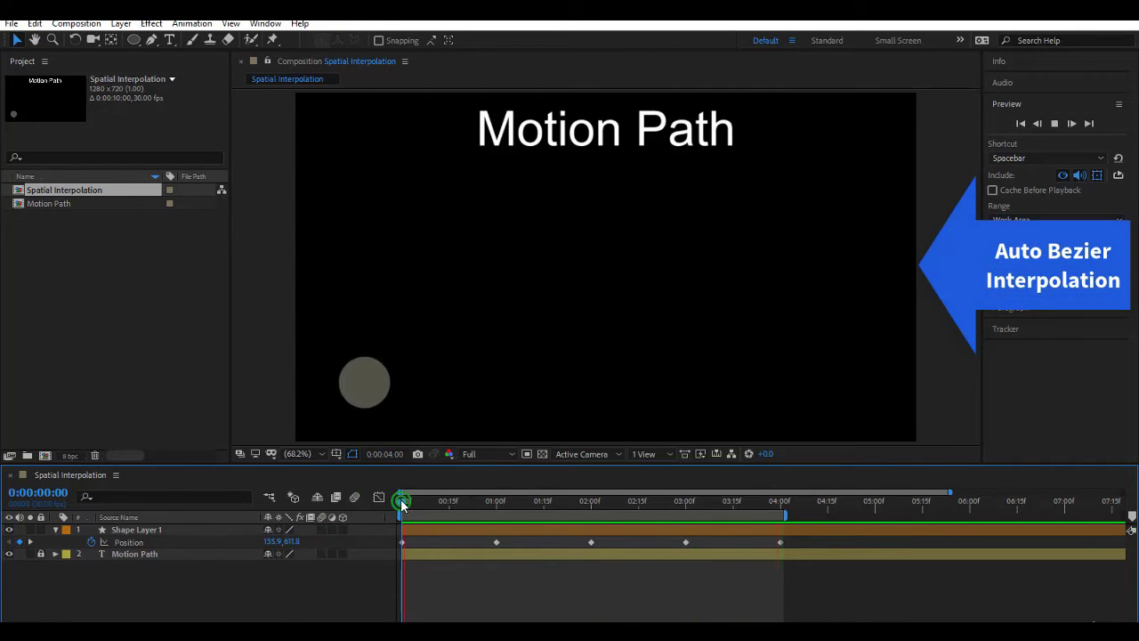
- Set the spatial interpolation of all Position keyframes on Shape Layer 1 to Auto Bezier
left_click(189, 540)
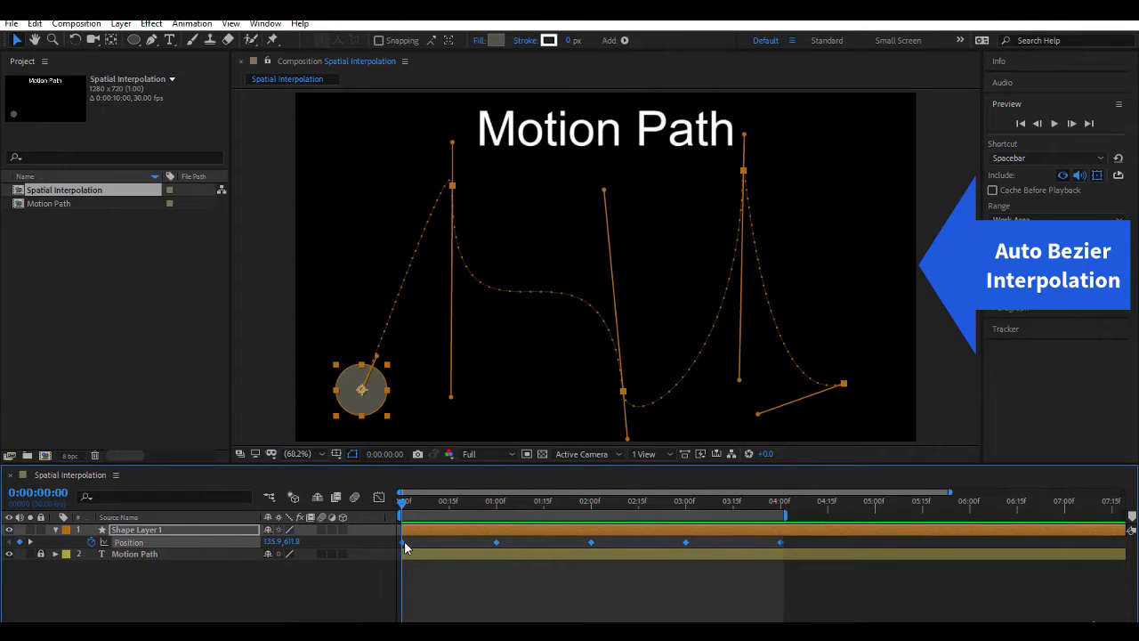
right_click(407, 540)
left_click(481, 485)
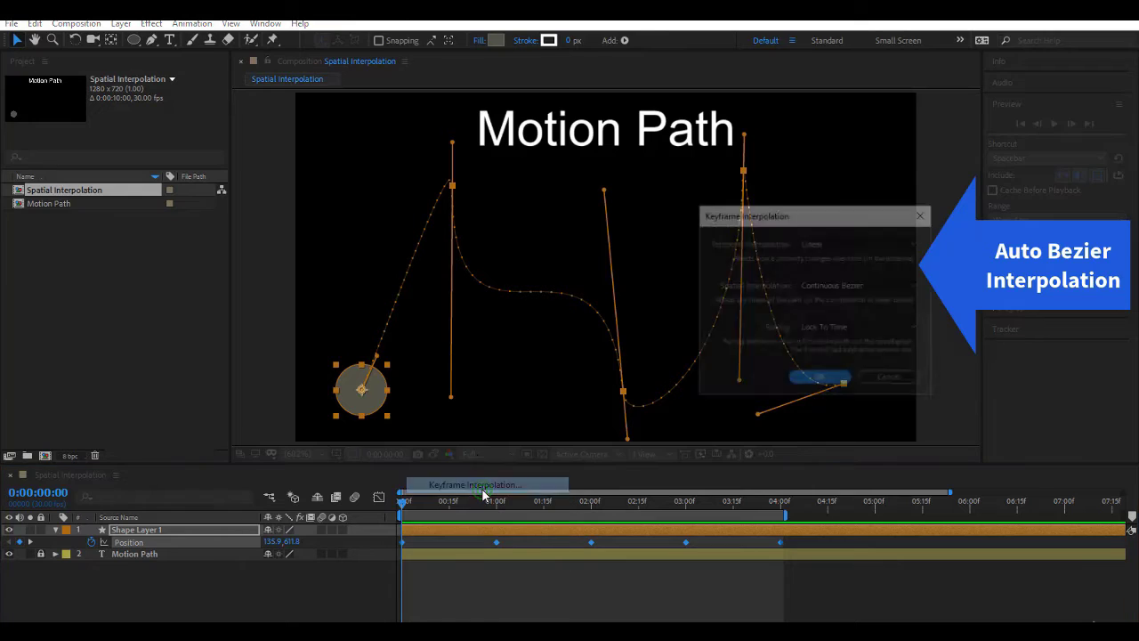
left_click(834, 286)
left_click(832, 366)
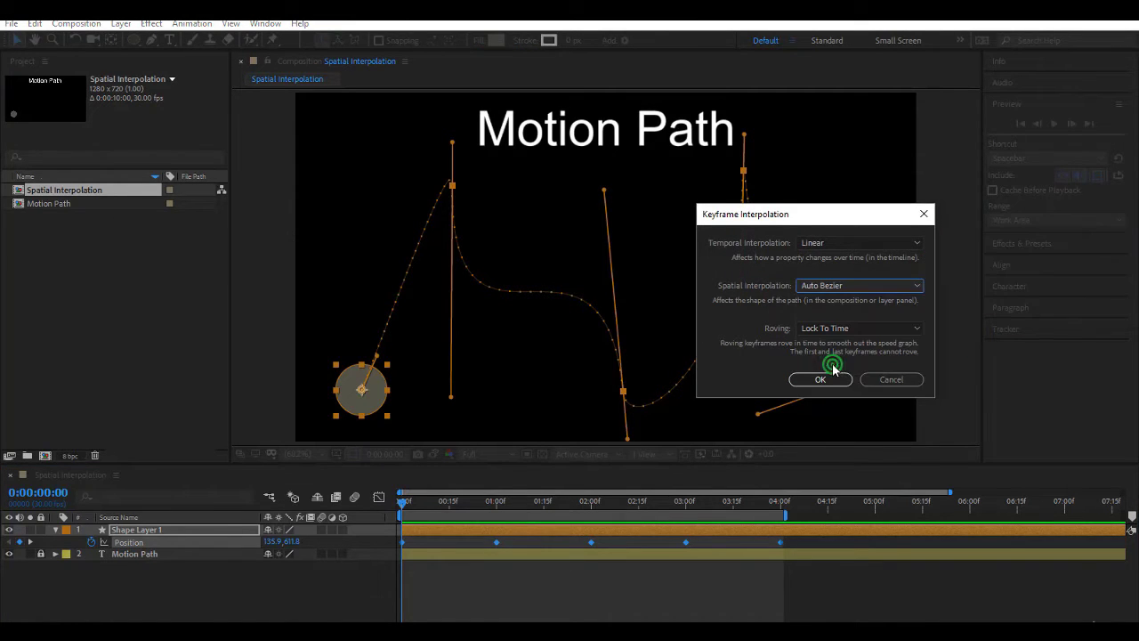
left_click(827, 380)
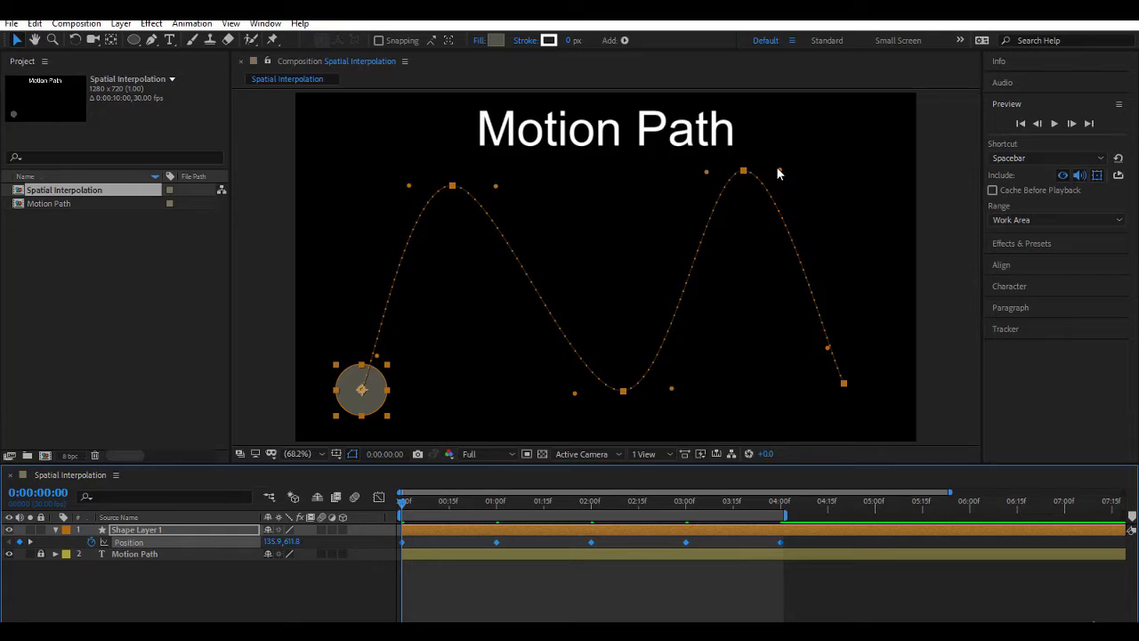
- Tilt the Auto Bezier handles of the fourth and second keyframes slightly downward on their outgoing side and preview the animation
left_click_drag(777, 168, 790, 188)
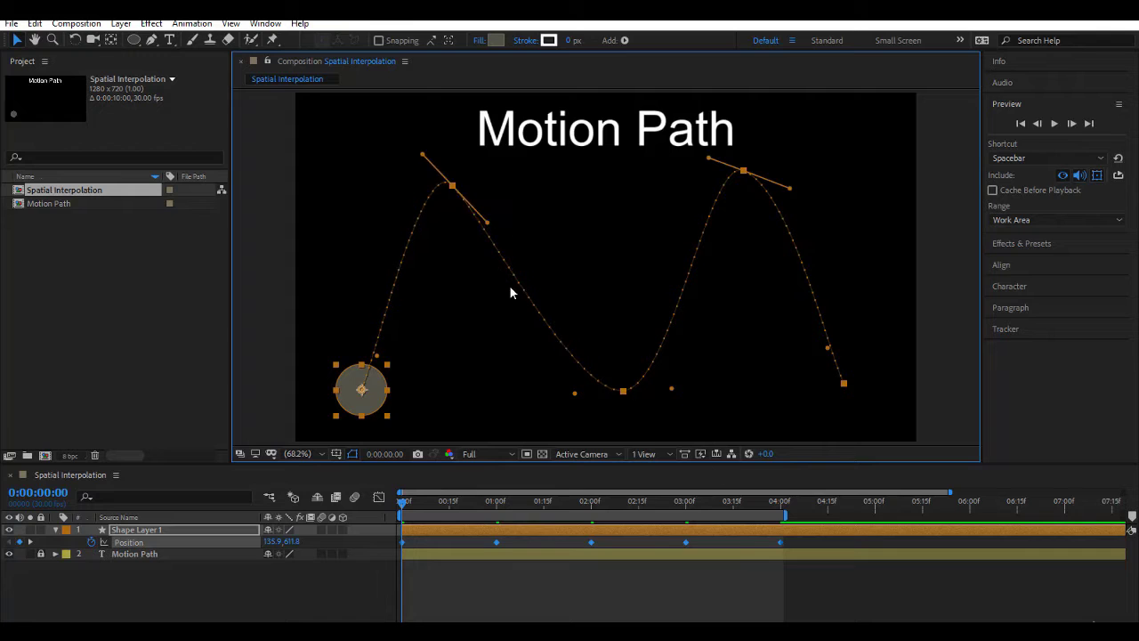
left_click(478, 545)
key("space")
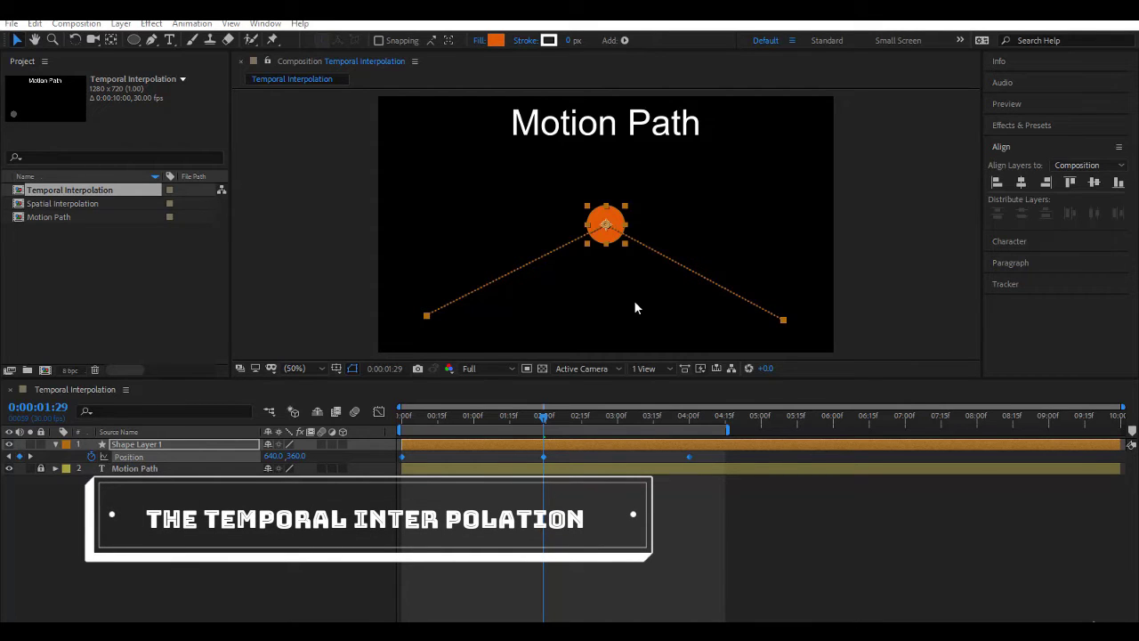
- Set the temporal interpolation of all Position keyframes in the Temporal Interpolation composition to Continuous Bezier
right_click(544, 456)
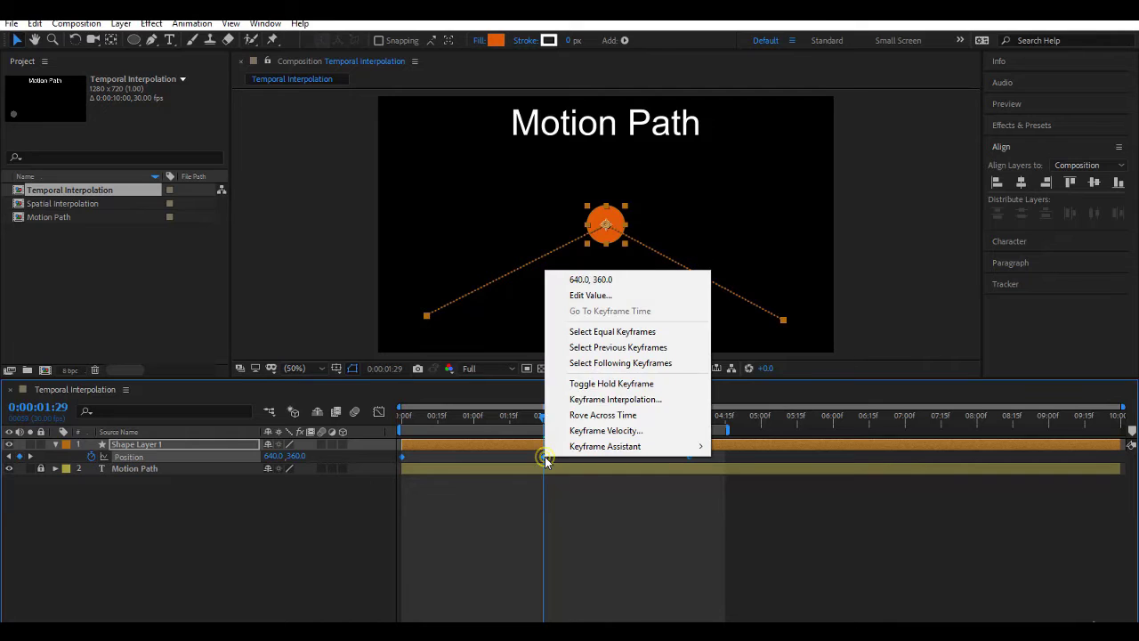
left_click(635, 400)
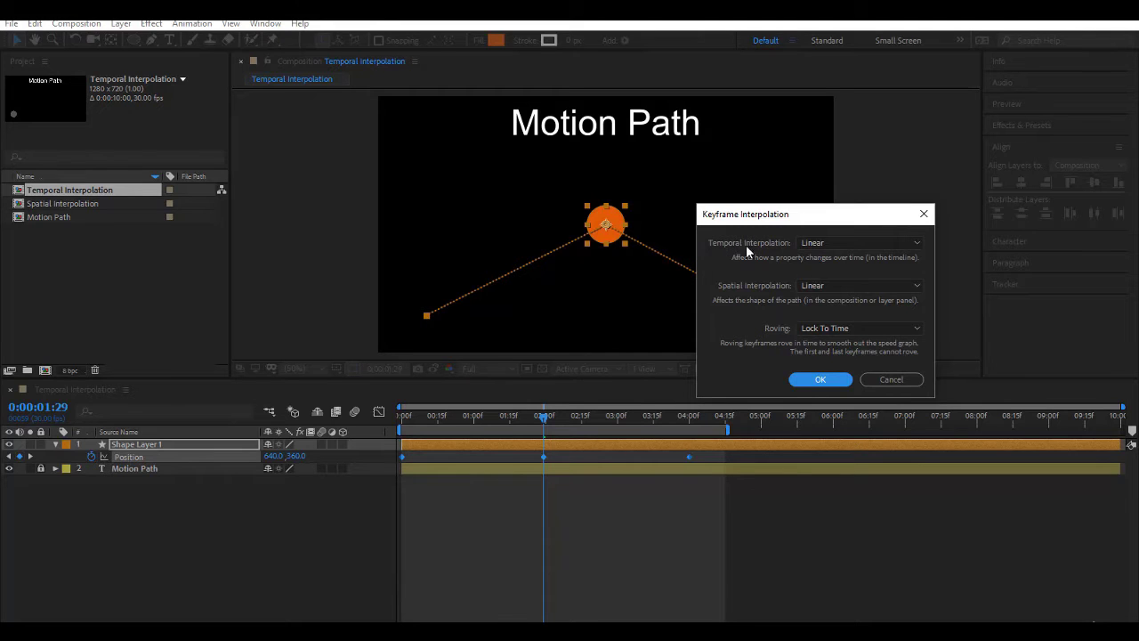
left_click(806, 243)
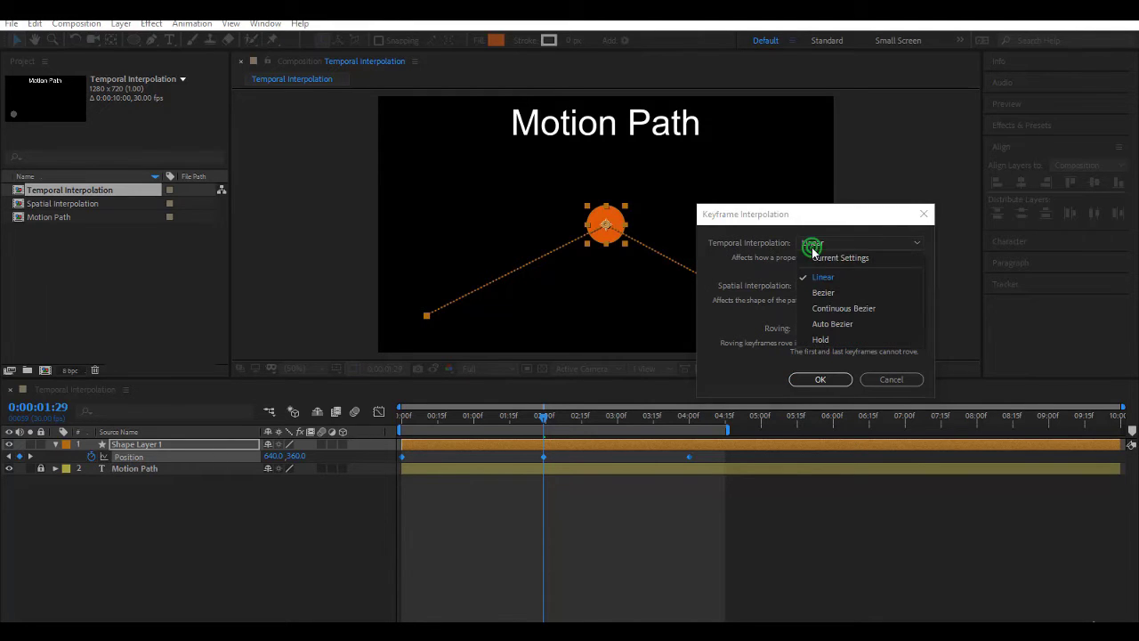
left_click(855, 308)
left_click(832, 380)
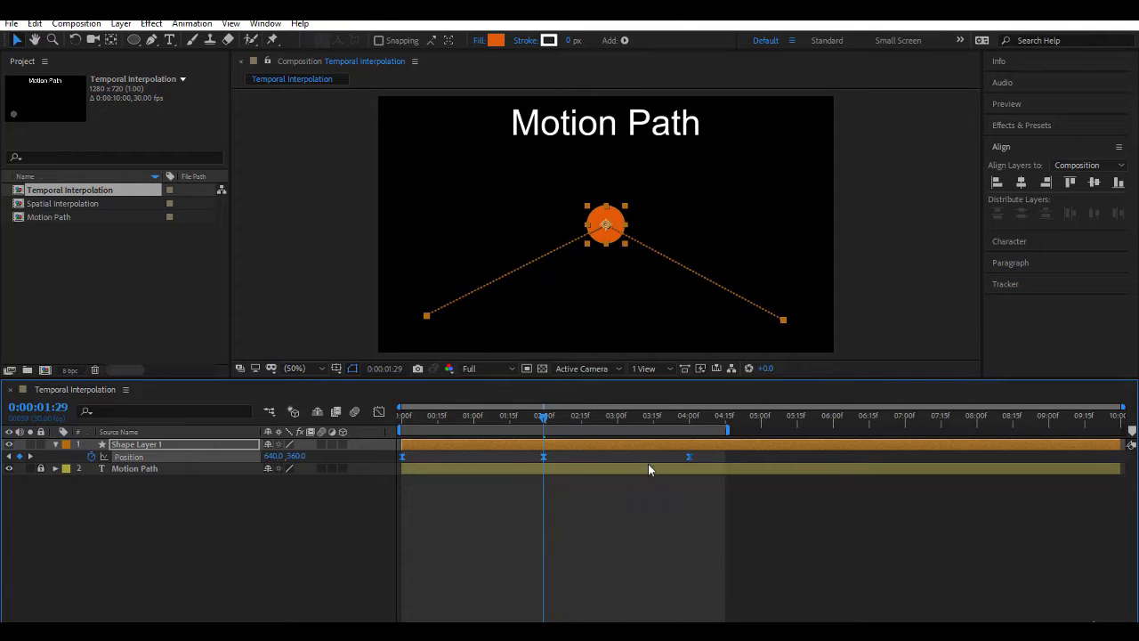
- Show the speed graph of Shape Layer 1's Position in the Graph Editor and check which properties it displays
left_click(380, 413)
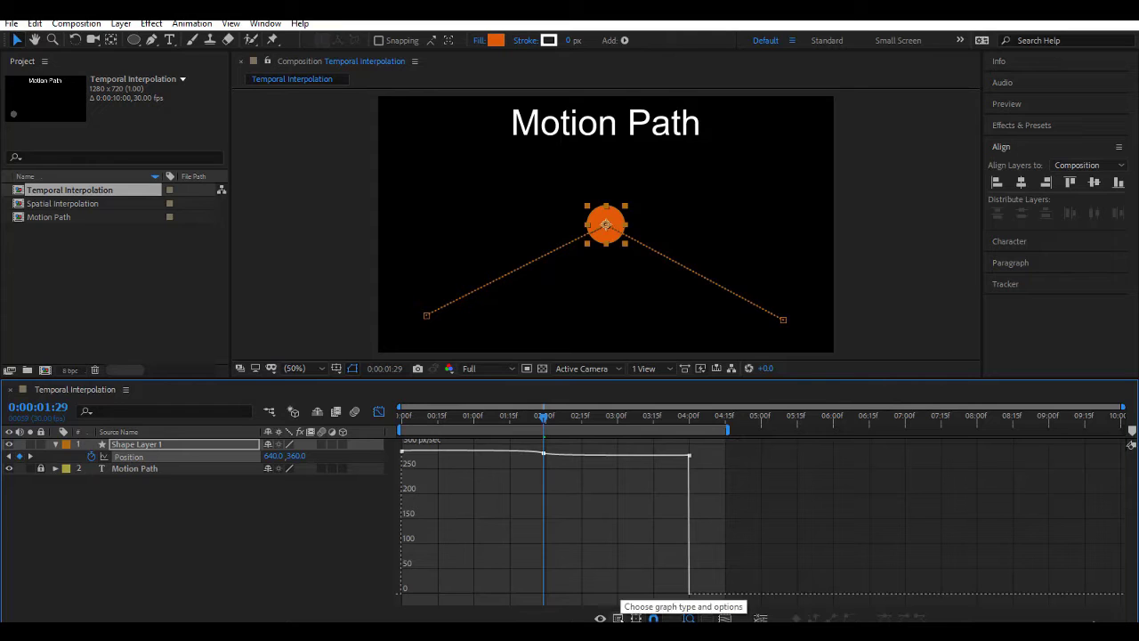
left_click(617, 618)
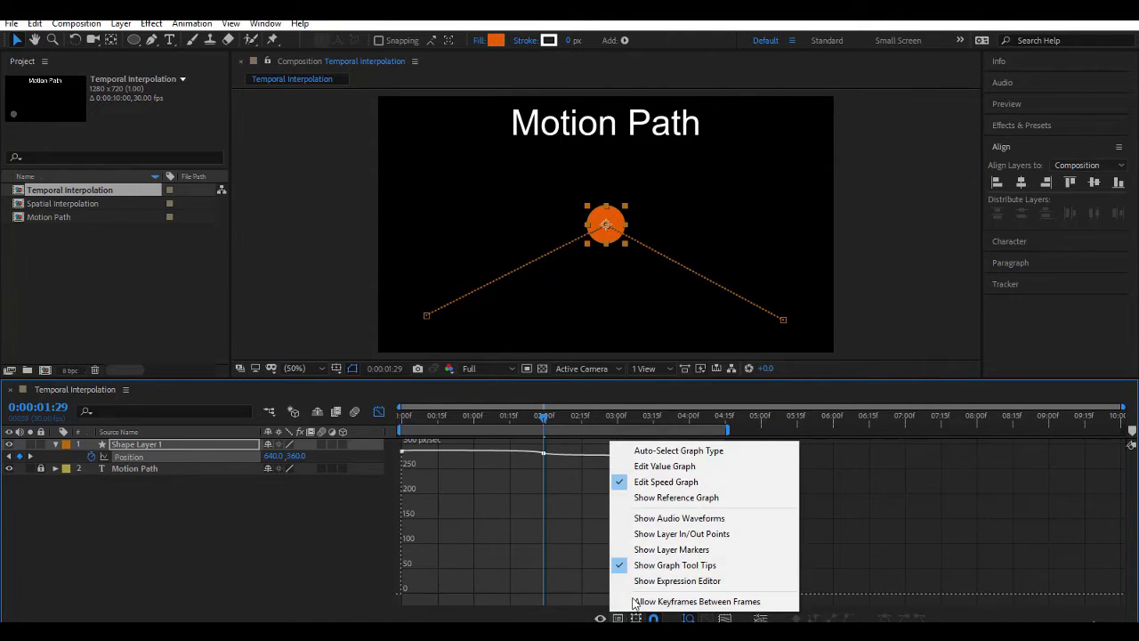
left_click(698, 481)
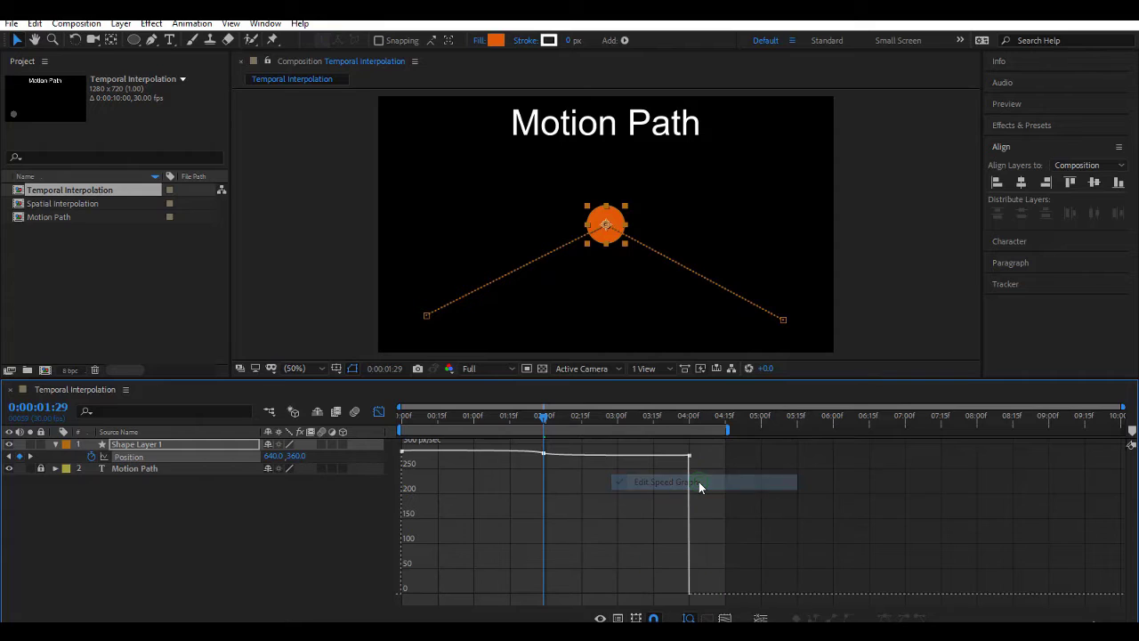
left_click(605, 618)
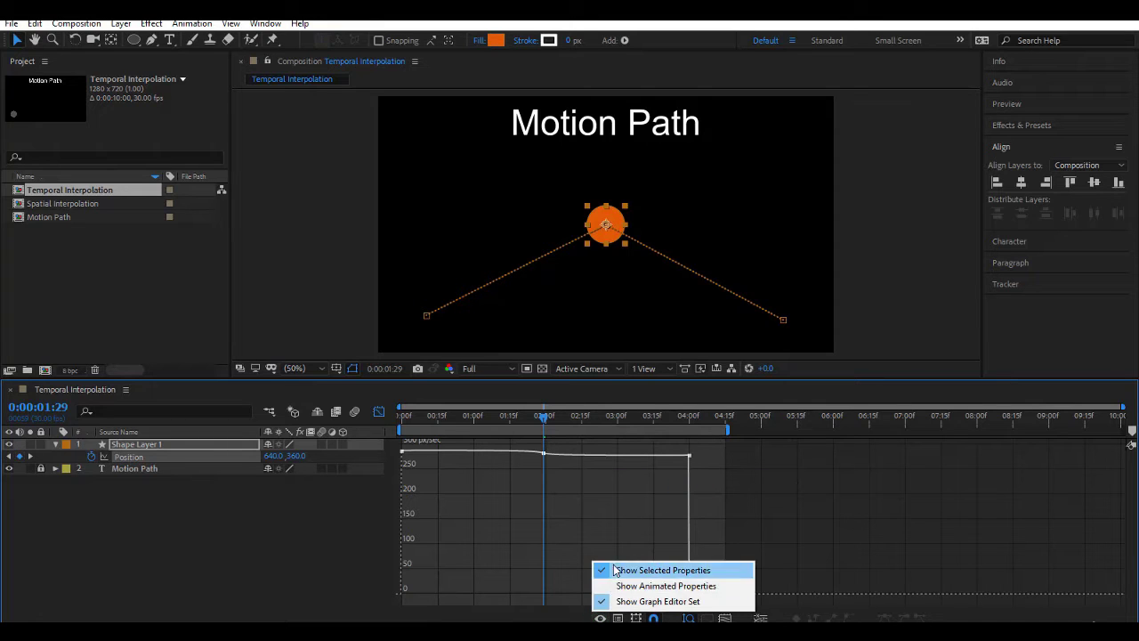
left_click(654, 618)
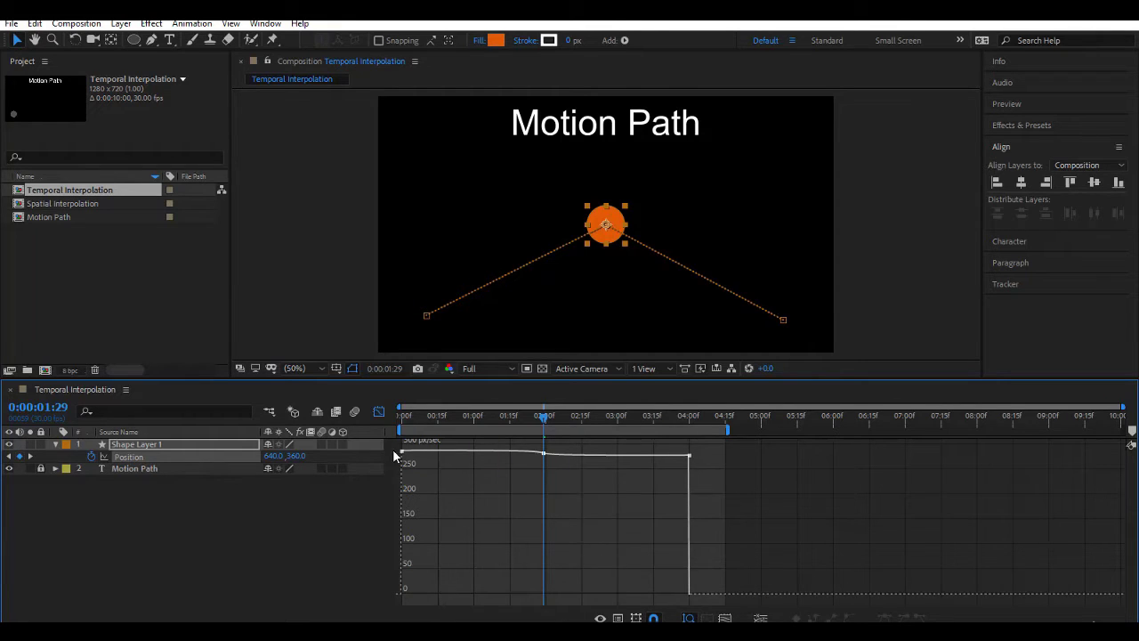
- Lower the speed of the middle Position keyframe at 0:00:01:29 to 0 px/sec in the speed graph
left_click(212, 457)
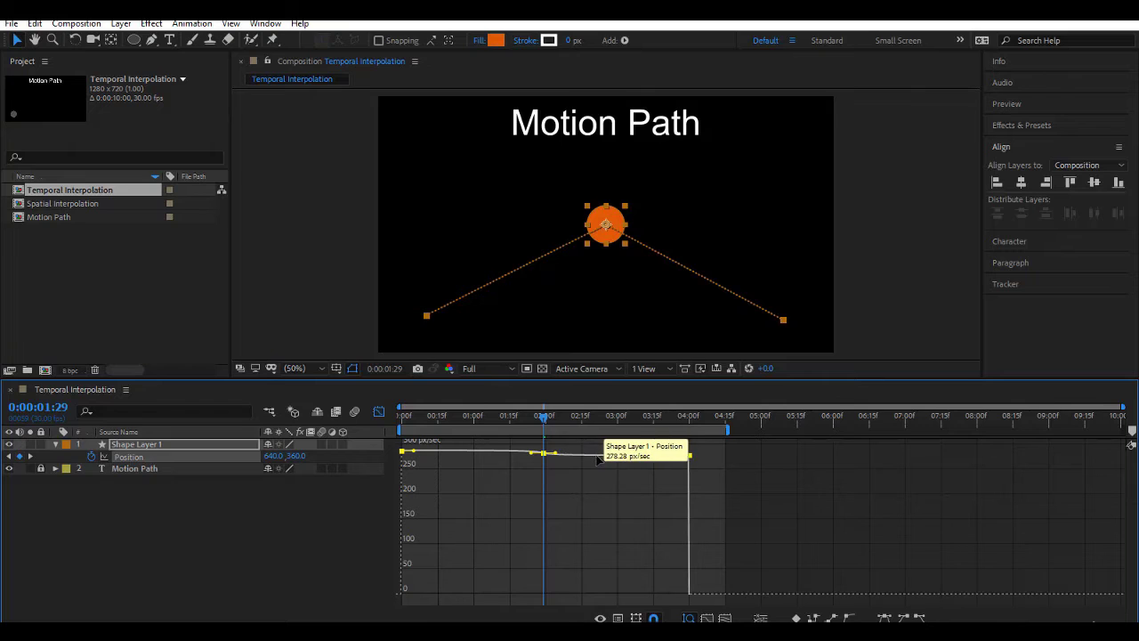
left_click(497, 480)
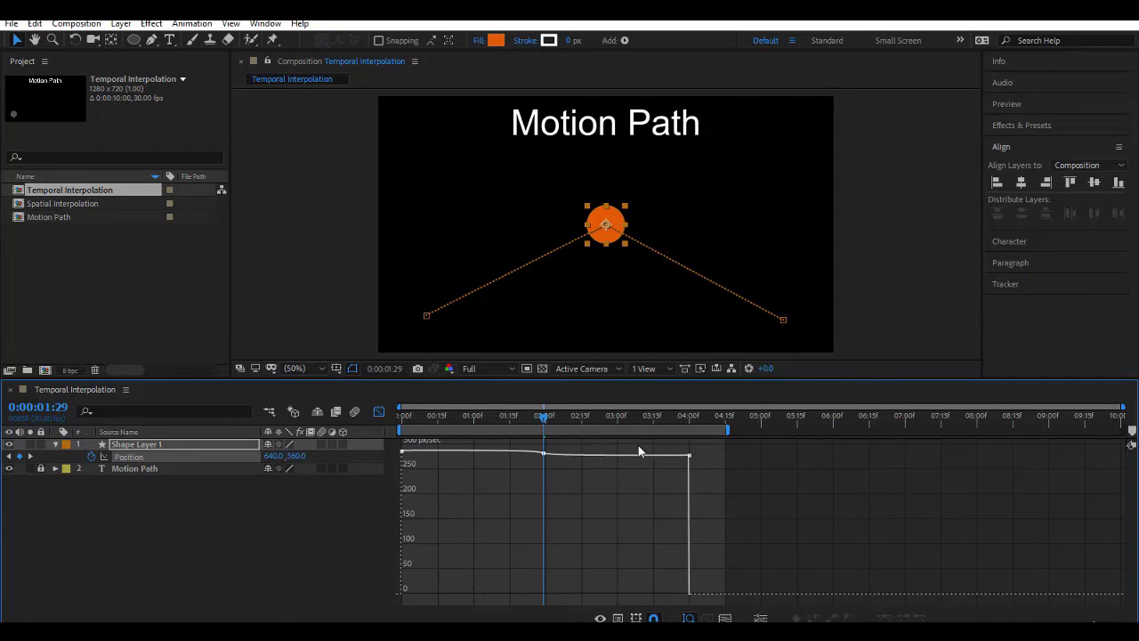
left_click(544, 453)
mouse_move(545, 453)
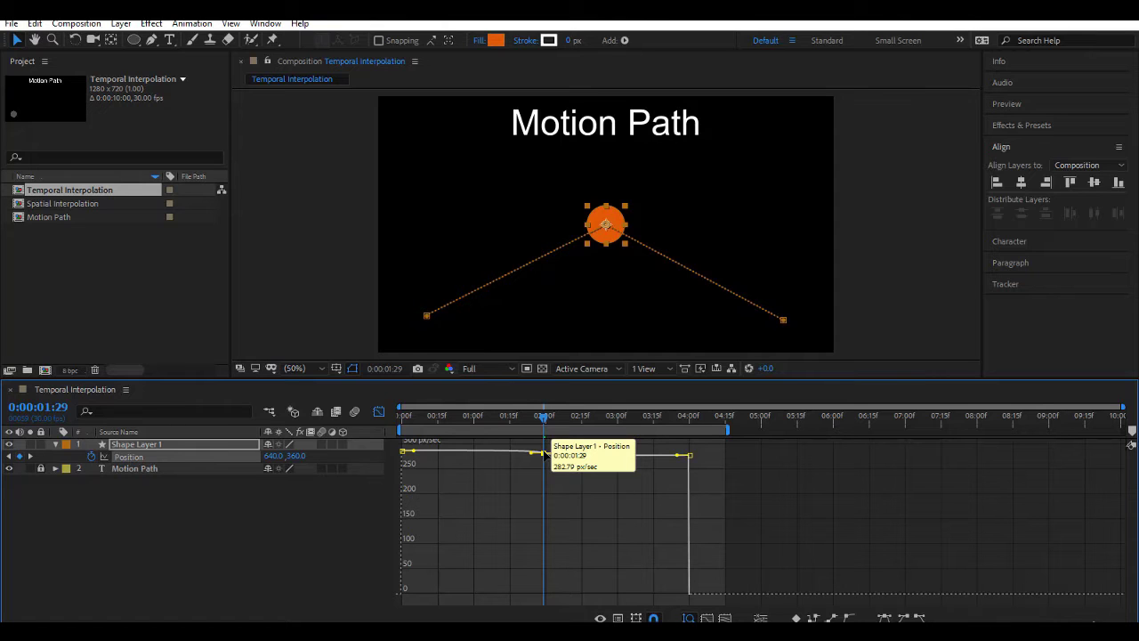
left_click_drag(544, 454, 549, 534)
left_click_drag(549, 546, 544, 597)
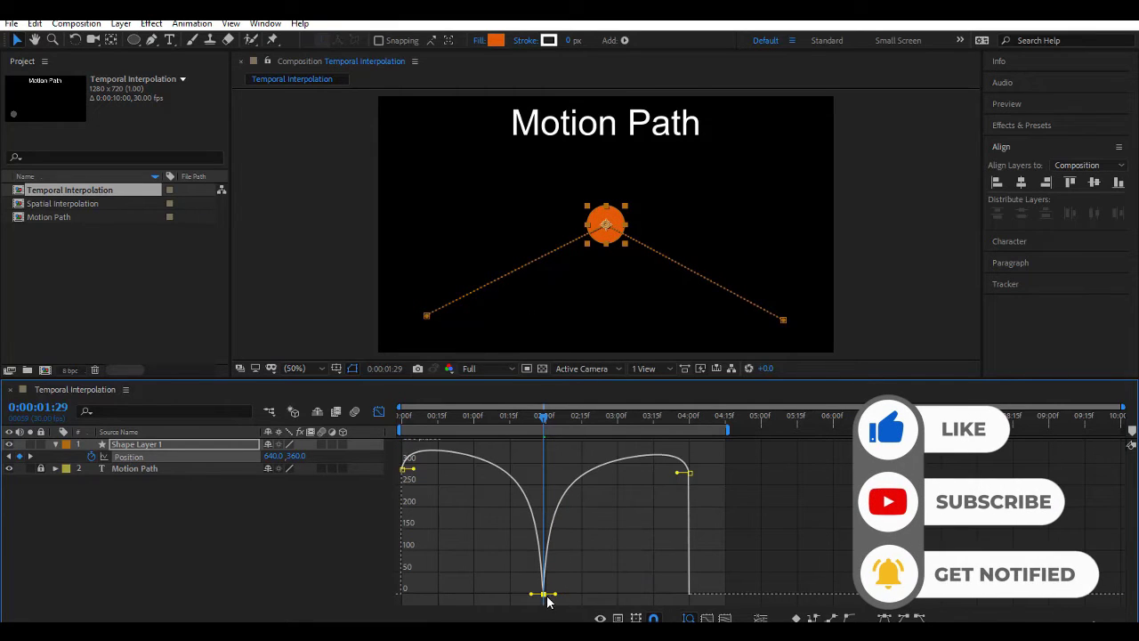
- Raise the speed of the middle Position keyframe to about 2000 px/sec in the speed graph and preview the animation from 0:00:00:00
mouse_move(546, 595)
left_click_drag(545, 592, 544, 379)
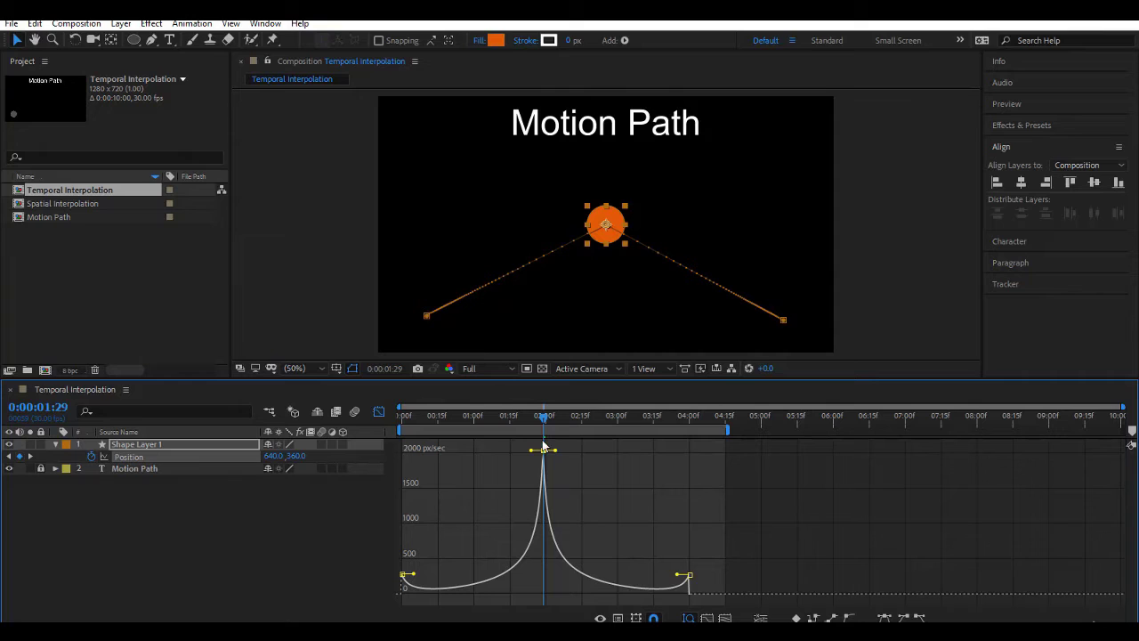
mouse_move(404, 575)
left_click_drag(426, 418, 385, 422)
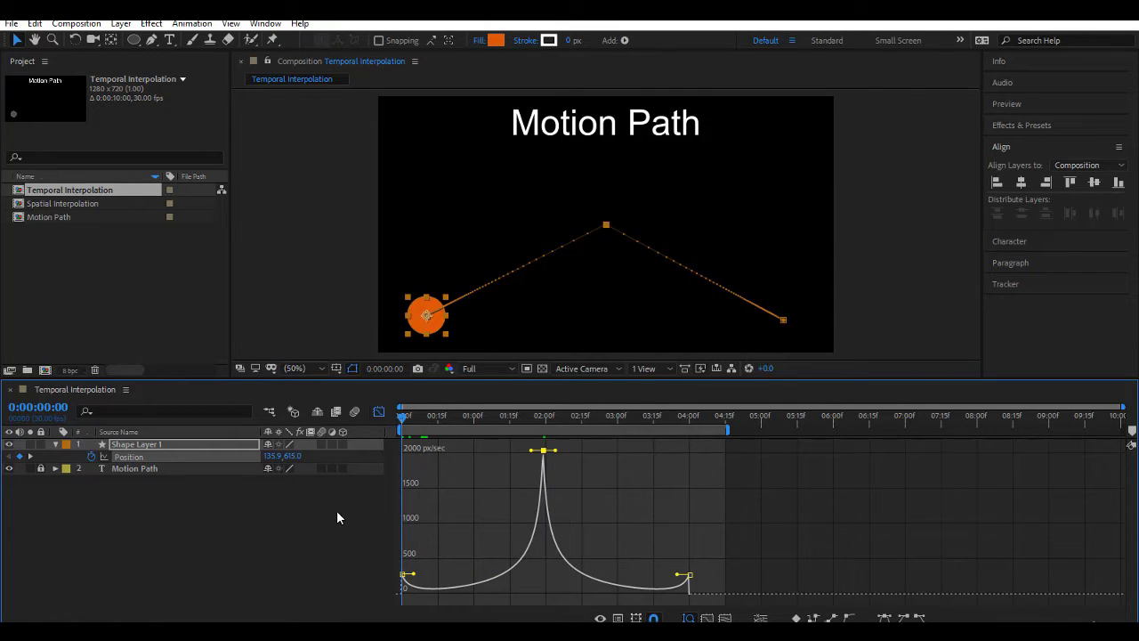
key("space")
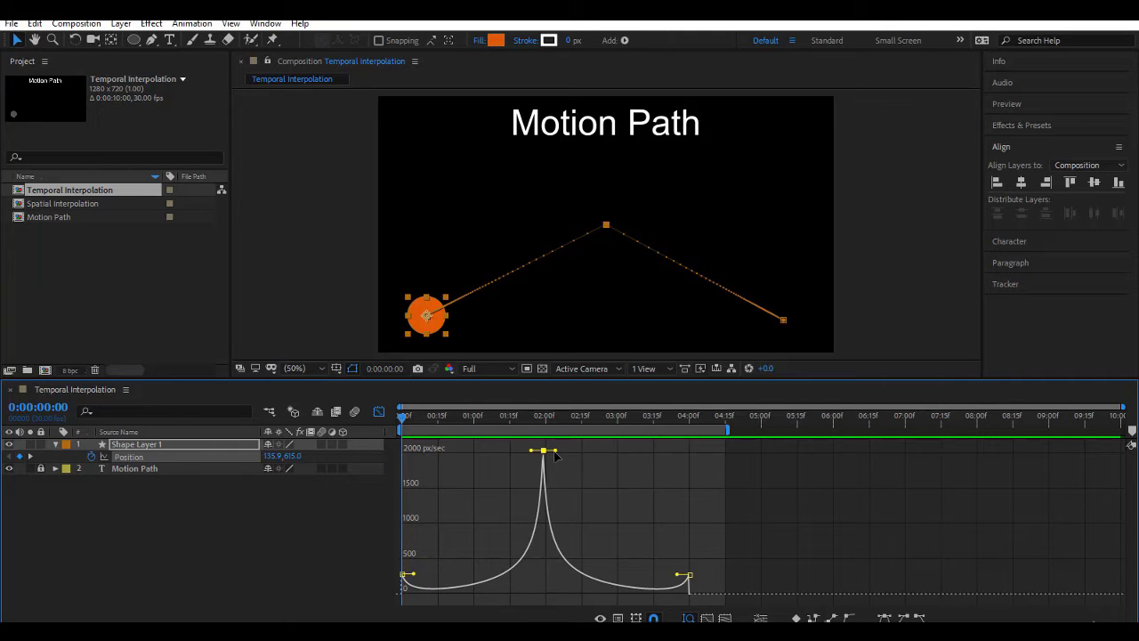
- Try a very short outgoing influence handle on the middle Position keyframe, preview it, and extend the handle to about 0:00:03:00
left_click_drag(557, 450, 615, 450)
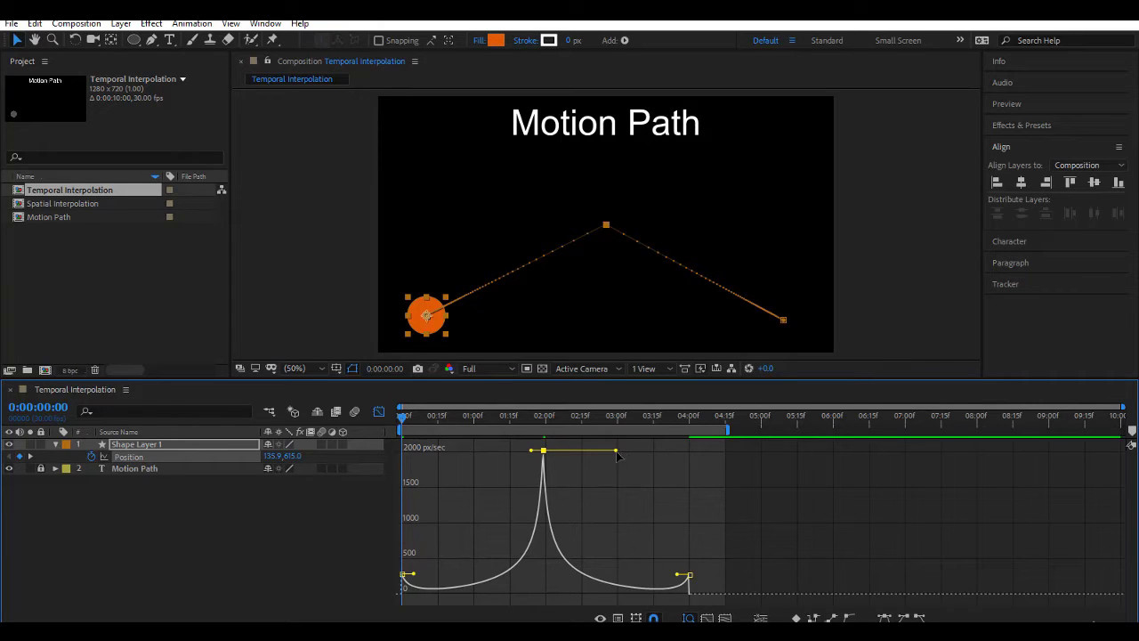
left_click_drag(615, 450, 547, 452)
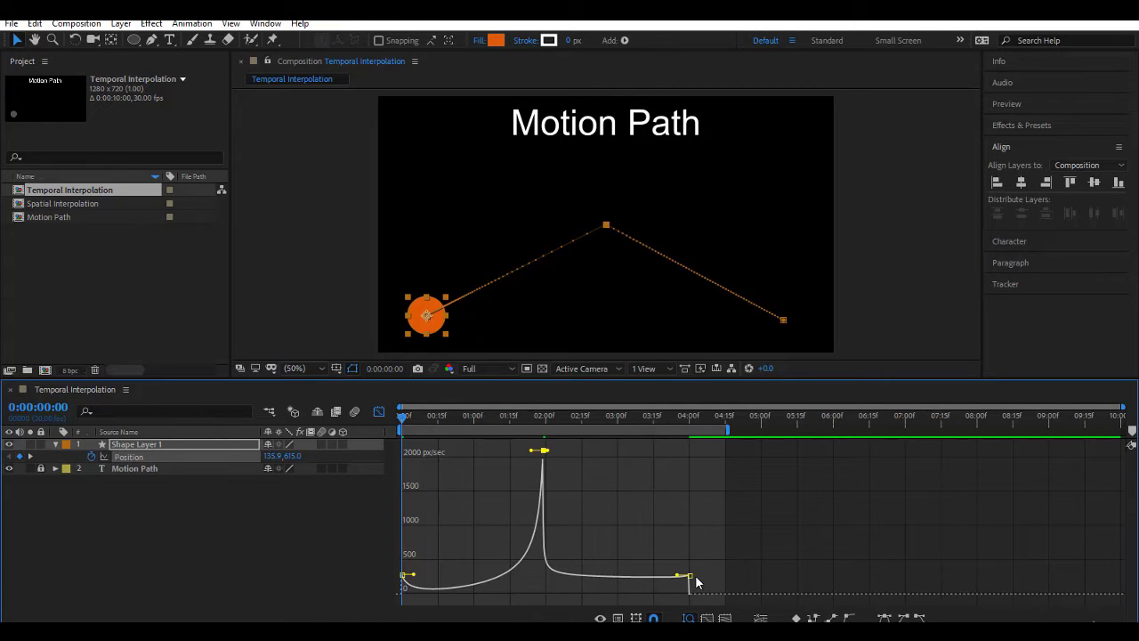
key("space")
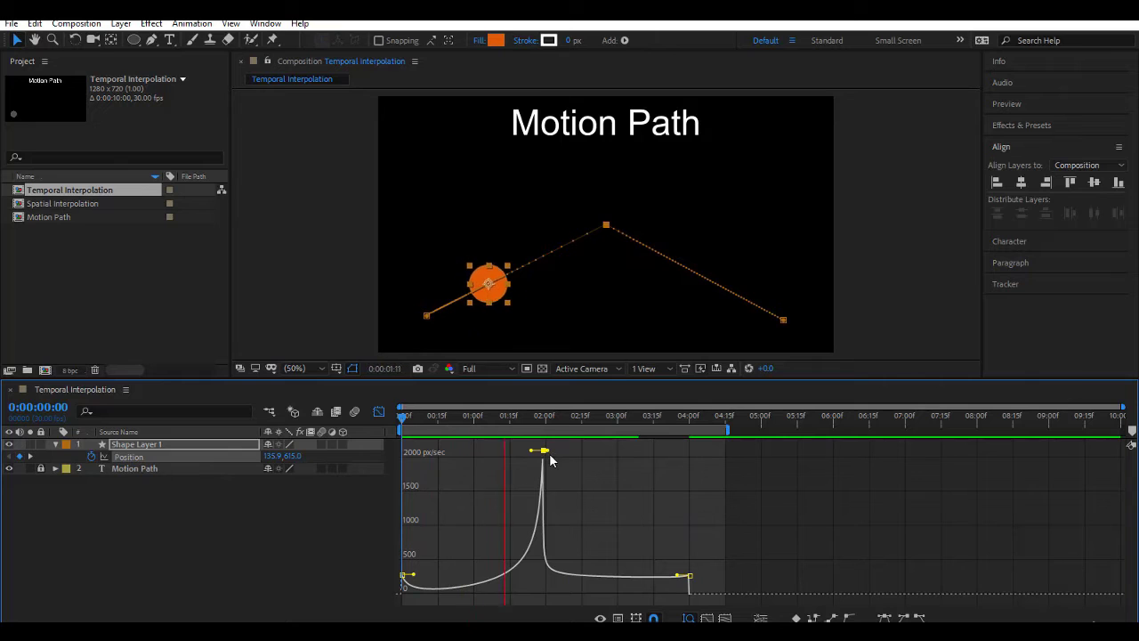
left_click_drag(549, 452, 615, 451)
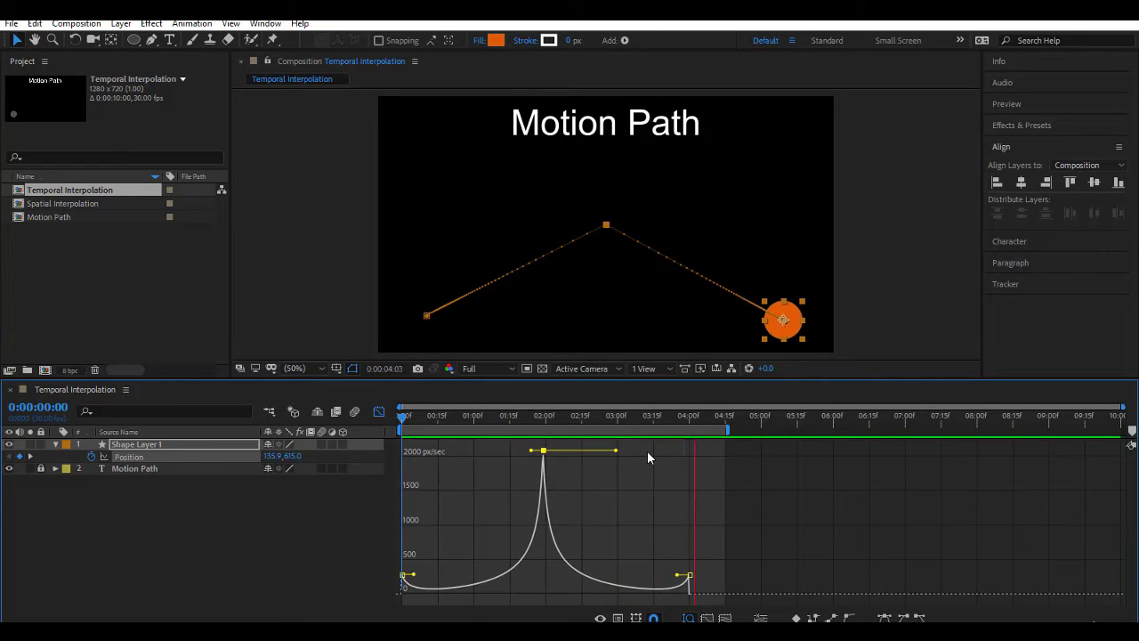
- Lengthen the incoming influence handle of the middle Position keyframe back to about 0:00:01:00
left_click(530, 449)
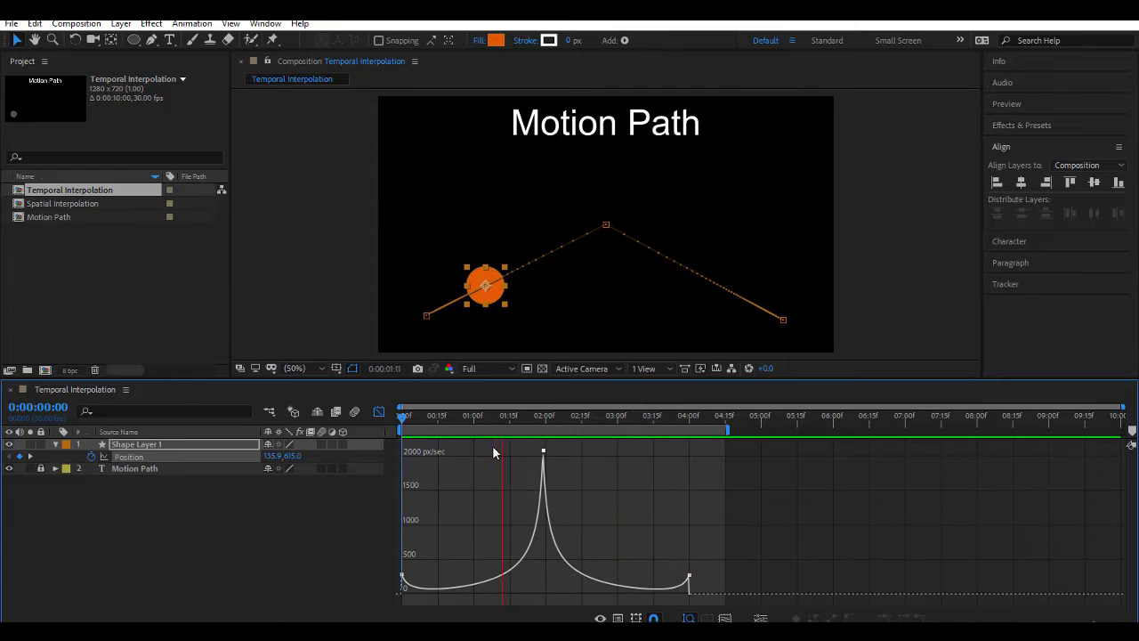
left_click(542, 451)
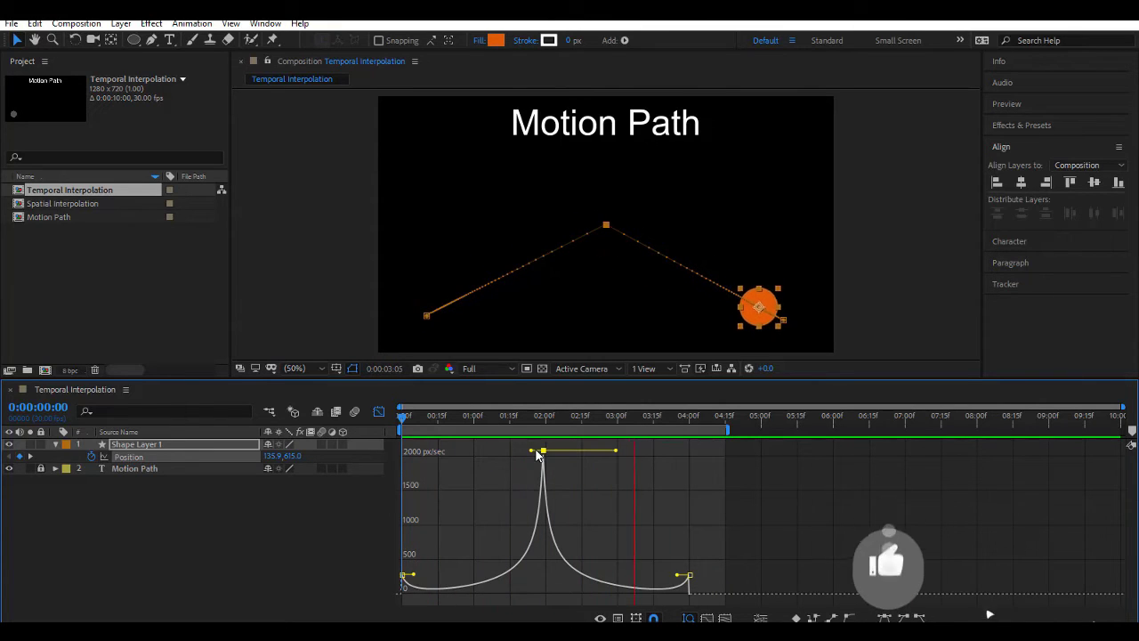
left_click_drag(533, 450, 472, 451)
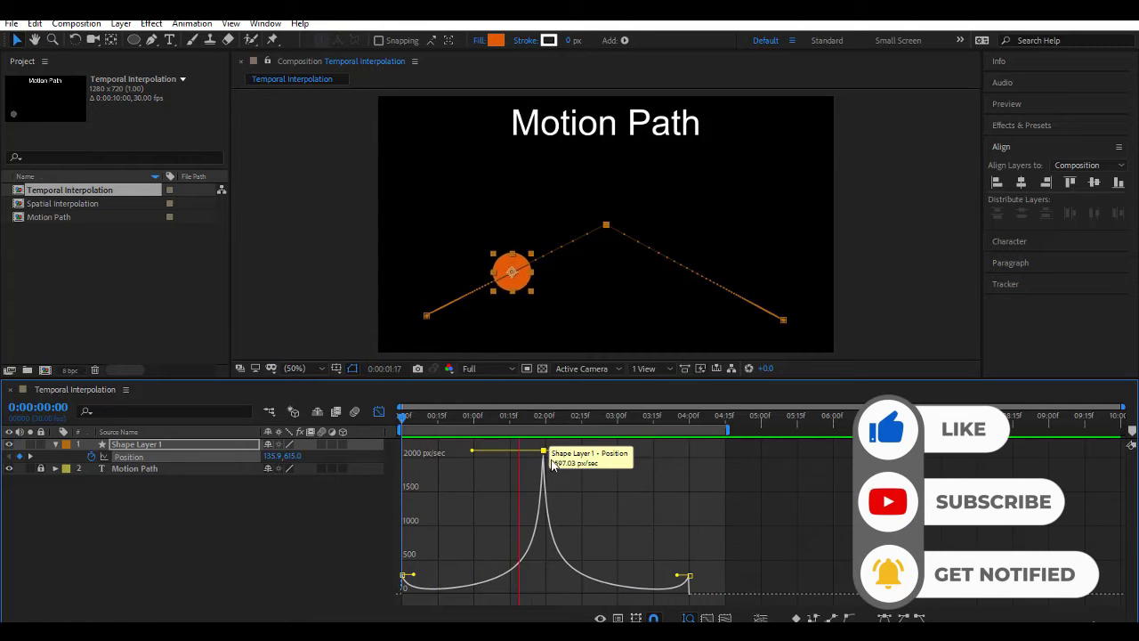
- Shift the middle Position keyframe to about 0:00:03:11 in the speed graph and check its timing in the layer bar view
left_click_drag(543, 450, 648, 509)
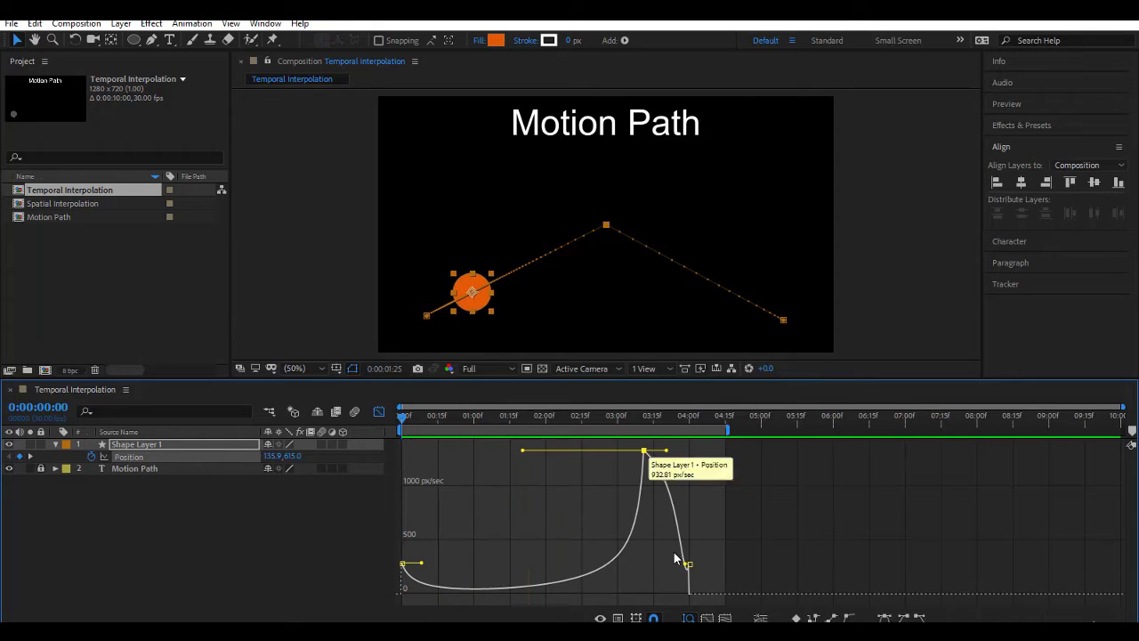
left_click(379, 411)
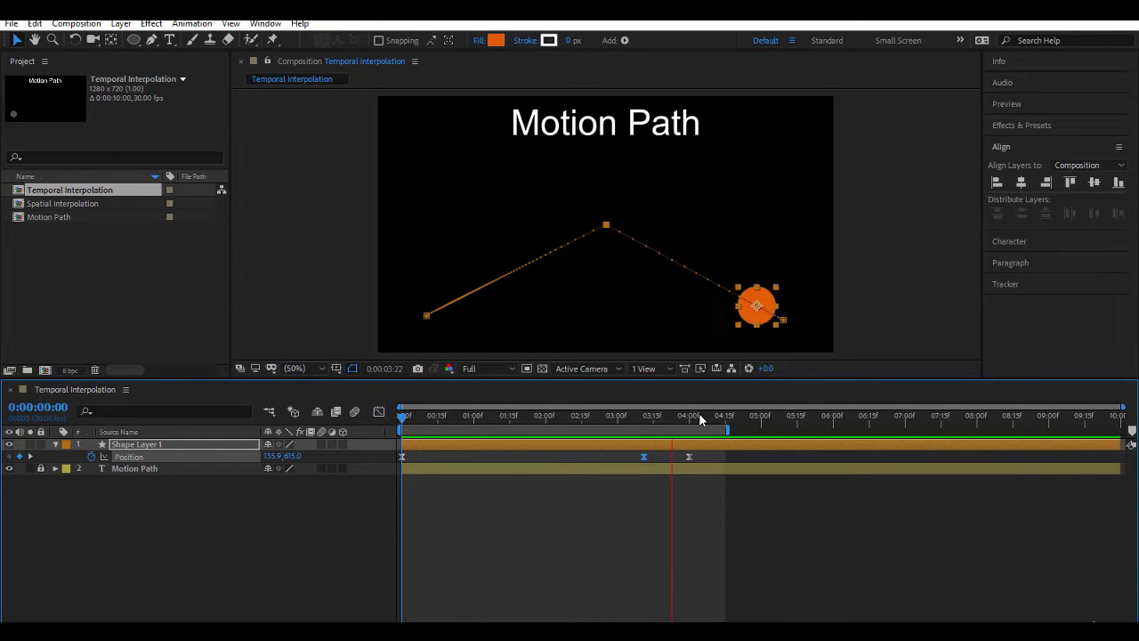
left_click(382, 412)
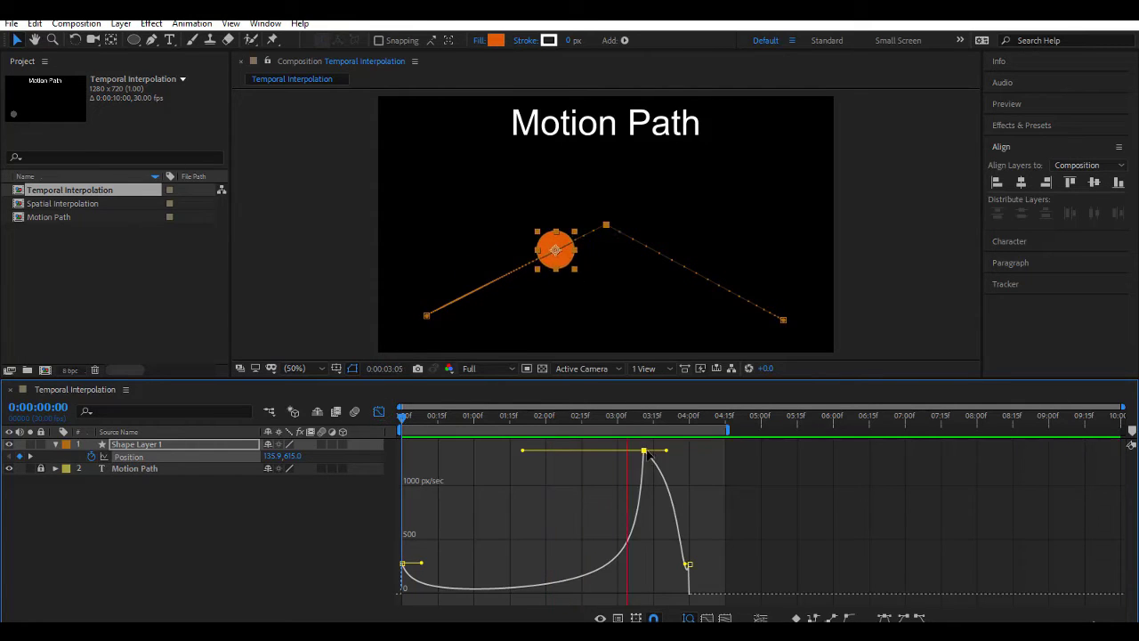
- Move the middle Position keyframe back to about 0:00:02:01 and lower its speed to 0 px/sec in the speed graph
mouse_move(647, 452)
left_click_drag(647, 452, 550, 603)
left_click(478, 453)
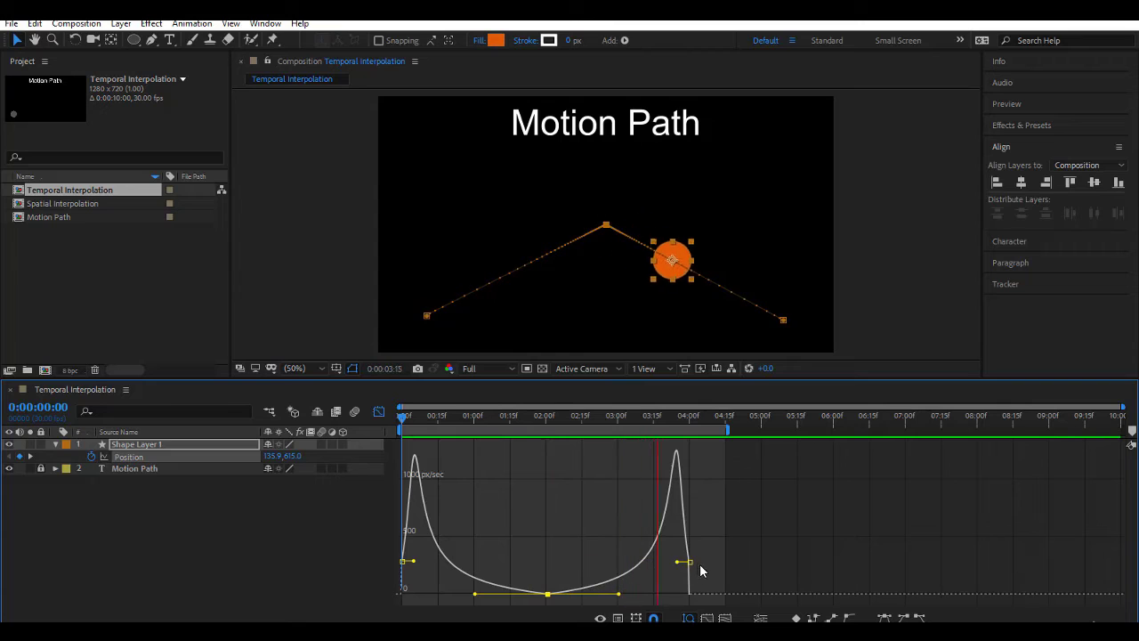
- Lower the speed of the last and first Position keyframes to nearly 0 px/sec in the speed graph
left_click_drag(691, 562, 691, 591)
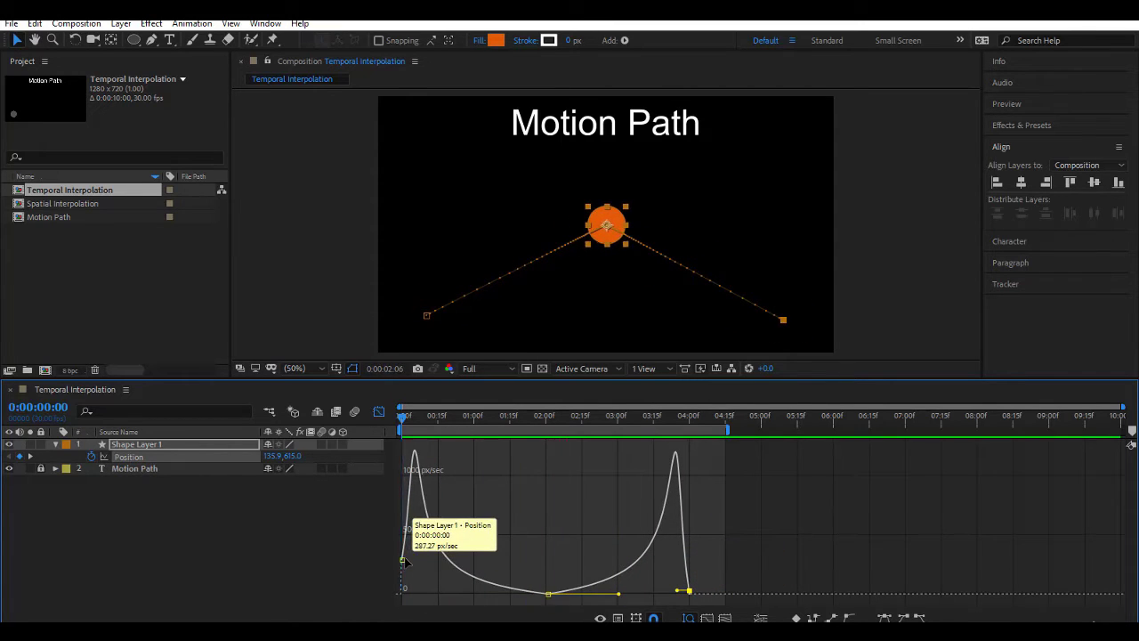
left_click_drag(402, 560, 407, 594)
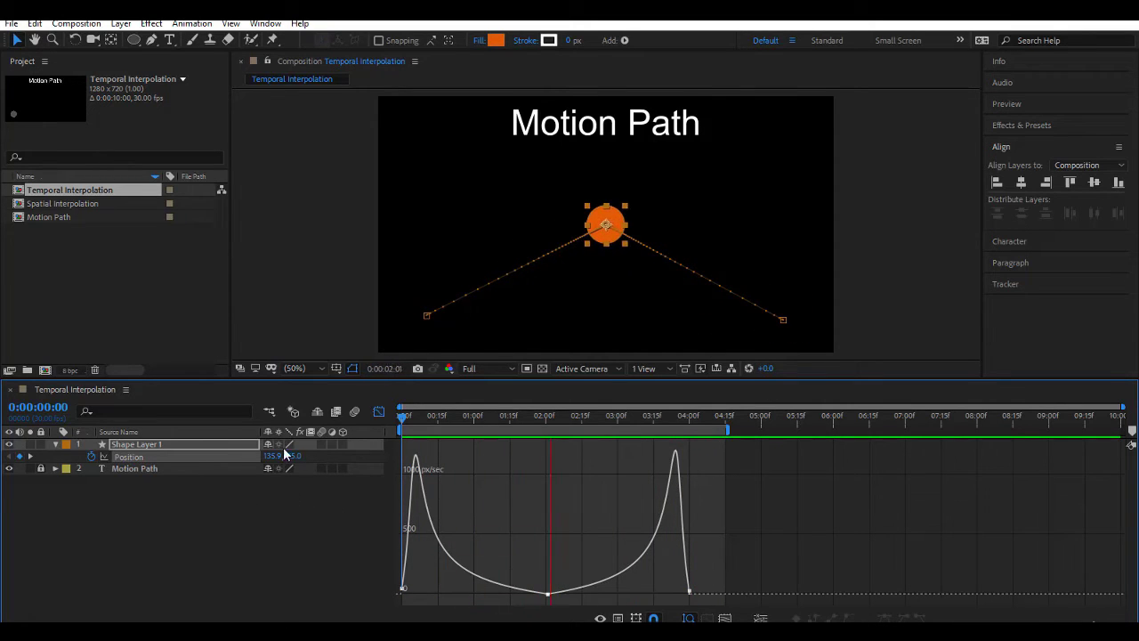
- Convert all Position keyframes of Shape Layer 1 to Linear and set their temporal interpolation to Bezier
left_click(224, 455)
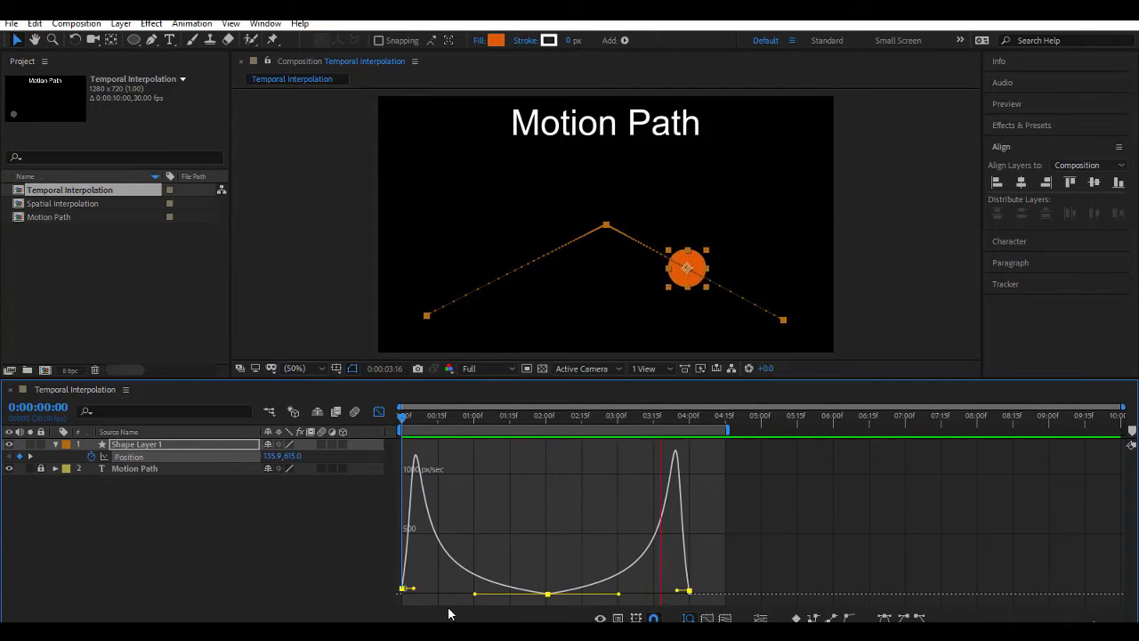
left_click(829, 617)
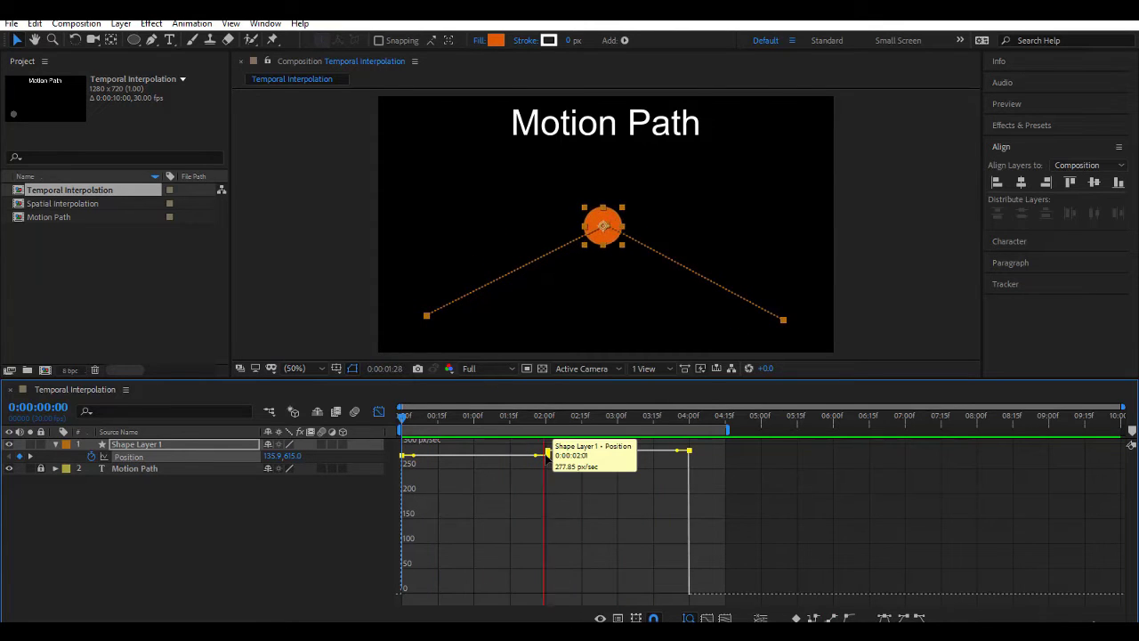
right_click(545, 454)
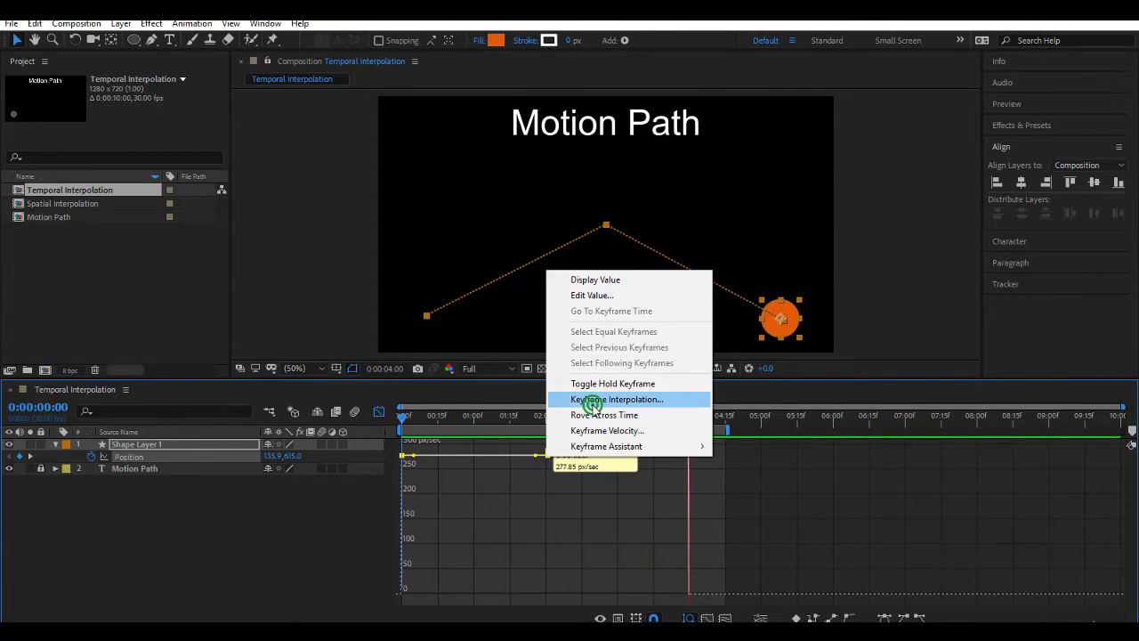
left_click(592, 400)
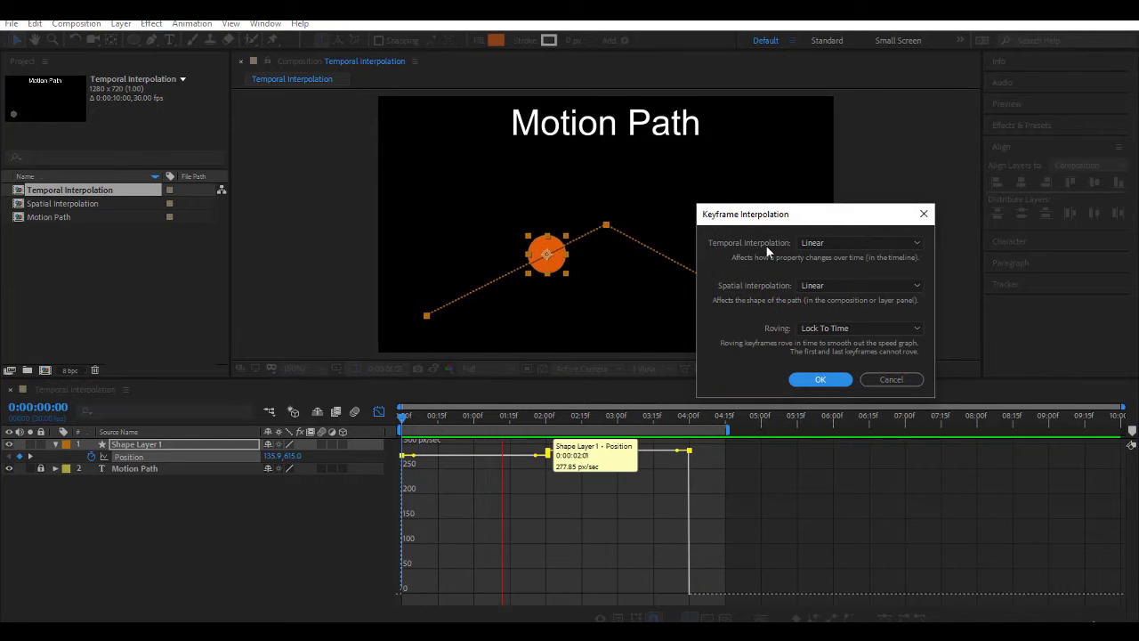
left_click(822, 245)
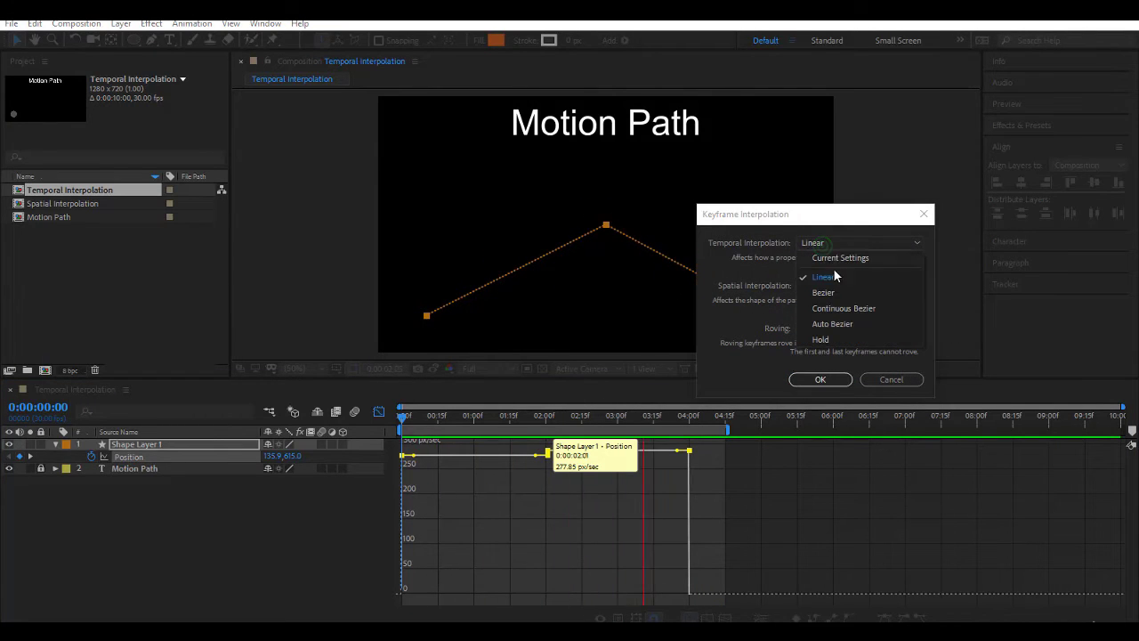
left_click(833, 294)
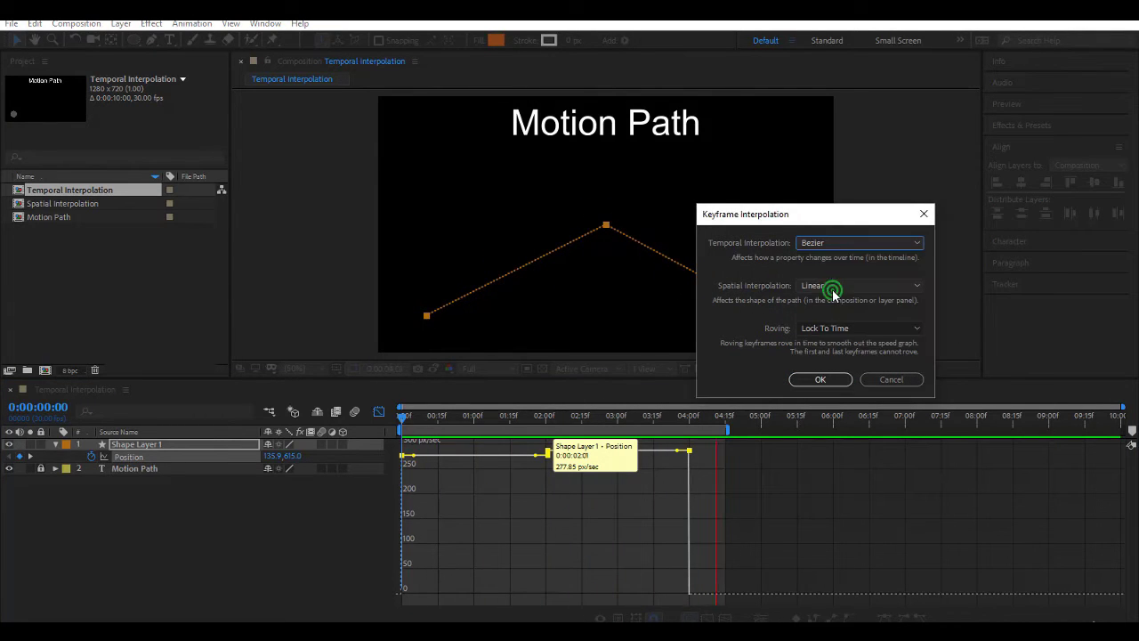
left_click(821, 379)
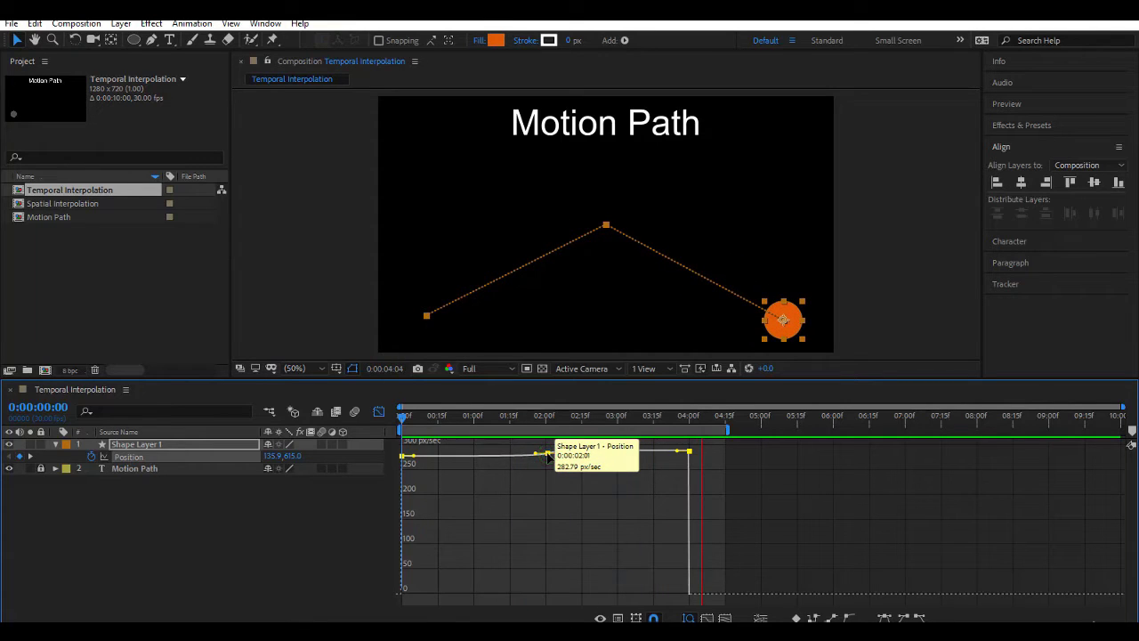
- Lower the outgoing speed of the selected Position keyframes to about 70 px/sec and extend their outgoing handles to about one second
left_click_drag(548, 458, 547, 562)
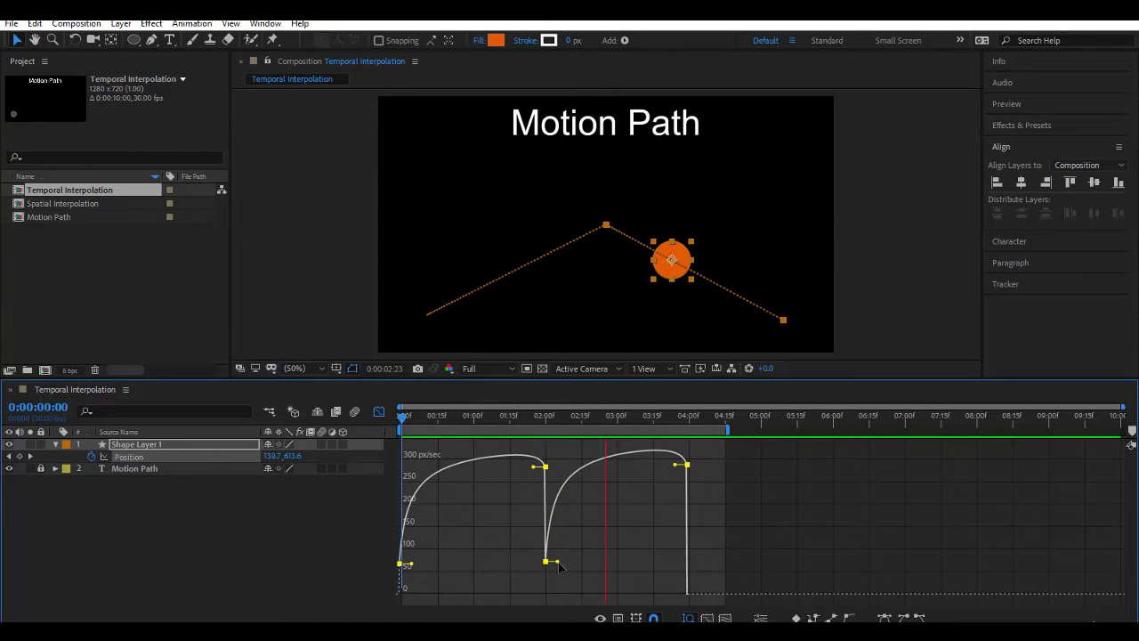
left_click_drag(556, 563, 619, 562)
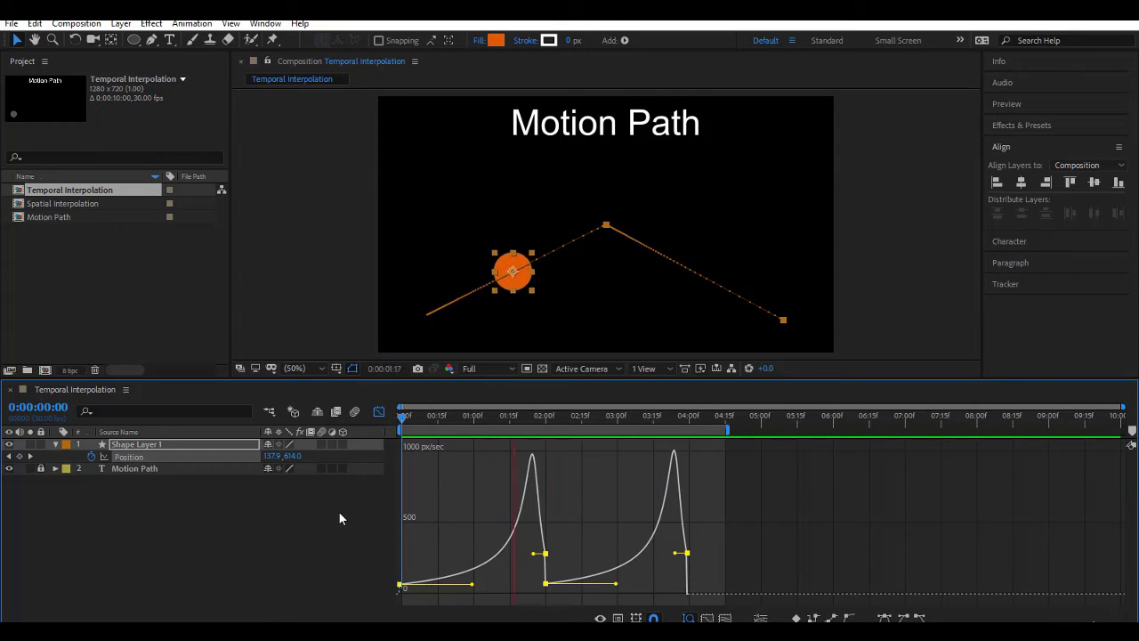
- Raise only the outgoing speed of the middle Position keyframe at 0:00:02:00 to about 880 px/sec
left_click(190, 454)
left_click(548, 585)
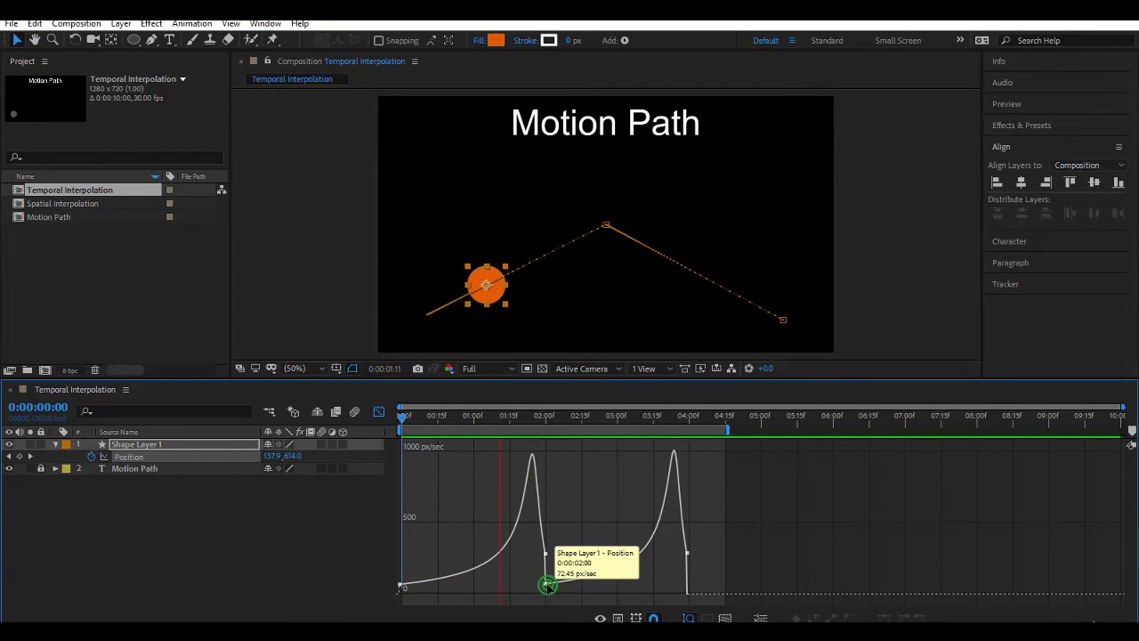
left_click_drag(547, 585, 548, 473)
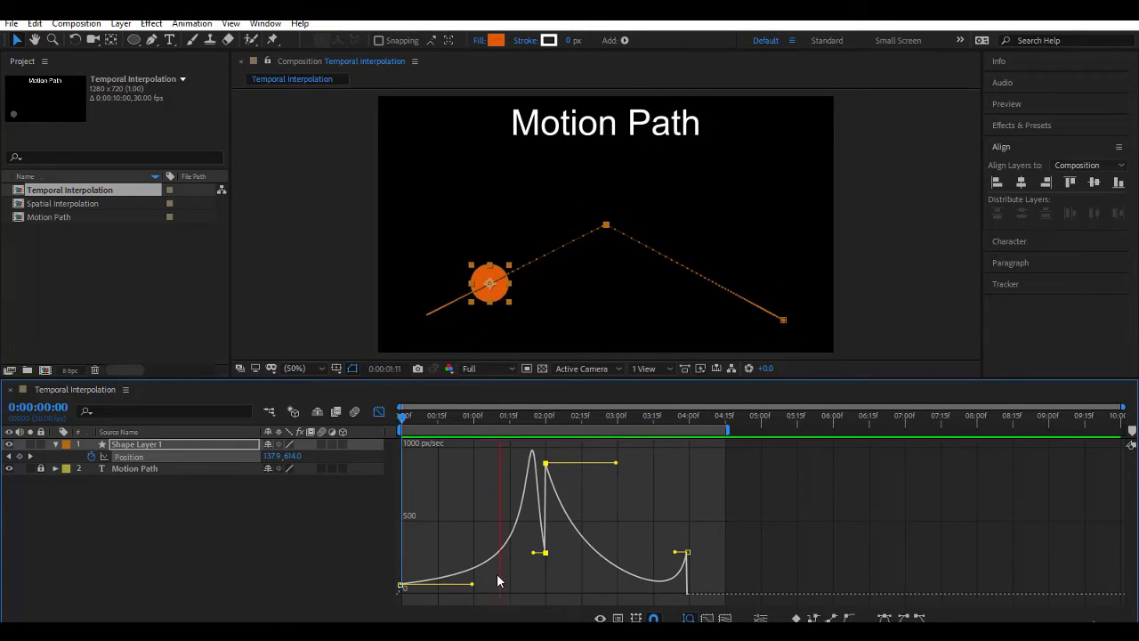
- Extend the middle Position keyframe's incoming handle to about 0:00:01:00 and raise its outgoing speed to about 2500 px/sec
mouse_move(545, 554)
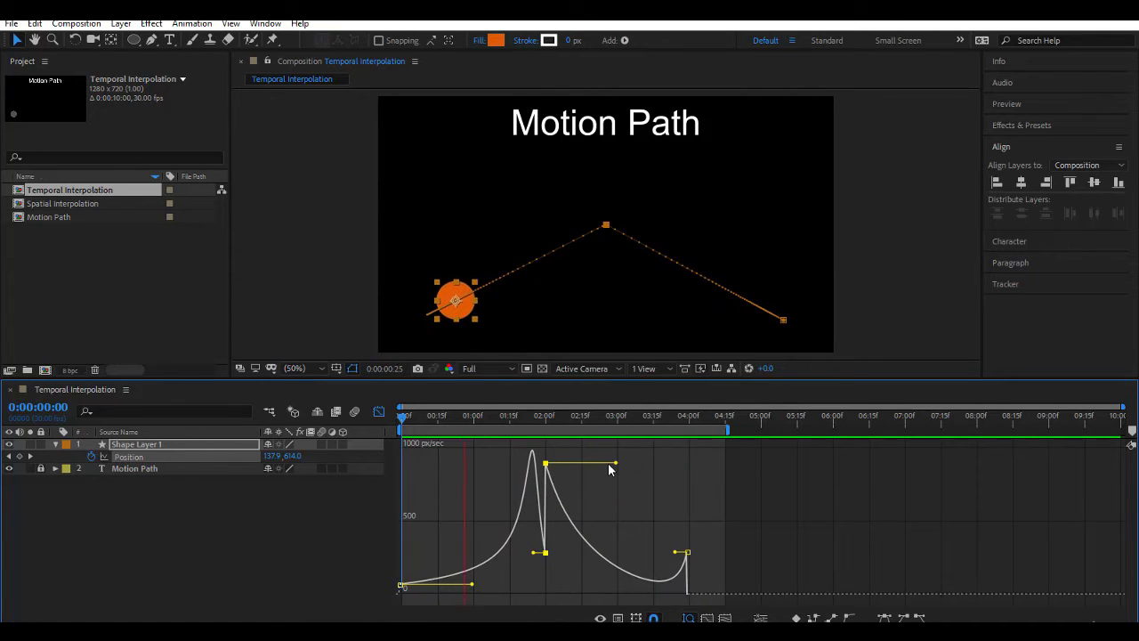
left_click(535, 554)
left_click_drag(535, 553, 470, 574)
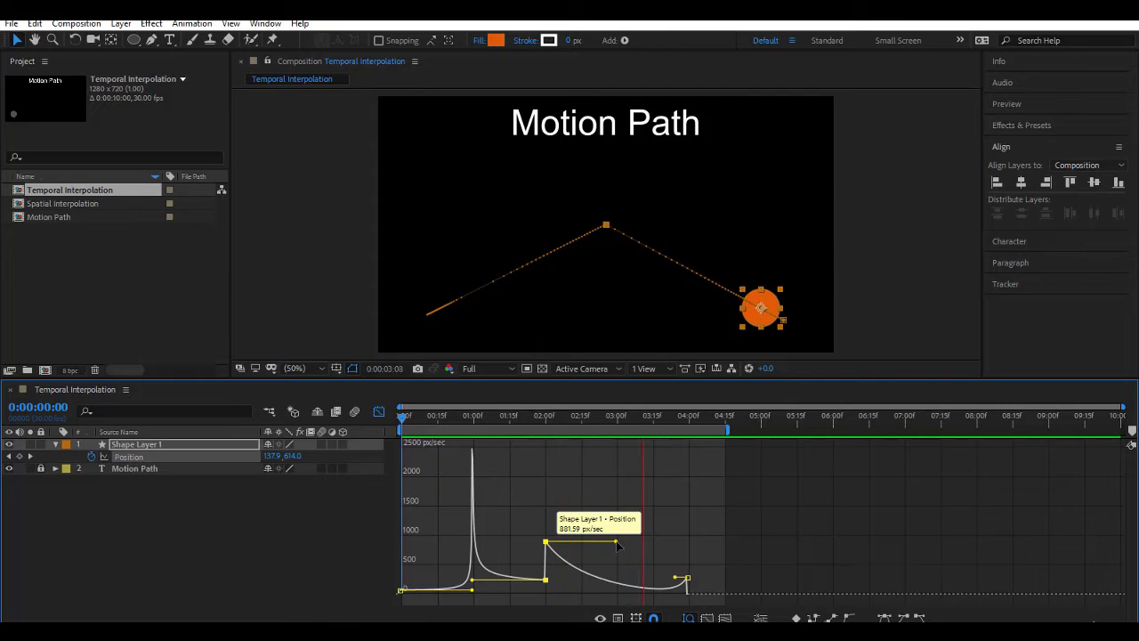
left_click_drag(615, 541, 674, 539)
left_click_drag(546, 543, 545, 448)
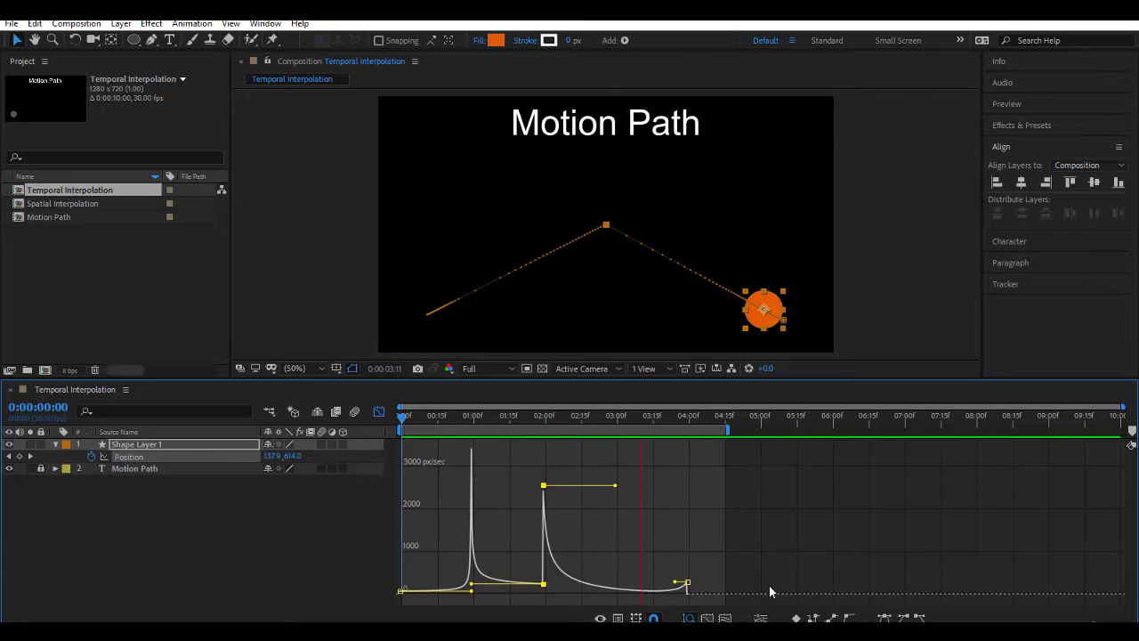
- Convert all Position keyframes of Shape Layer 1 to Linear and set their temporal interpolation to Auto Bezier
left_click(830, 617)
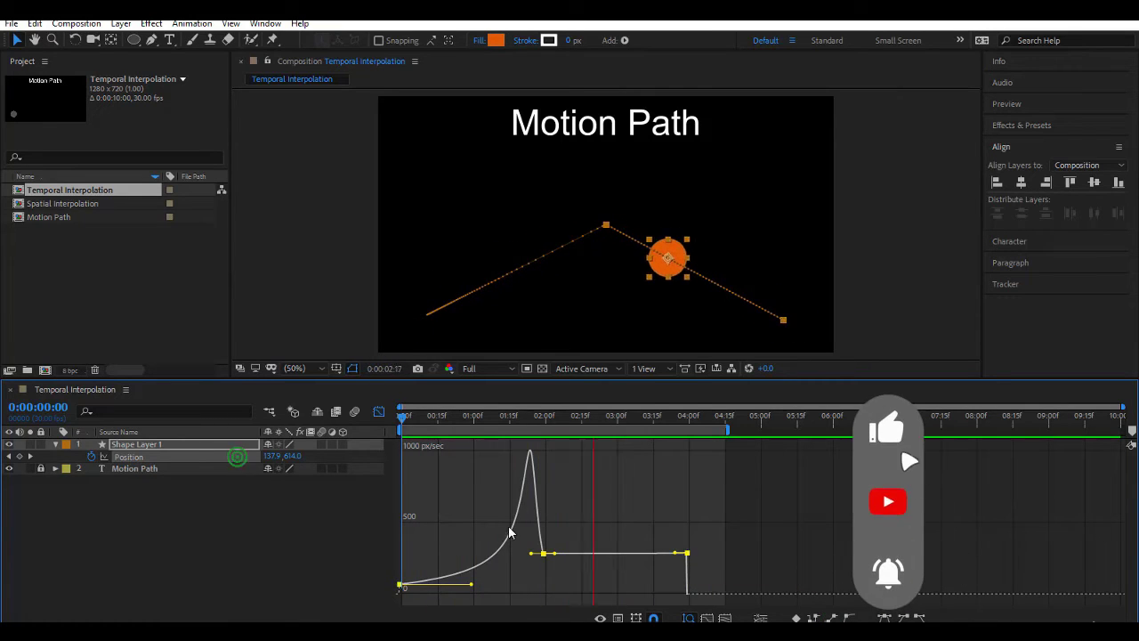
left_click(830, 617)
right_click(687, 451)
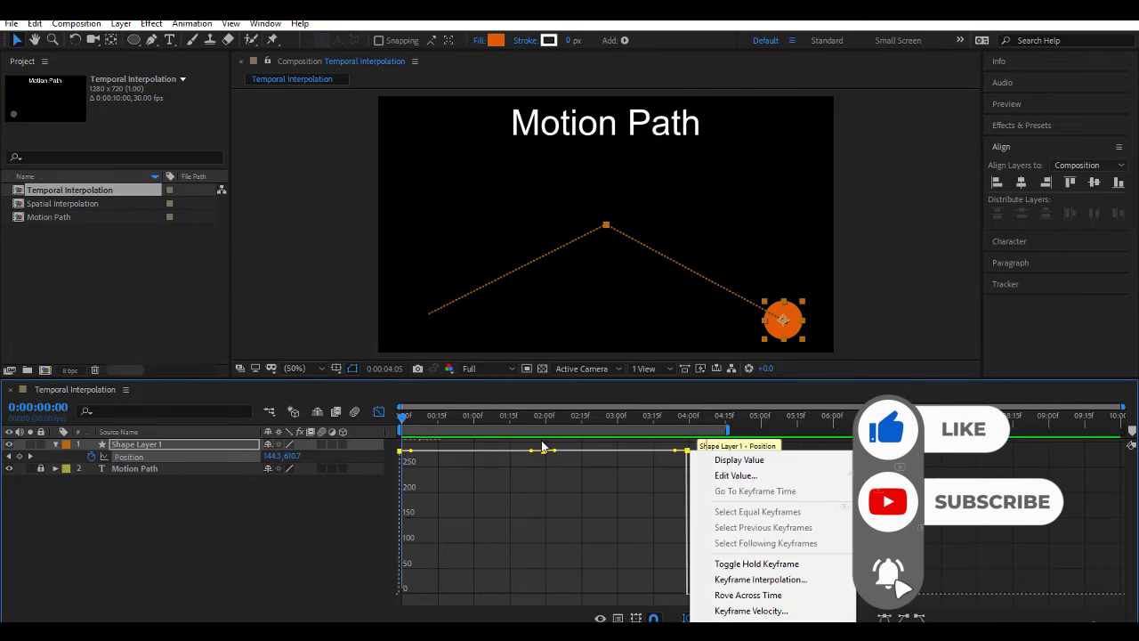
right_click(543, 451)
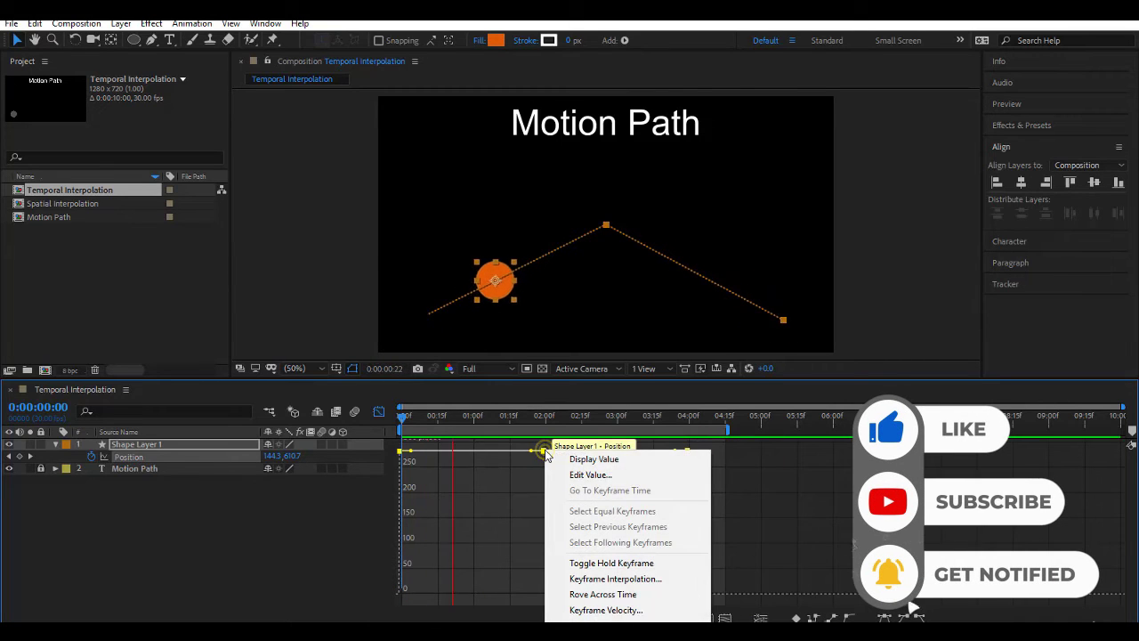
left_click(608, 579)
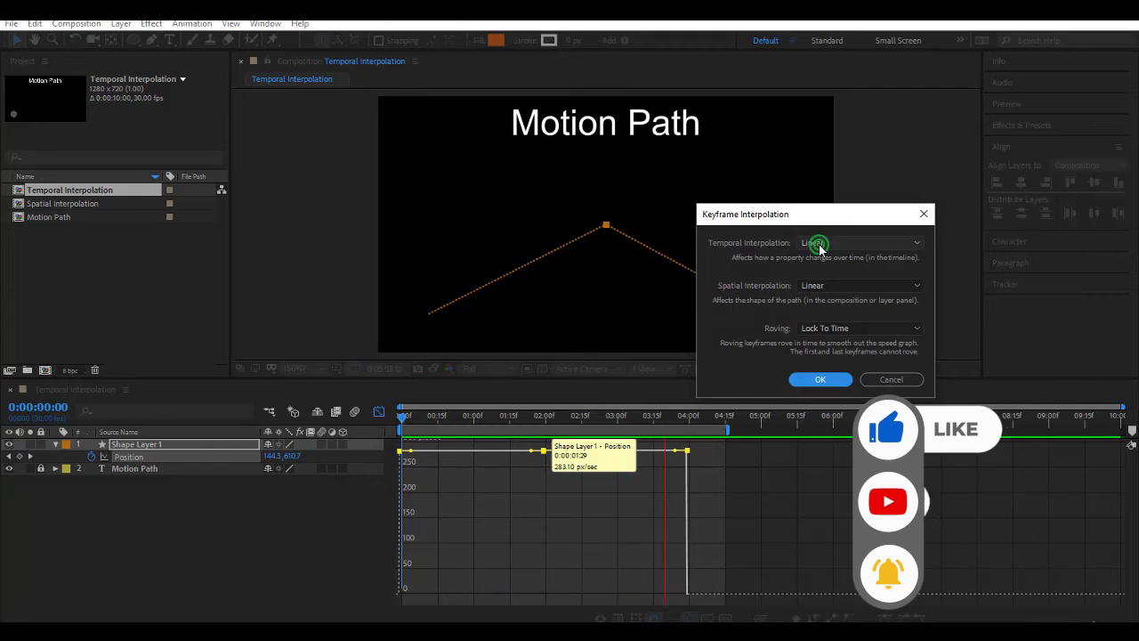
left_click(814, 242)
left_click(841, 324)
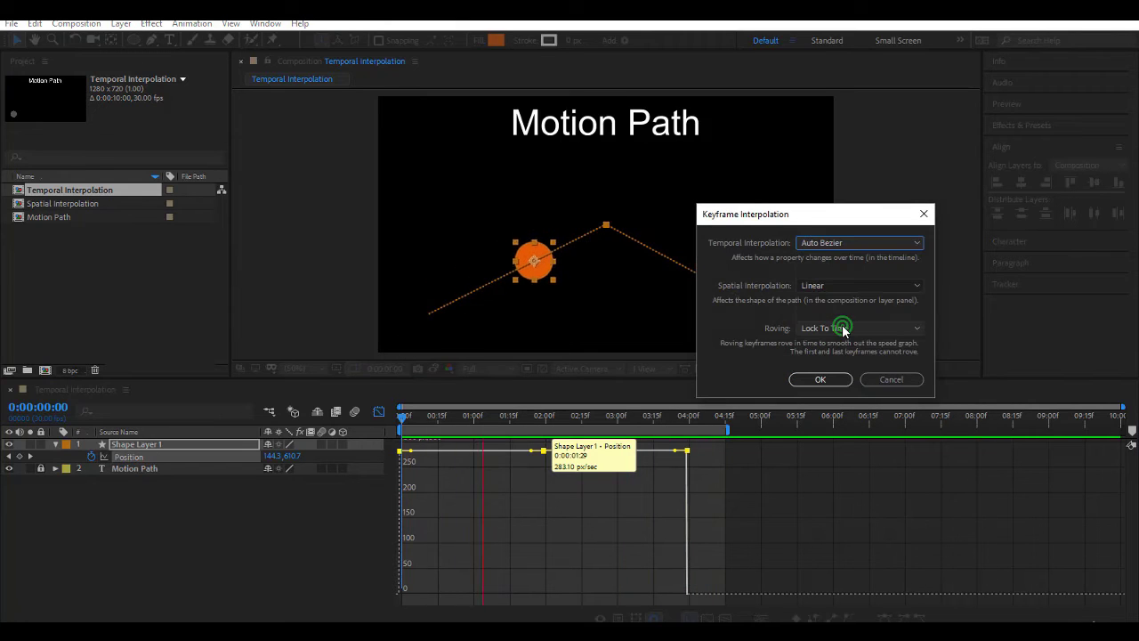
left_click(840, 378)
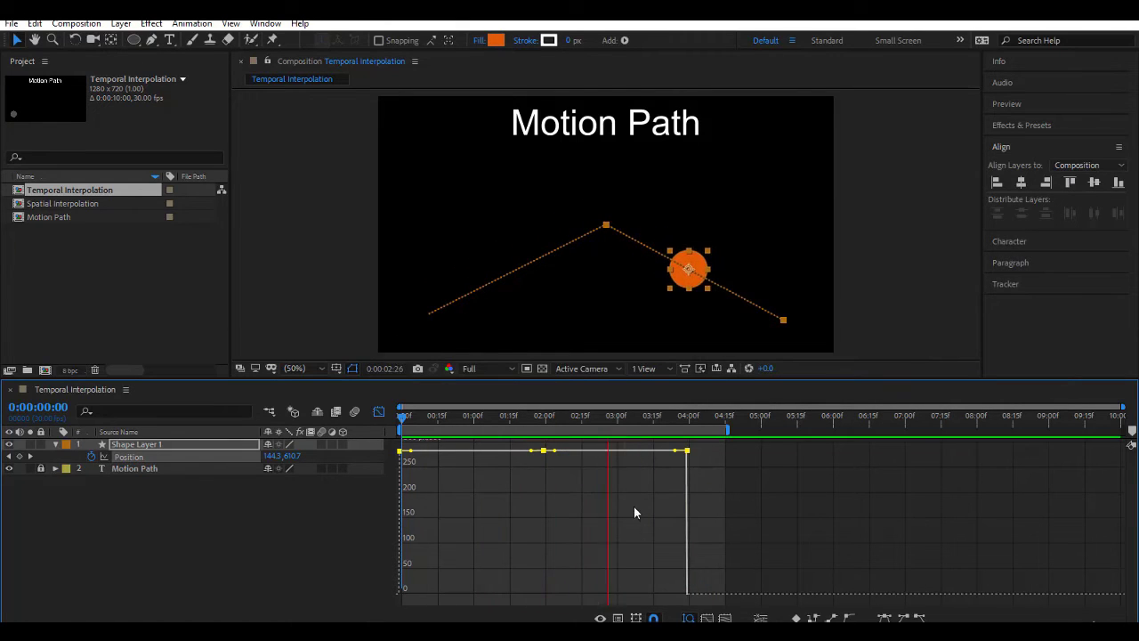
- Lower the speed of the first and middle Position keyframes to about 91 px/sec and lengthen their handles
left_click(545, 452)
left_click_drag(545, 452, 607, 555)
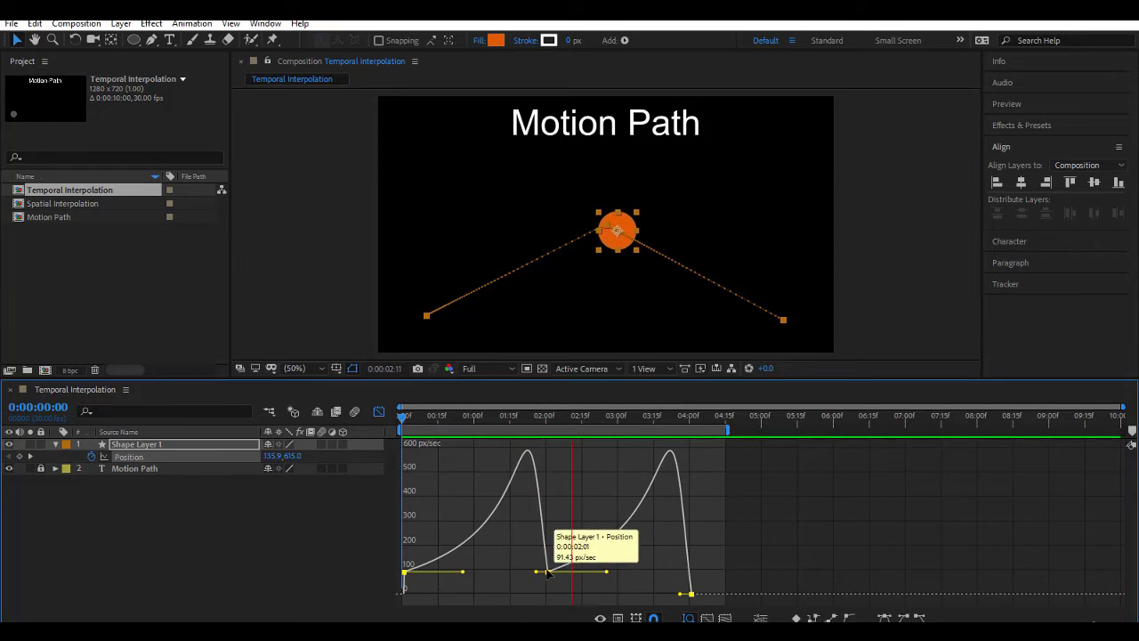
left_click_drag(537, 570, 476, 572)
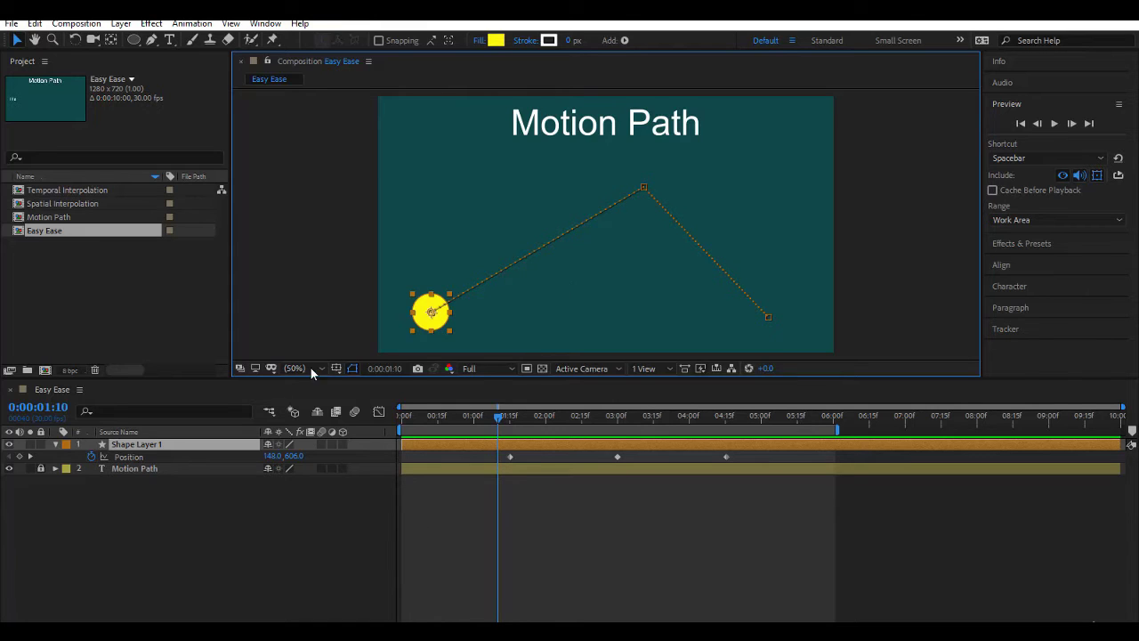
- Select the Position property of Shape Layer 1 in the Easy Ease composition and preview the circle's linear motion
left_click(129, 457)
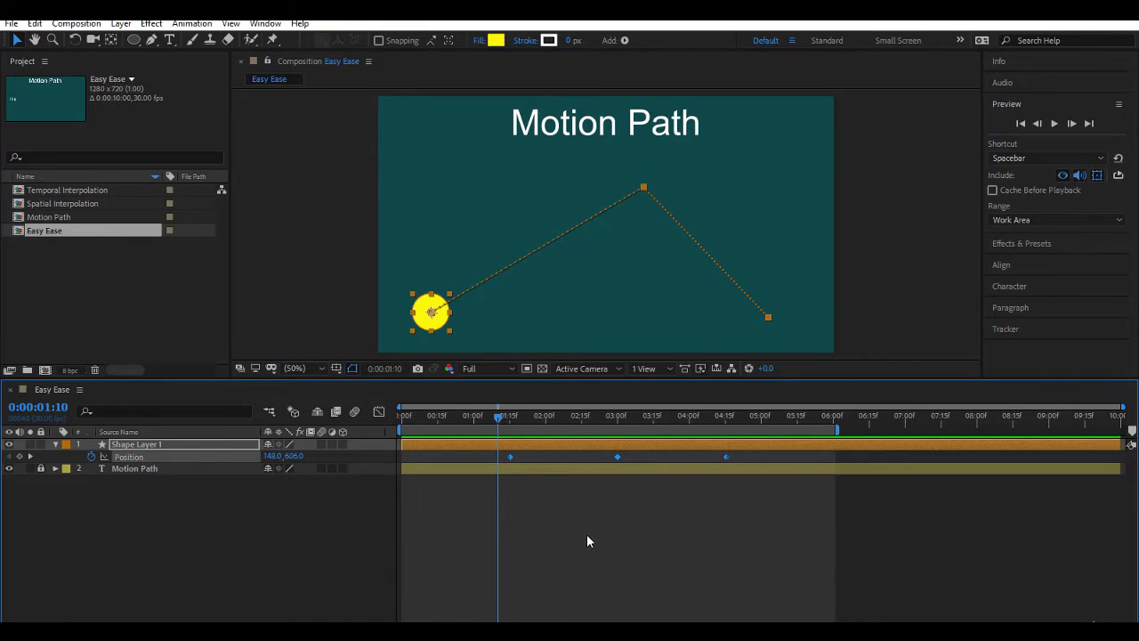
key("space")
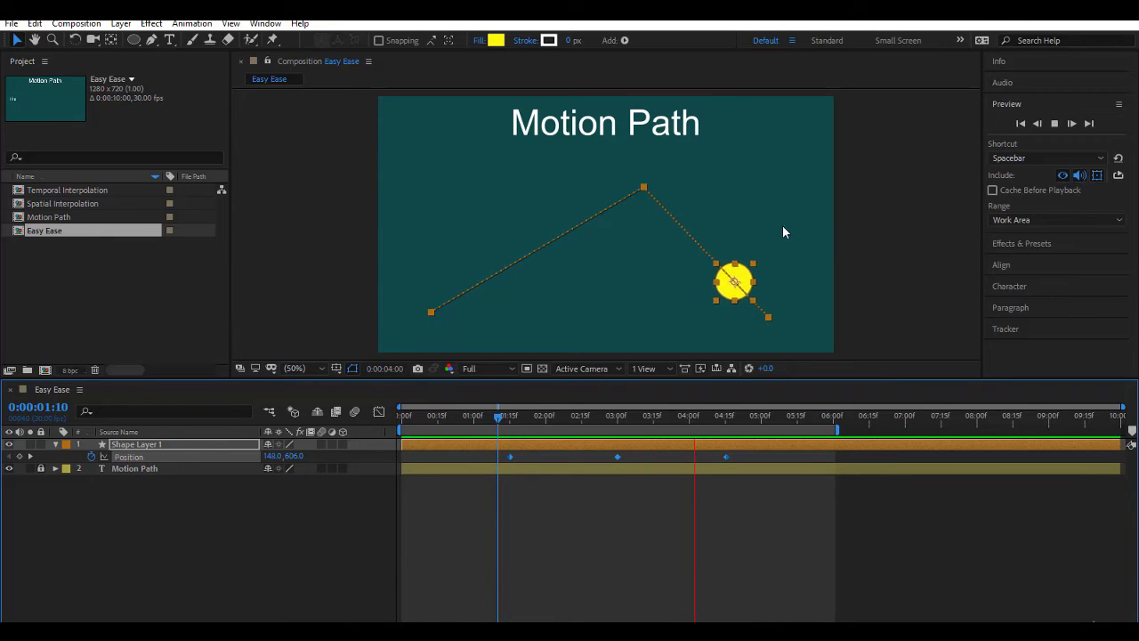
key("space")
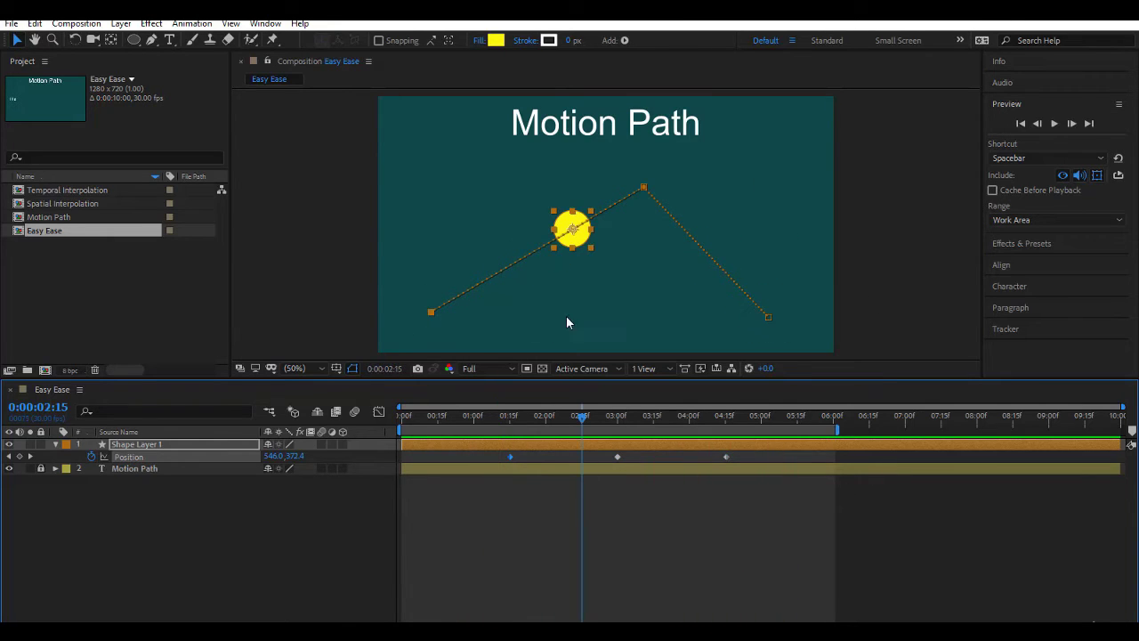
- Show Position's speed graph and apply Easy Ease Out to the first keyframe at 0:00:01:15
left_click(383, 413)
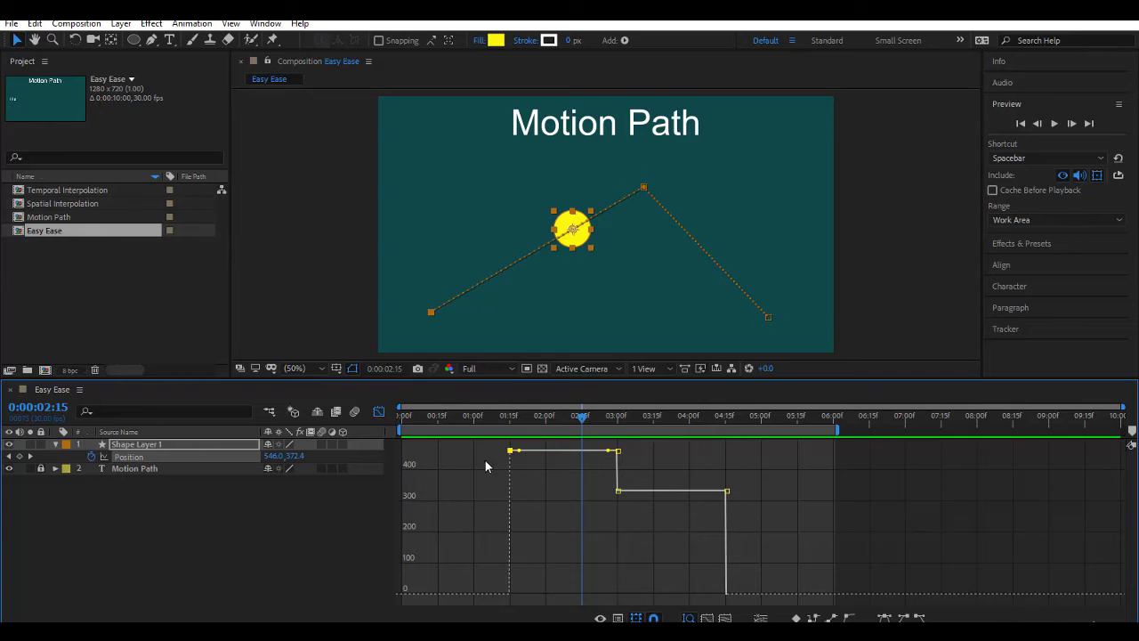
mouse_move(514, 452)
mouse_move(618, 453)
left_click_drag(580, 414, 508, 430)
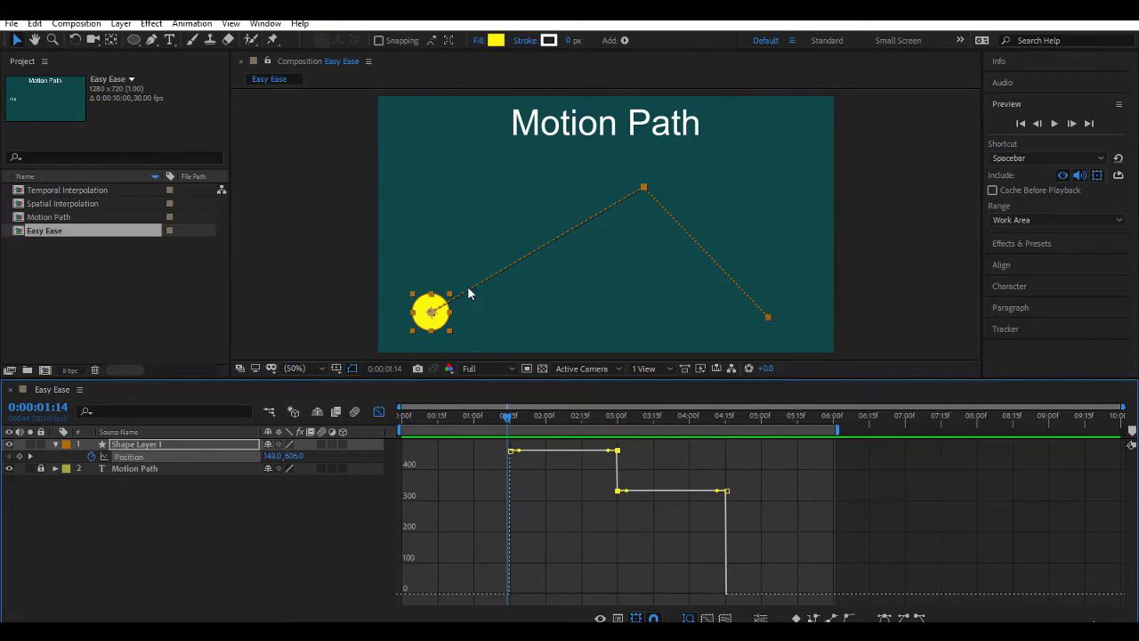
left_click(510, 450)
left_click(922, 615)
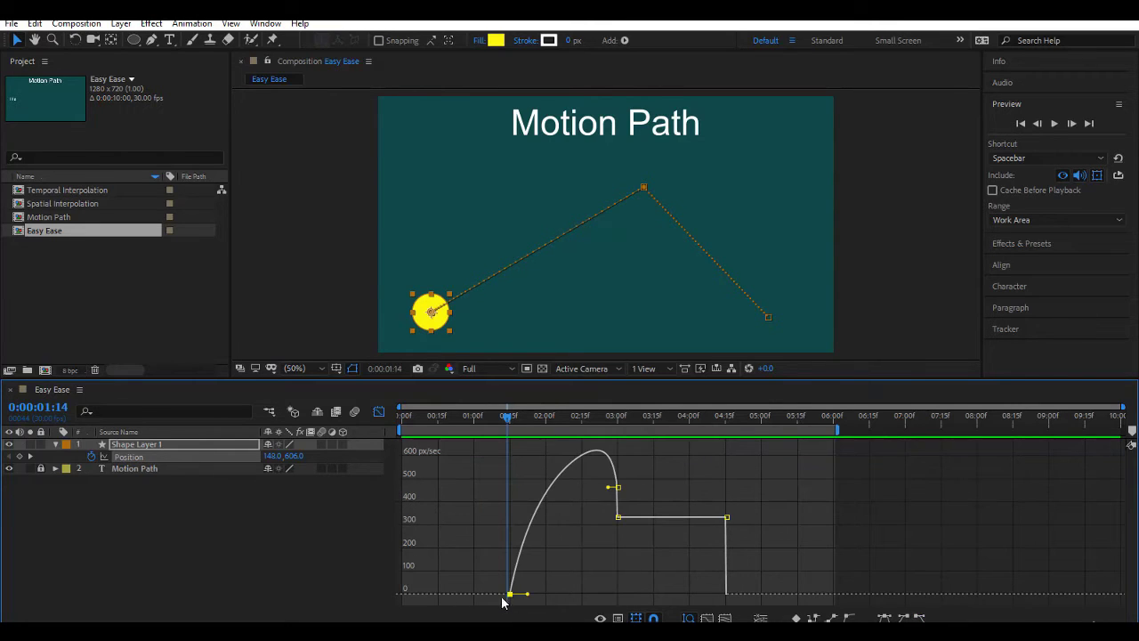
- Scrub through the circle's motion and apply Easy Ease In to the last Position keyframe at 0:00:04:15
mouse_move(510, 594)
mouse_move(619, 519)
left_click_drag(530, 428, 571, 434)
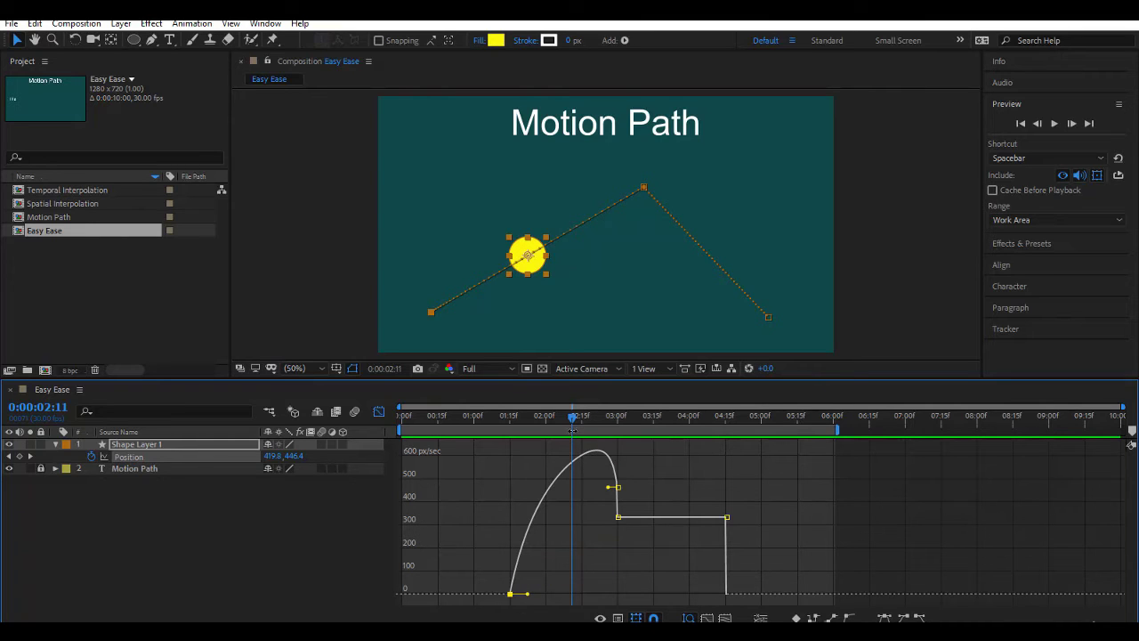
left_click_drag(572, 421, 702, 459)
left_click(726, 517)
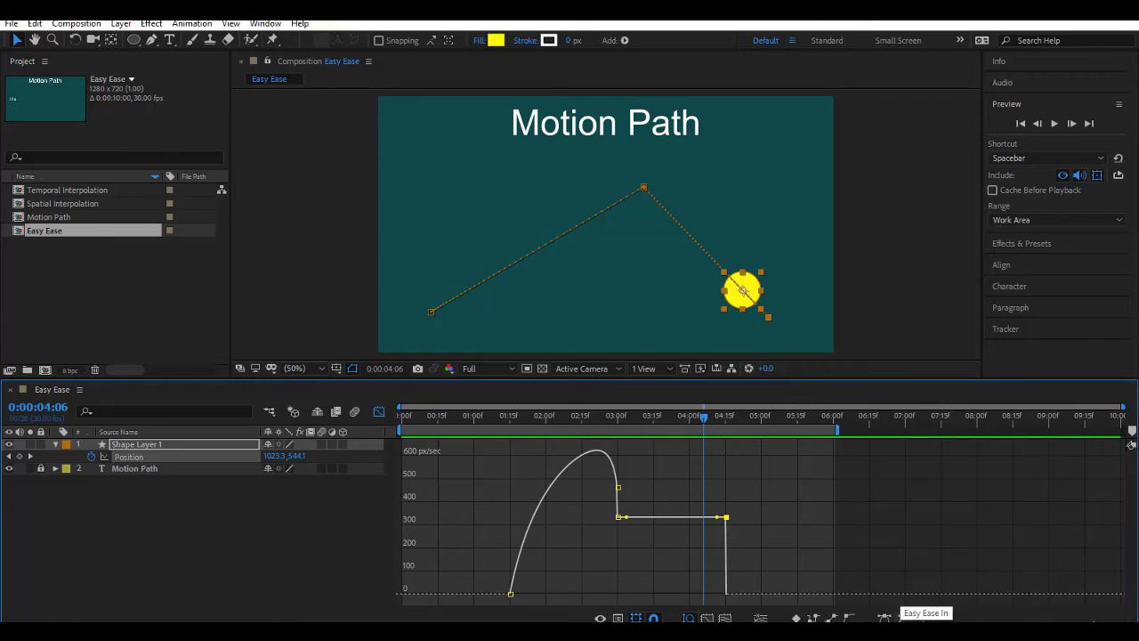
left_click(900, 617)
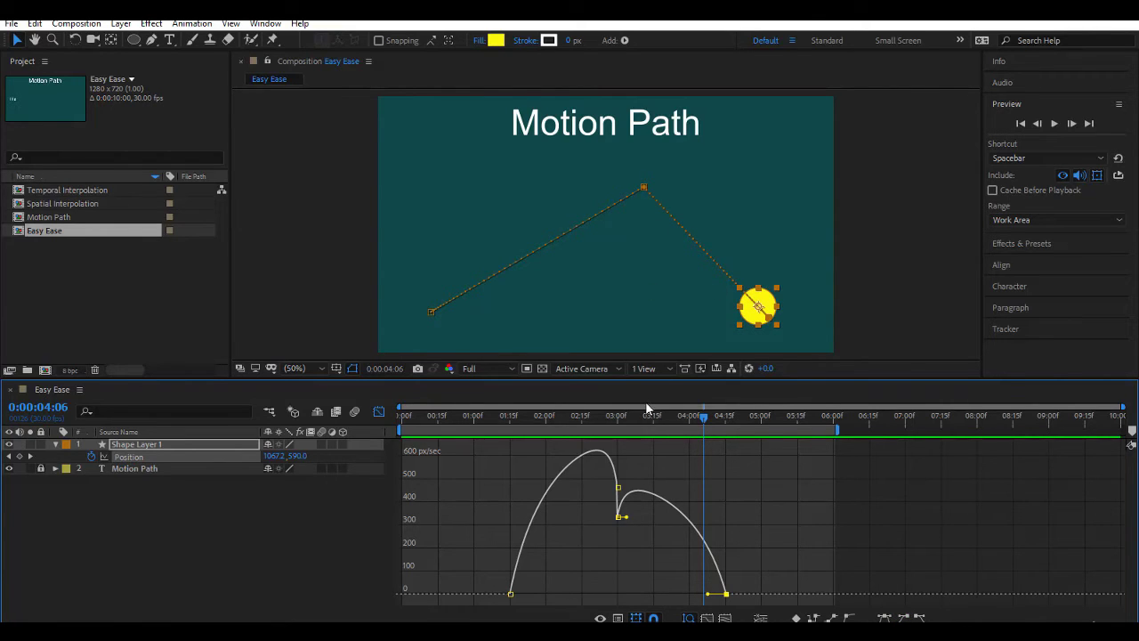
- Preview the eased motion of the circle with the playhead at 0:00:00:14
left_click(621, 416)
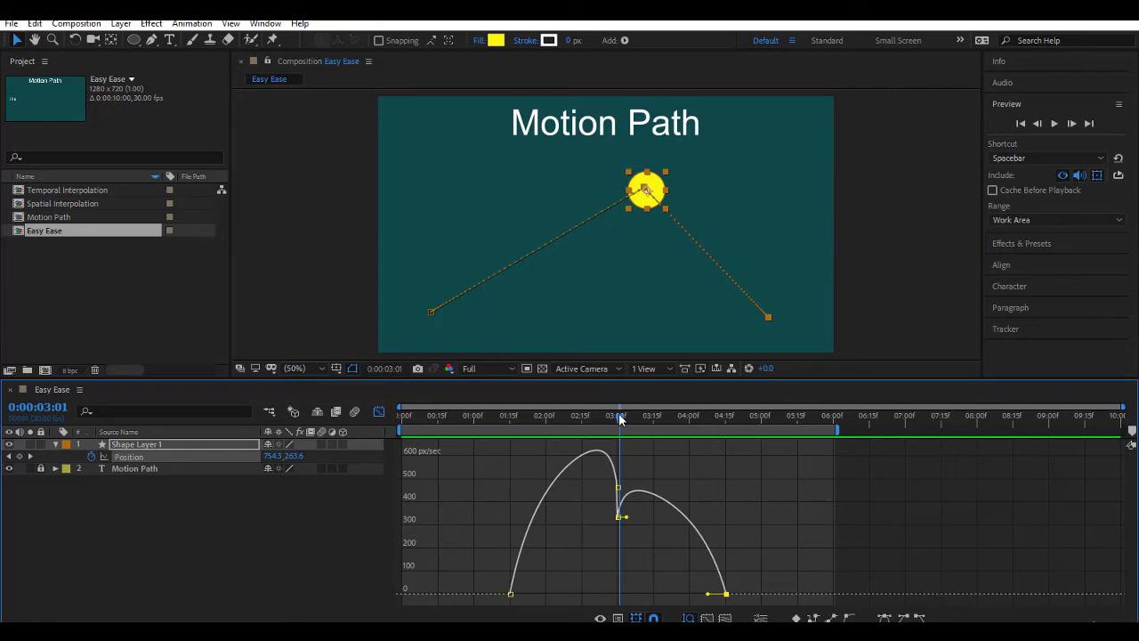
left_click_drag(618, 413, 408, 496)
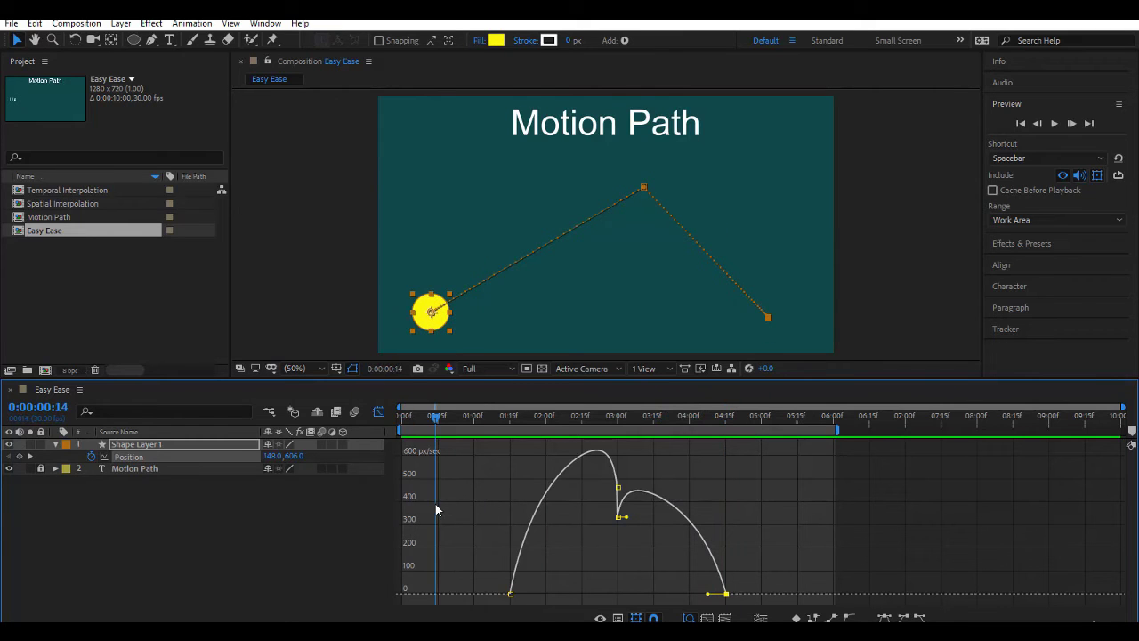
key("space")
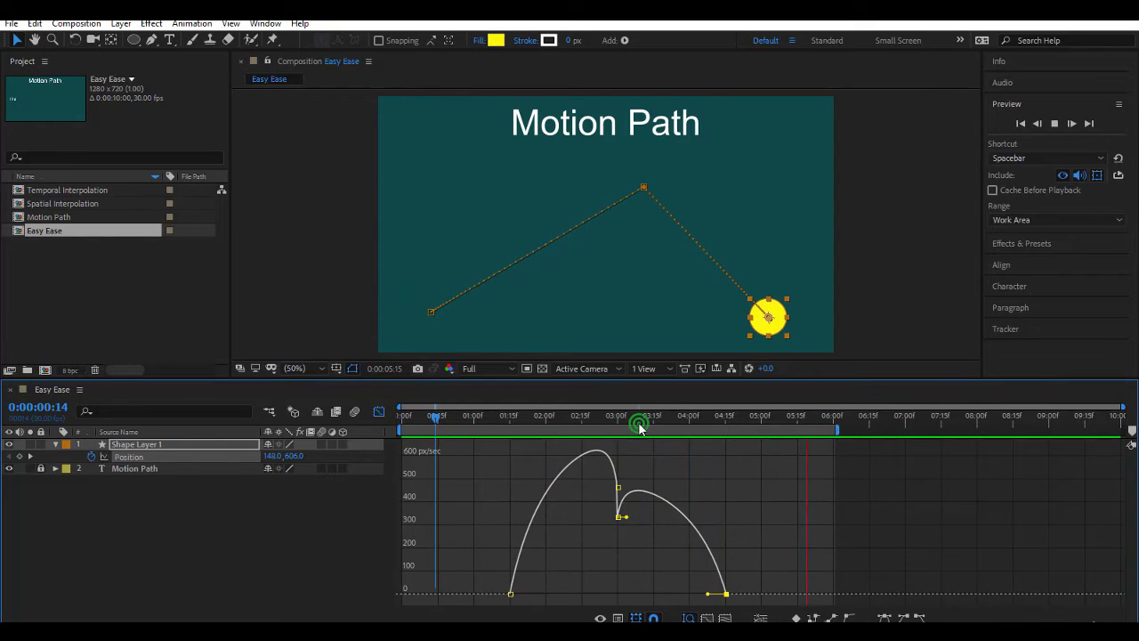
- Apply Easy Ease In and Easy Ease Out to the middle Position keyframe at 0:00:03:00
left_click_drag(639, 427, 614, 420)
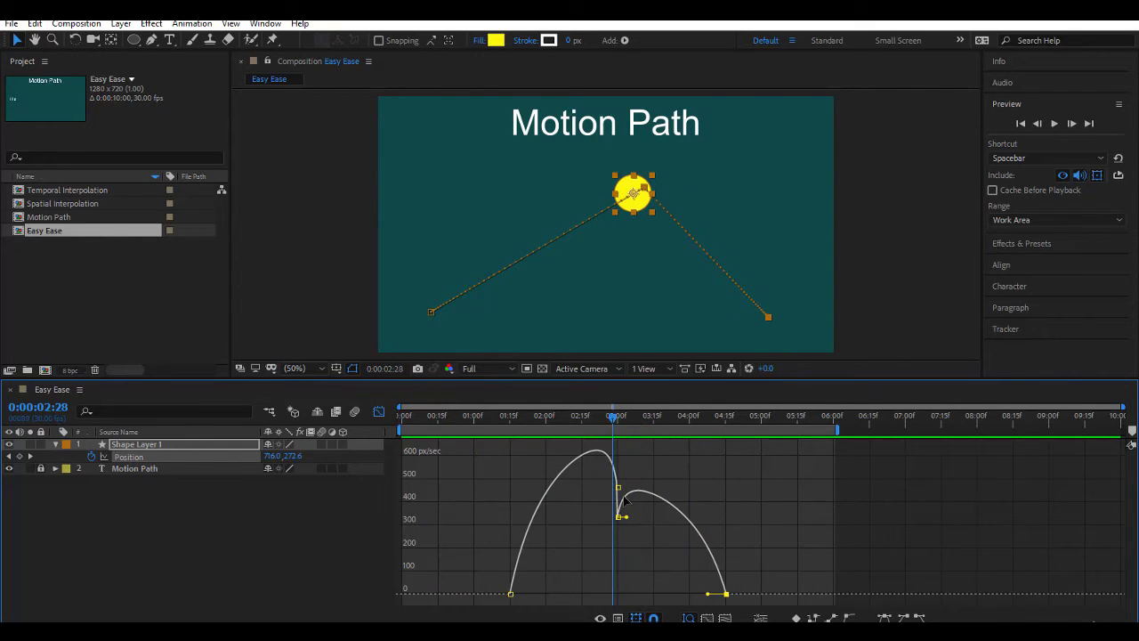
mouse_move(621, 487)
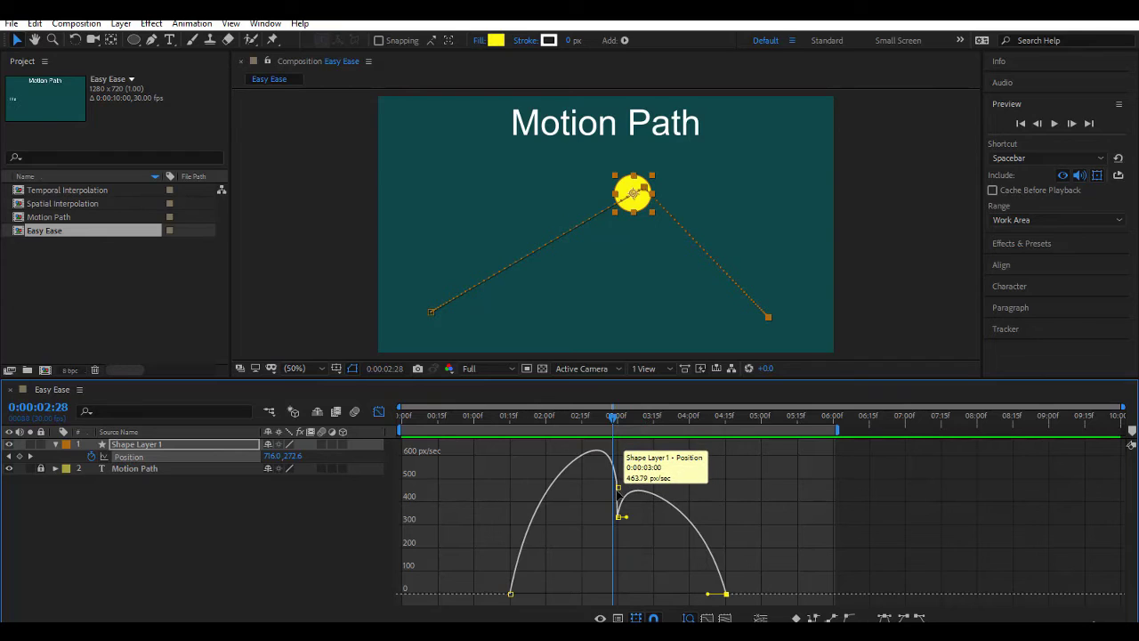
left_click(617, 486)
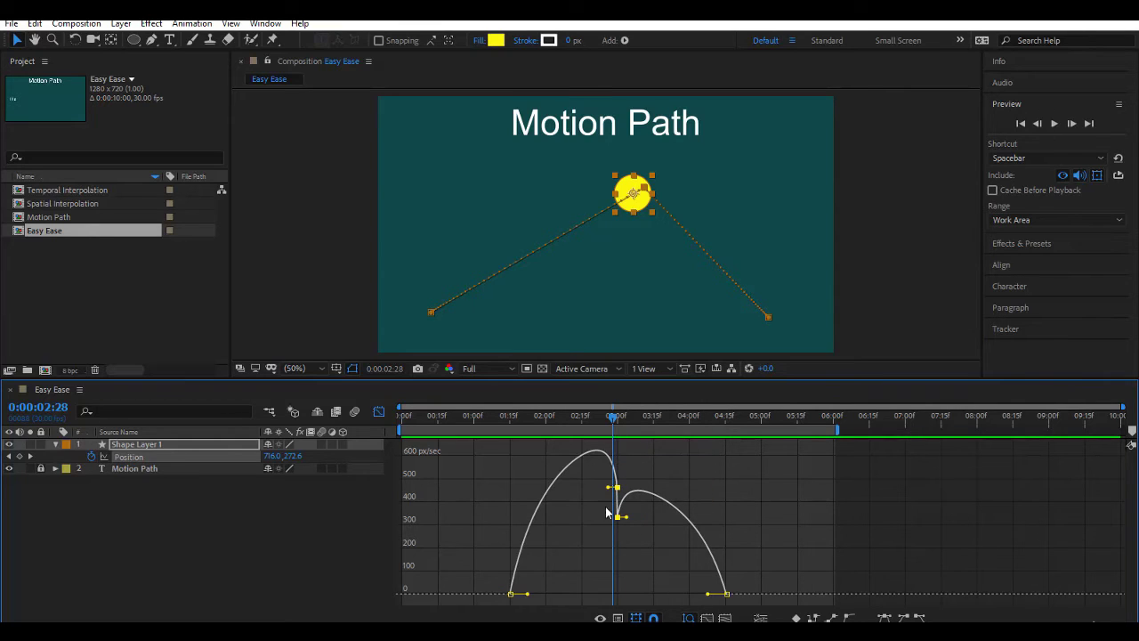
left_click_drag(598, 552, 630, 483)
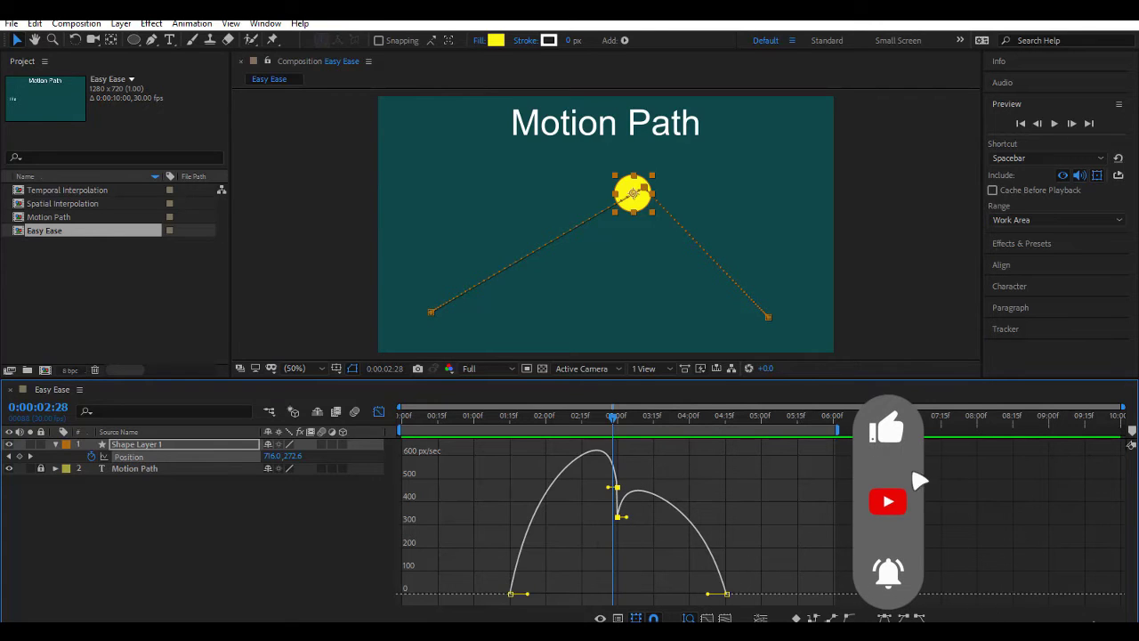
left_click(904, 619)
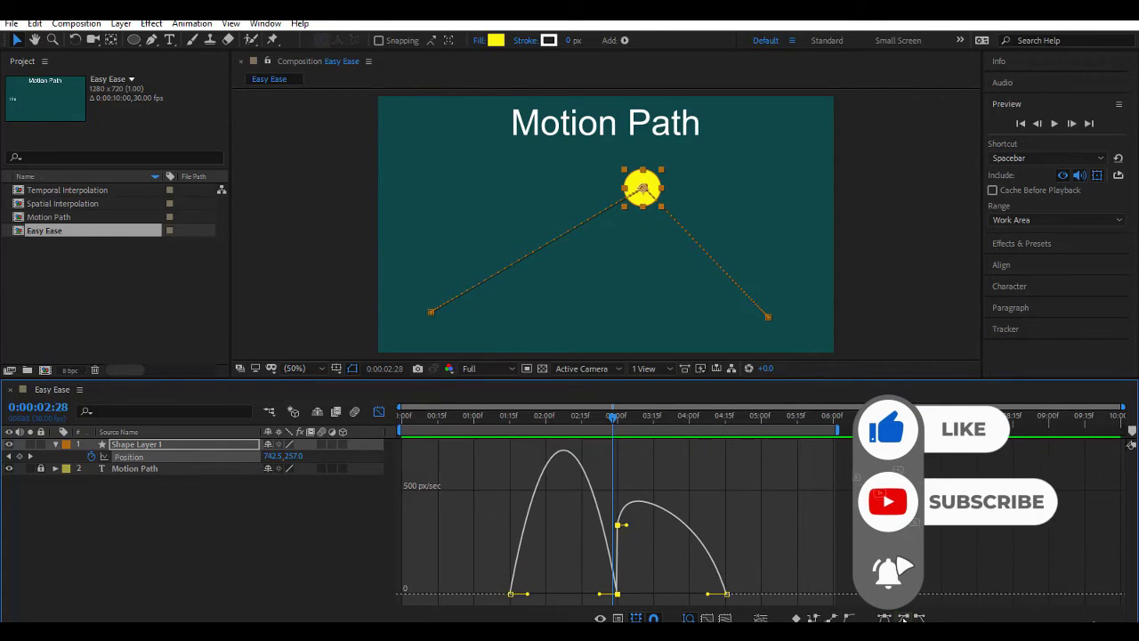
left_click(919, 617)
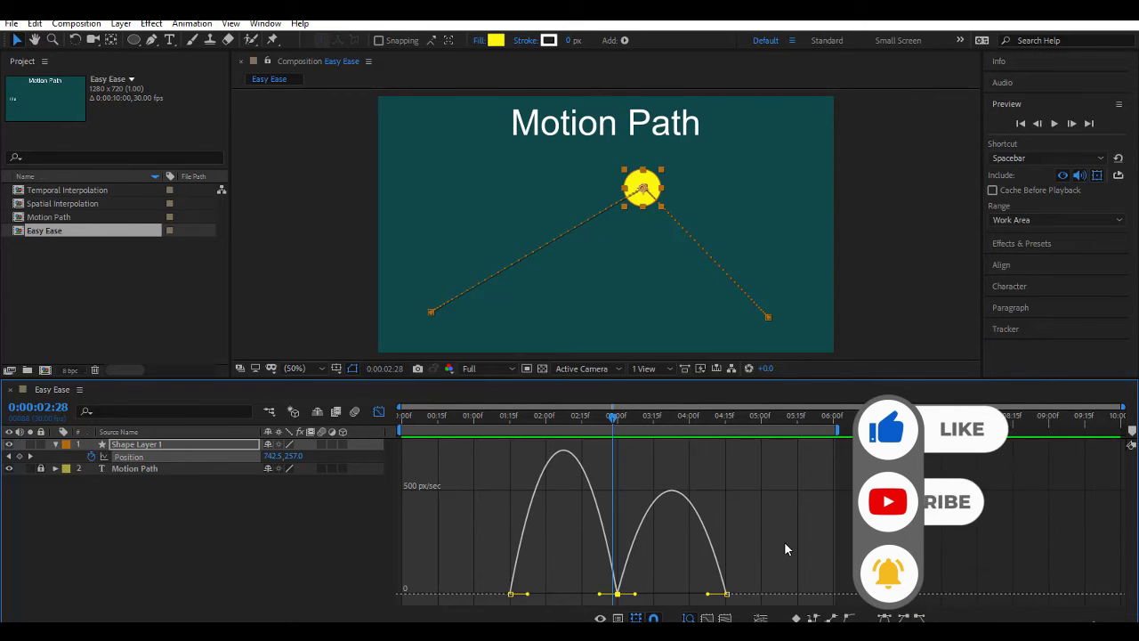
- Preview the motion from 0:00:01:00 and convert all Position keyframes of Shape Layer 1 to Linear
left_click_drag(540, 427, 474, 433)
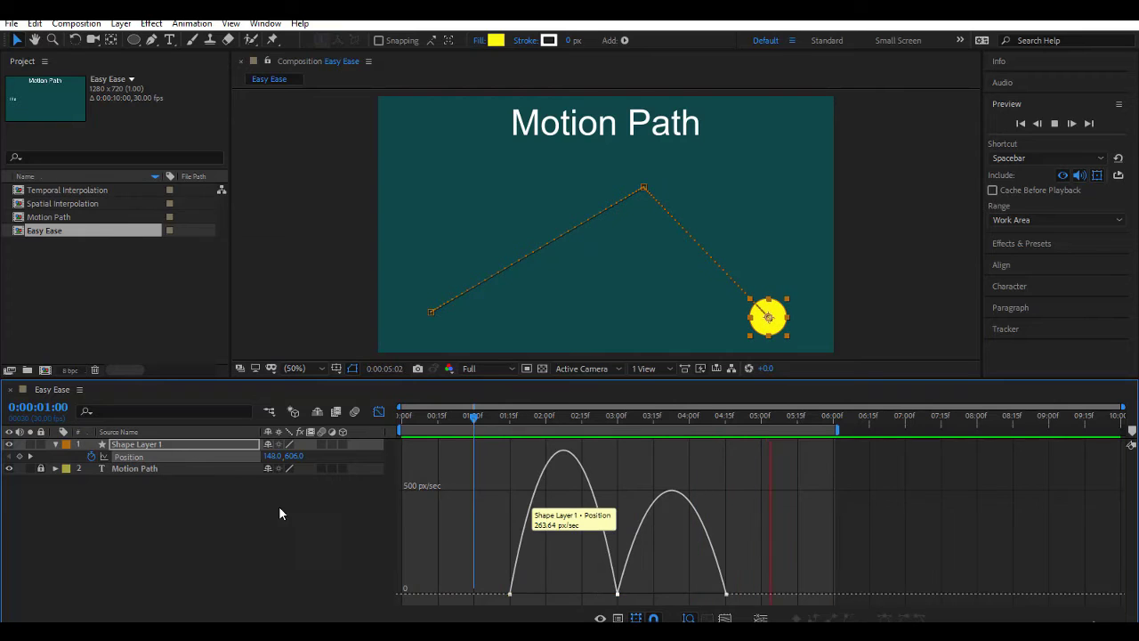
left_click(202, 456)
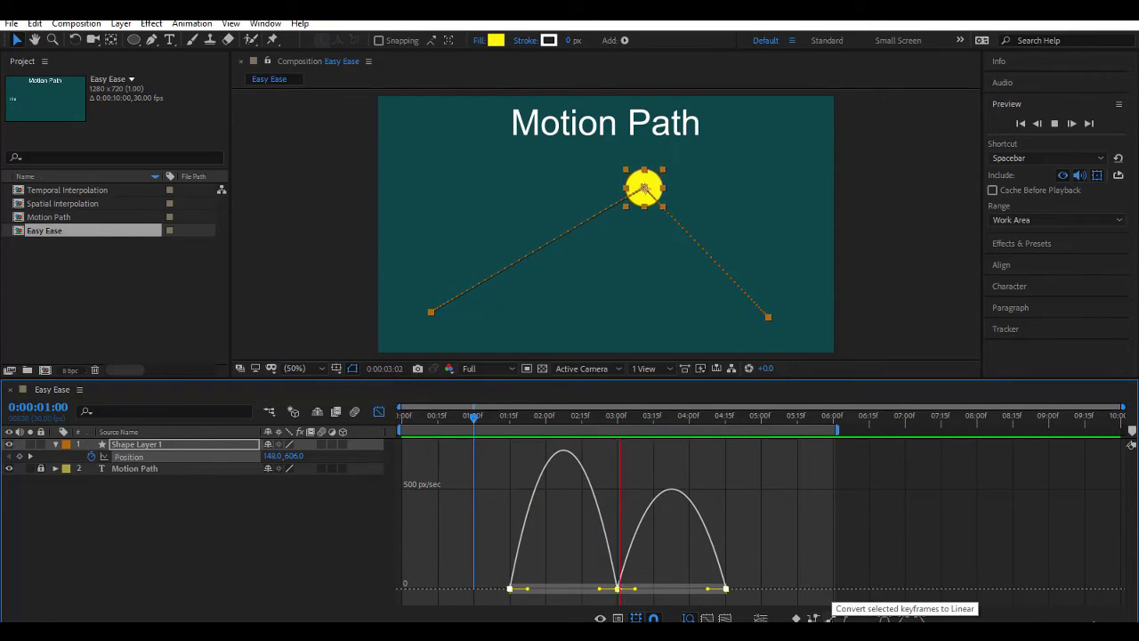
left_click(831, 617)
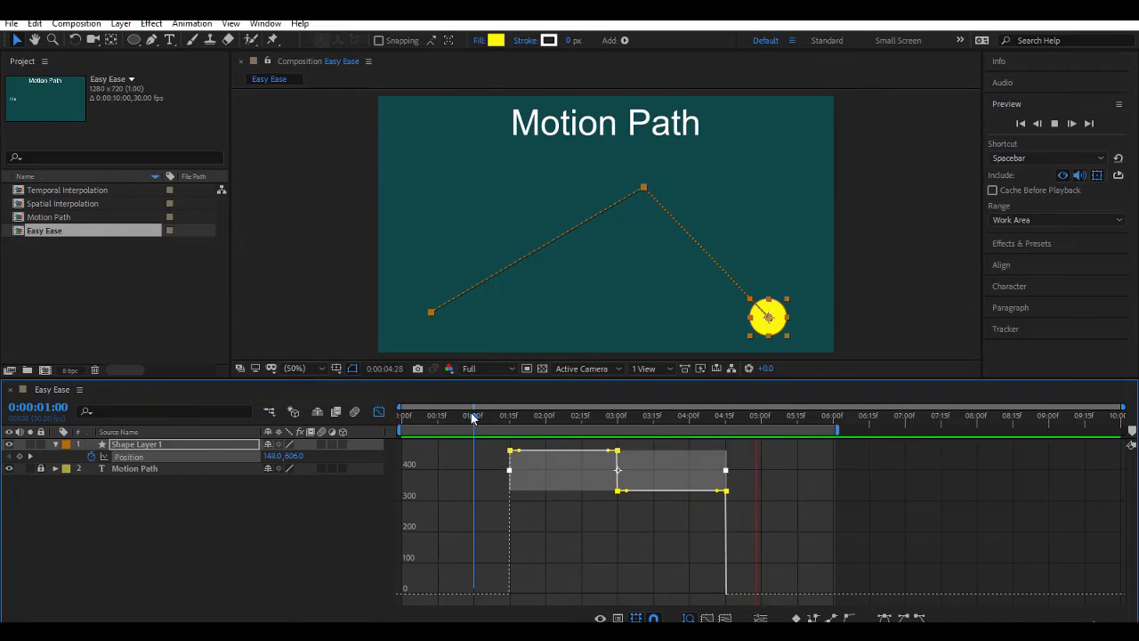
- Turn off the transform box in the speed graph and apply Easy Ease to all Position keyframes
left_click_drag(472, 414, 438, 427)
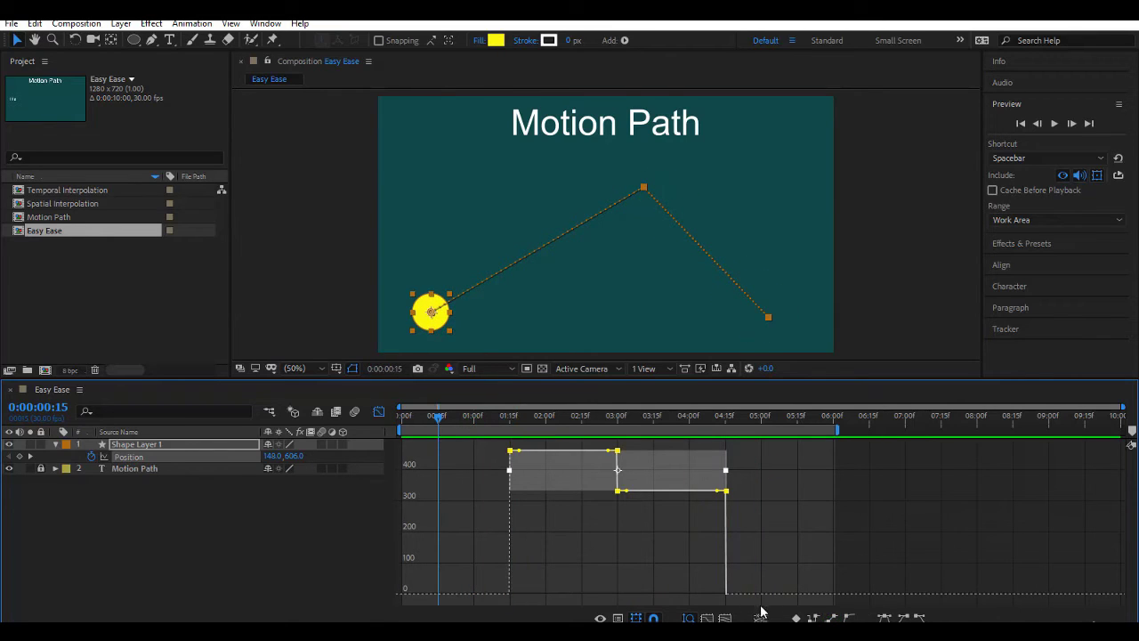
left_click(635, 618)
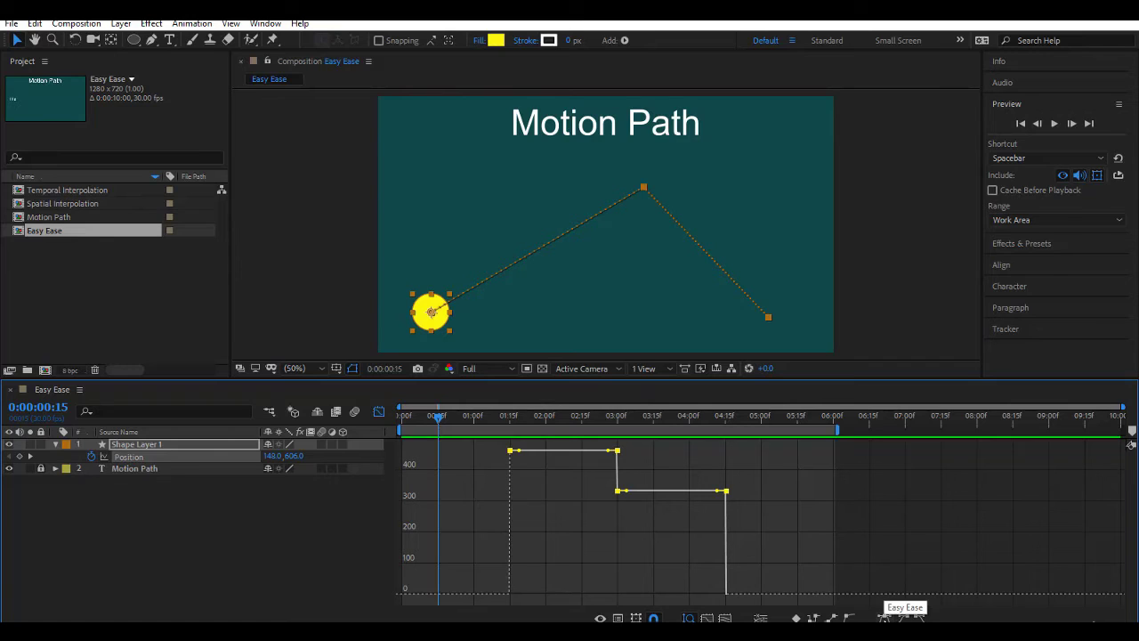
left_click(884, 617)
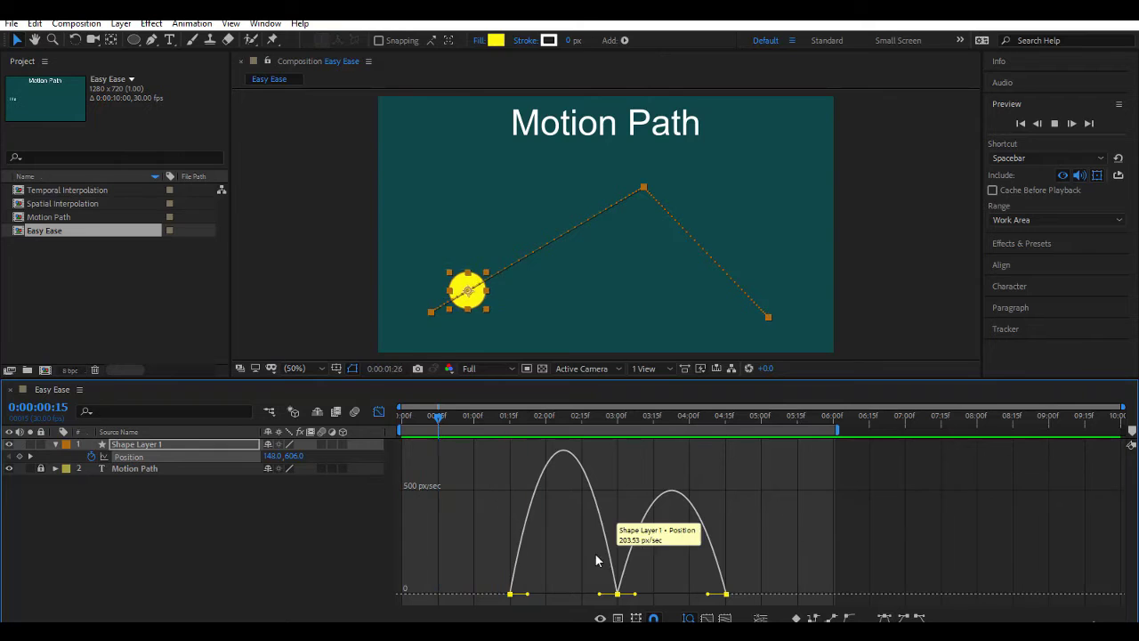
- Extend the first keyframe's outgoing handle and the middle keyframe's incoming handle until they nearly meet at about 0:00:02:08
left_click(471, 508)
left_click_drag(483, 576, 511, 599)
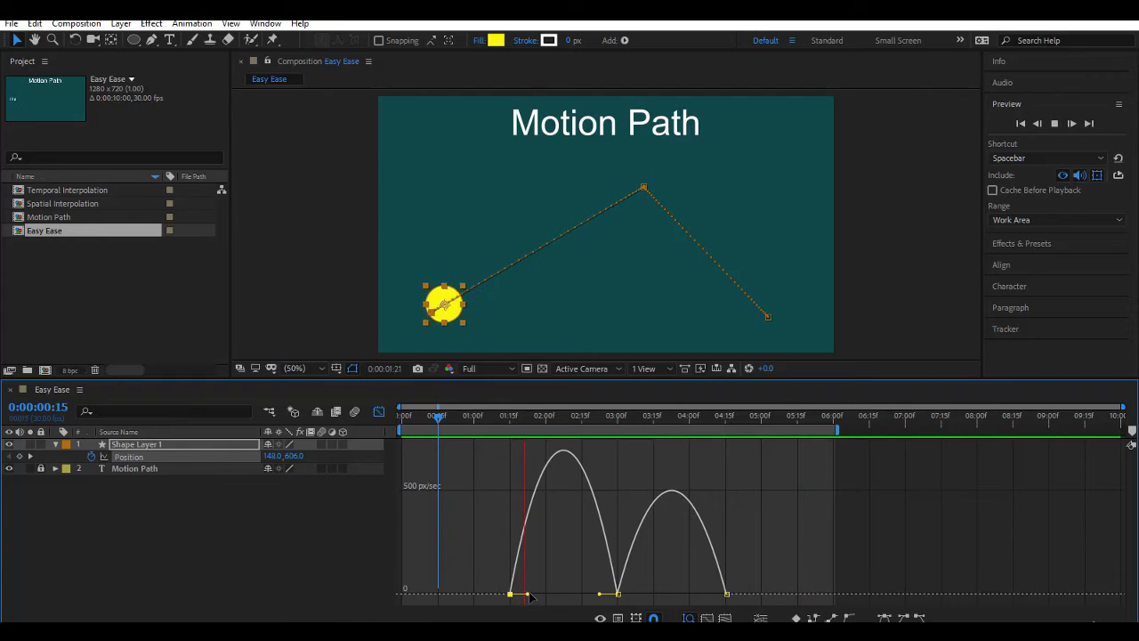
left_click(527, 594)
left_click_drag(527, 595, 577, 596)
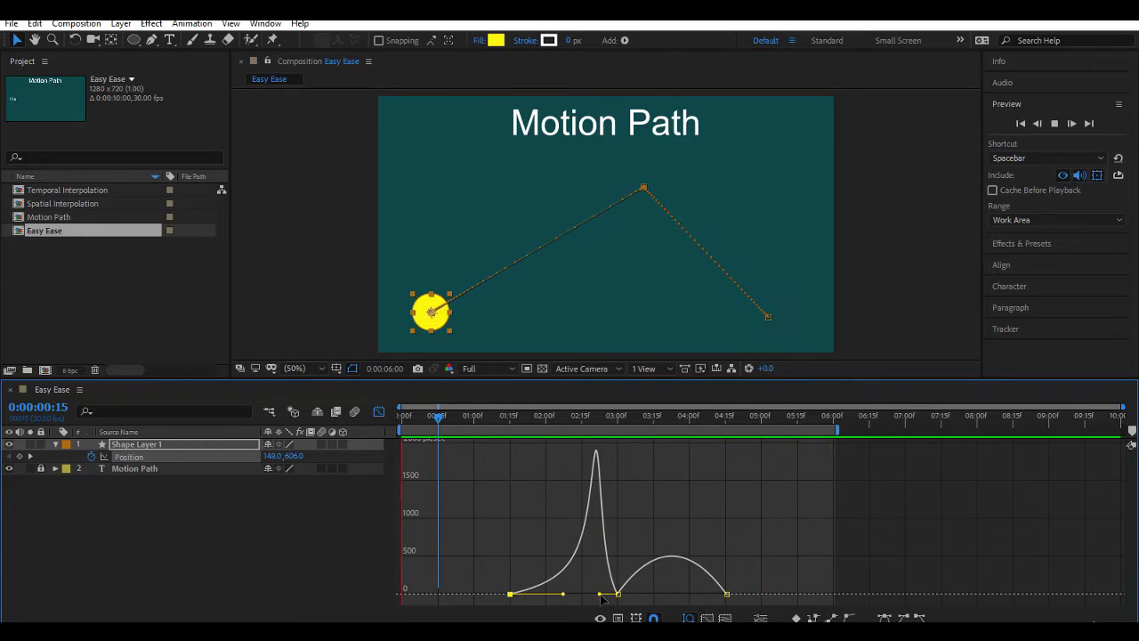
left_click_drag(600, 596, 567, 606)
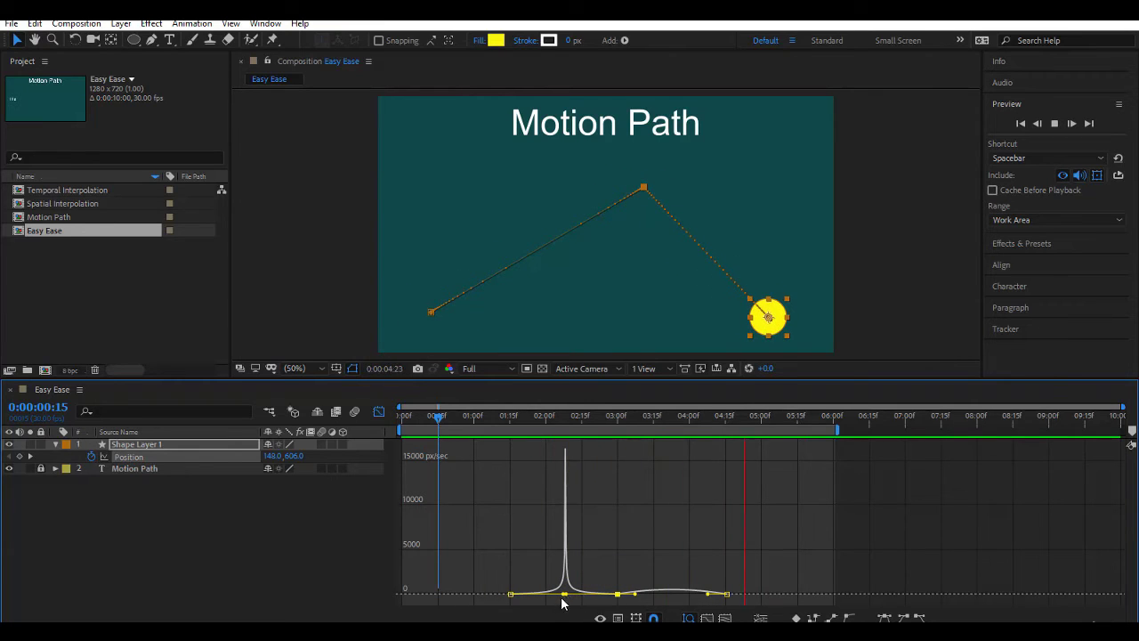
- Collapse the first keyframe's outgoing handle and the last keyframe's incoming handle, and extend the middle keyframe's outgoing handle to about 0:00:03:22
left_click_drag(564, 593, 482, 603)
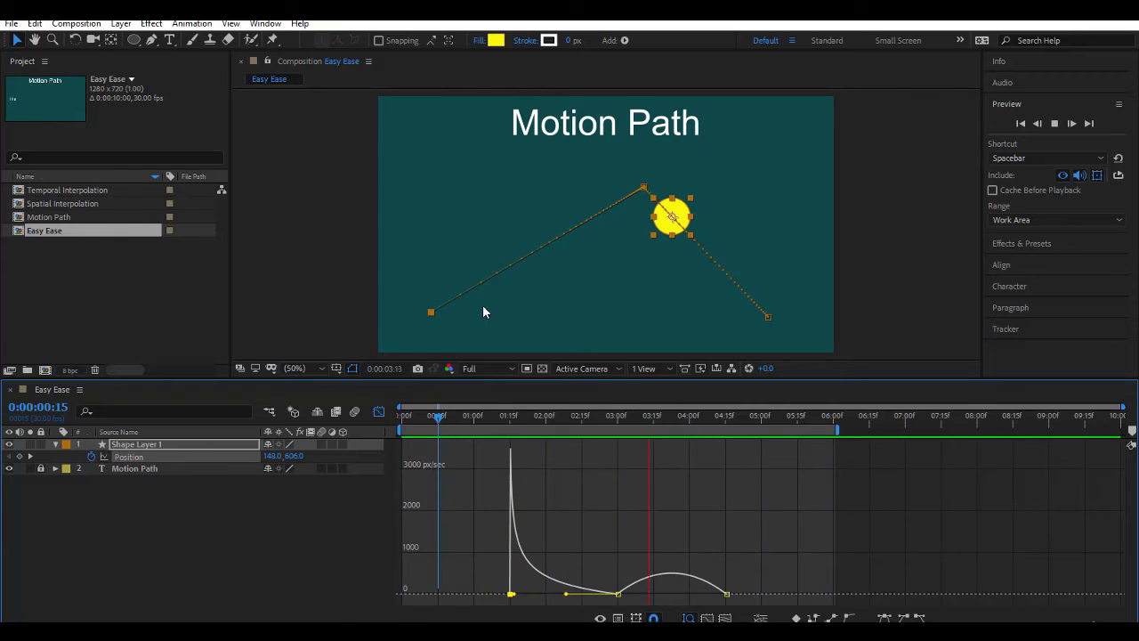
left_click(619, 594)
left_click_drag(635, 594, 670, 594)
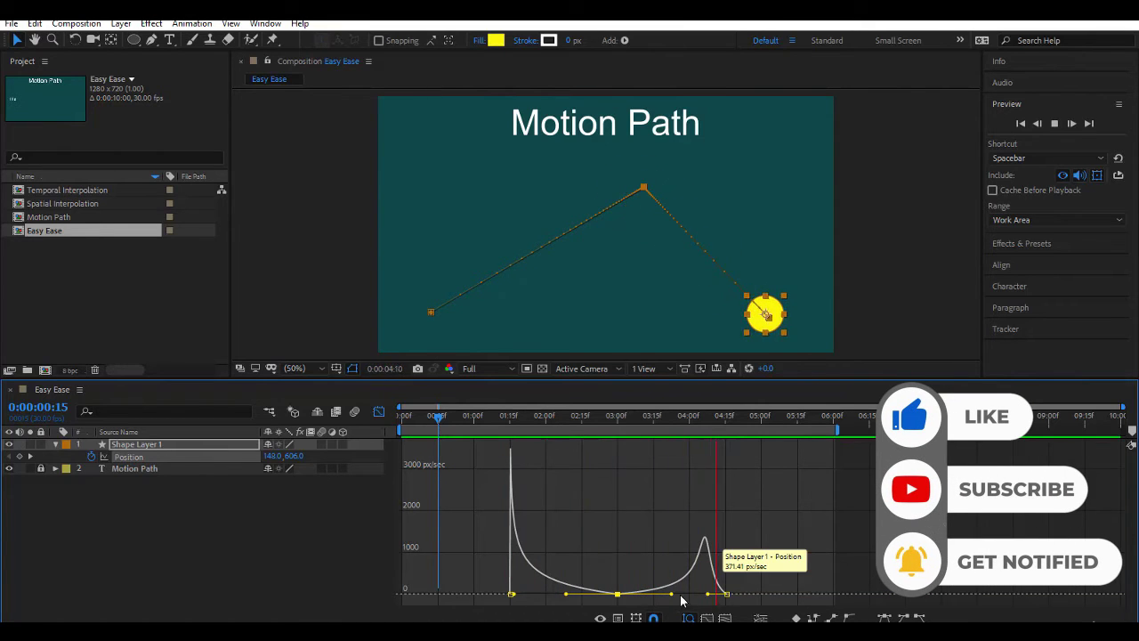
left_click_drag(709, 595, 736, 600)
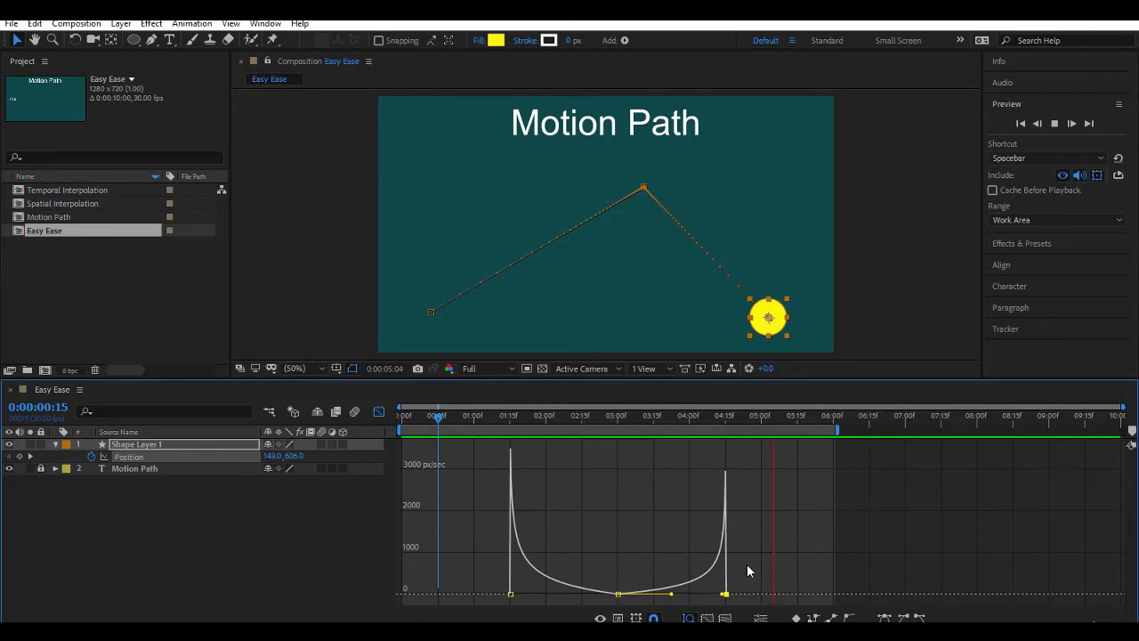
- Reset all Position keyframes with Easy Ease, convert them to Linear, and return to the keyframe bar view
left_click_drag(746, 605, 472, 616)
left_click(884, 617)
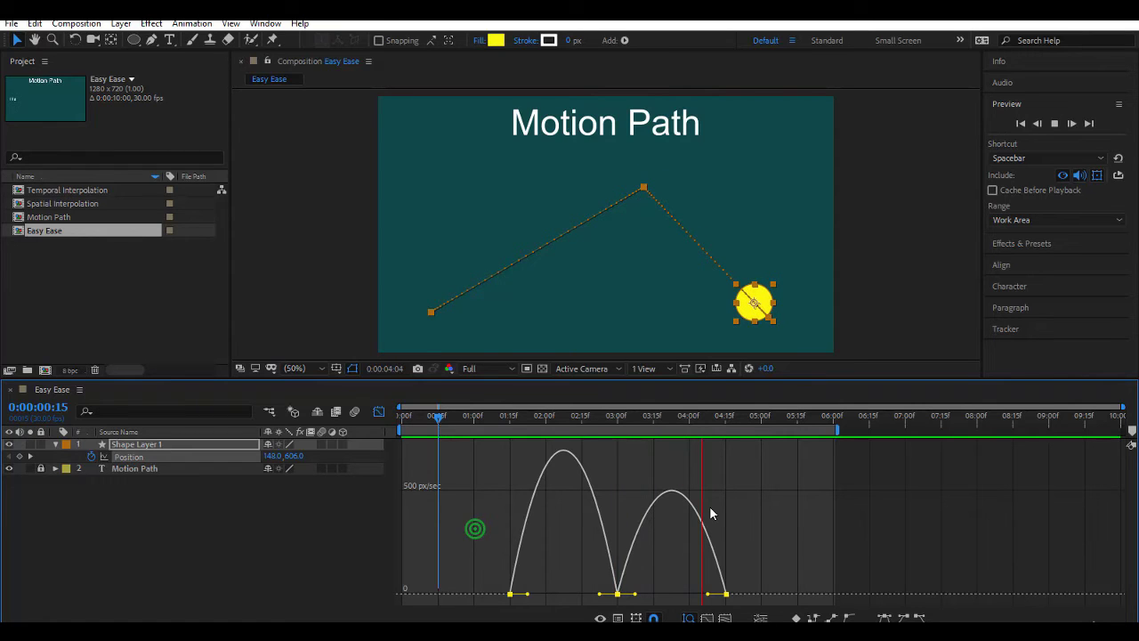
left_click_drag(469, 523, 774, 617)
left_click(833, 617)
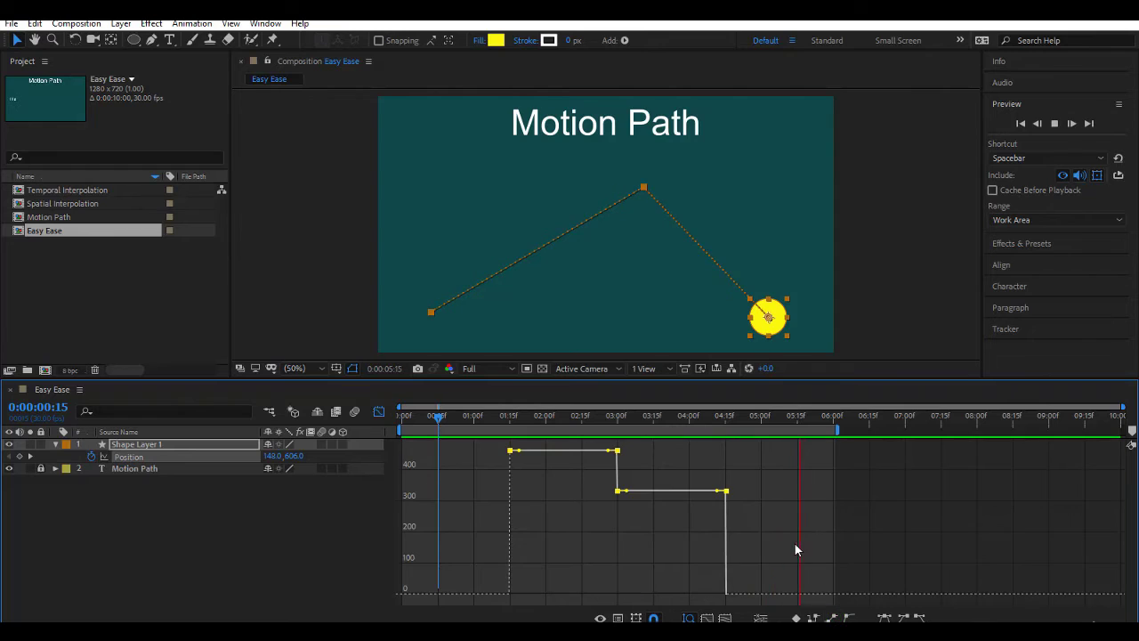
left_click(378, 412)
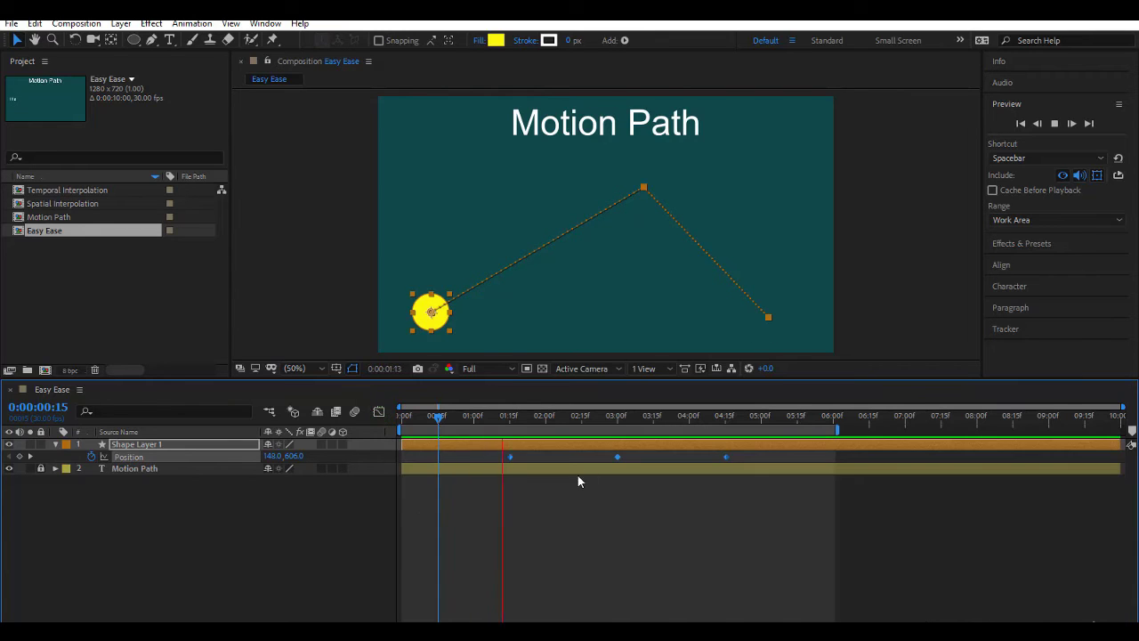
- Apply Easy Ease Out to the first Position keyframe at 0:00:01:15 and check its speed graph
left_click(550, 498)
left_click_drag(498, 495, 508, 455)
right_click(508, 455)
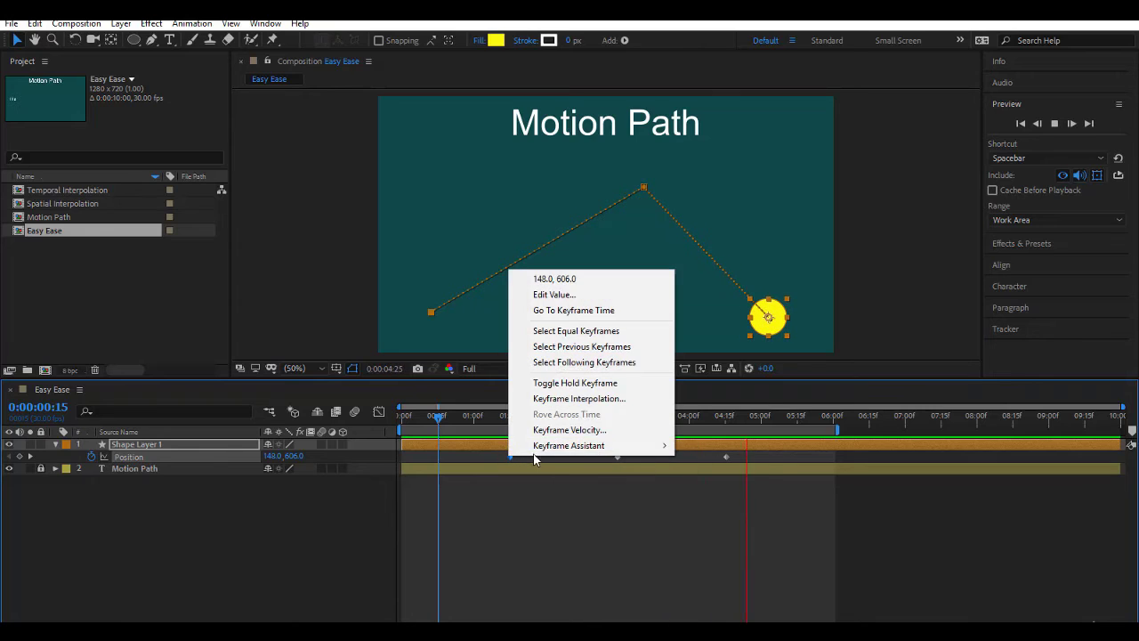
mouse_move(540, 454)
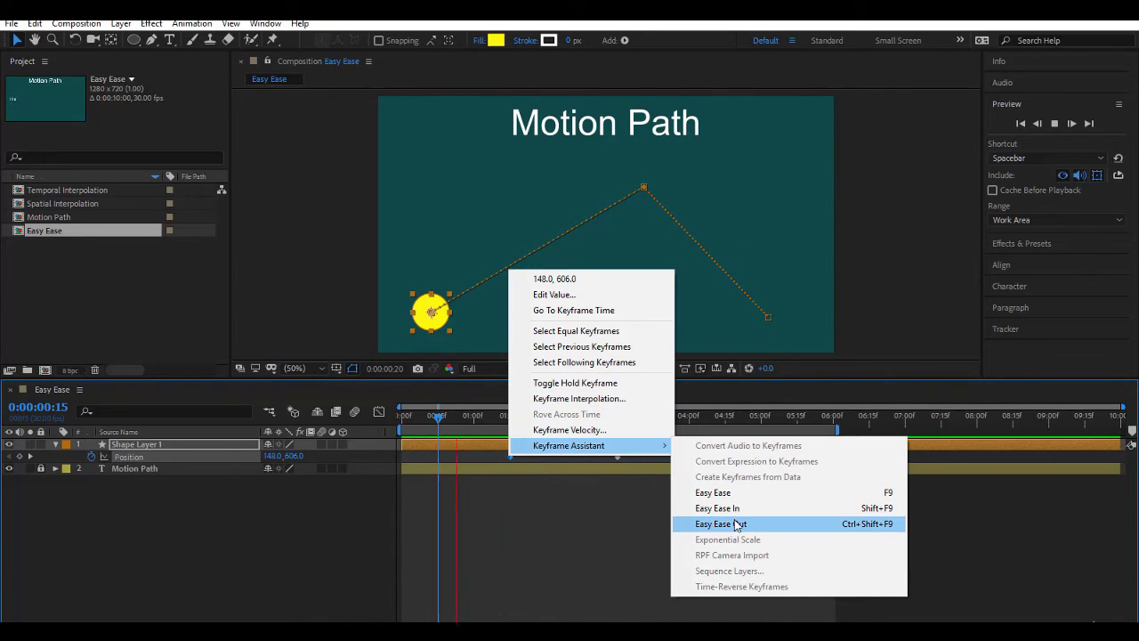
left_click(735, 523)
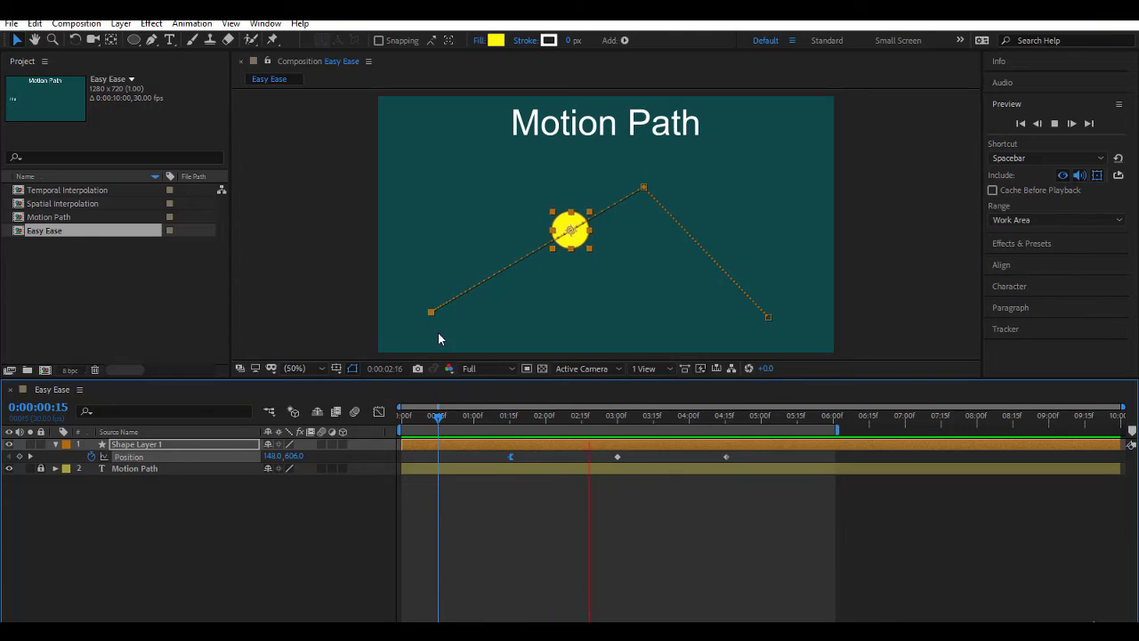
left_click(383, 413)
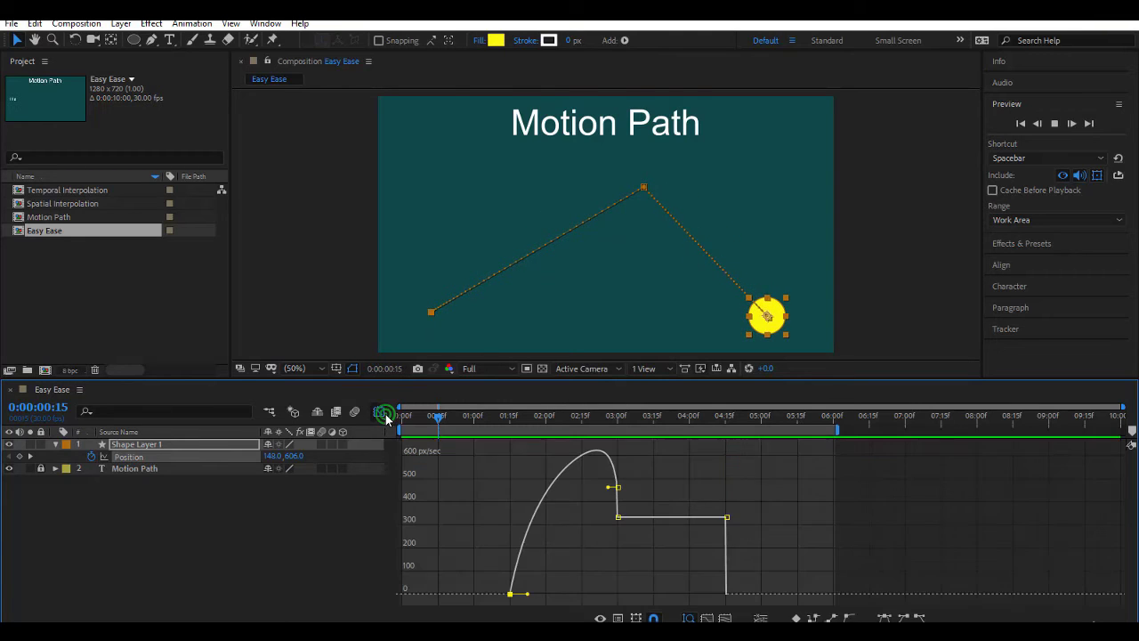
left_click(377, 415)
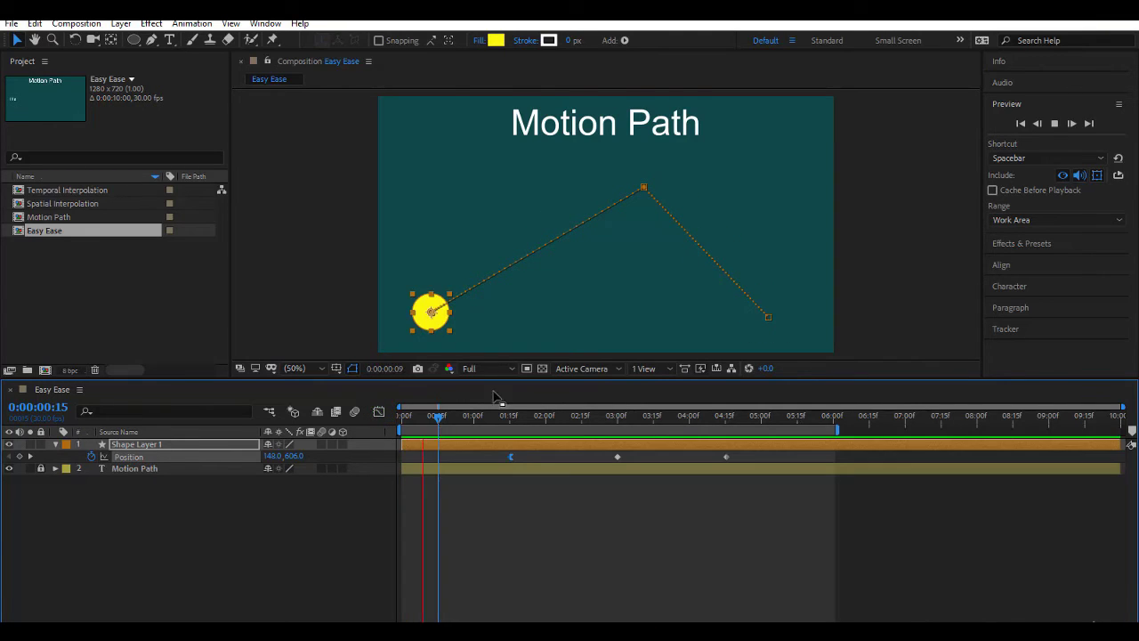
- Apply Easy Ease In to the last Position keyframe at 0:00:04:15
left_click(719, 474)
left_click(726, 456)
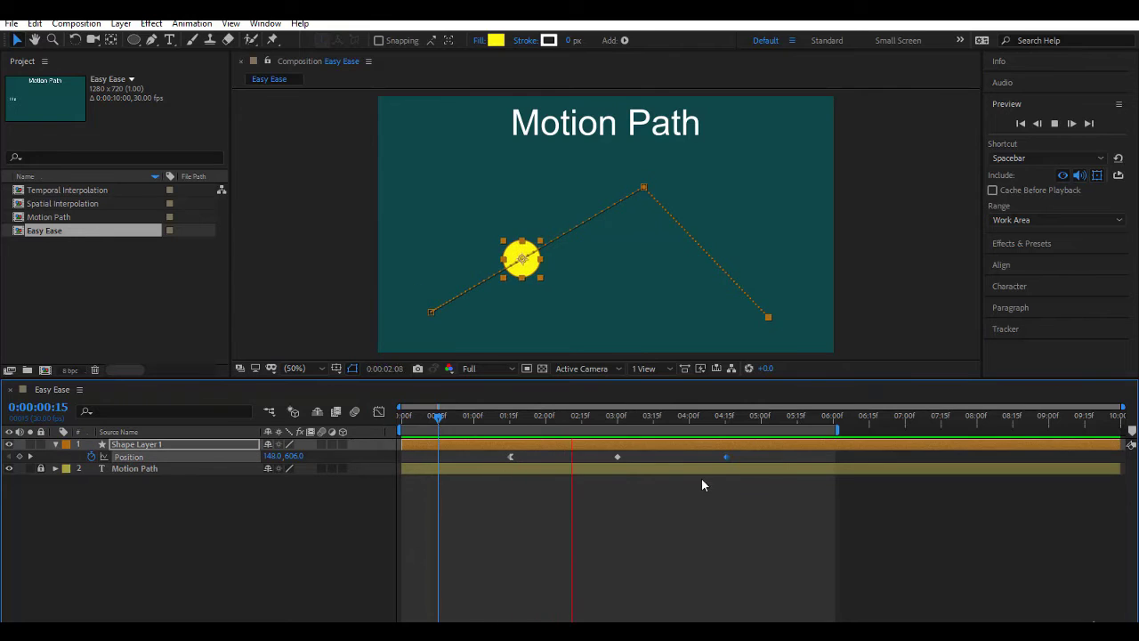
right_click(730, 459)
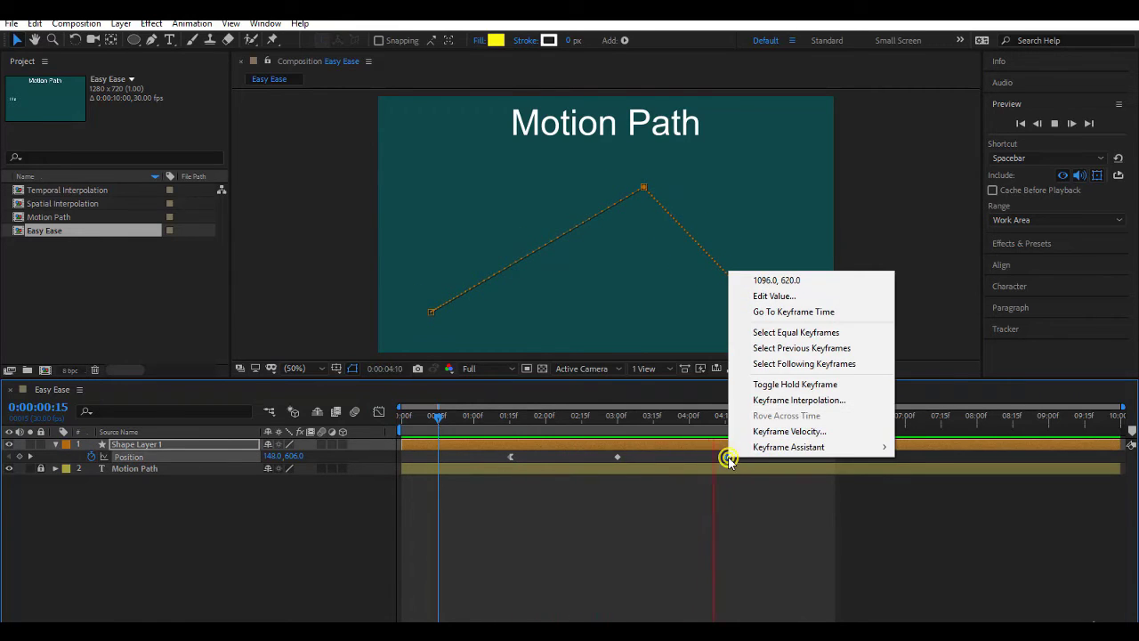
mouse_move(763, 450)
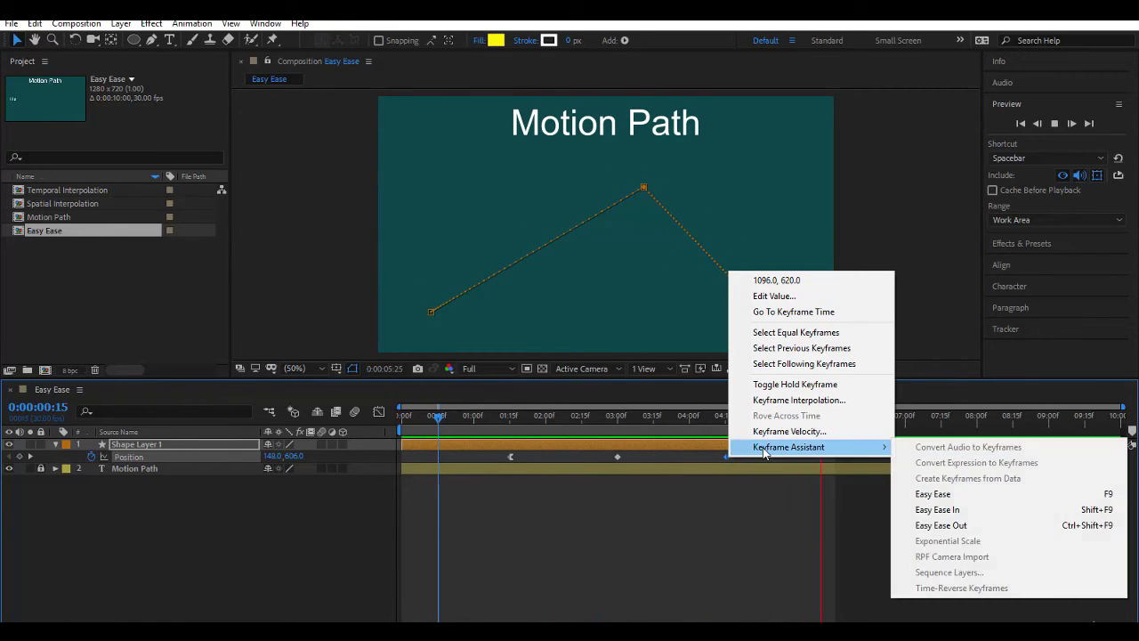
left_click(944, 514)
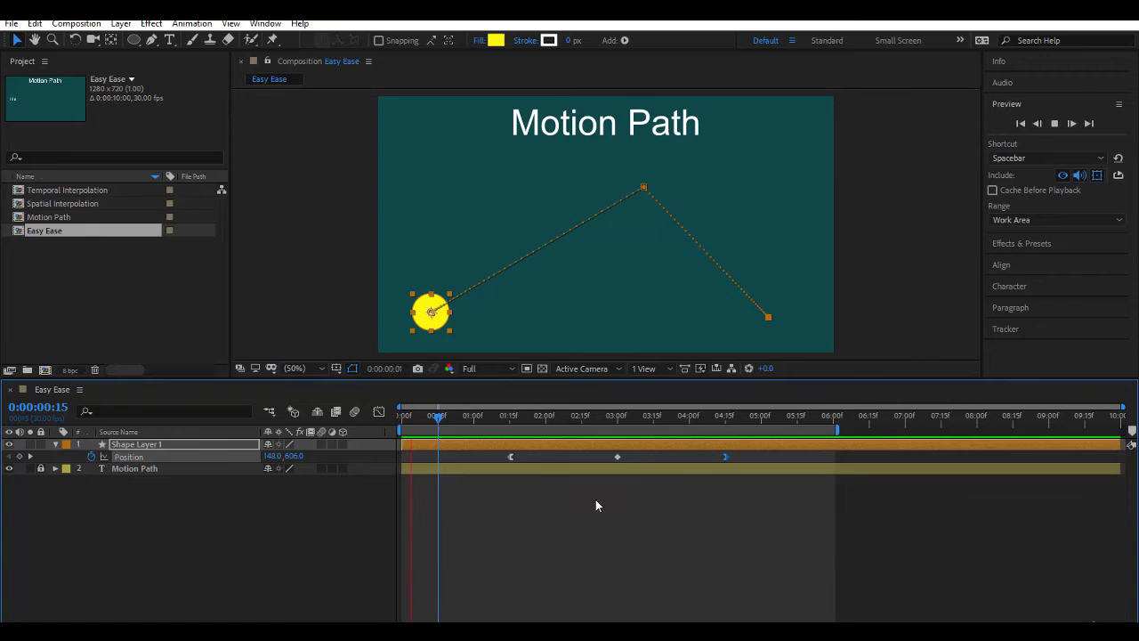
- Apply Easy Ease to the middle Position keyframe at 0:00:03:00 and display the speed graph
left_click_drag(595, 499, 624, 452)
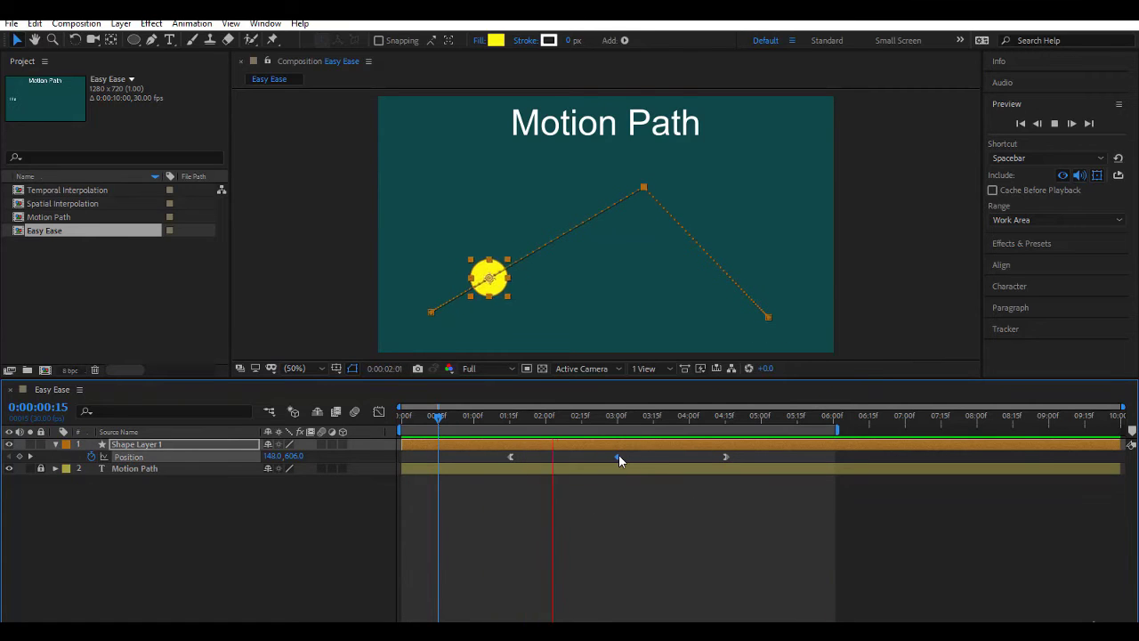
right_click(619, 456)
mouse_move(663, 445)
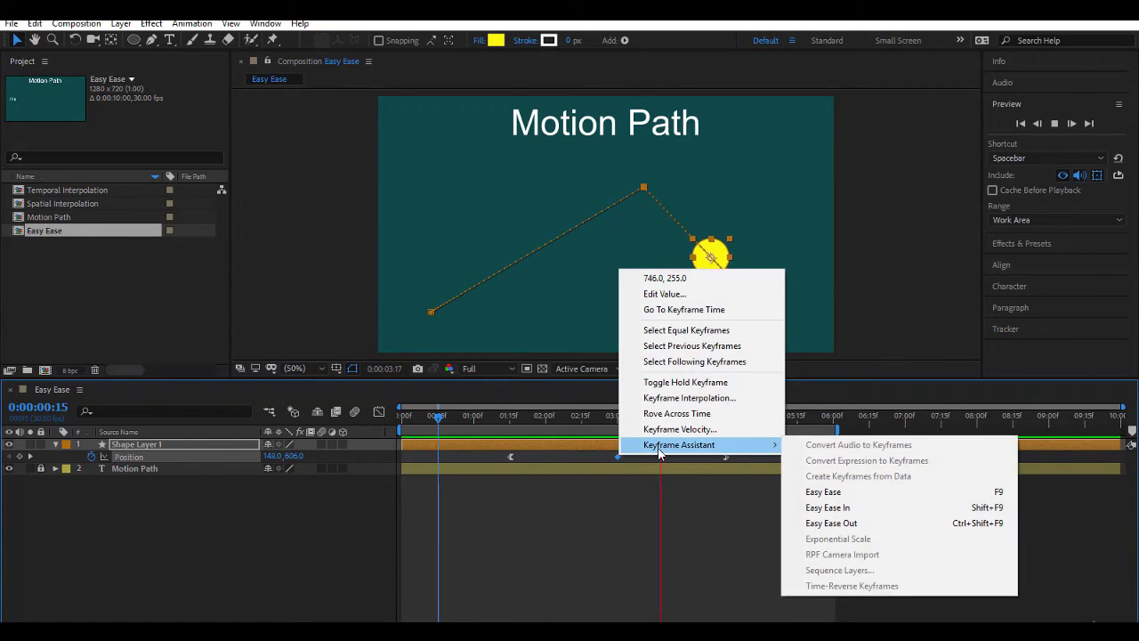
left_click(854, 491)
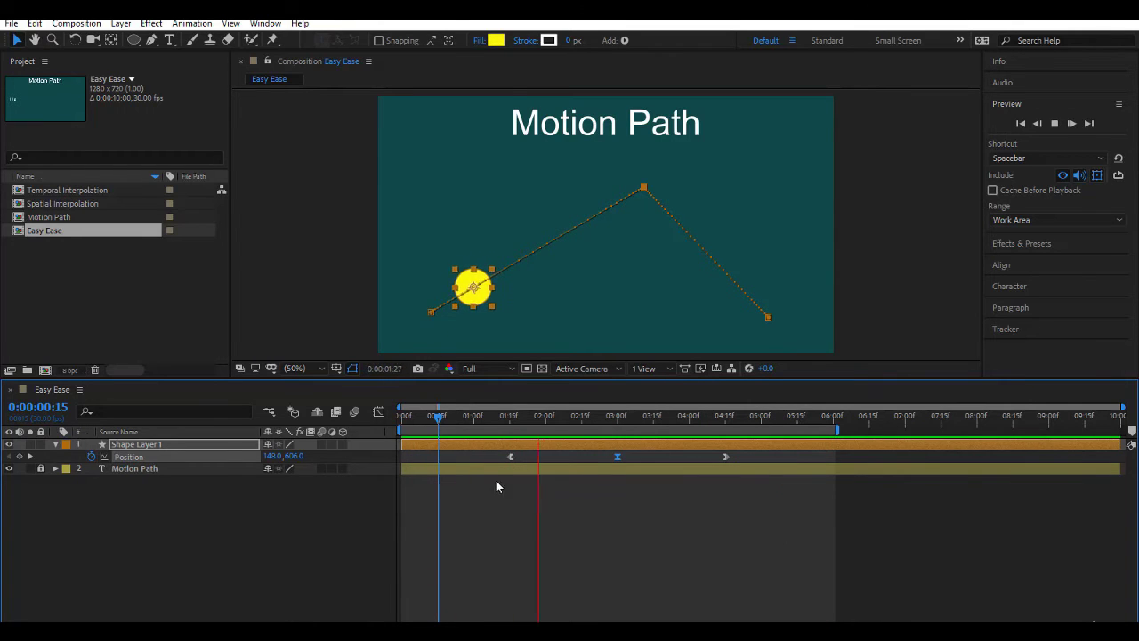
left_click(379, 411)
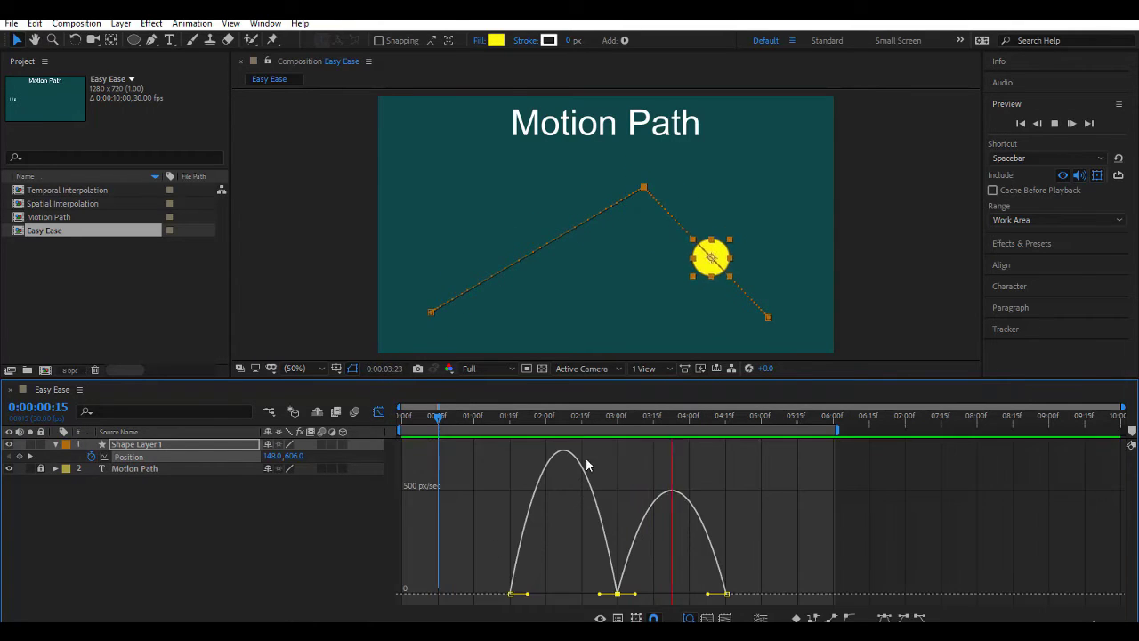
- Try raising the middle keyframe's outgoing speed to just under 500 px/sec and extending the last keyframe's incoming handle, and undo both changes
mouse_move(737, 523)
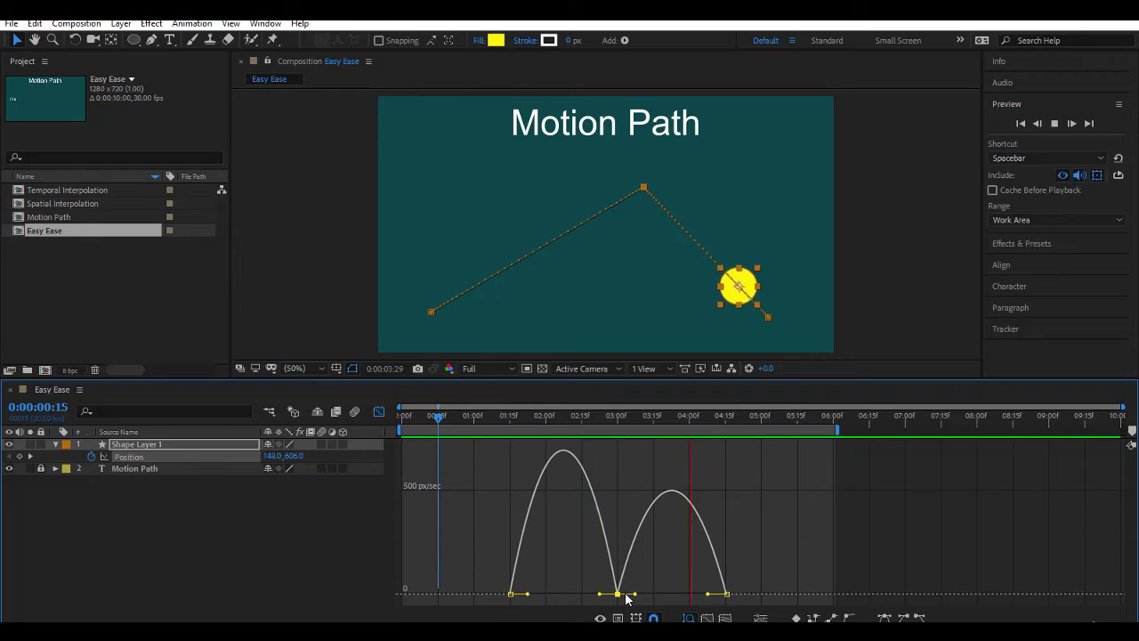
mouse_move(620, 596)
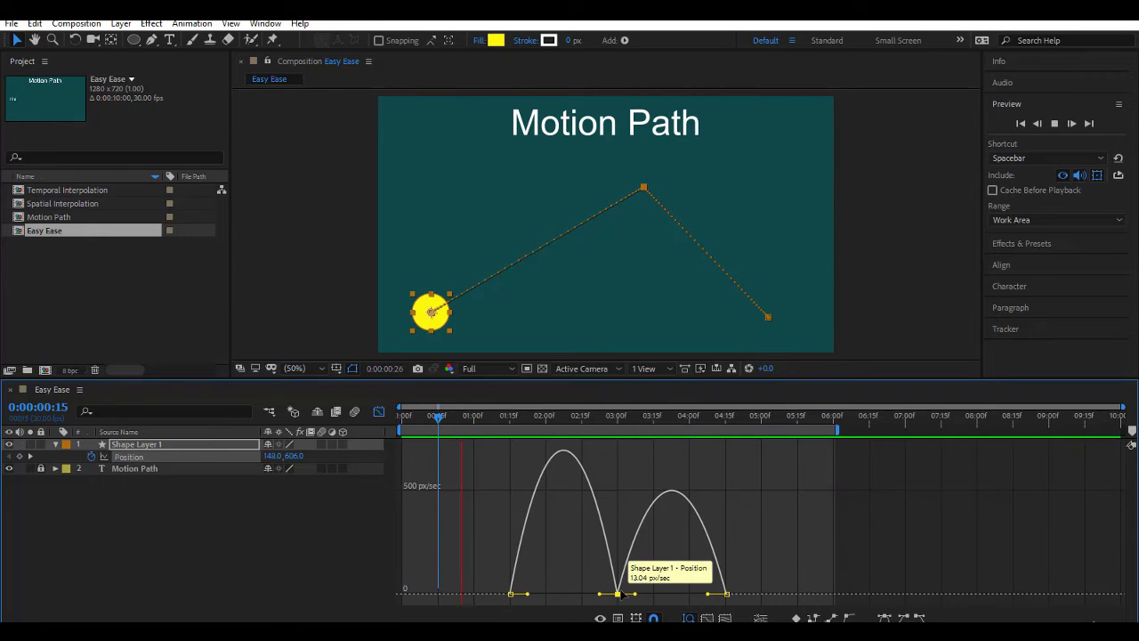
left_click_drag(620, 587, 620, 503)
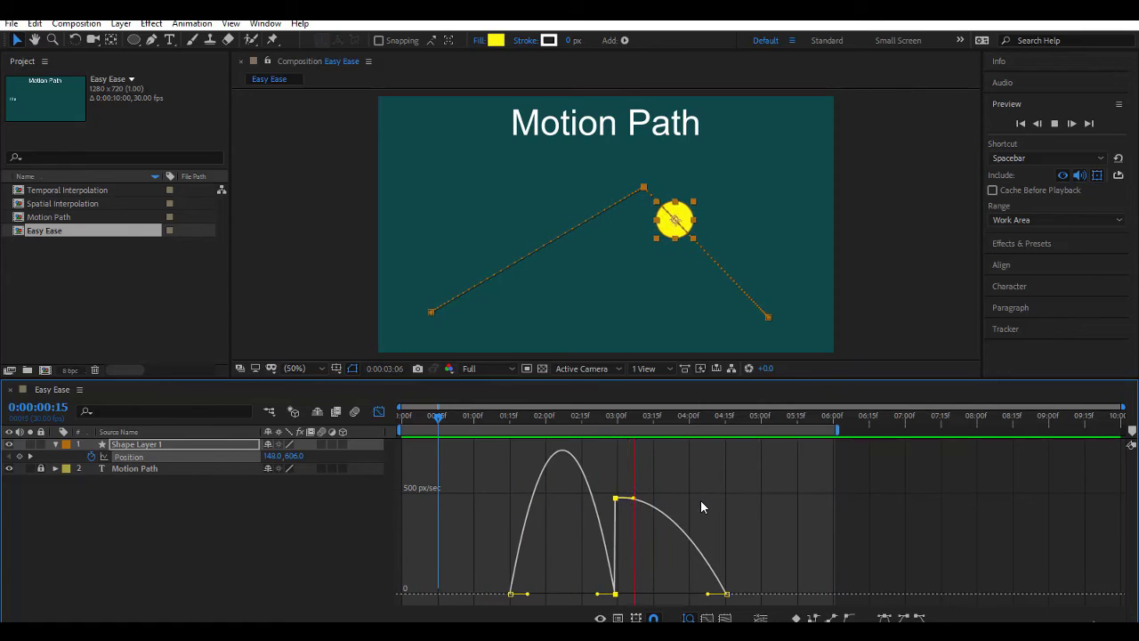
mouse_move(634, 503)
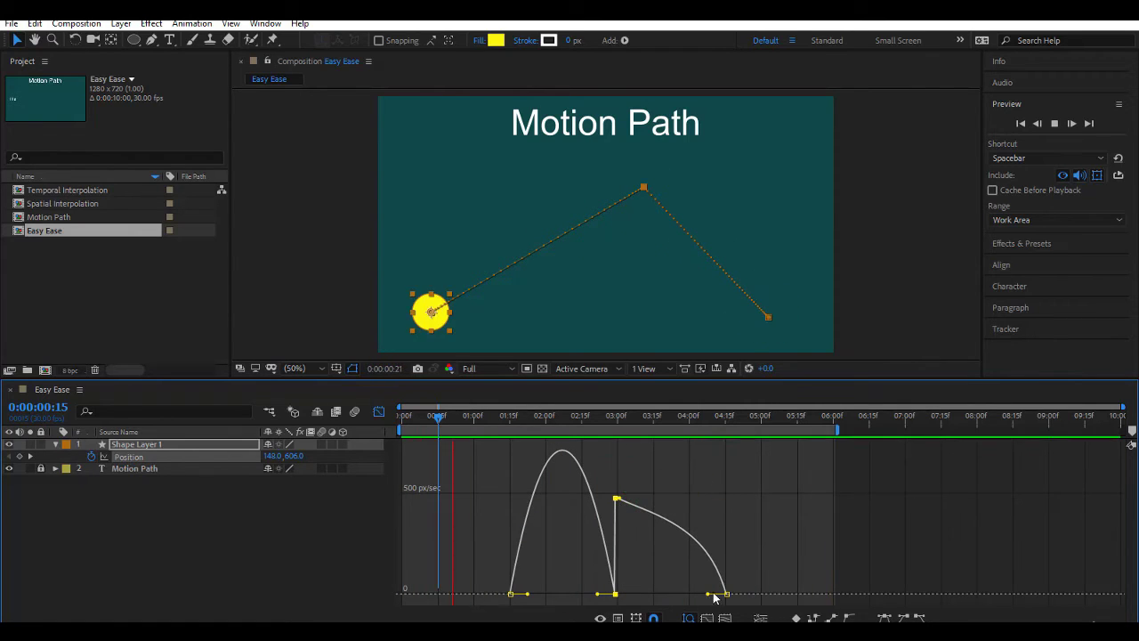
left_click_drag(708, 596, 672, 594)
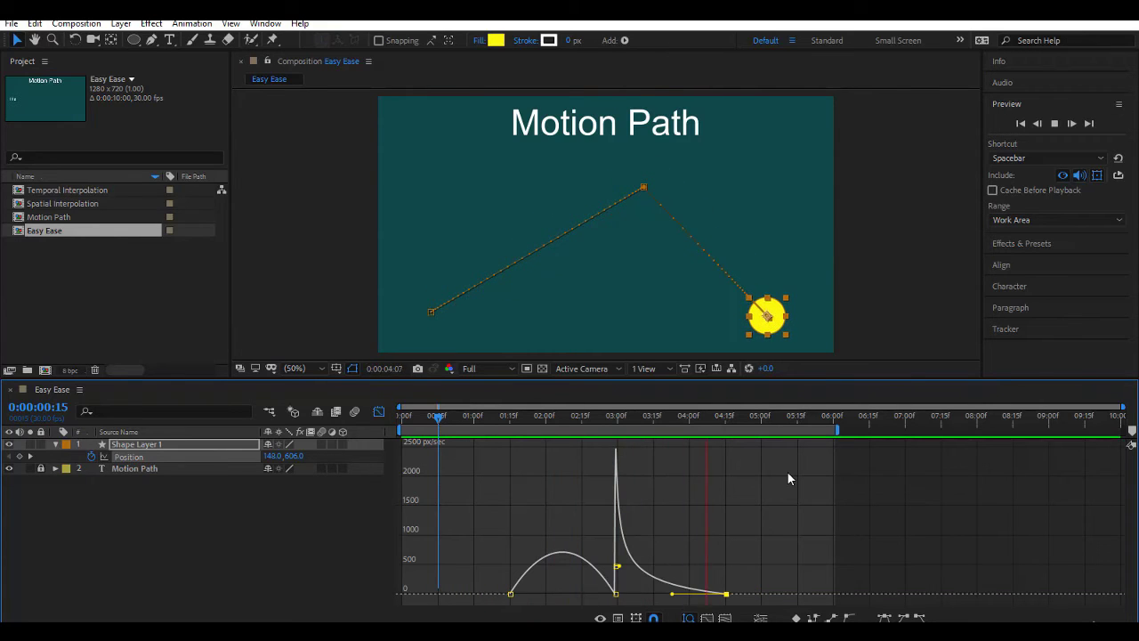
key("F9")
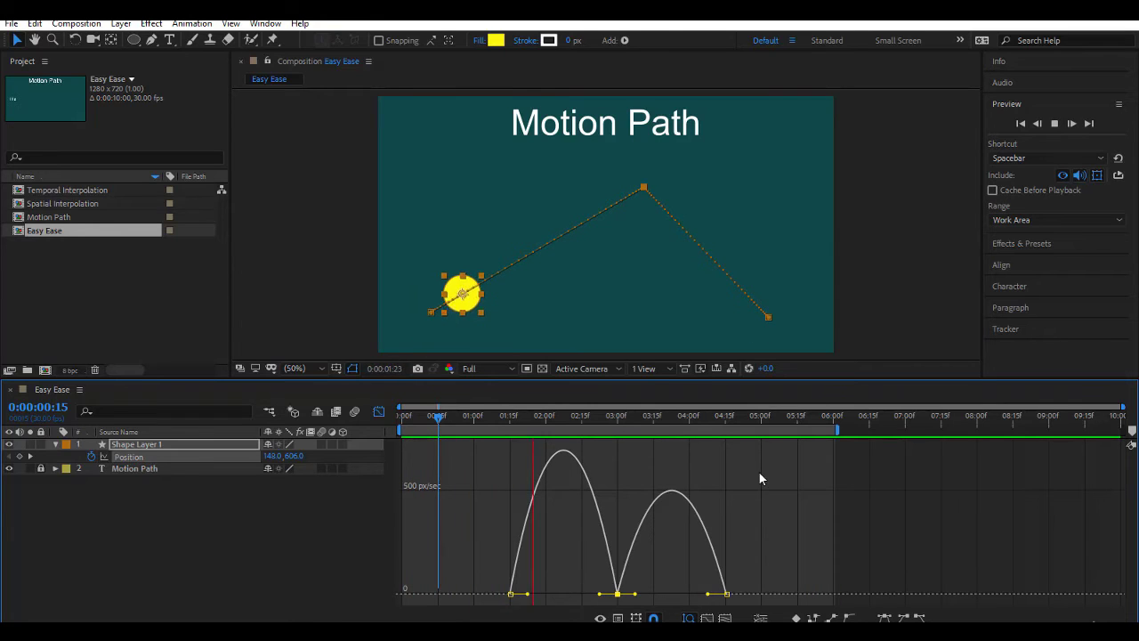
- Convert all Position keyframes to Linear and apply Easy Ease to all three in the keyframe bar view
left_click_drag(481, 566, 788, 602)
left_click(831, 618)
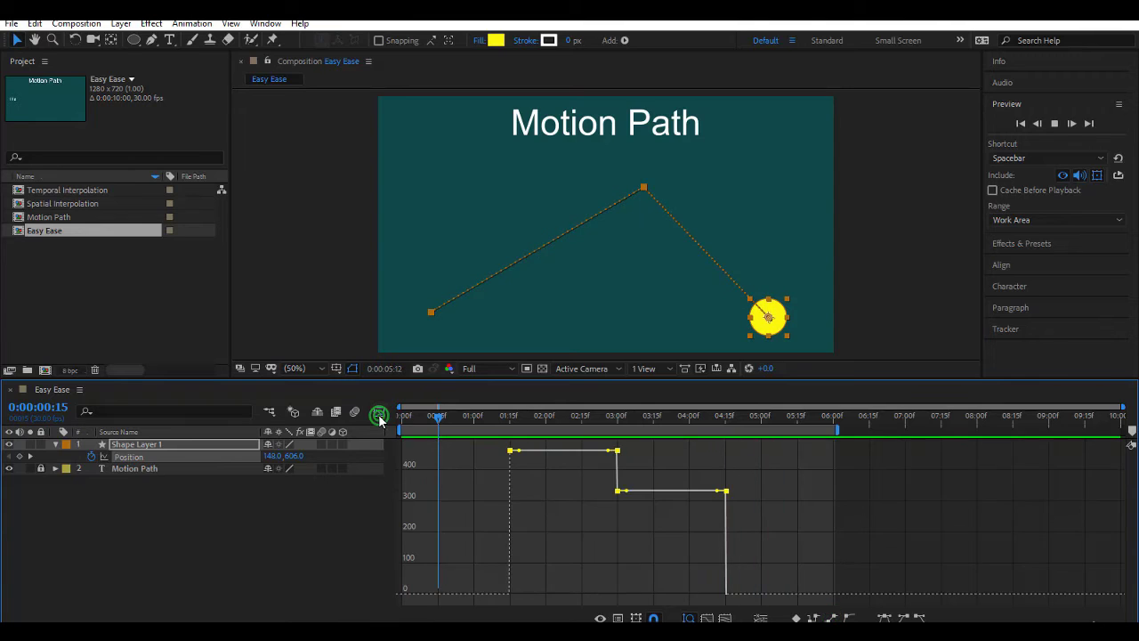
left_click(378, 414)
left_click_drag(484, 487, 799, 446)
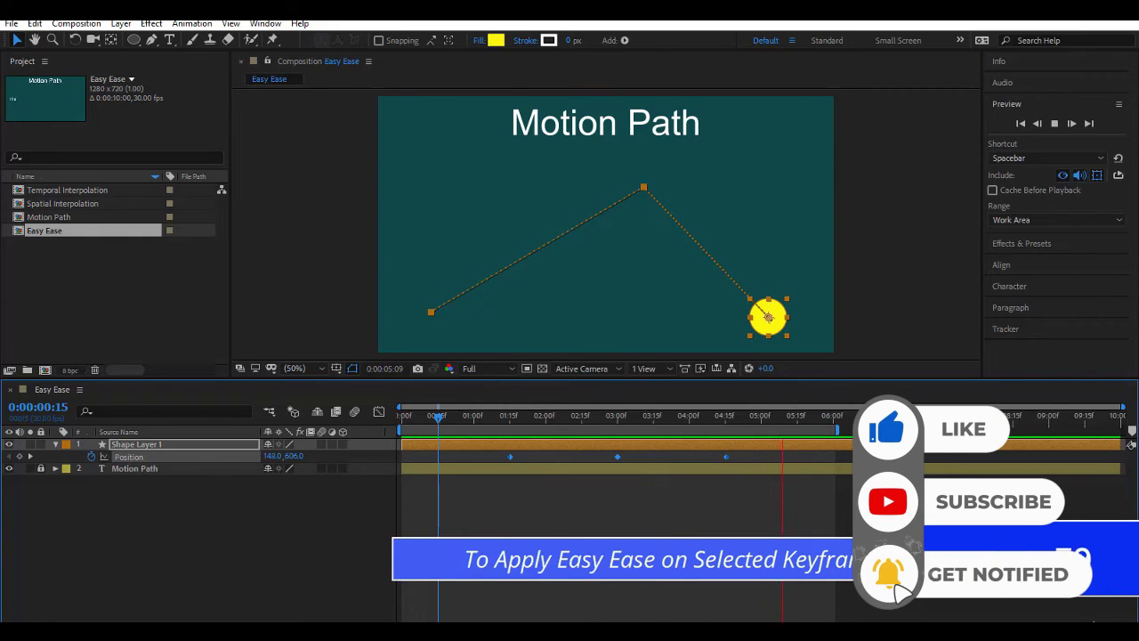
key("F9")
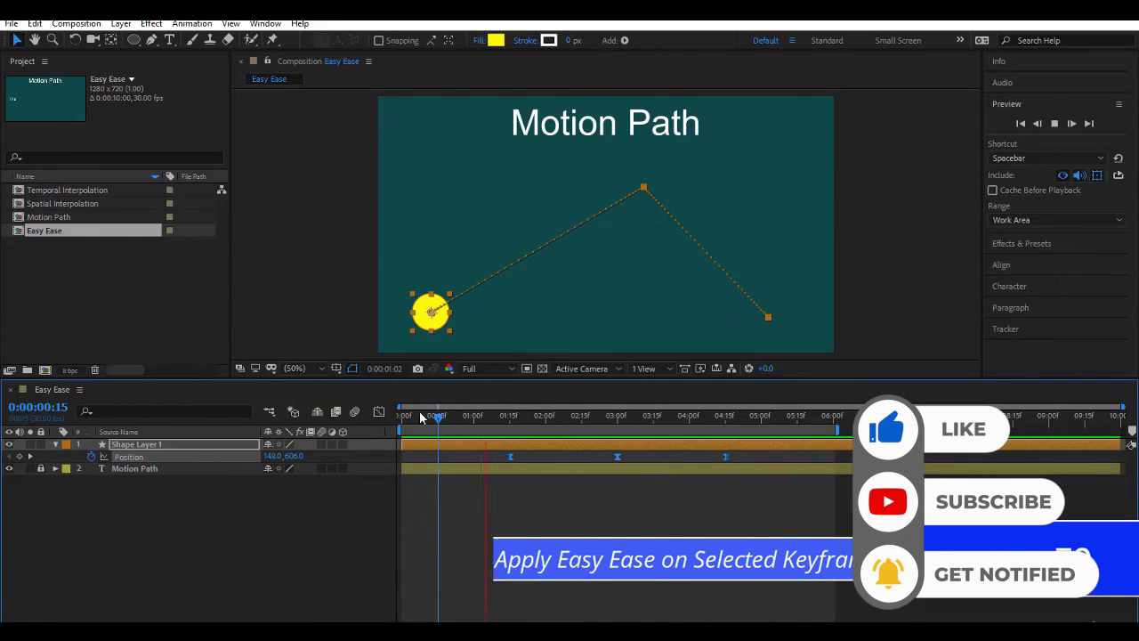
- Extend the first Position keyframe's outgoing handle to about 0:00:02:07 in the speed graph
left_click(380, 413)
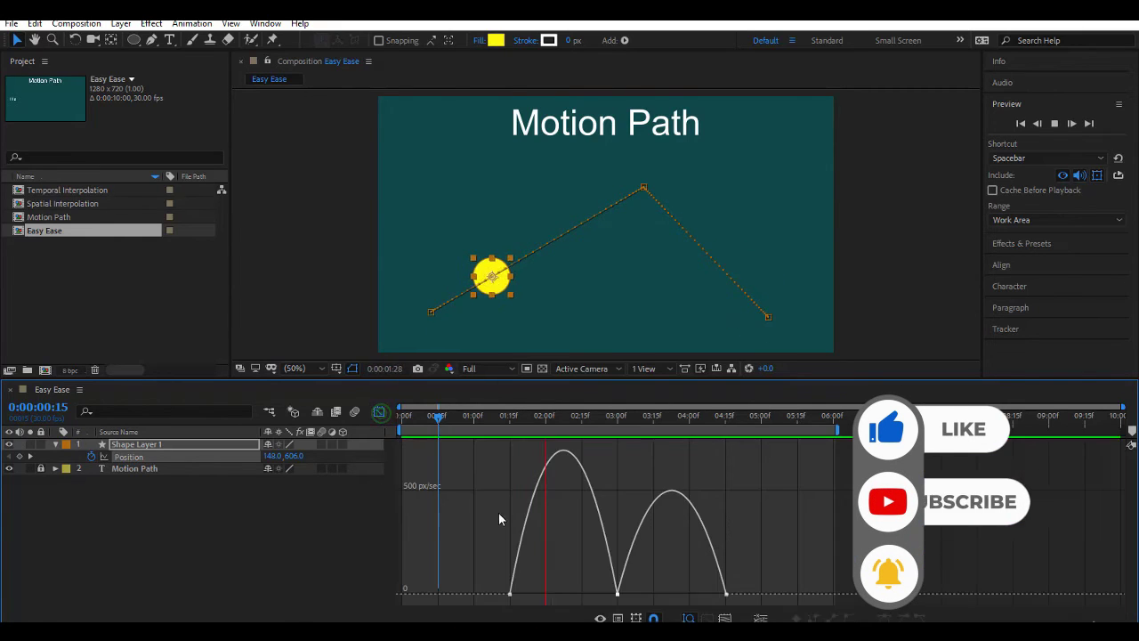
left_click(510, 593)
left_click_drag(527, 593, 563, 594)
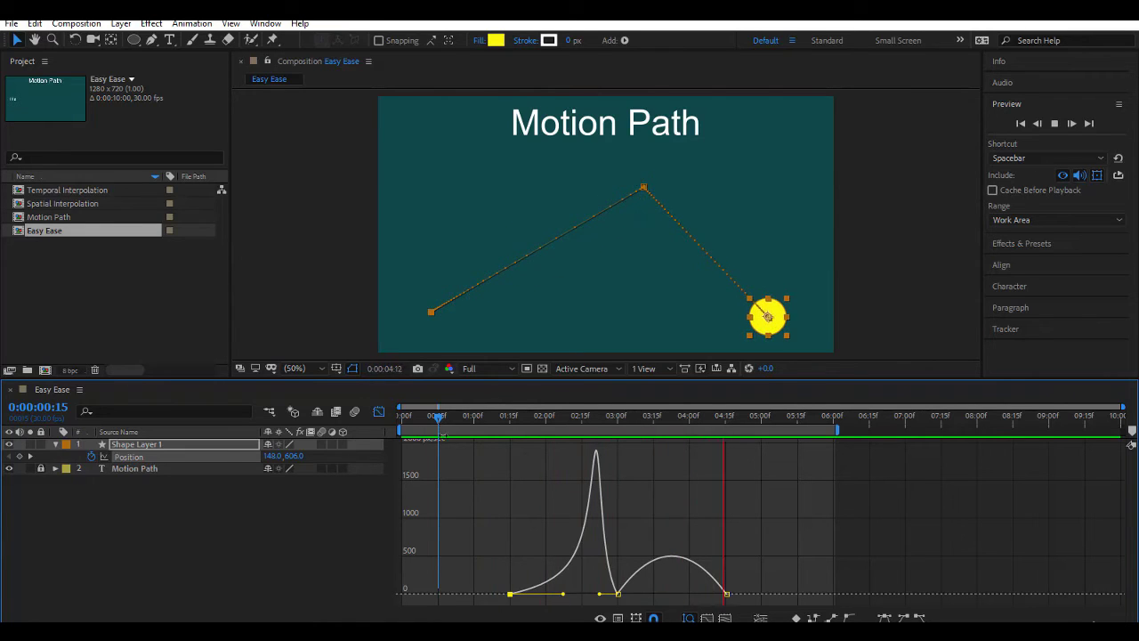
- Stop the preview, move the current time to 0:00:00:05, and hide Shape Layer 1
left_click_drag(436, 418, 411, 423)
left_click(152, 529)
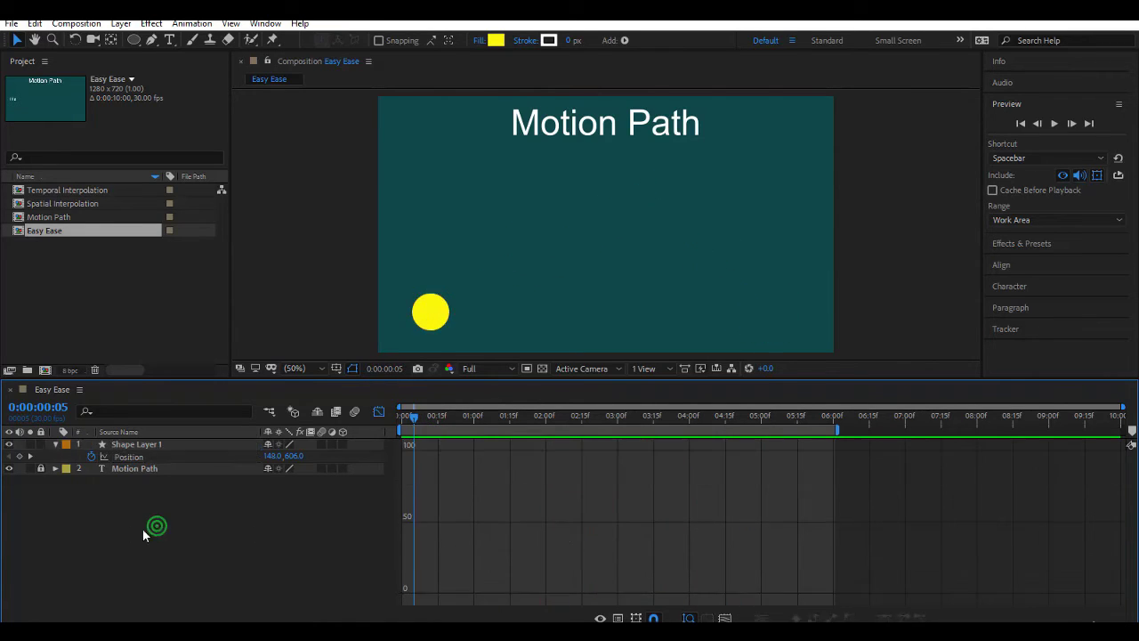
left_click(158, 445)
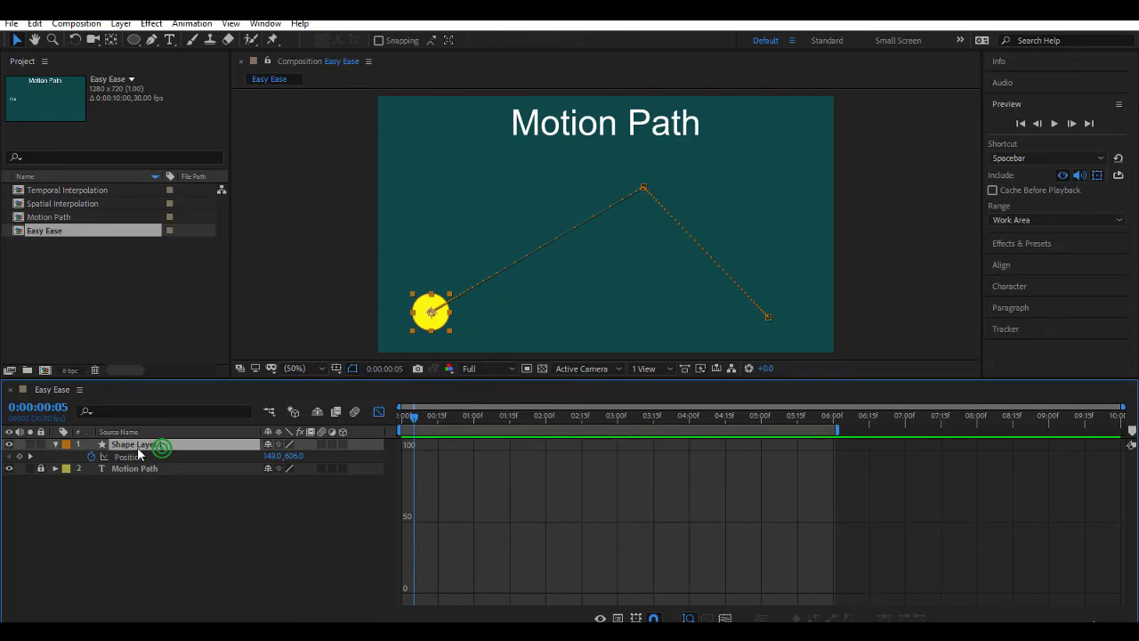
left_click(9, 444)
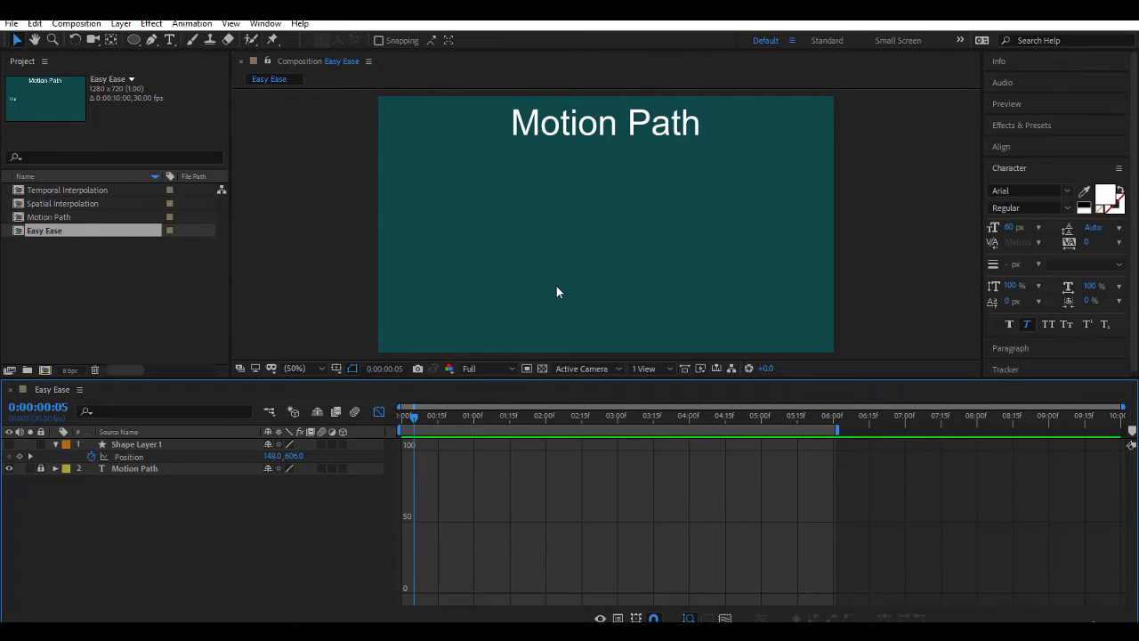
- Return to the keyframe bar view, add a "Title Here" text layer, and place it just outside the frame's left edge
left_click(379, 412)
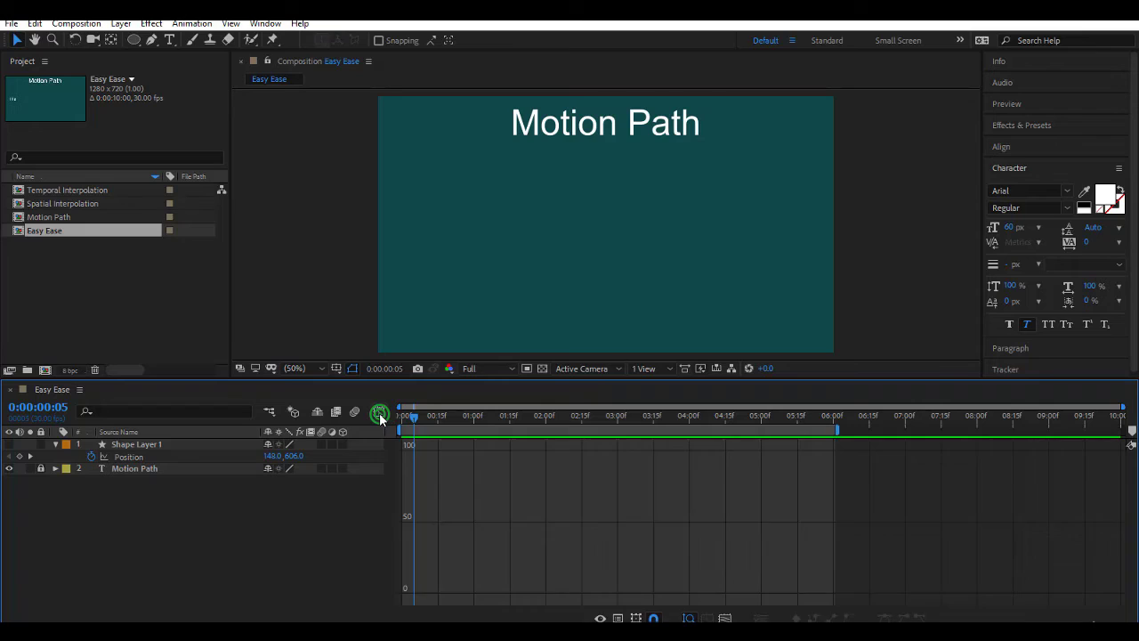
left_click(169, 40)
left_click(409, 242)
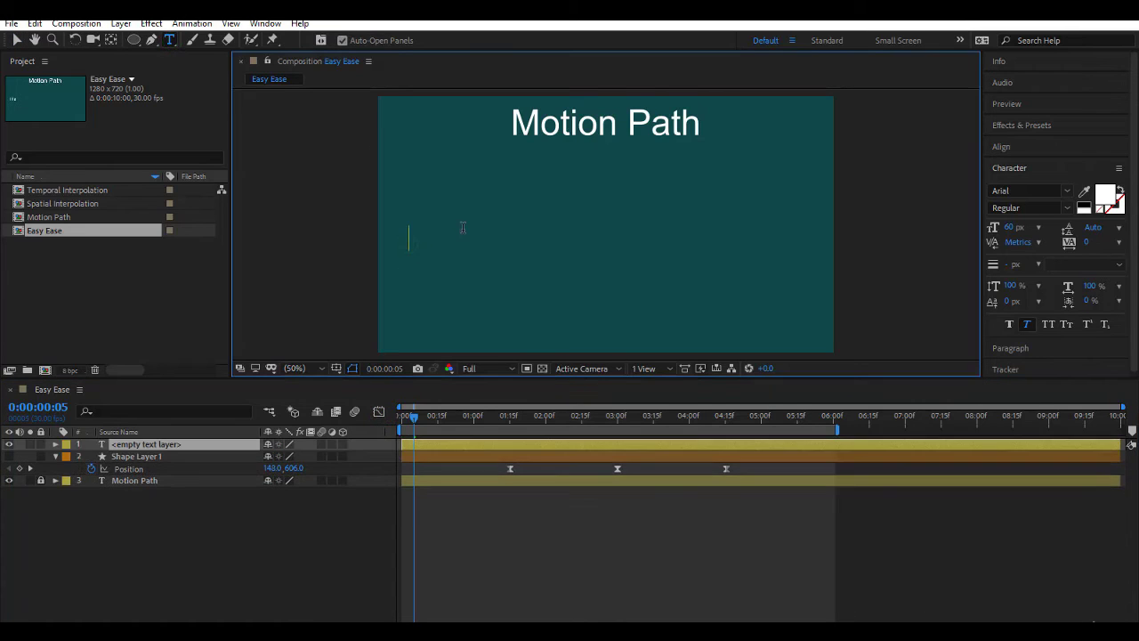
type("Title Here")
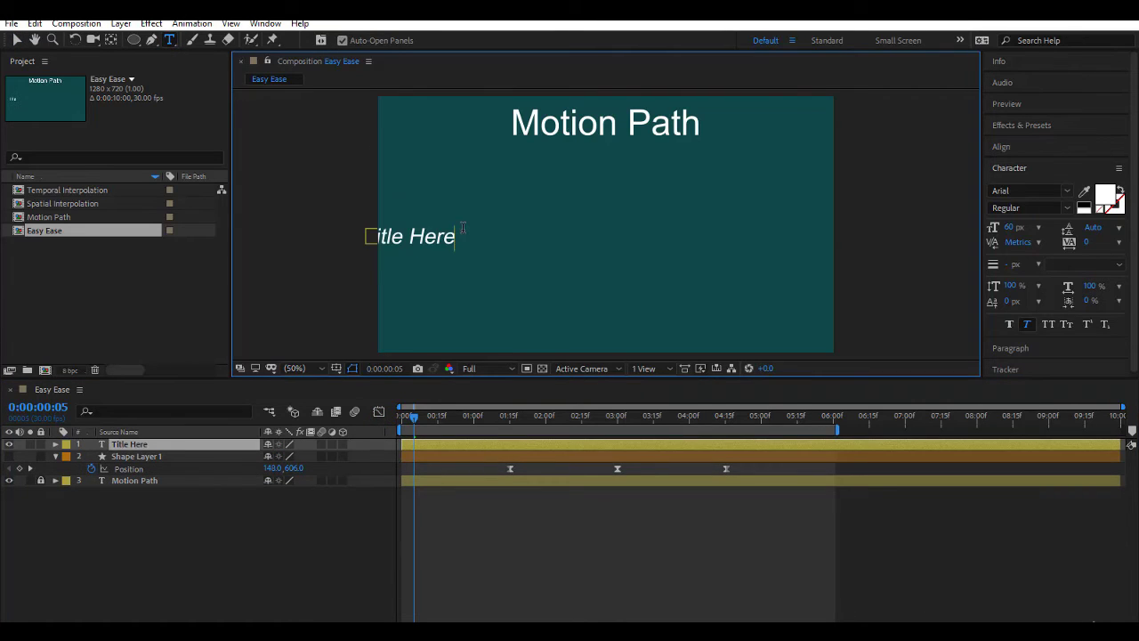
left_click(16, 40)
left_click_drag(434, 248, 346, 241)
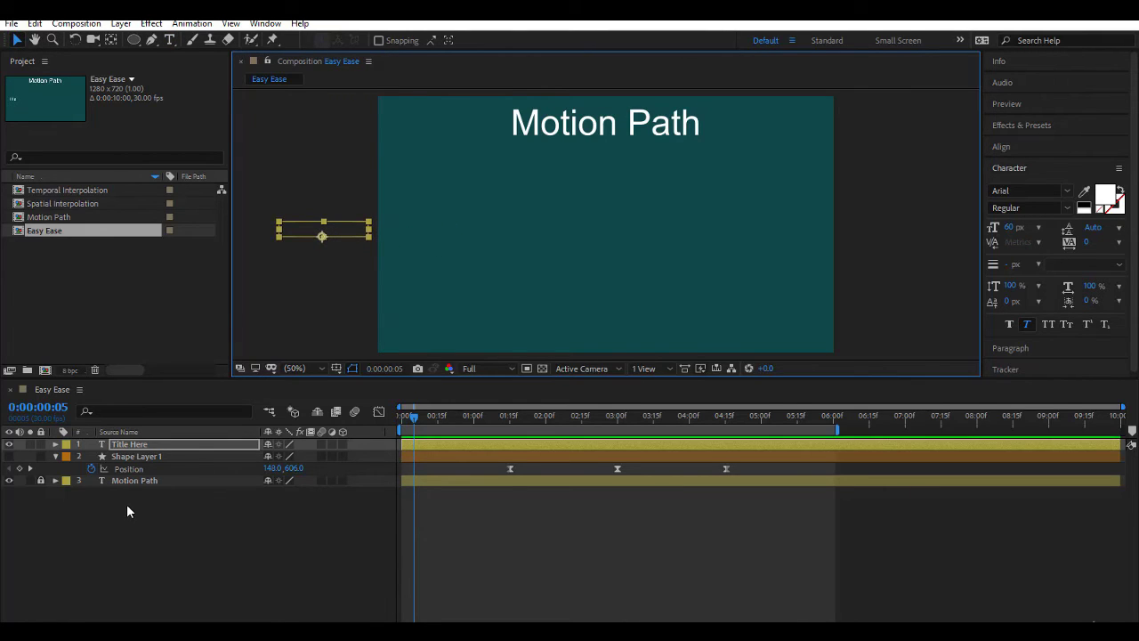
- Keyframe the Title Here layer's Position off-frame at 0:00:01:00 and at the frame centre (640, 394) at 0:00:02:00
key("p")
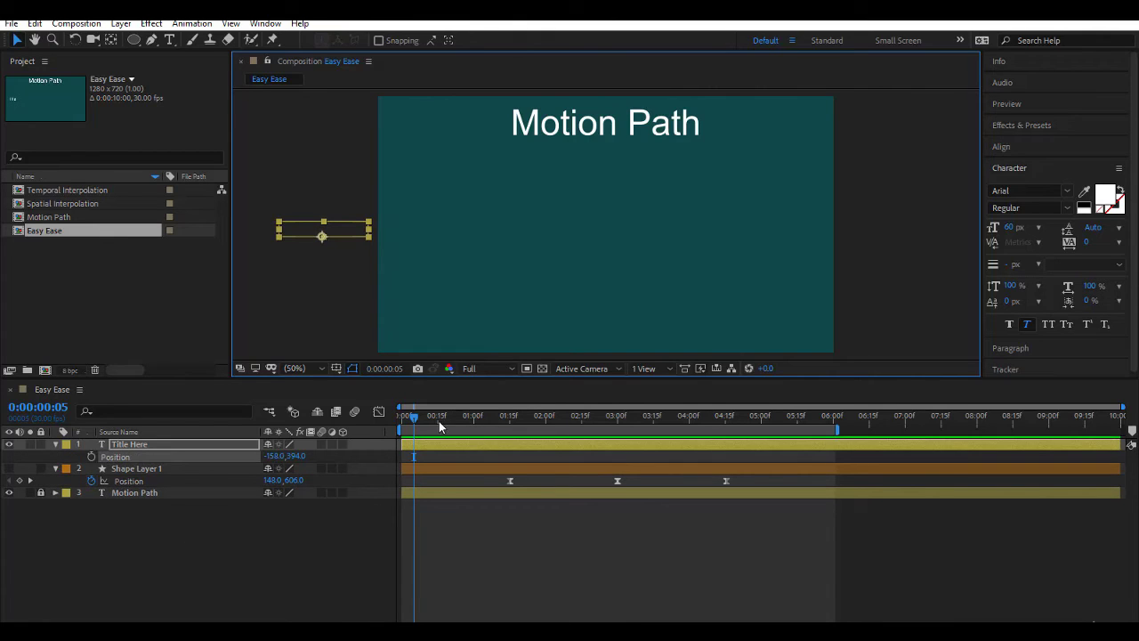
left_click_drag(420, 417, 474, 436)
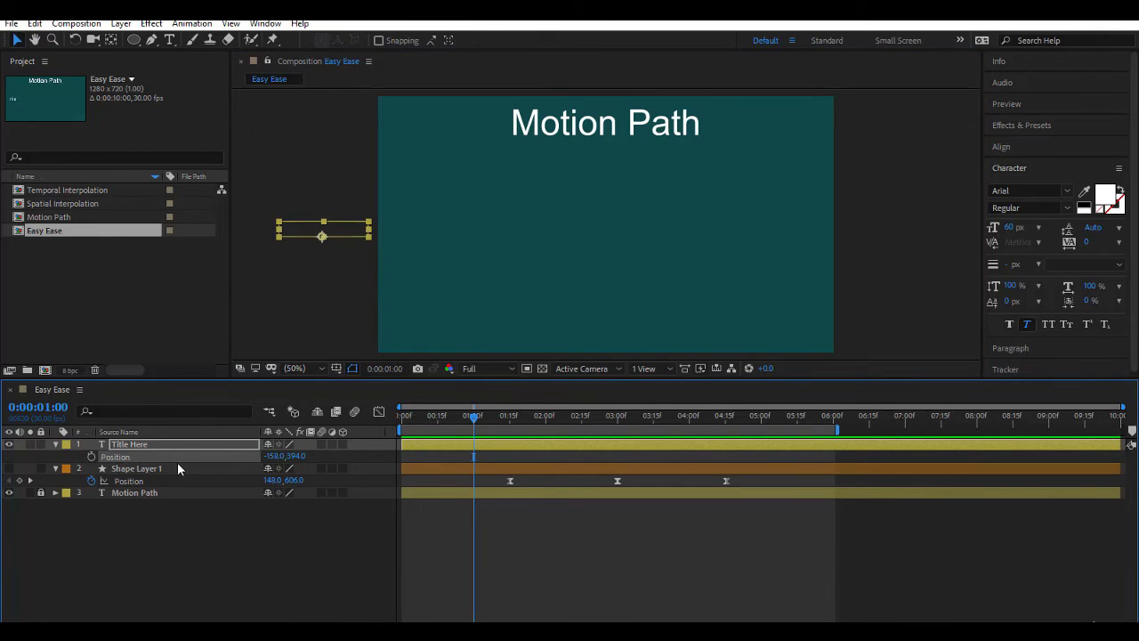
left_click(92, 456)
left_click_drag(473, 415, 545, 431)
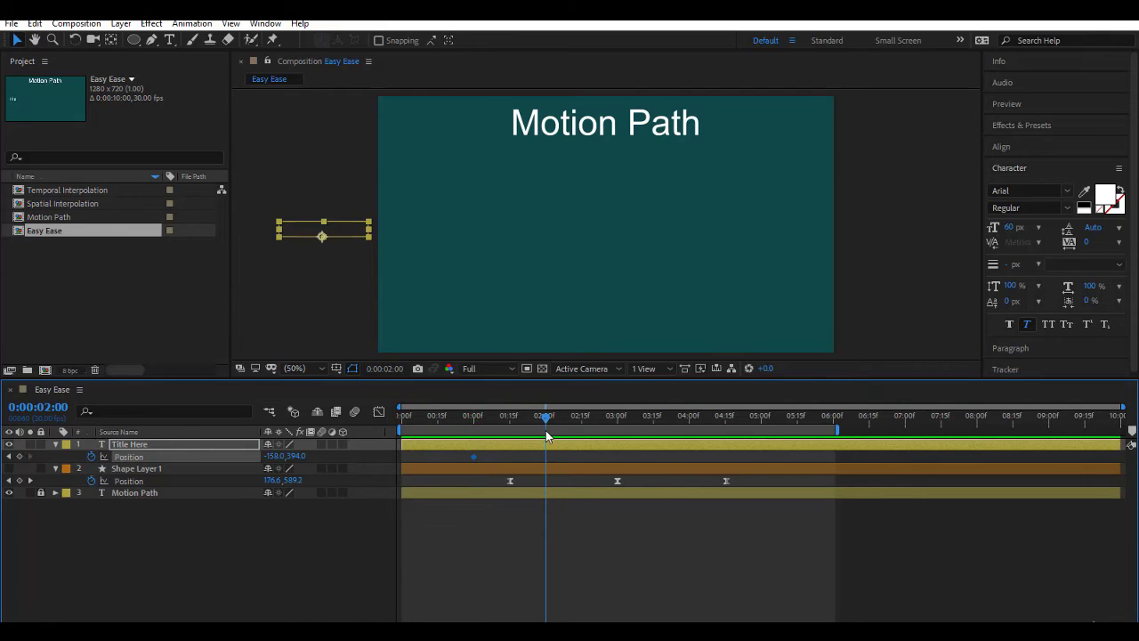
left_click(330, 229)
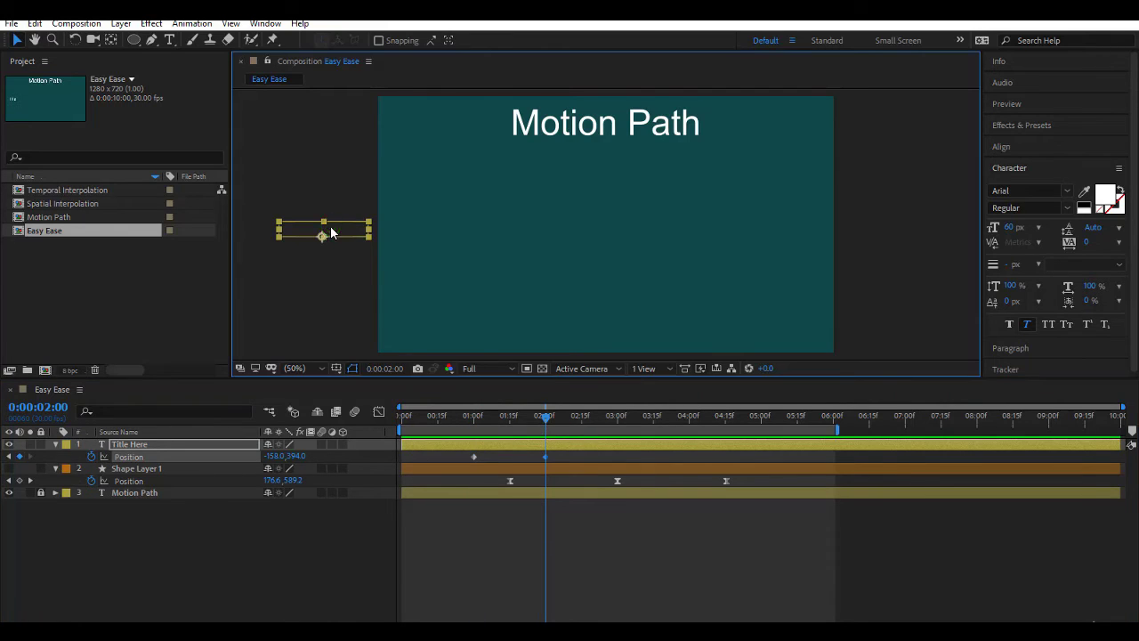
left_click_drag(330, 233, 616, 231)
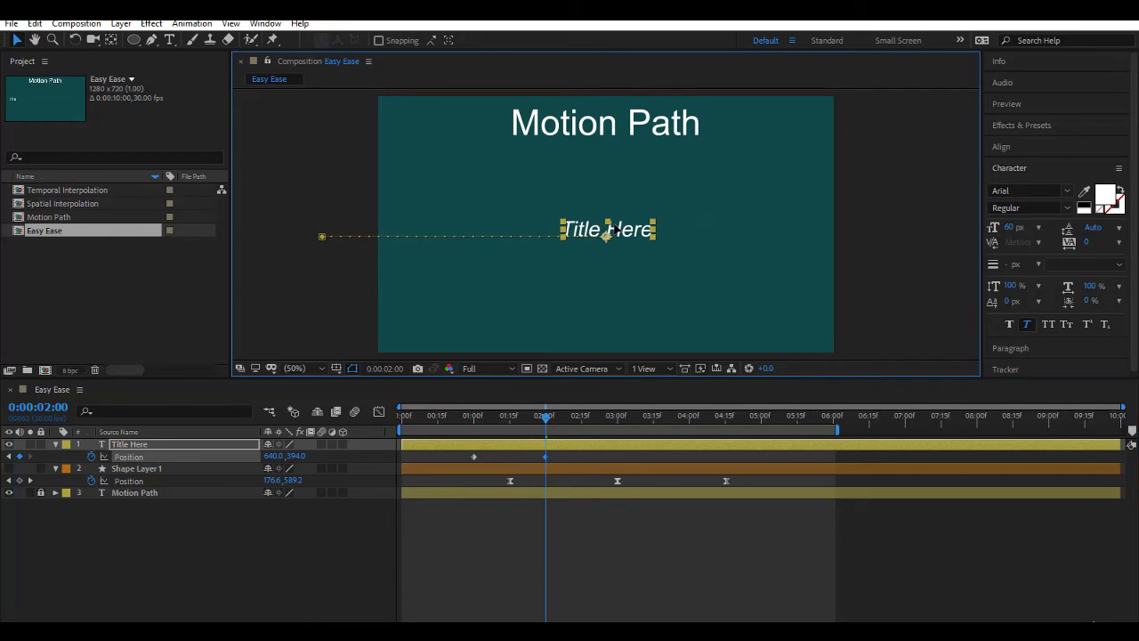
- Preview the title's motion from the start, apply Easy Ease to both Position keyframes, and show their speed graph
left_click(546, 417)
key("Home")
key("space")
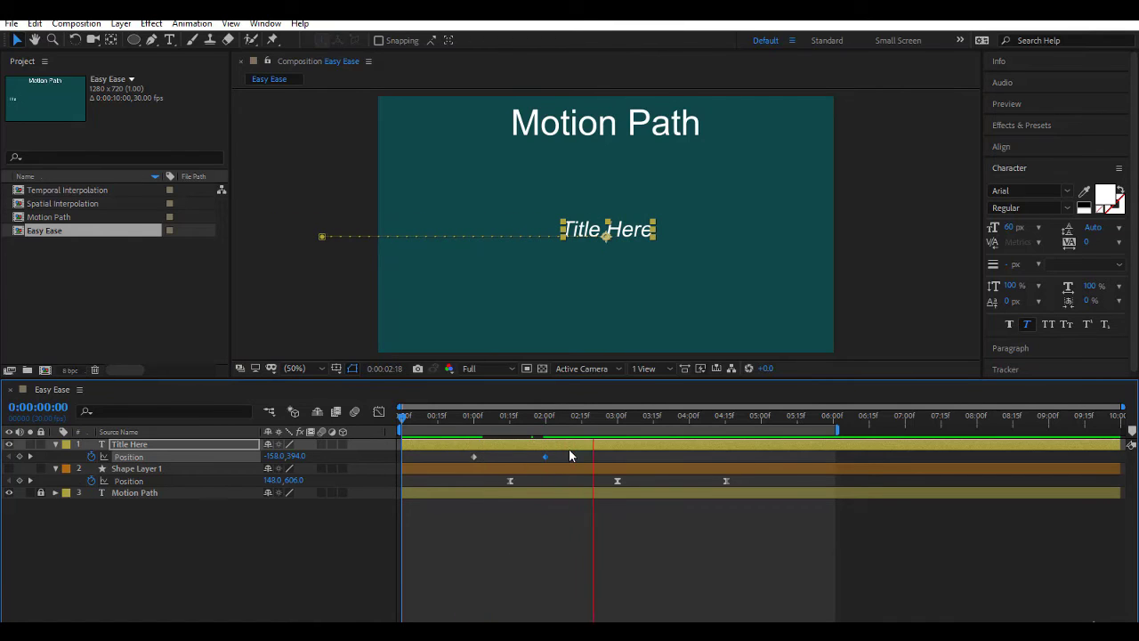
left_click_drag(570, 458, 458, 467)
key("F9")
left_click(379, 411)
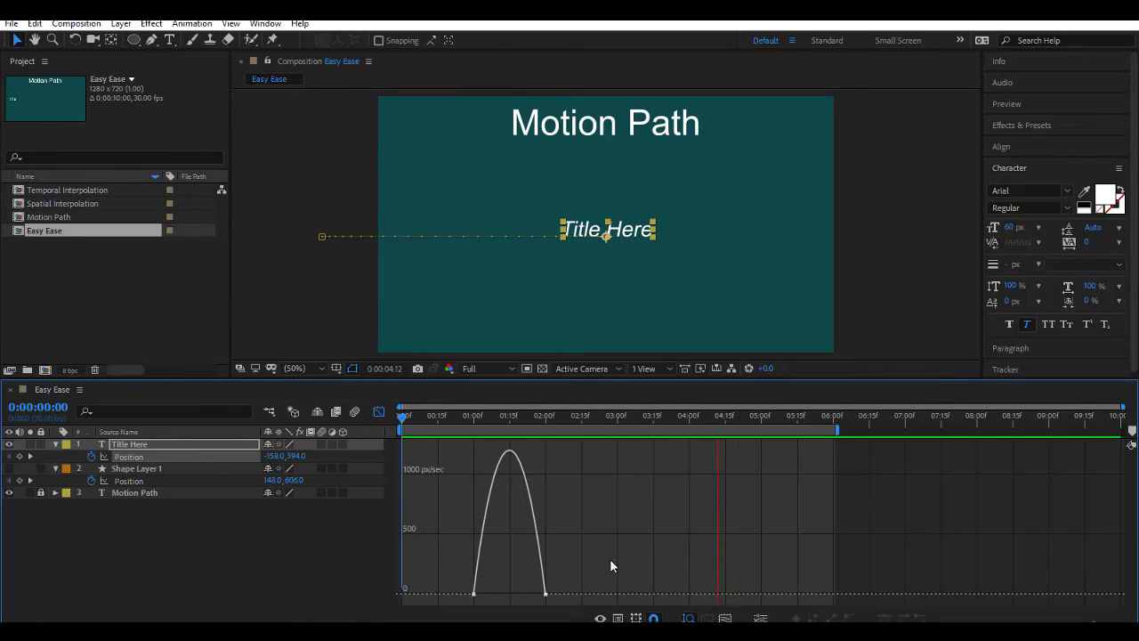
- Extend the second Position keyframe's incoming handle to about 0:00:01:15 and move that keyframe to 0:00:03:00
left_click_drag(590, 575, 489, 596)
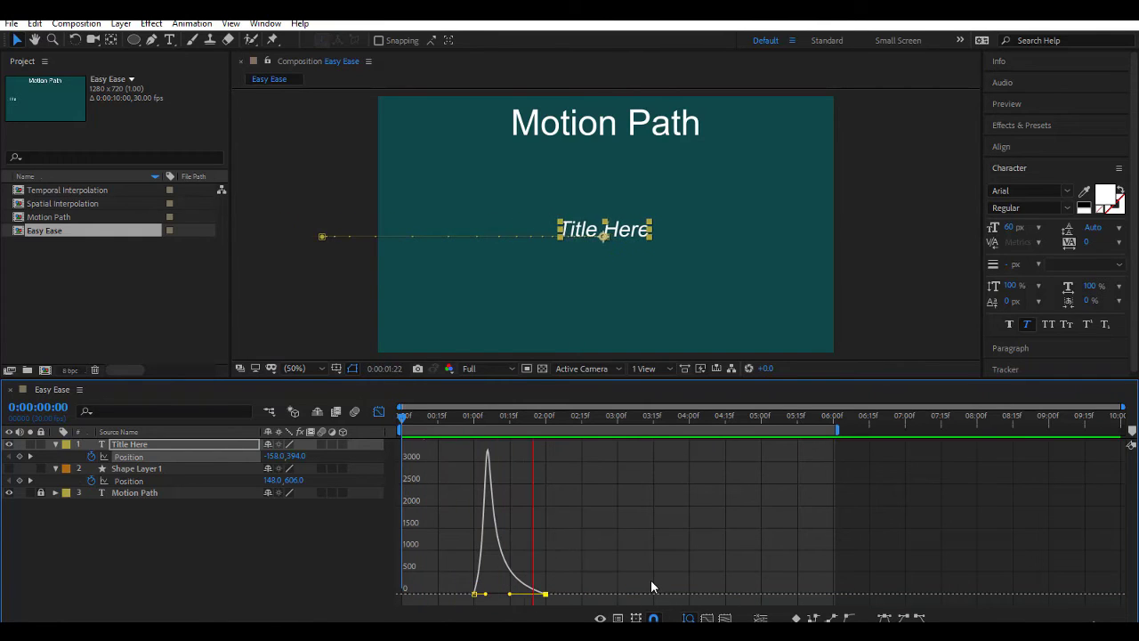
left_click(548, 594)
left_click_drag(547, 595, 624, 593)
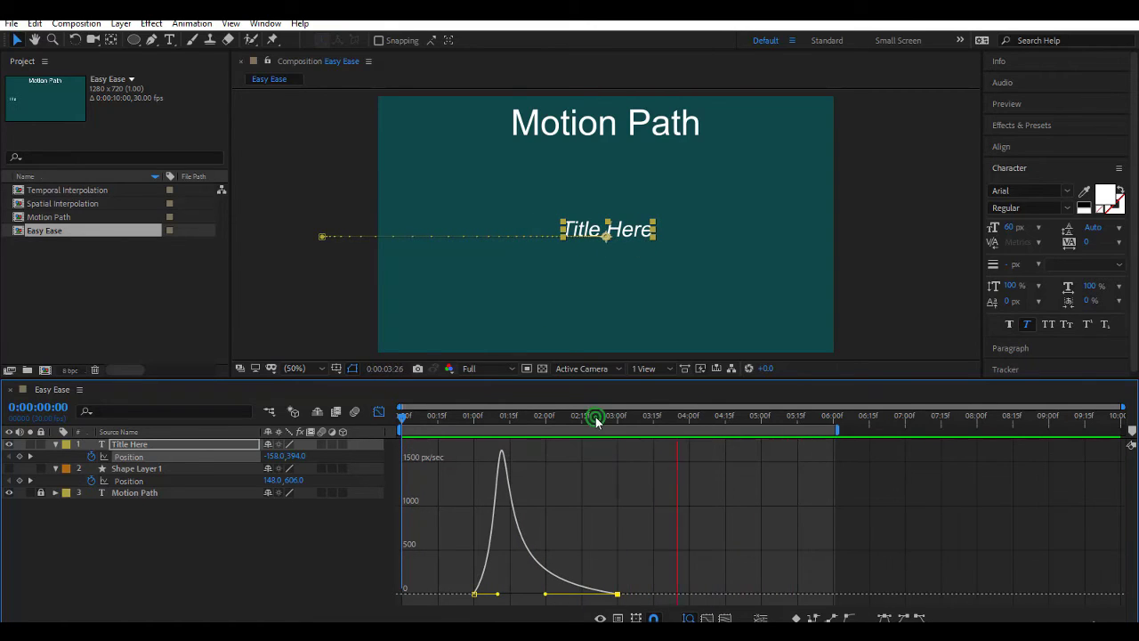
- Hold the title's Position with a keyframe at 0:00:04:04, and move it off-frame to 1432, 394 at 0:00:05:15
left_click_drag(596, 416, 698, 451)
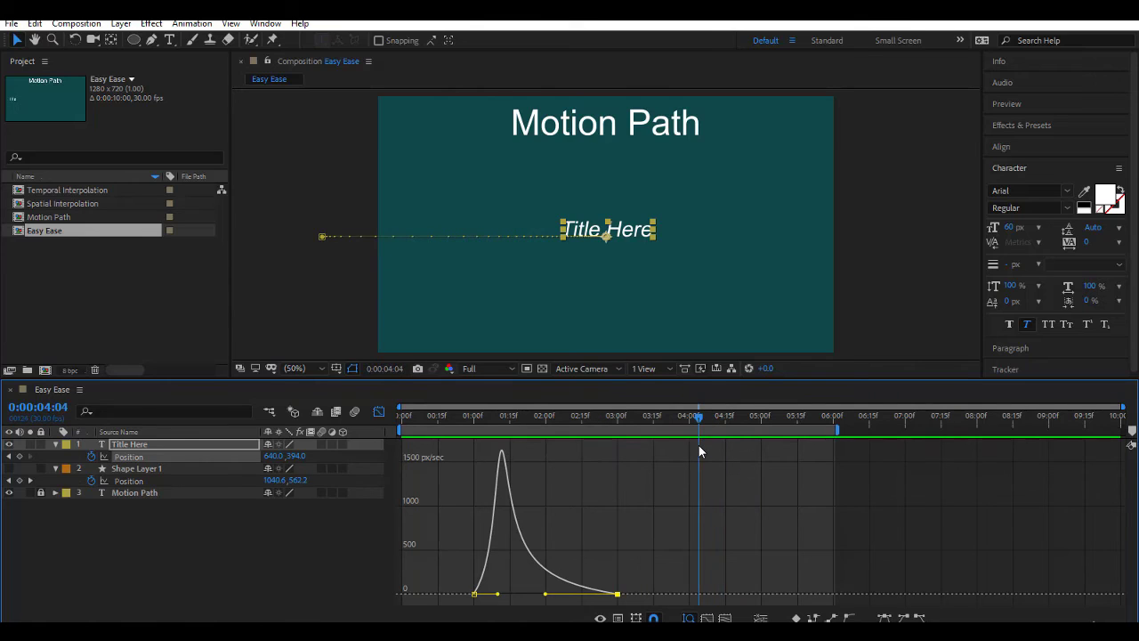
left_click(20, 456)
left_click_drag(699, 417, 799, 433)
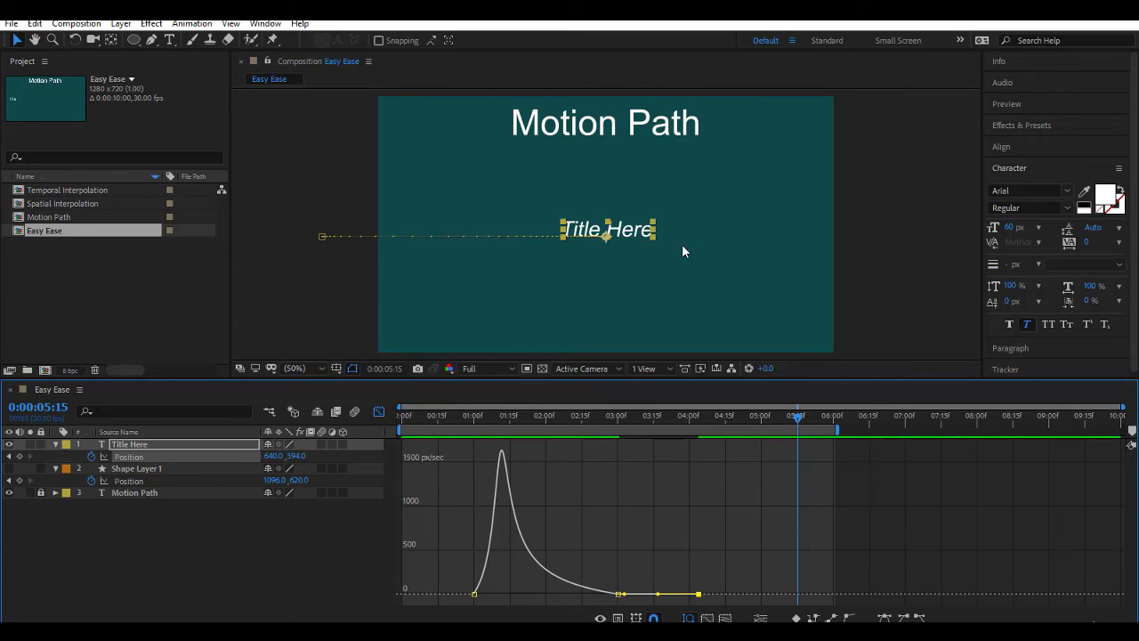
left_click_drag(644, 239, 929, 245)
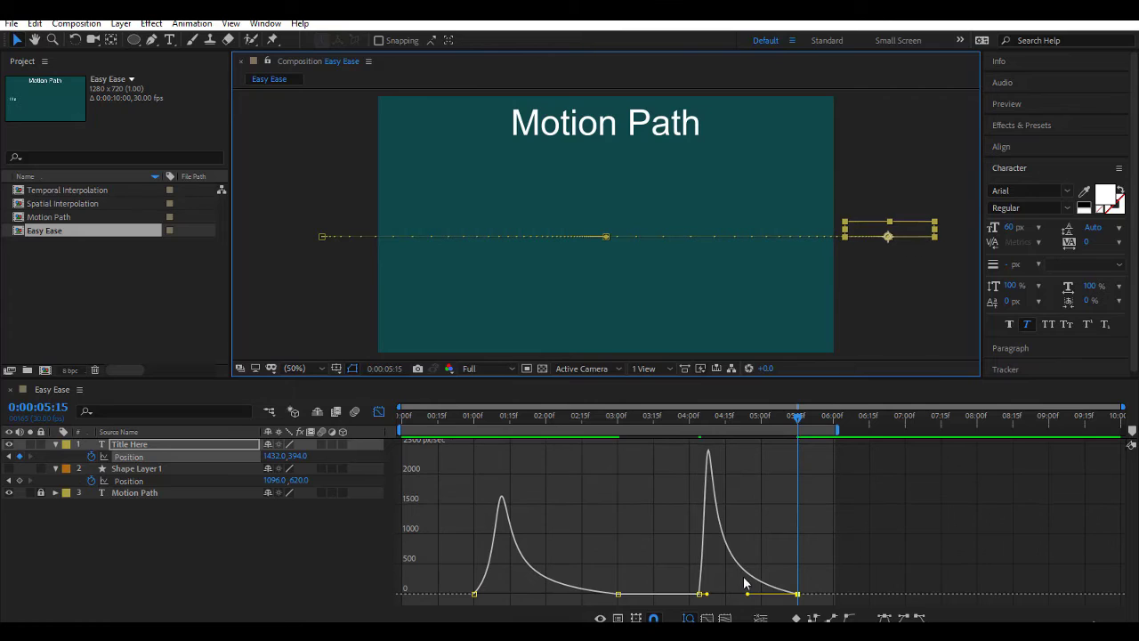
- Apply Easy Ease to the last two Position keyframes, extend their facing handles to about 0:00:04:24 and 0:00:05:04, and preview
left_click_drag(670, 574, 825, 606)
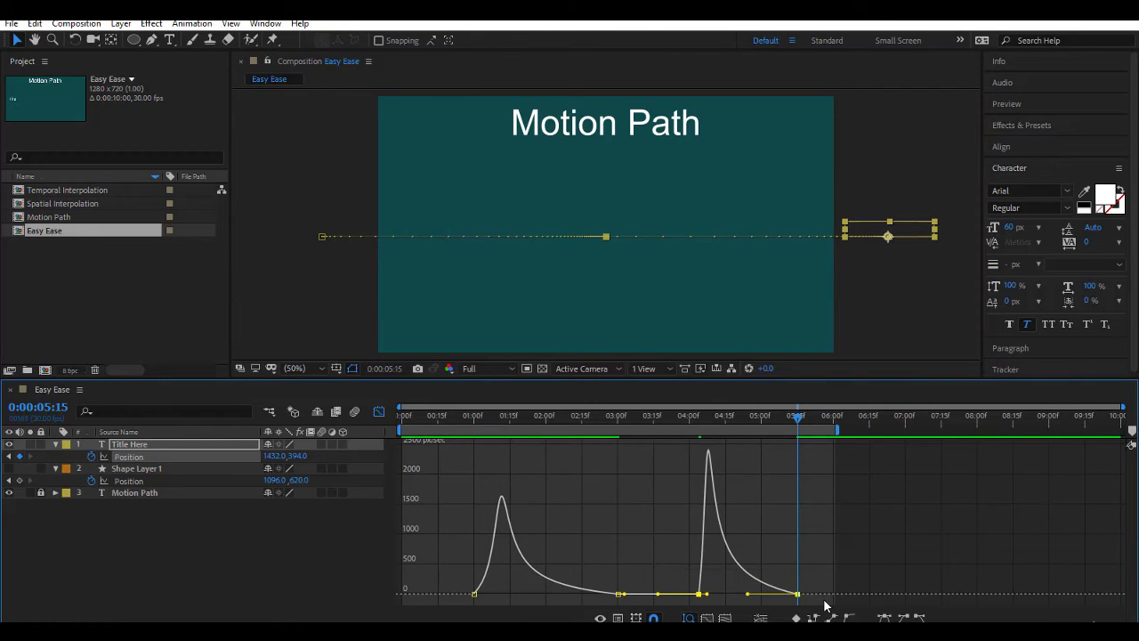
key("F9")
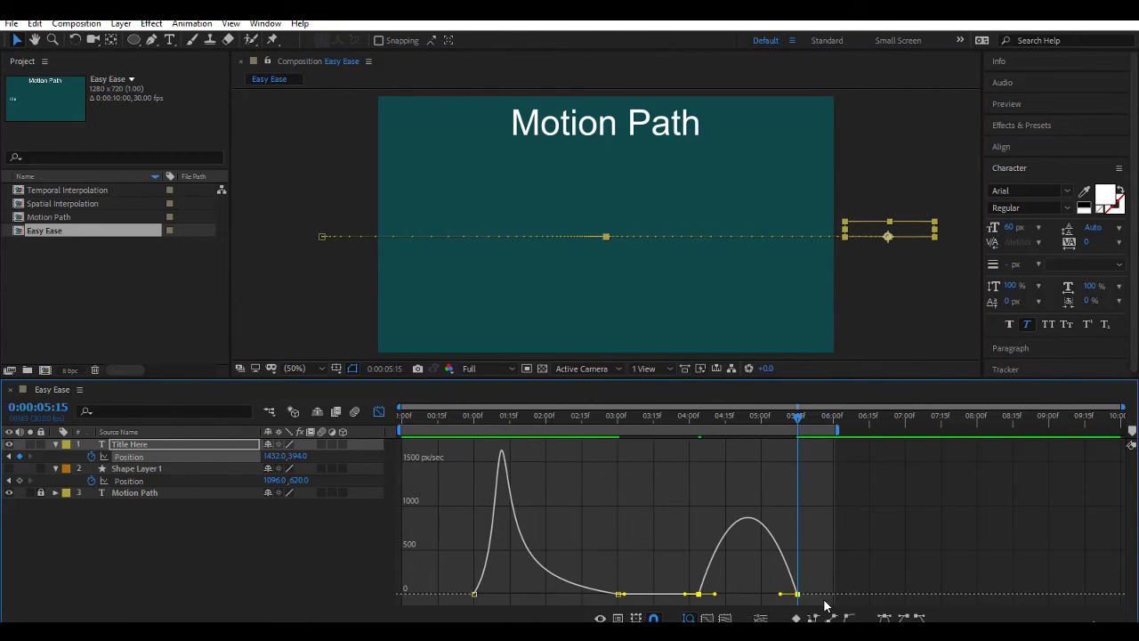
left_click_drag(713, 594, 763, 601)
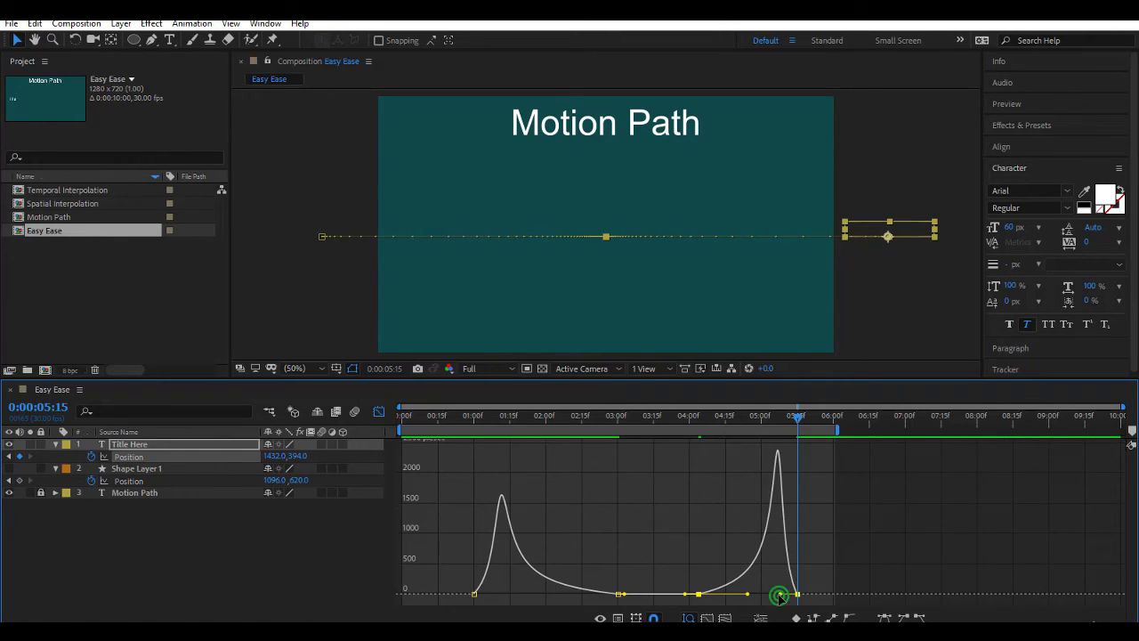
left_click_drag(779, 596, 771, 594)
left_click(429, 417)
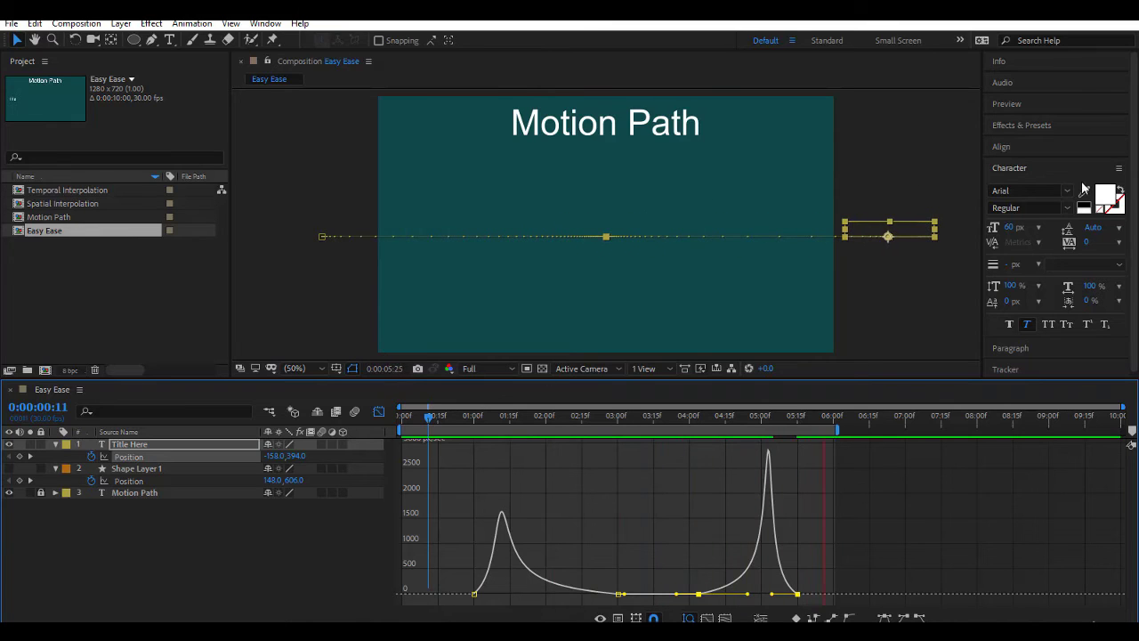
- Reapply Easy Ease to all title Position keyframes, extending the second's incoming handle to about 0:00:02:00 and the third's outgoing handle to about 0:00:04:22
left_click(380, 410)
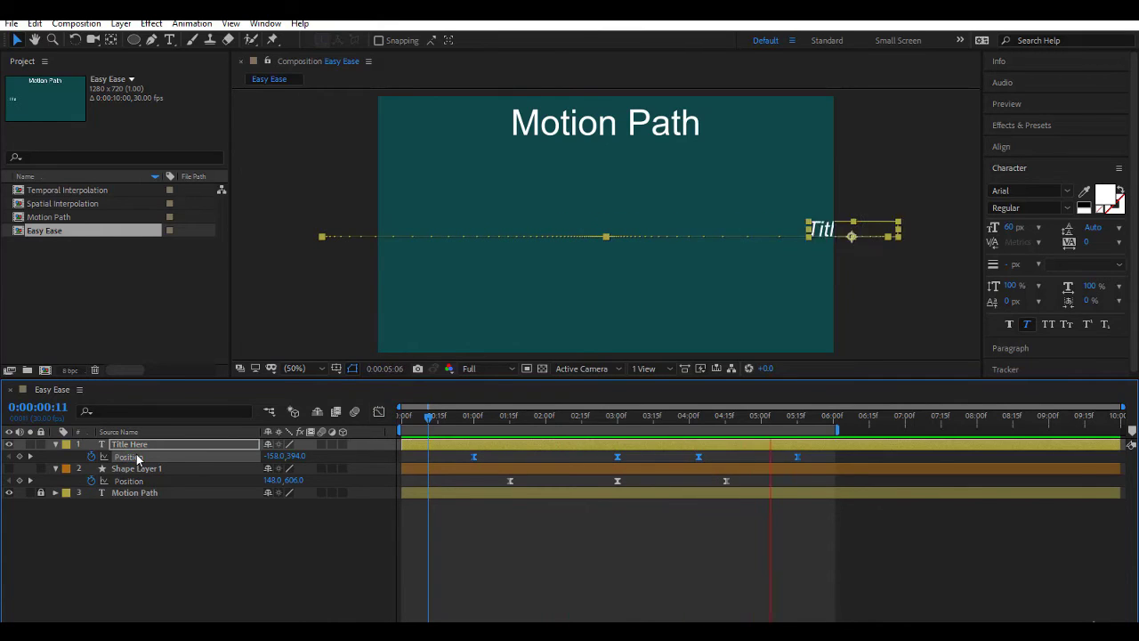
left_click(380, 410)
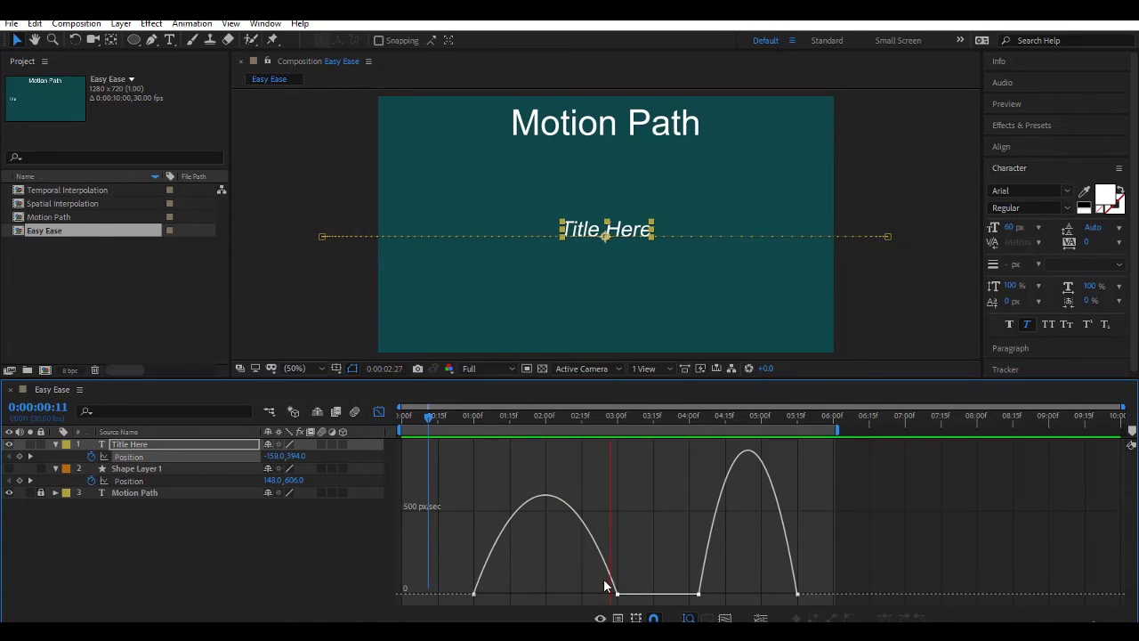
left_click_drag(604, 578, 549, 599)
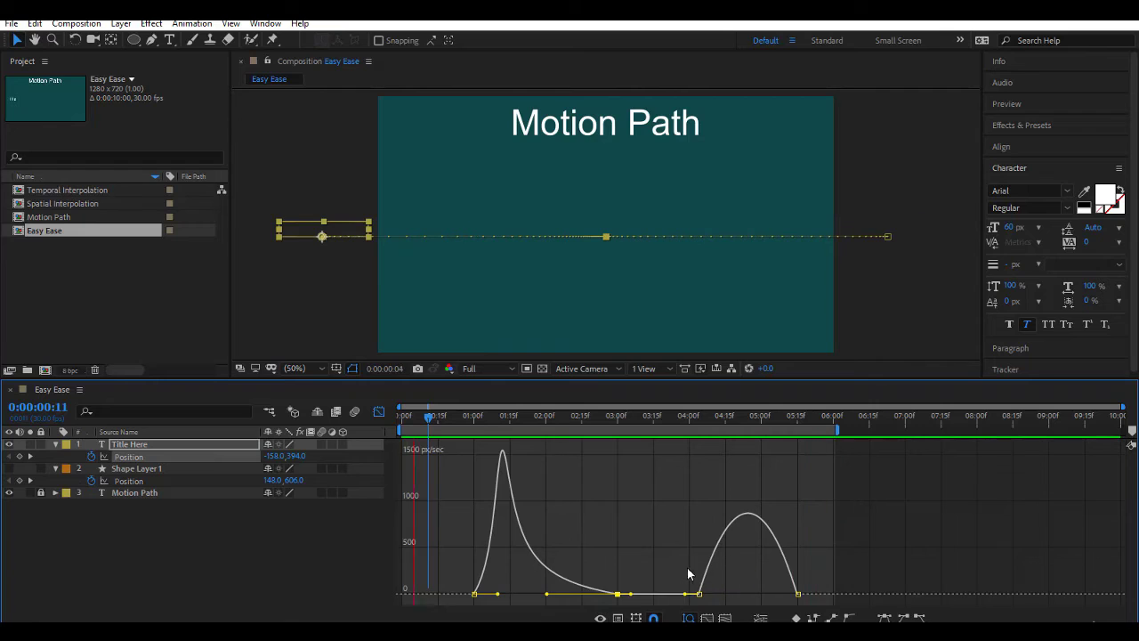
left_click_drag(686, 572, 742, 593)
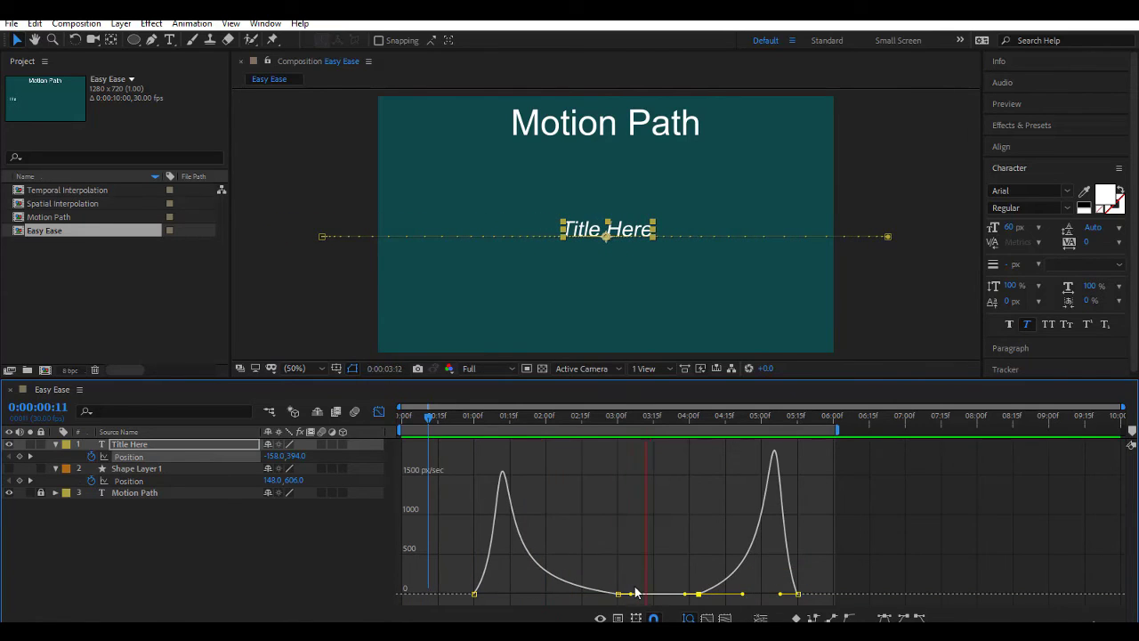
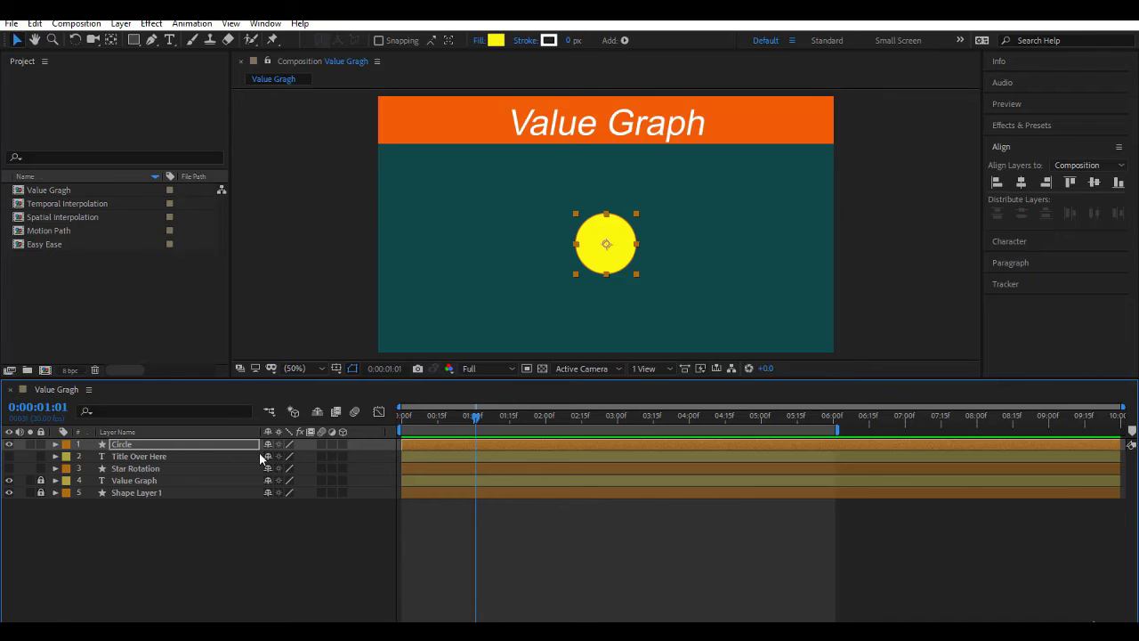
- In the Value Gragh composition, keyframe the Circle layer's Scale at 100% at 0:00:01:01 and 0% at 0:00:00:15
key("Return")
key("s")
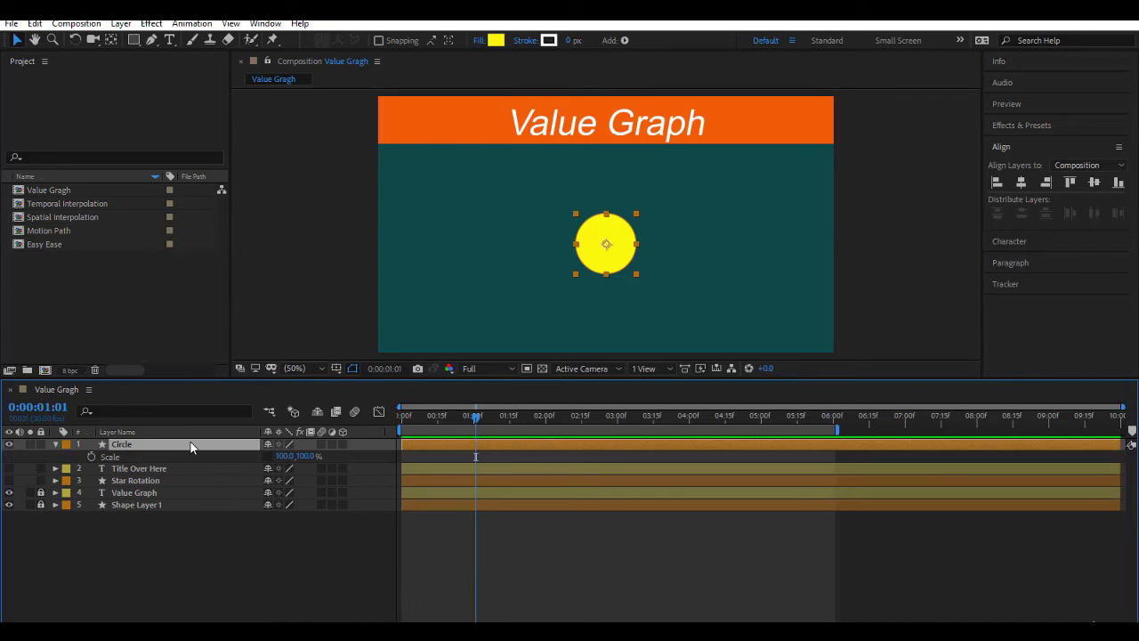
left_click(92, 454)
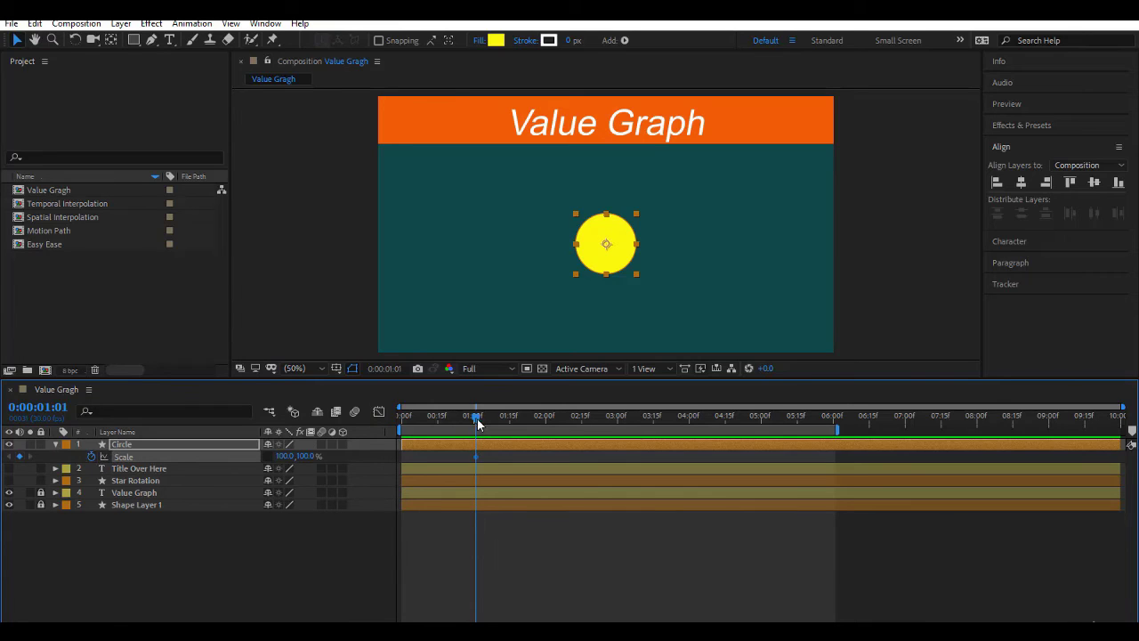
left_click_drag(469, 426, 436, 439)
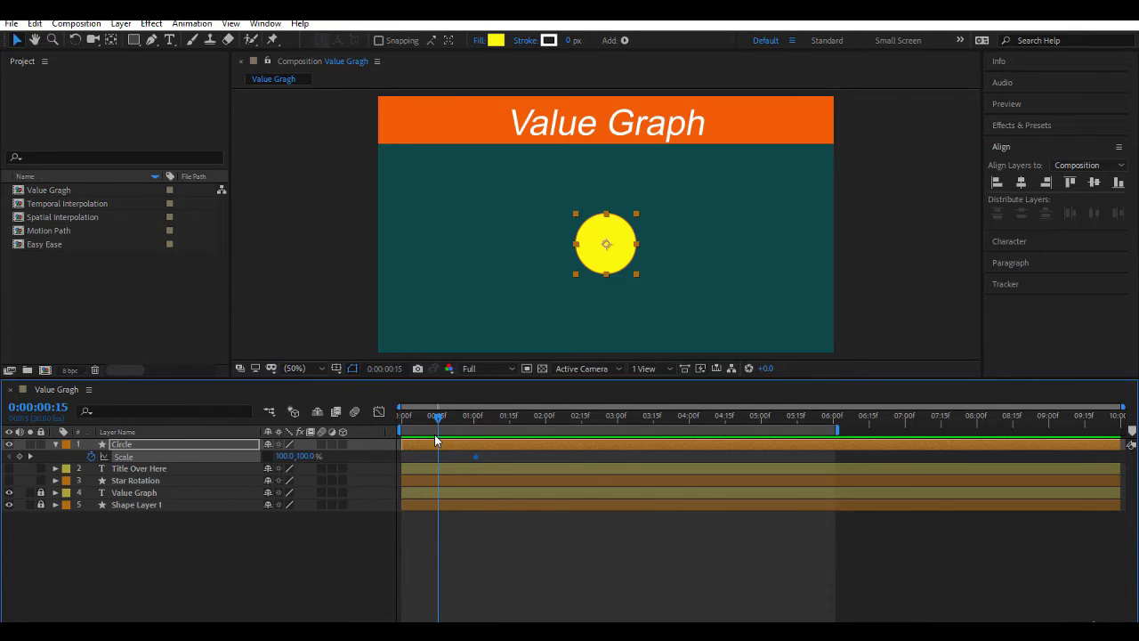
left_click(287, 456)
key("Return")
left_click(292, 455)
type("0")
key("Return")
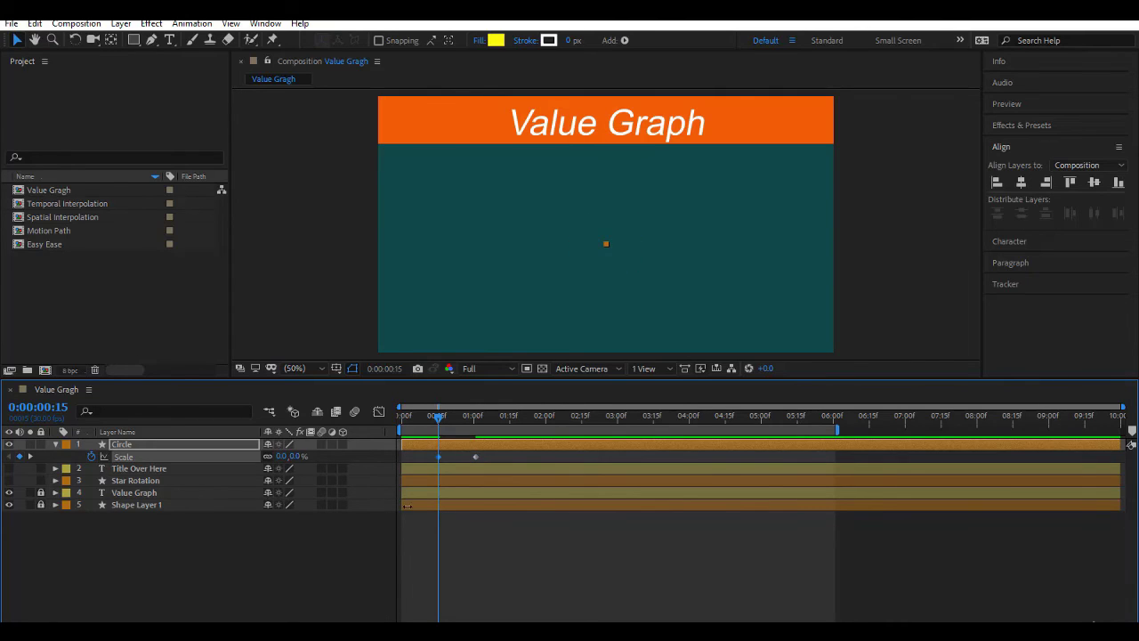
- Preview the Circle's growth, return to 0:00:00:00, apply Easy Ease to both Scale keyframes, and show their value graph
left_click(477, 537)
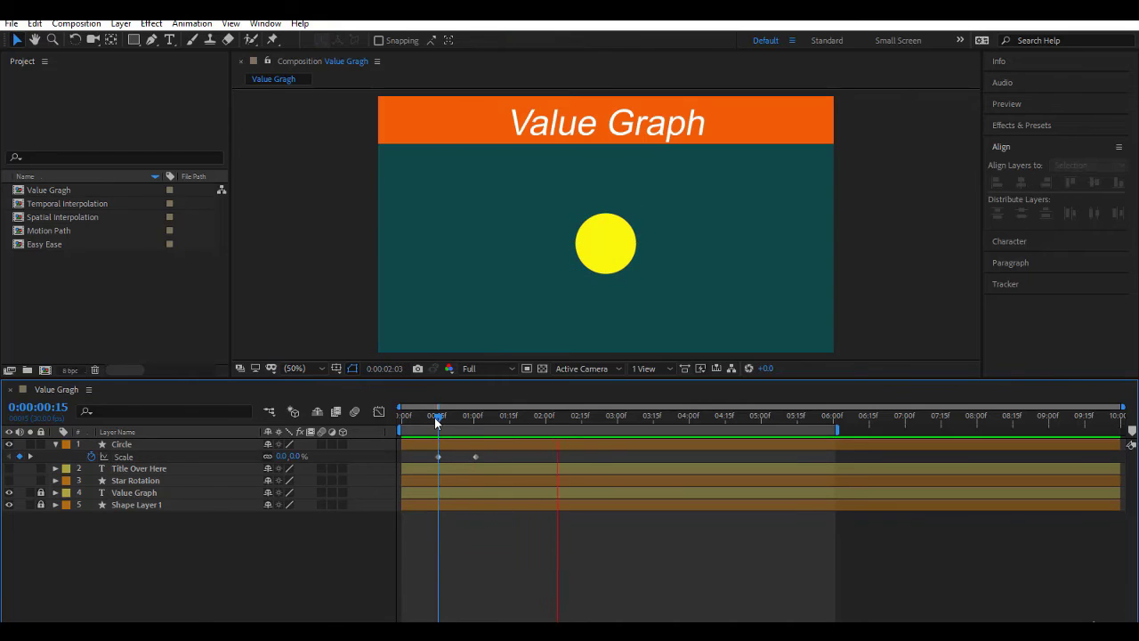
left_click_drag(434, 417, 390, 445)
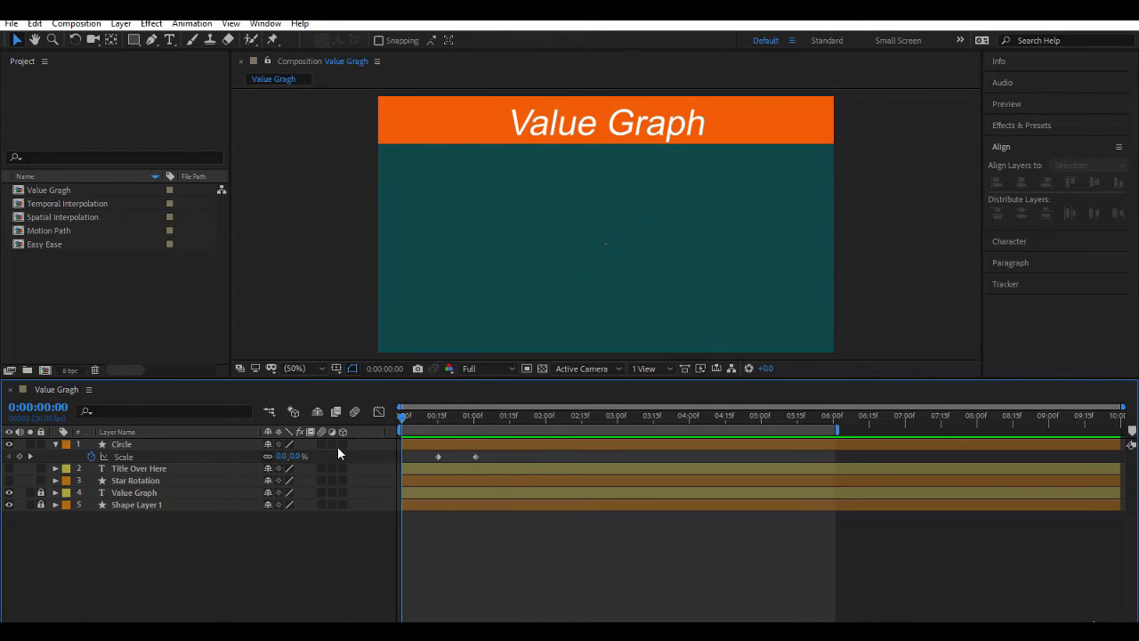
left_click(187, 460)
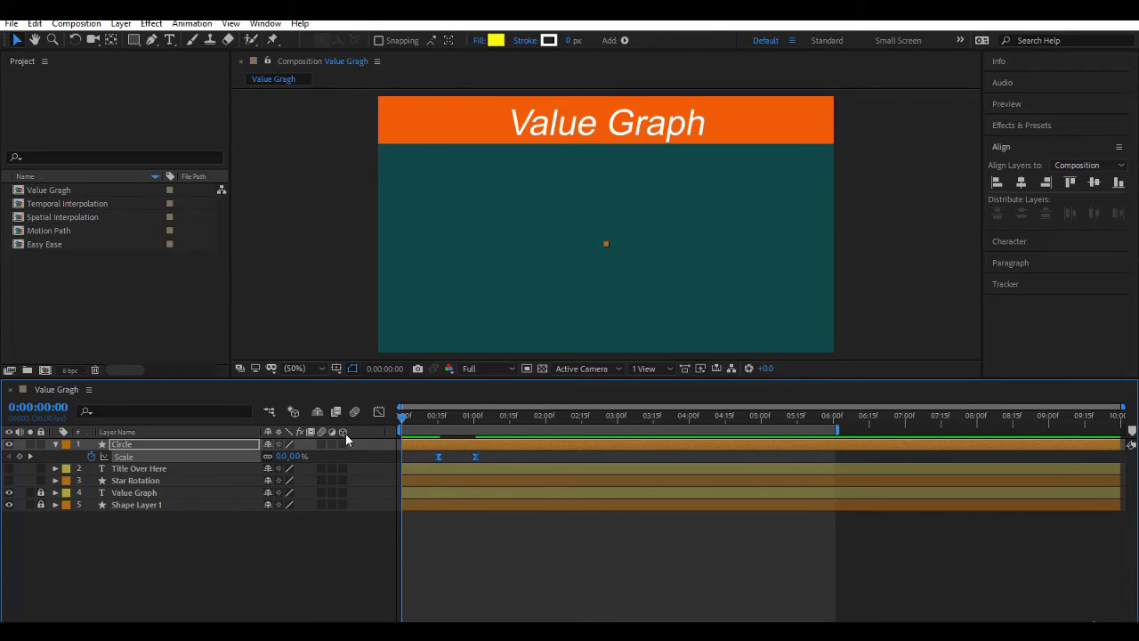
left_click(378, 412)
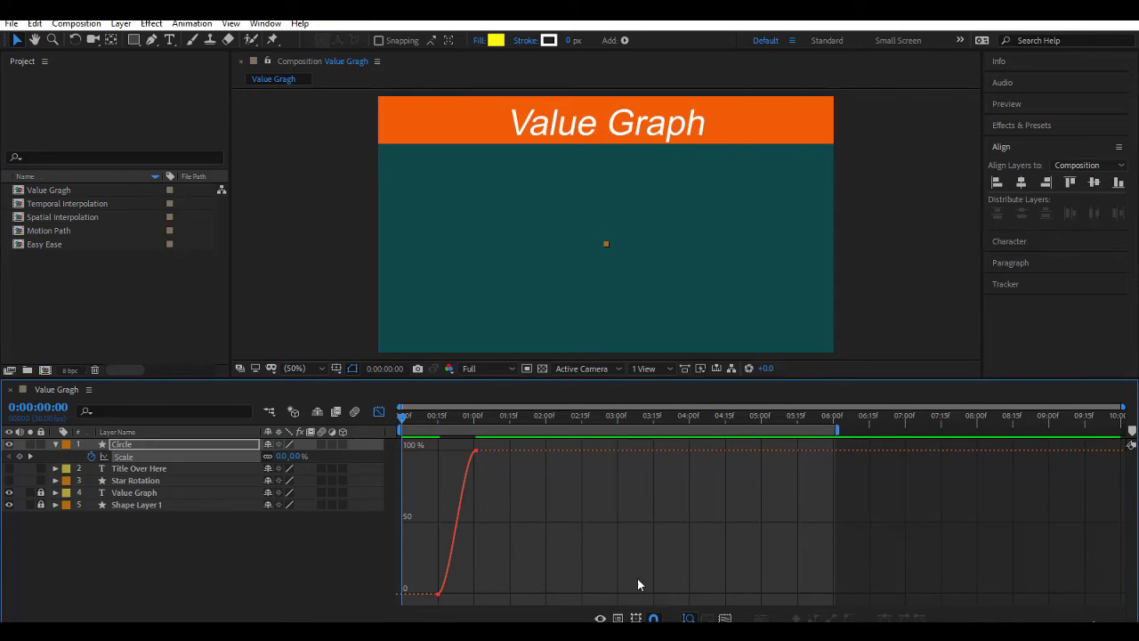
left_click(618, 618)
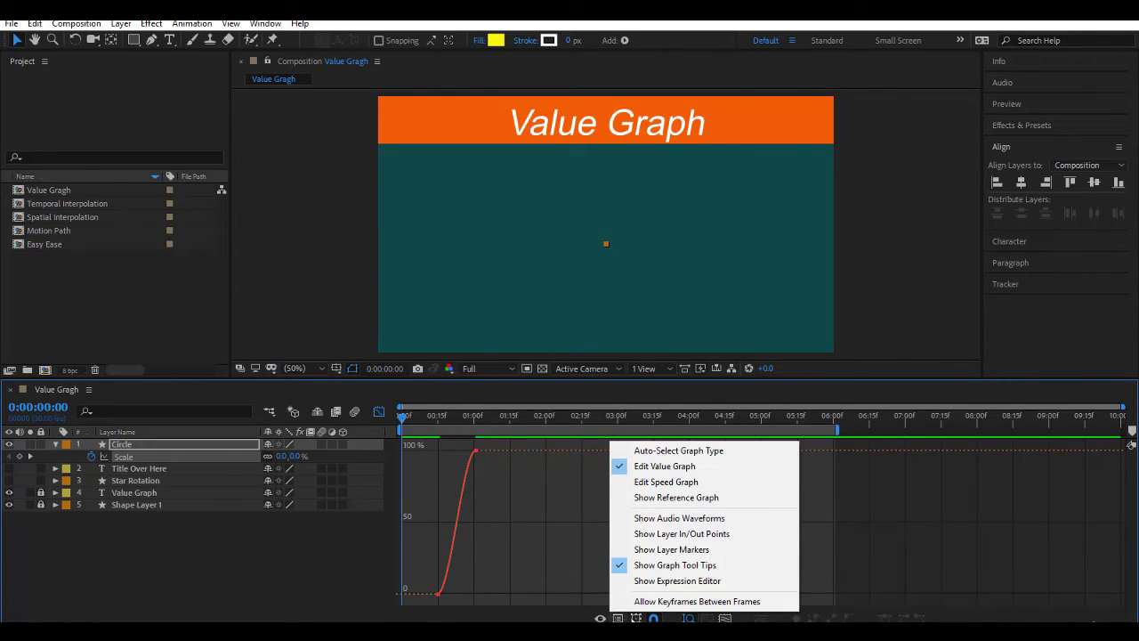
left_click(671, 468)
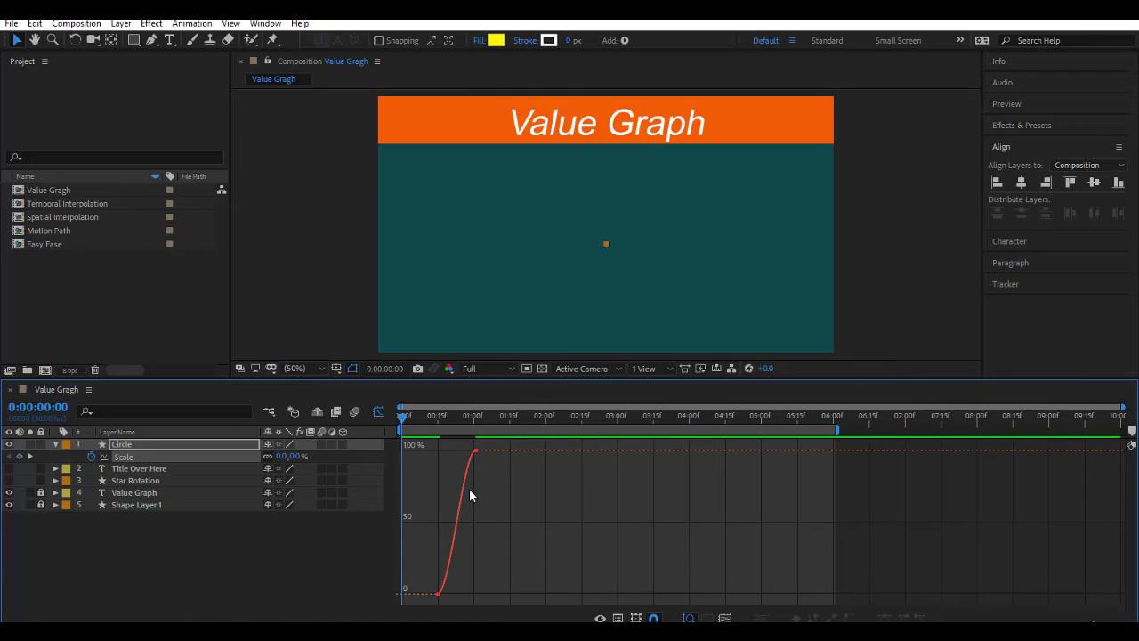
- Unlink the Circle's Scale dimensions, lower the X curve's end keyframe to about 65%, and undo these changes
left_click(475, 451)
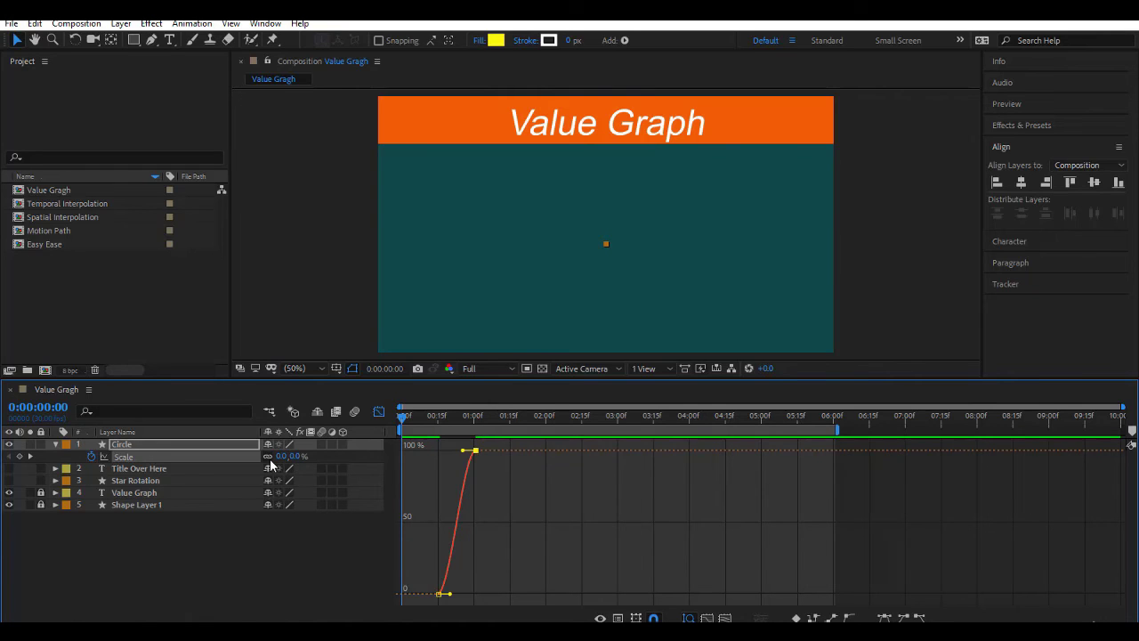
mouse_move(478, 453)
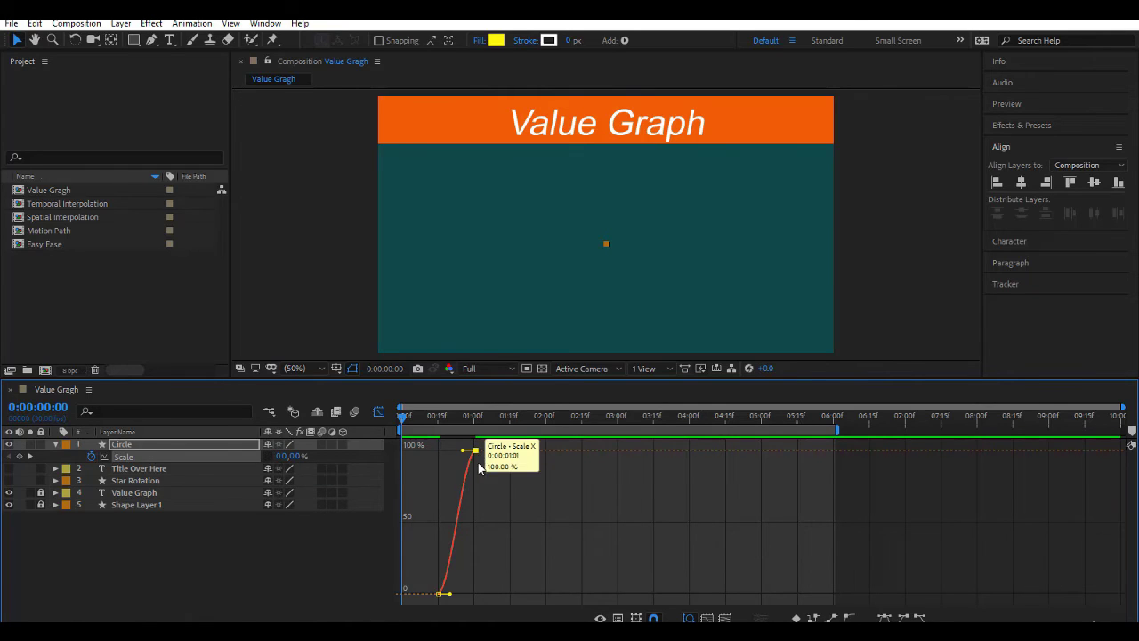
left_click_drag(477, 462, 478, 500)
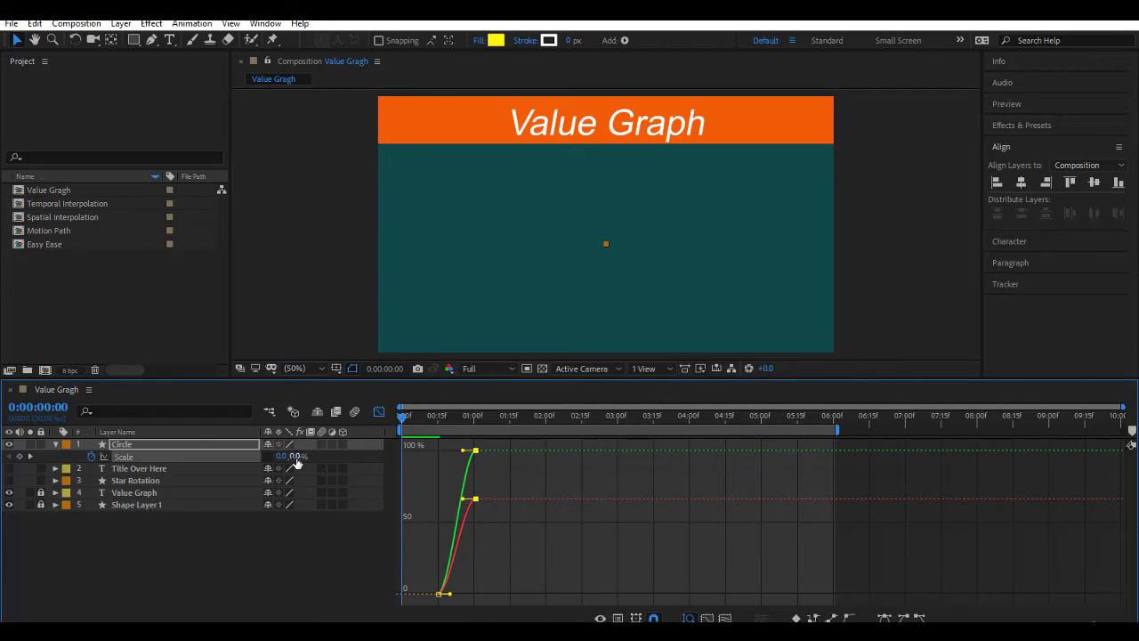
left_click(270, 458)
mouse_move(485, 505)
left_mouse_down()
mouse_move(471, 481)
mouse_move(473, 533)
mouse_move(478, 506)
left_mouse_up()
key("ctrl+z")
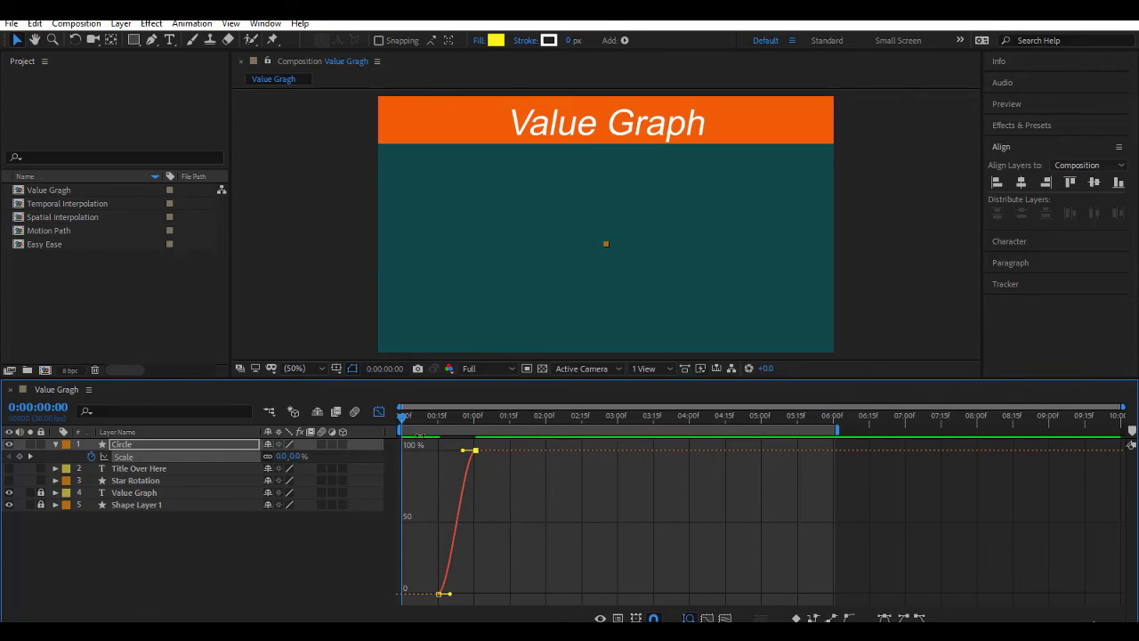
- Pull the incoming handle of the Circle's end Scale keyframe down to about 30% at 0:00:00:29 for an accelerating curve
key("equal")
key("equal")
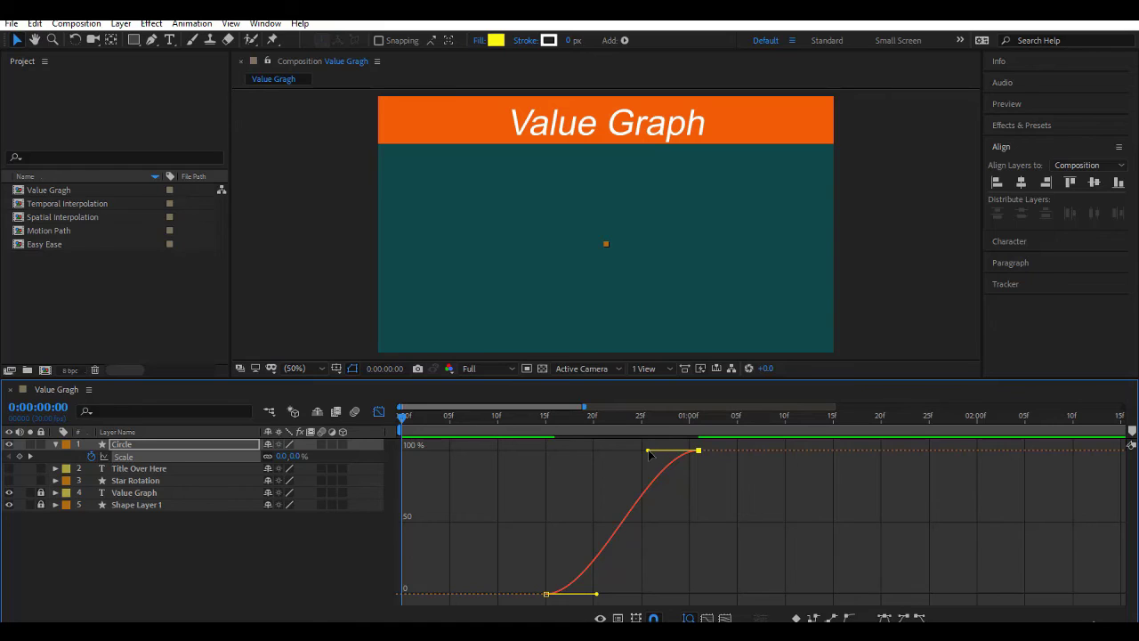
left_click_drag(650, 455, 681, 551)
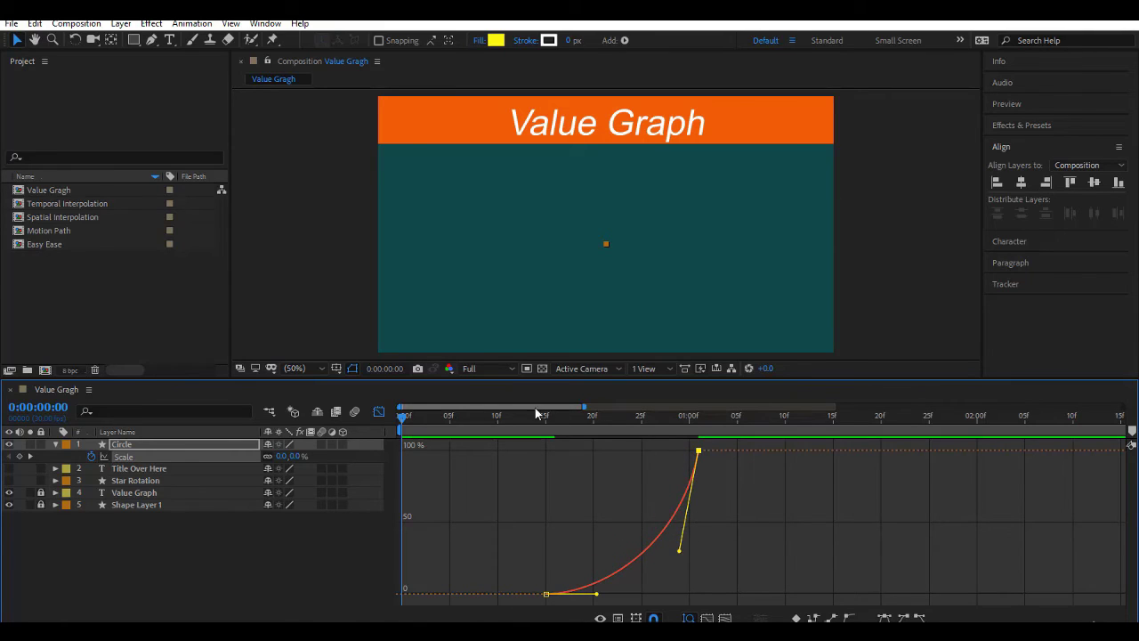
- End the work area at 0:00:01:24, preview the Circle's growth, and move the playhead to 0:00:01:01
left_click(919, 416)
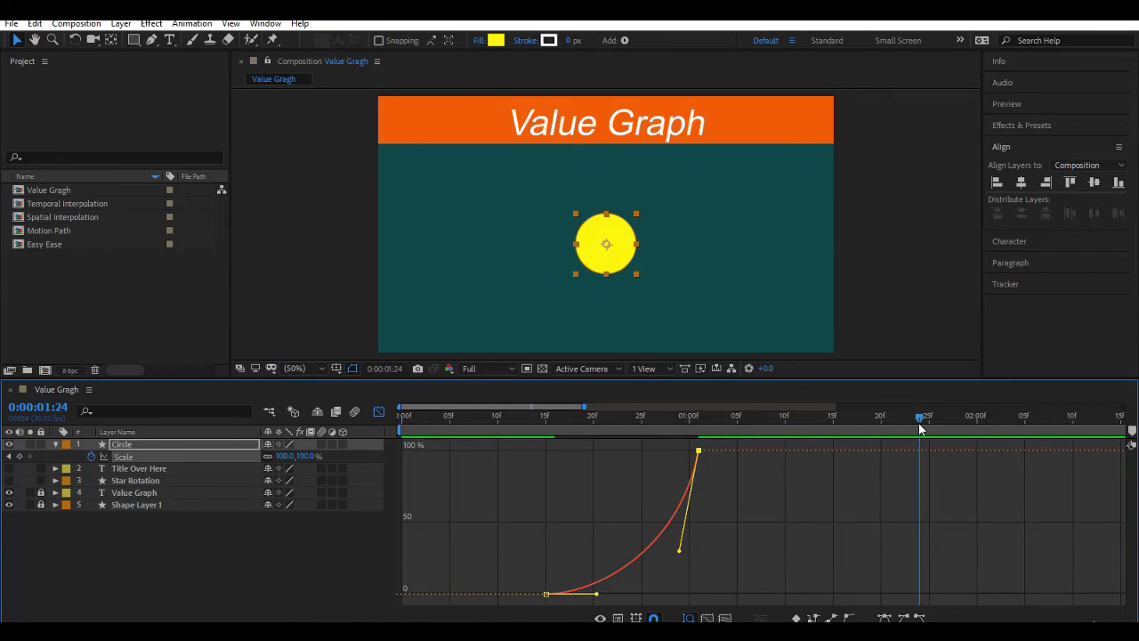
key("n")
key("space")
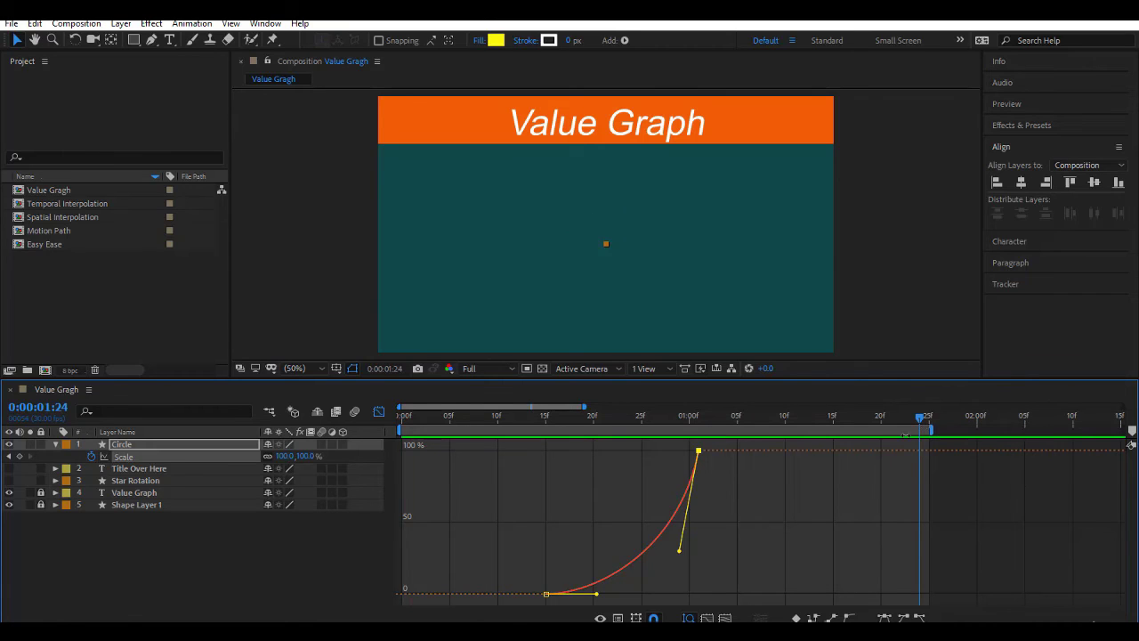
left_click(811, 486)
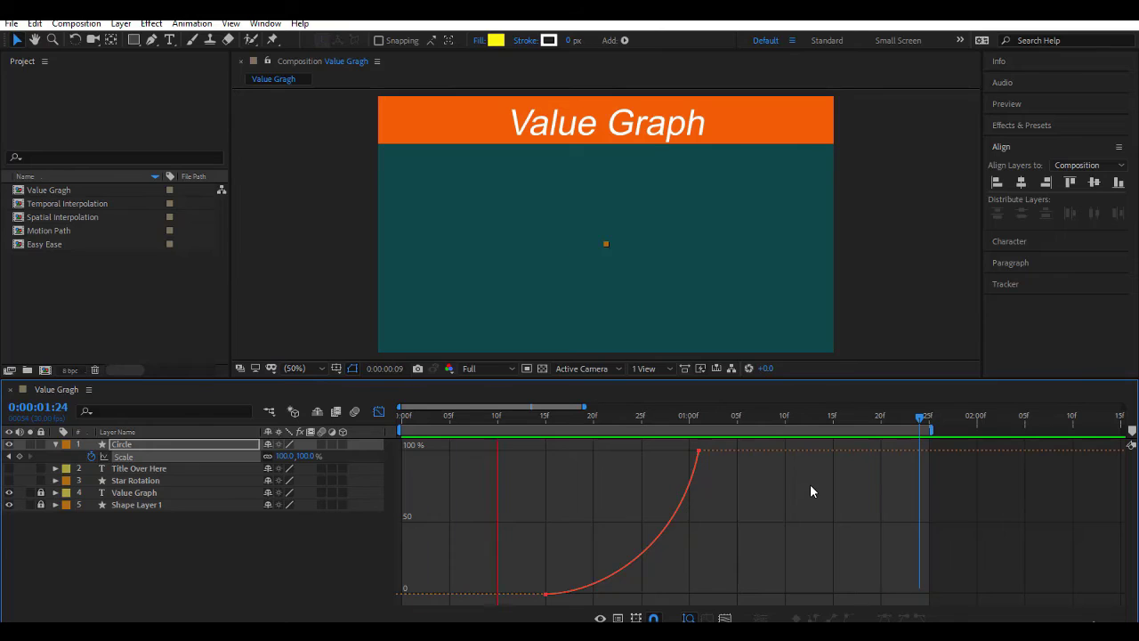
left_click(699, 452)
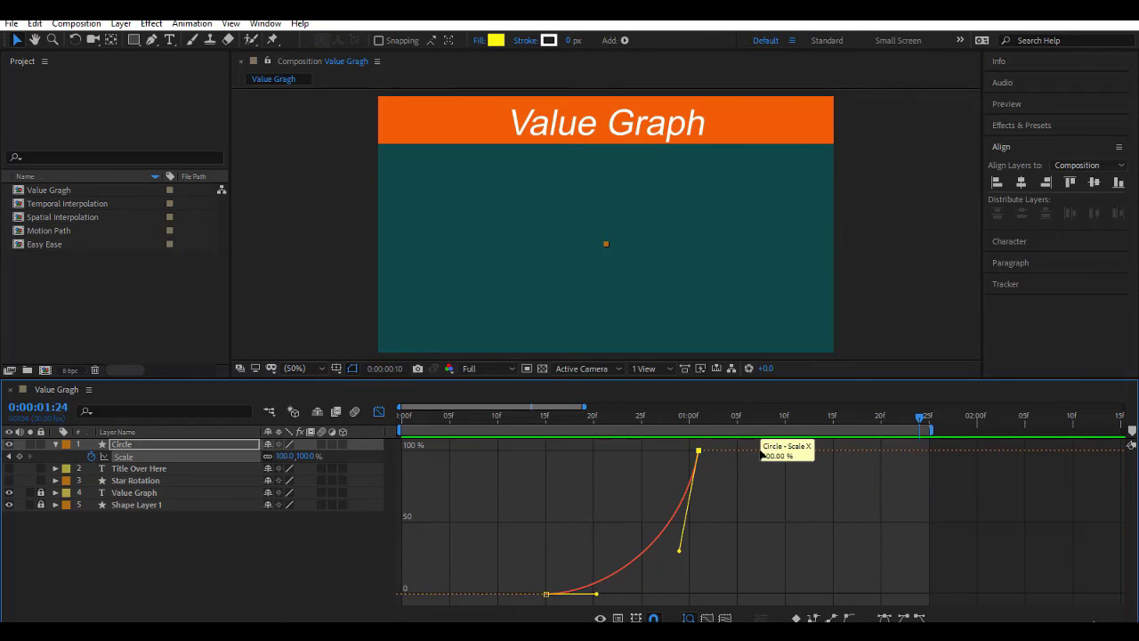
left_click(731, 496)
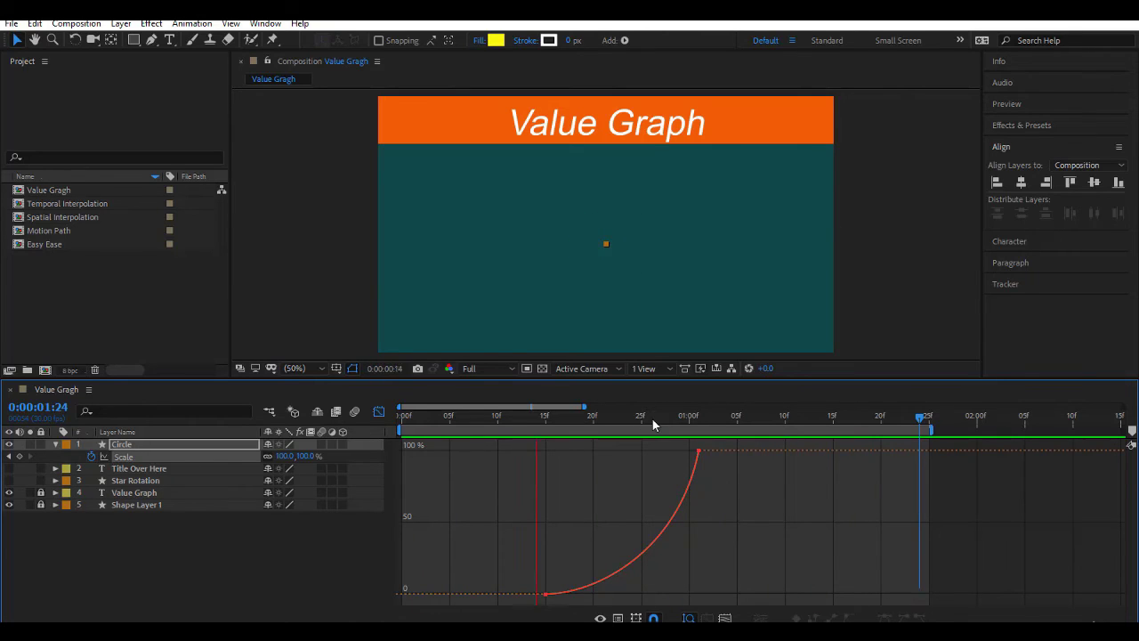
left_click_drag(658, 420, 700, 422)
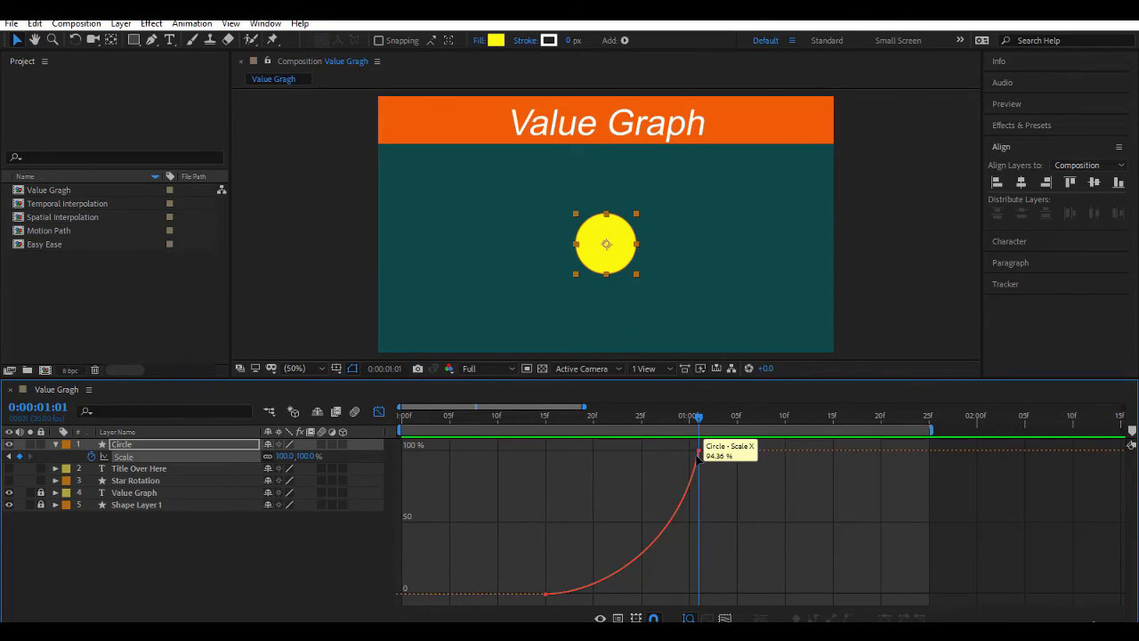
- Raise the end Scale keyframe's incoming handle above 150% at about 0:00:00:29 so the Circle overshoots, and preview the growth
left_click(698, 452)
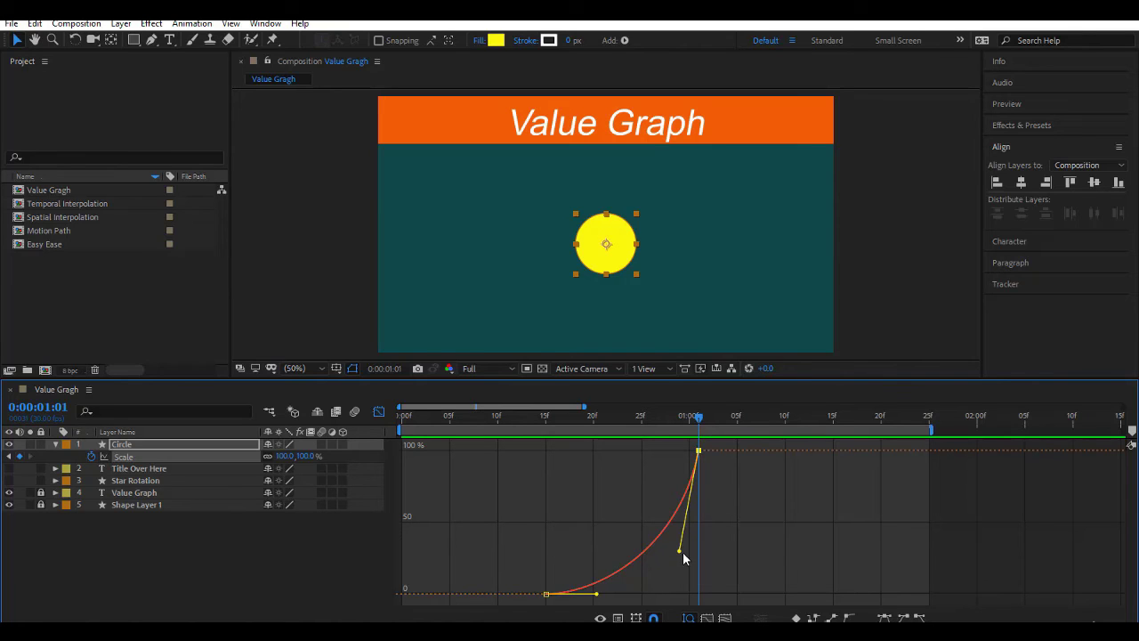
left_click_drag(680, 551, 662, 492)
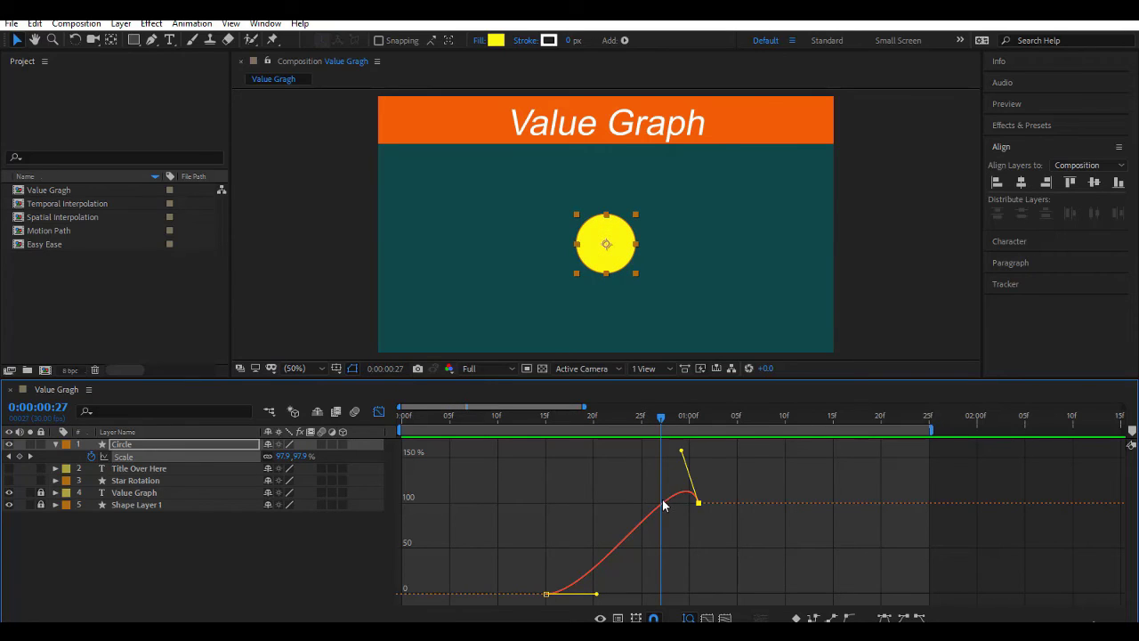
left_click_drag(659, 419, 388, 502)
key("space")
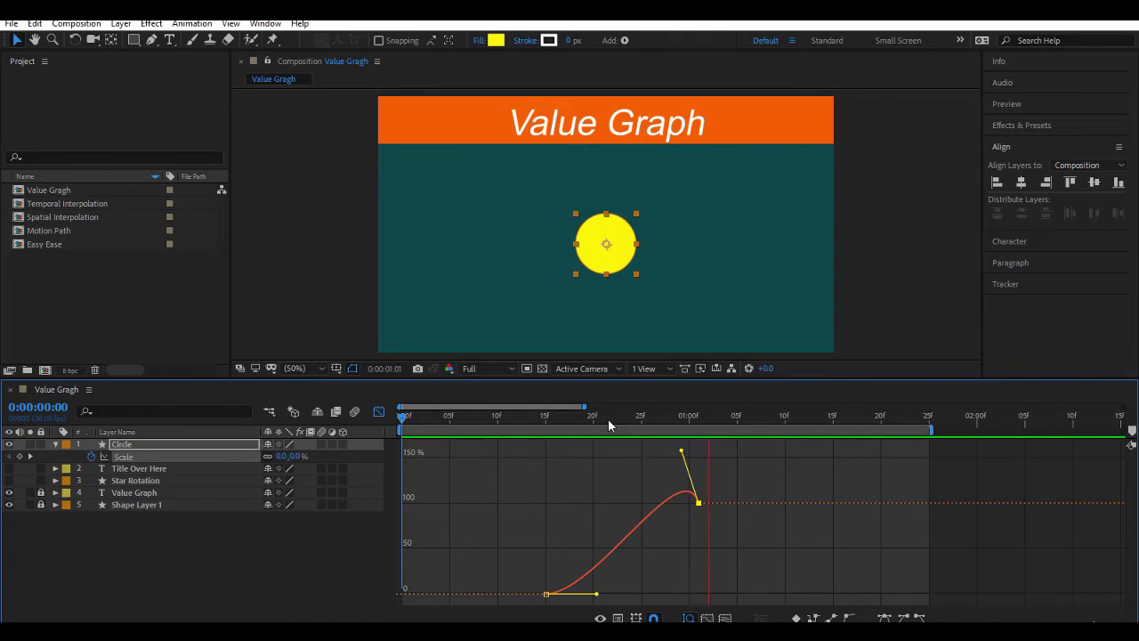
left_click_drag(608, 425, 646, 431)
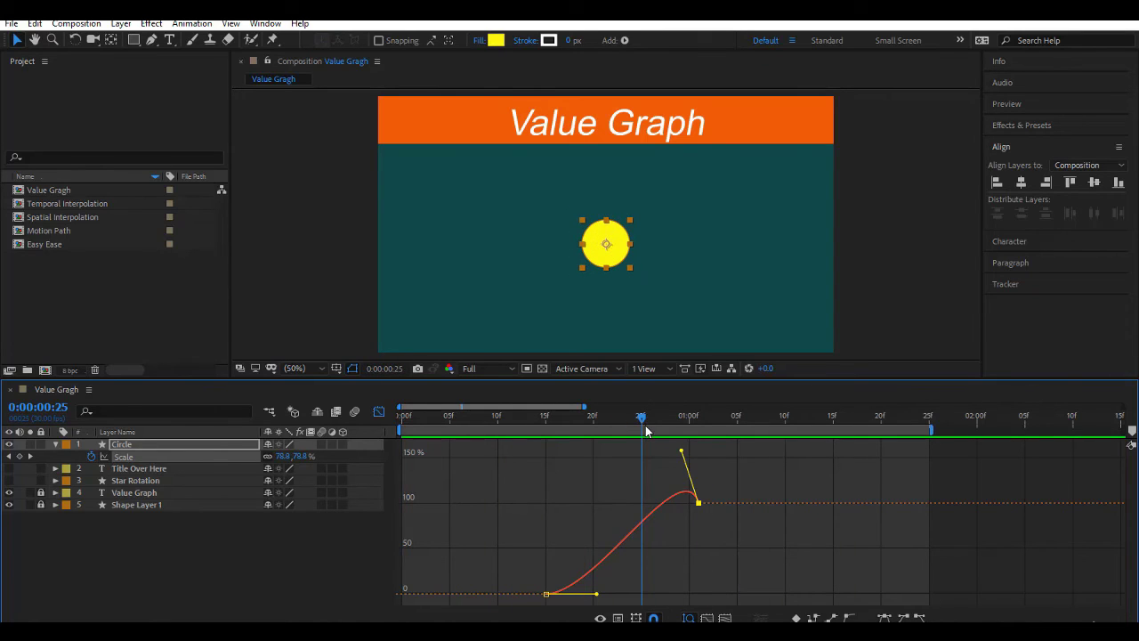
- Raise the start Scale keyframe's outgoing handle almost vertically to about 180%, preview the Circle, and go to 0:00:00:25
left_click_drag(598, 596, 488, 431)
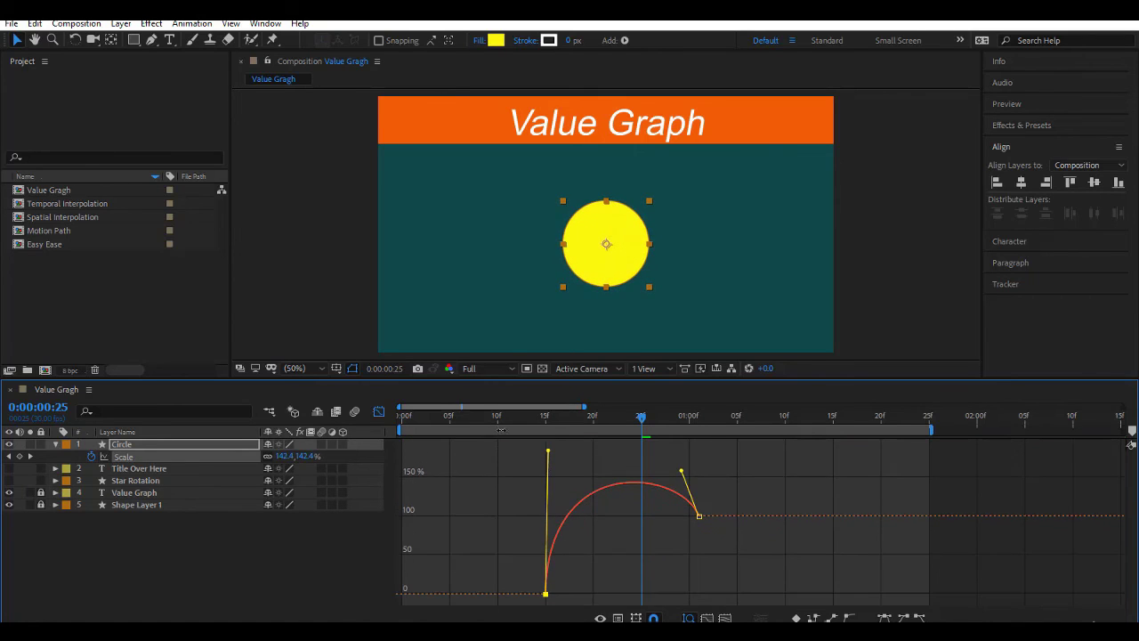
left_click(483, 419)
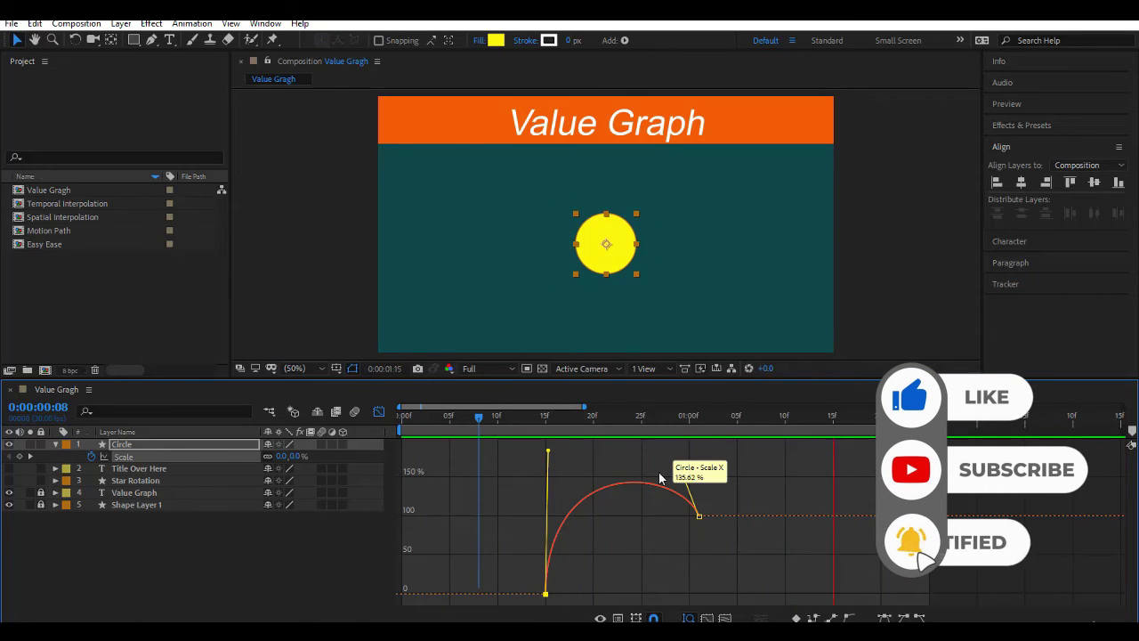
left_click(641, 415)
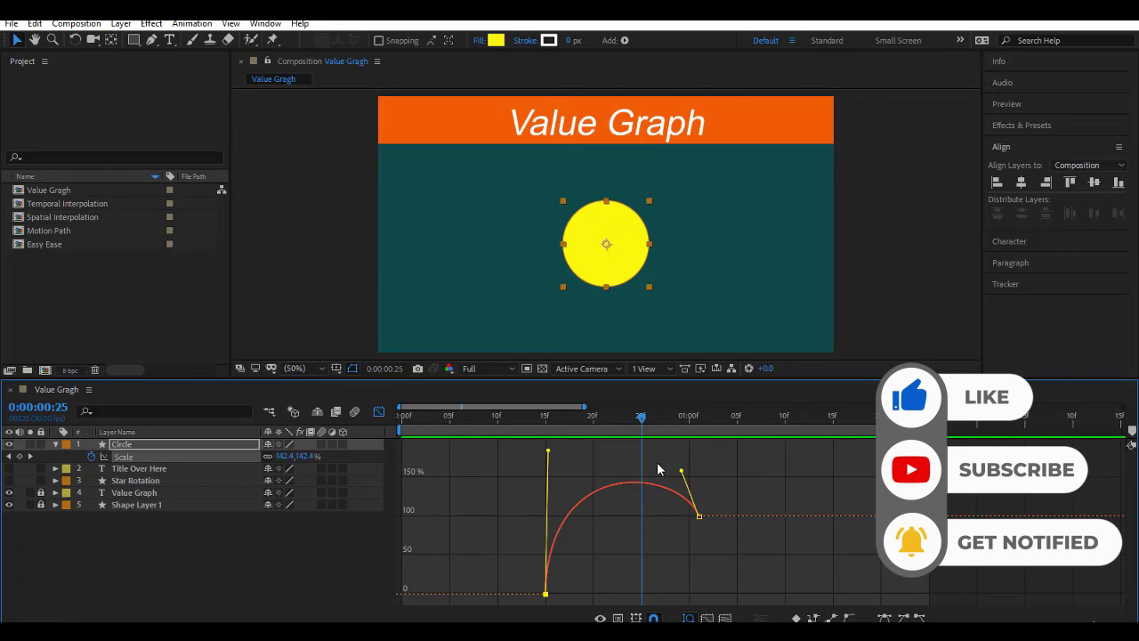
- Lower the end Scale keyframe's incoming handle to about 10% at 0:00:00:25 and review the Circle's growth up to 0:00:01:01
left_click_drag(681, 471, 638, 585)
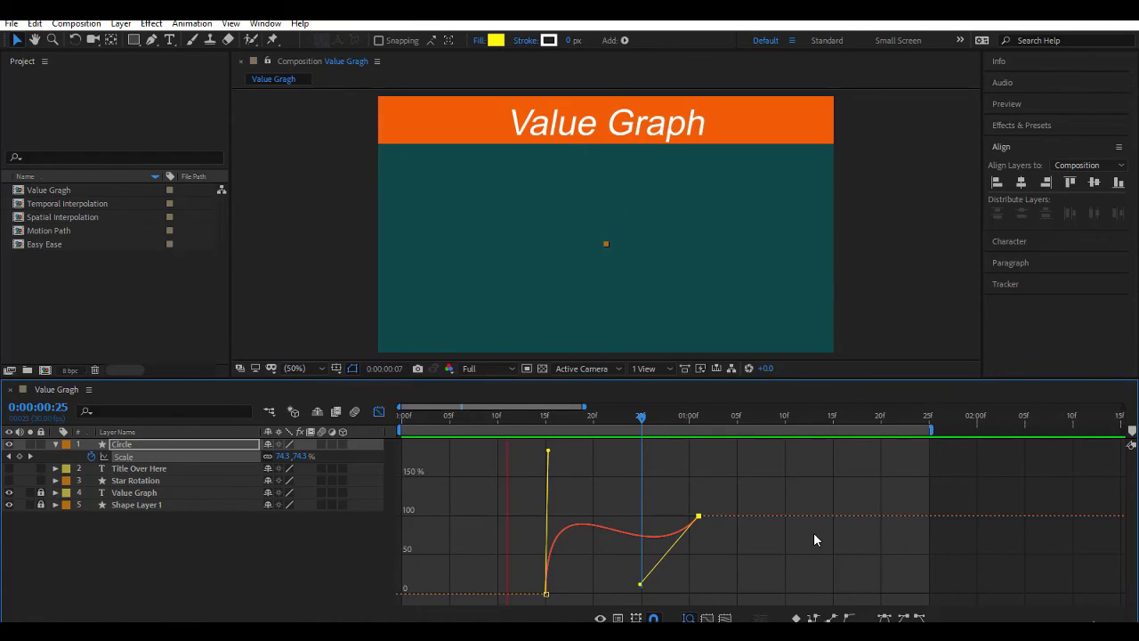
left_click(553, 419)
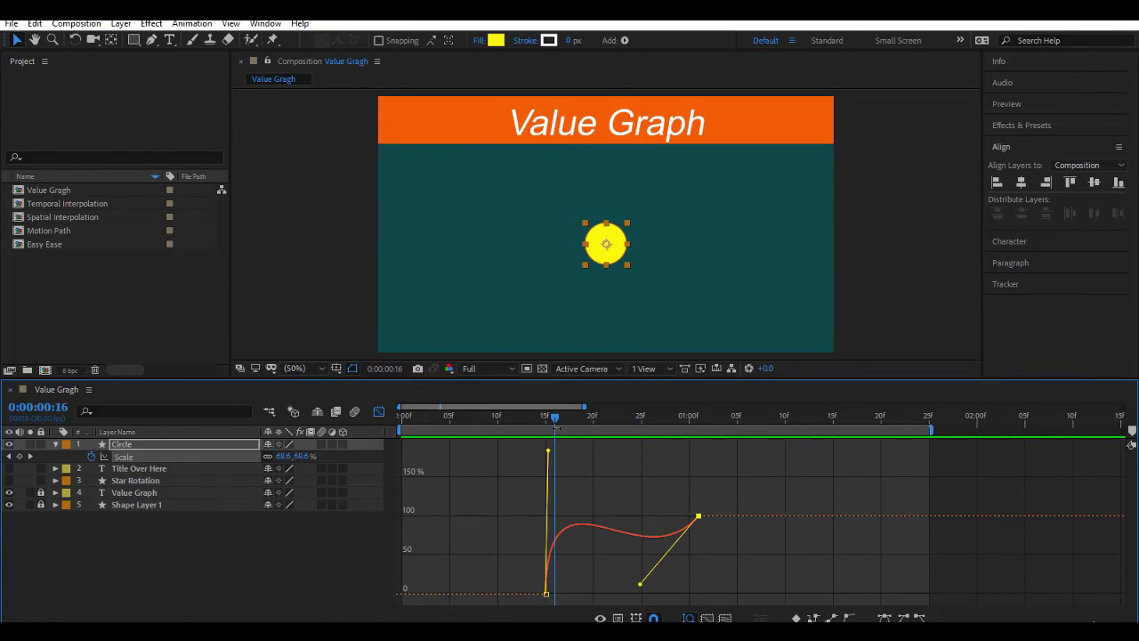
left_click_drag(557, 420, 703, 467)
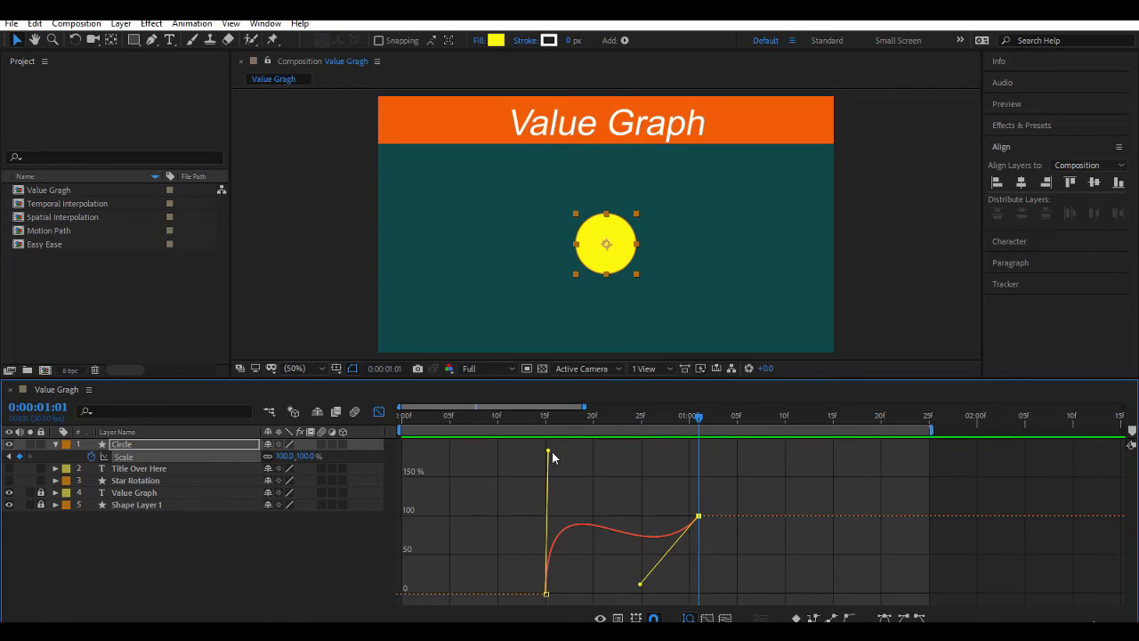
- Pull the start Scale keyframe's outgoing handle down to about -185%, preview the Circle, and move the playhead to 0:00:00:05
left_click_drag(547, 451, 549, 569)
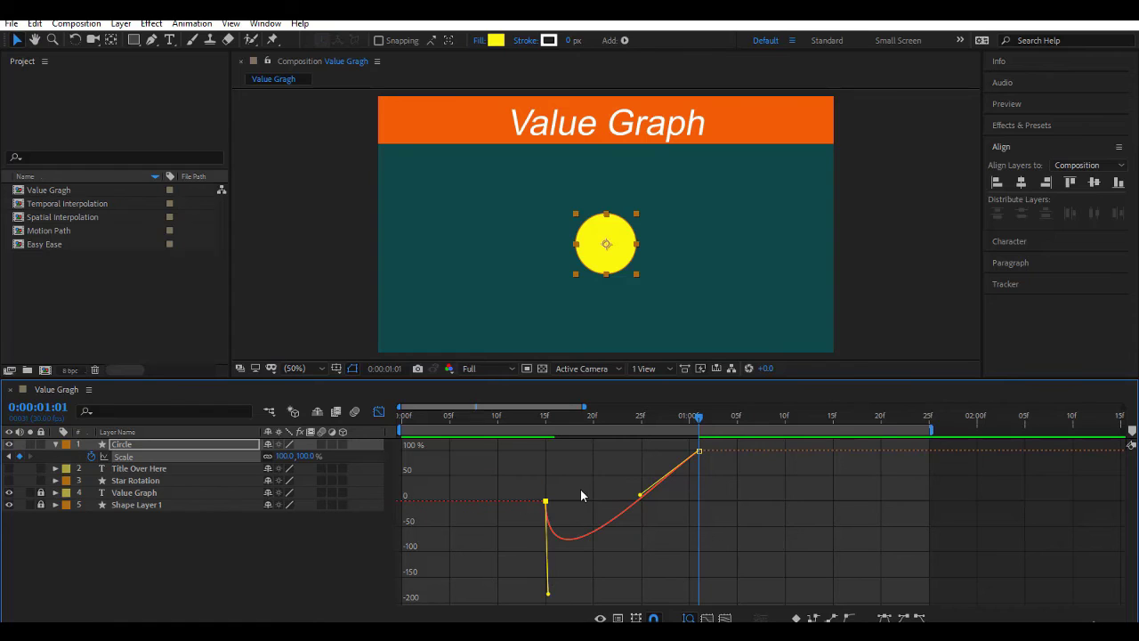
left_click_drag(703, 420, 514, 534)
key("space")
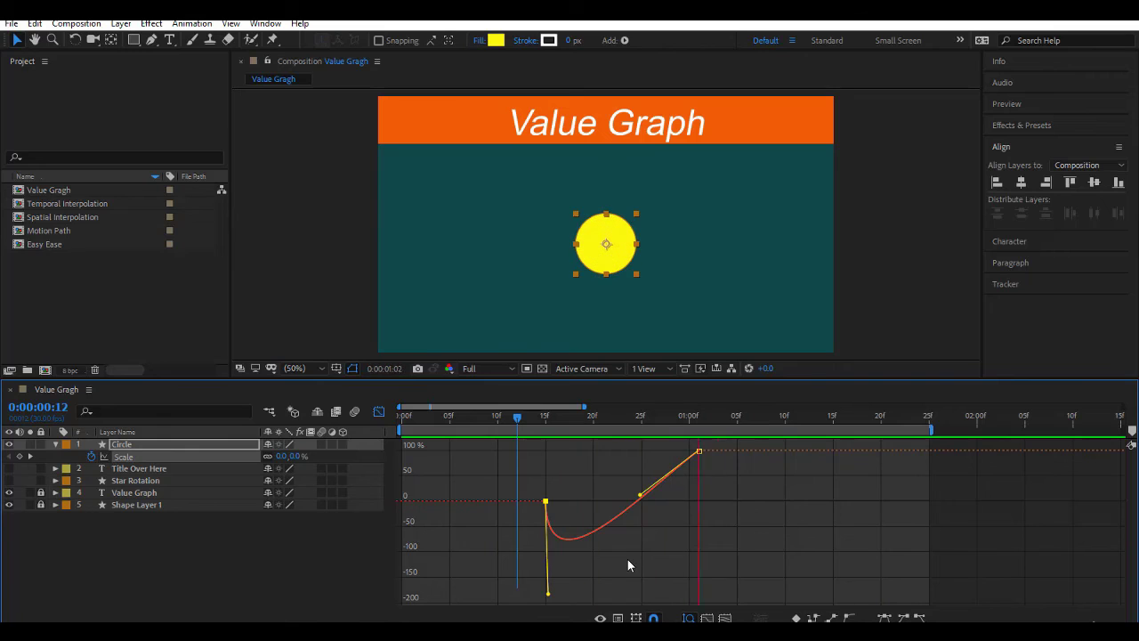
left_click(627, 559)
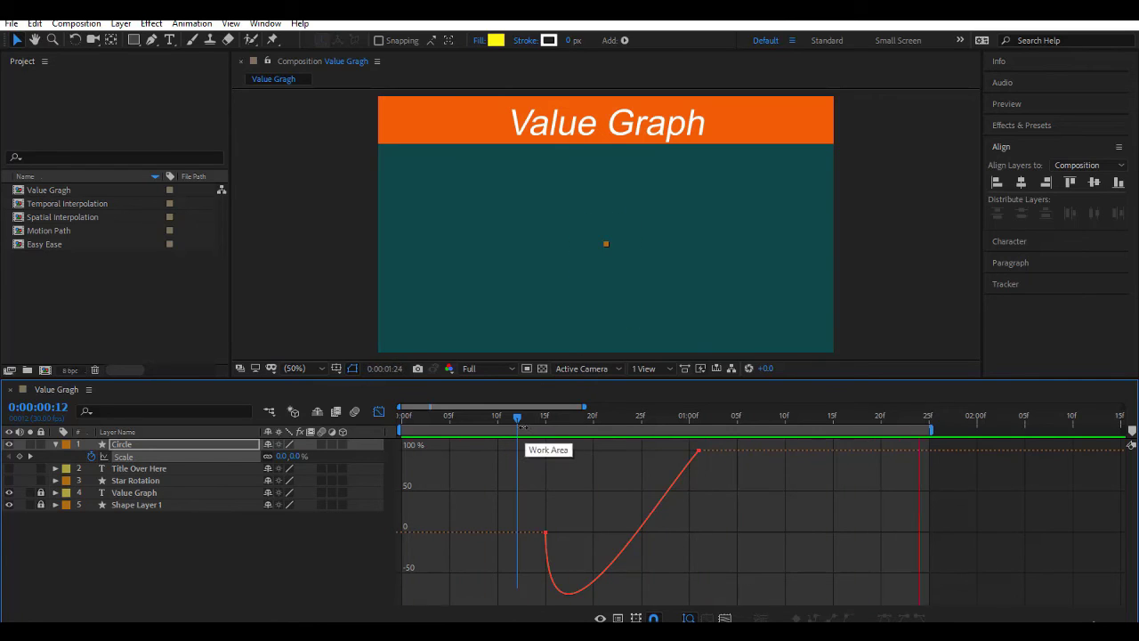
left_click_drag(517, 416, 449, 417)
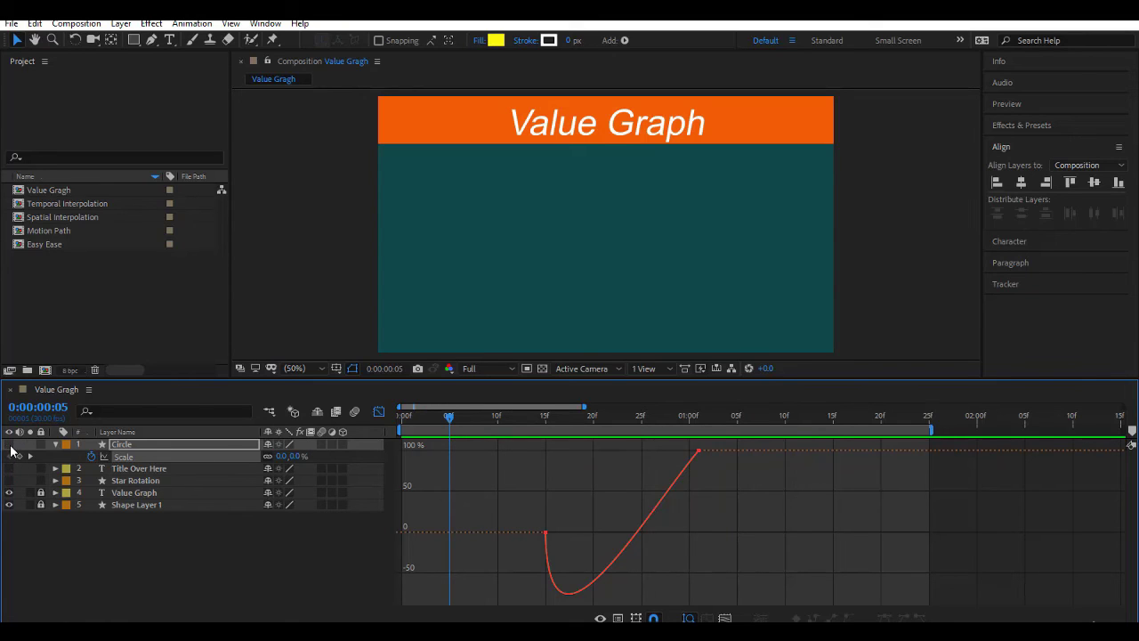
- Hide and lock the Circle layer, make the Title Over Here layer visible, and reveal its Scale property
left_click(40, 445)
left_click(133, 469)
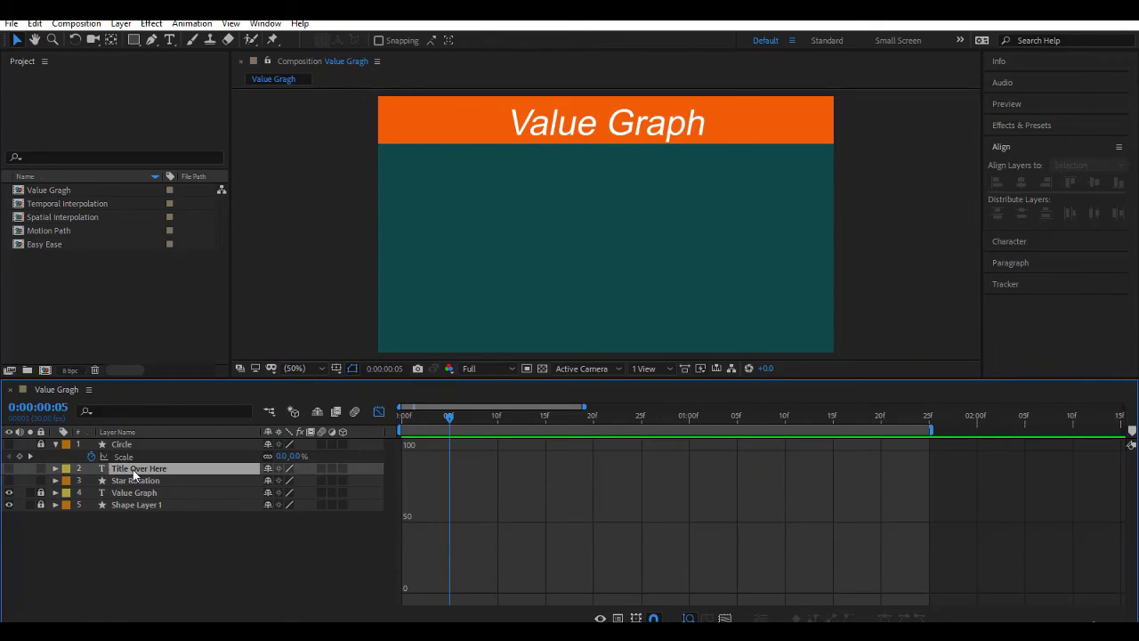
left_click(9, 468)
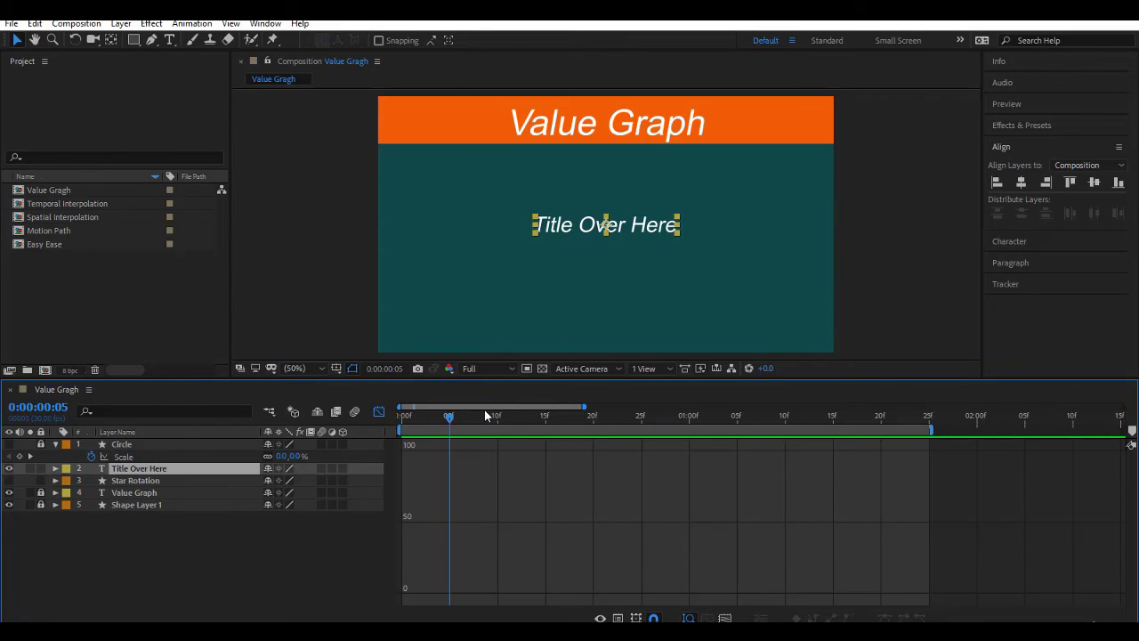
key("s")
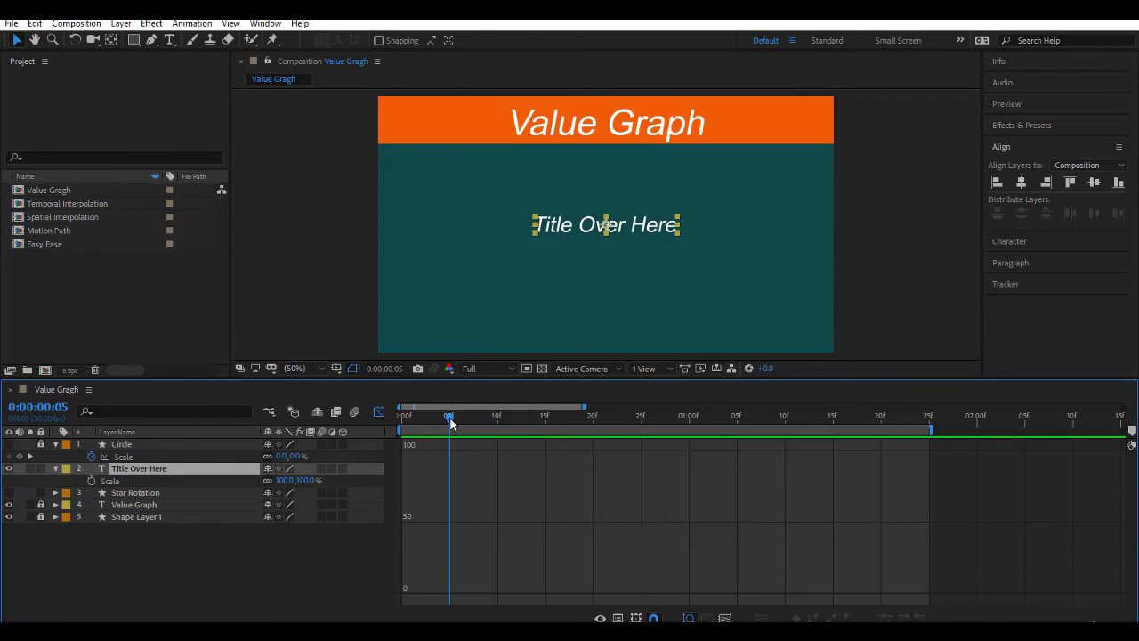
- Add a Scale keyframe of 0% to the Title Over Here layer at 0:00:00:10
left_click_drag(466, 425, 498, 463)
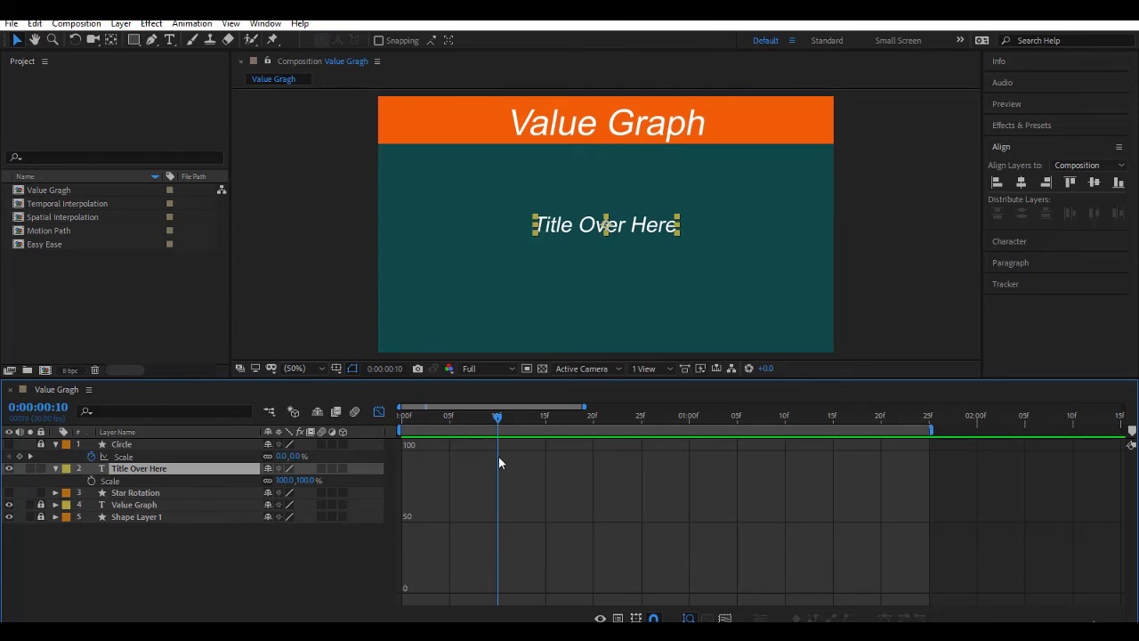
left_click(91, 481)
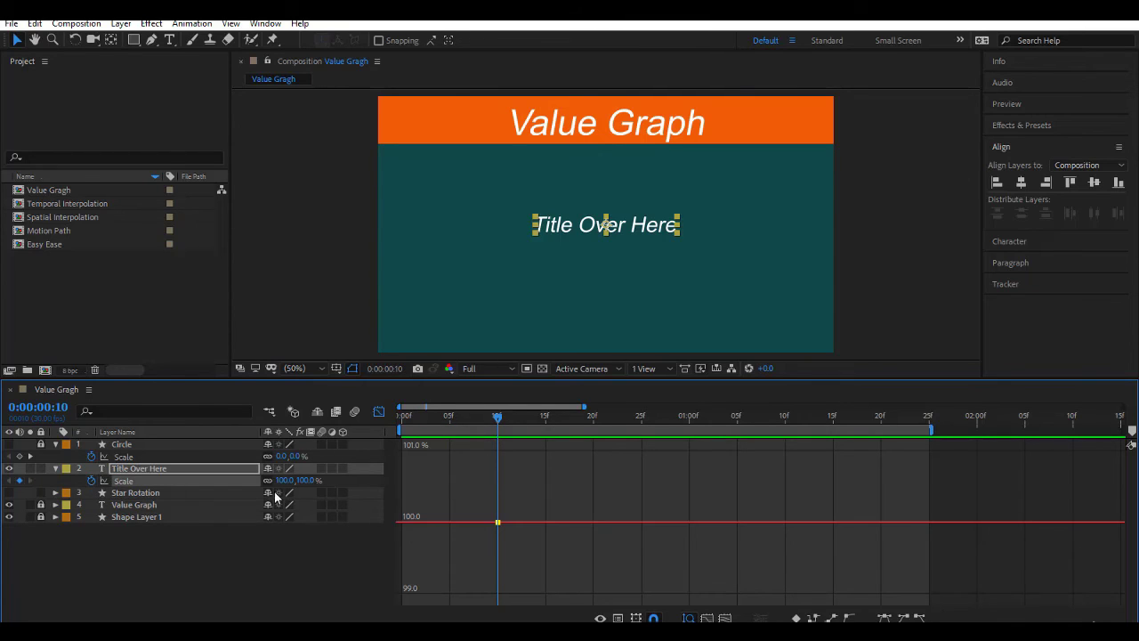
left_click(285, 480)
type("0")
key("Return")
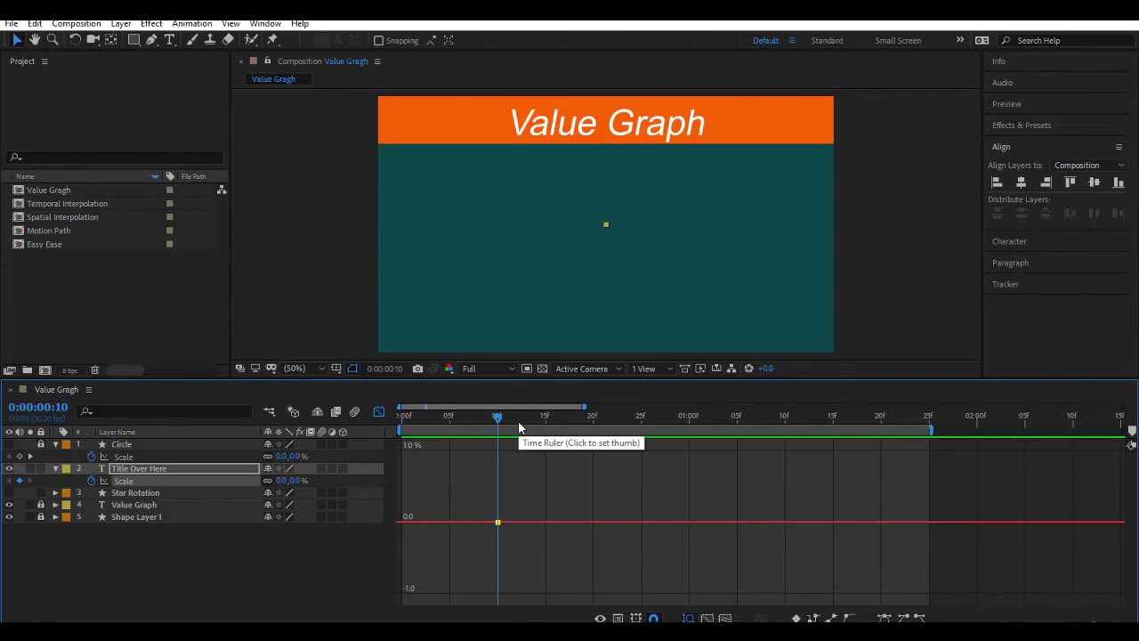
- Keyframe the Title Over Here layer's Scale at 100% at 0:00:00:20 and preview the animation from the start
left_click_drag(497, 424, 588, 443)
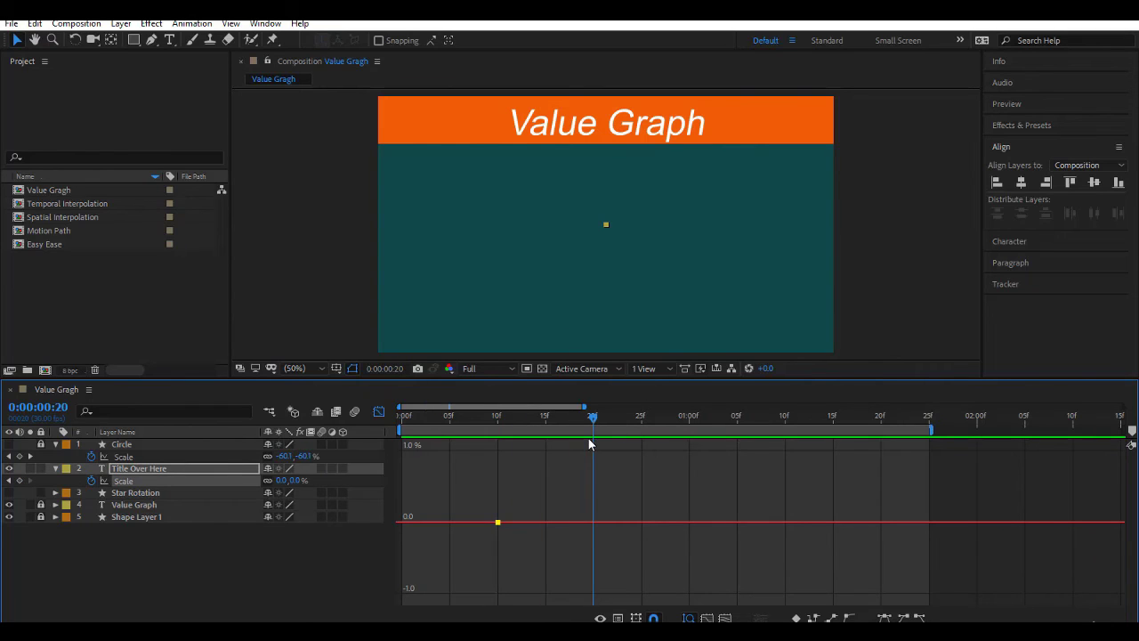
left_click(296, 480)
type("100")
key("Return")
key("Home")
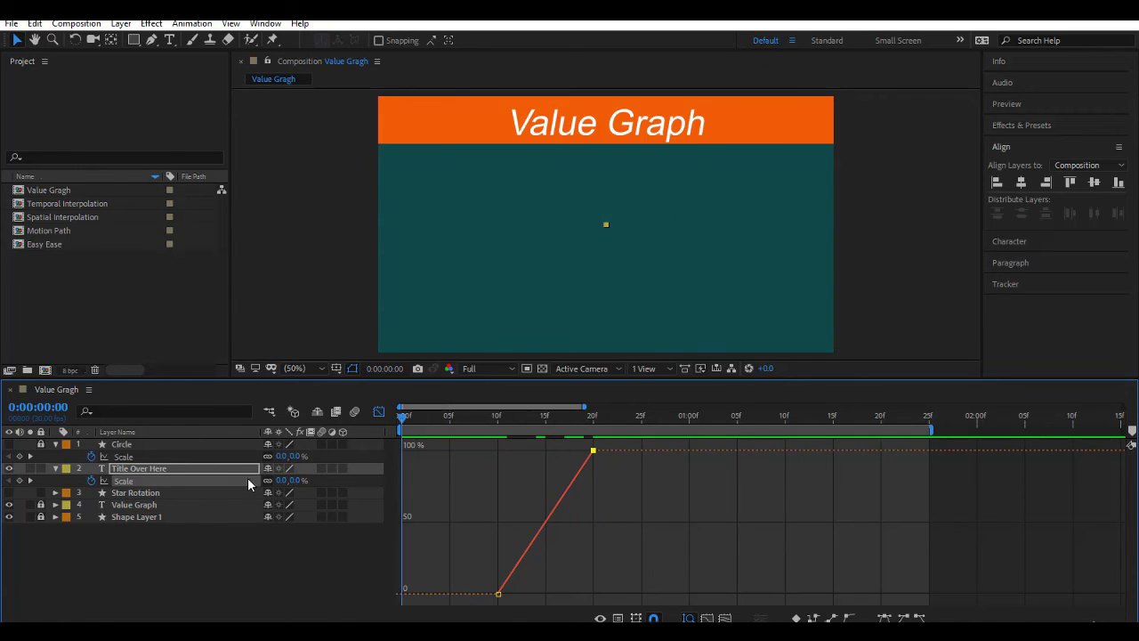
key("space")
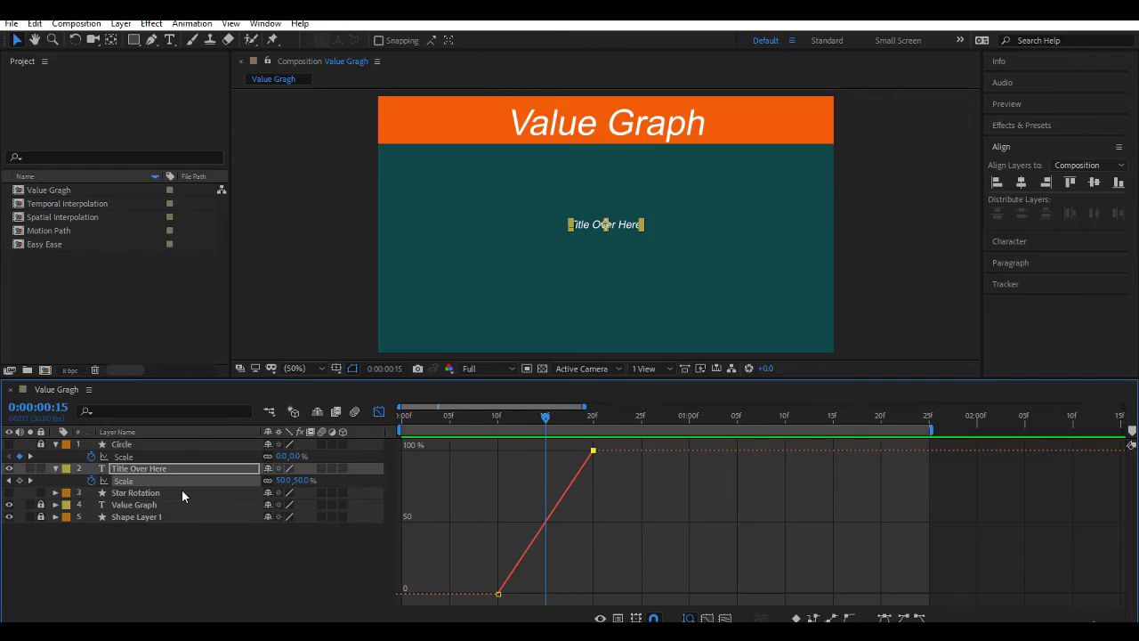
- Apply Easy Ease to both Scale keyframes of the Title Over Here layer
left_click(182, 492)
left_click(186, 479)
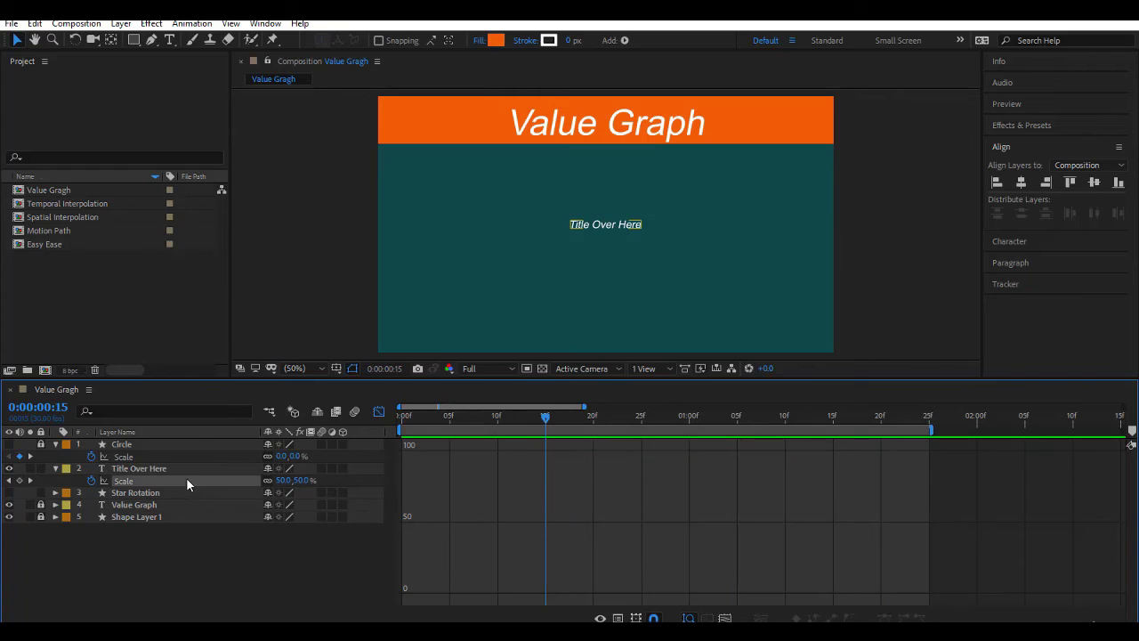
left_click(186, 480)
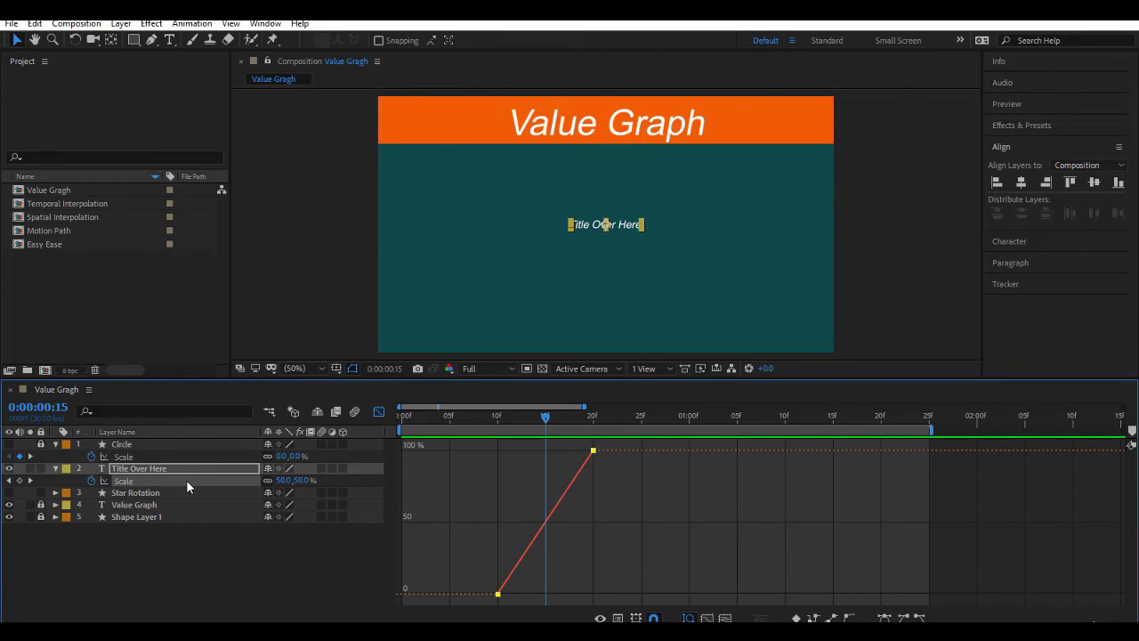
key("F9")
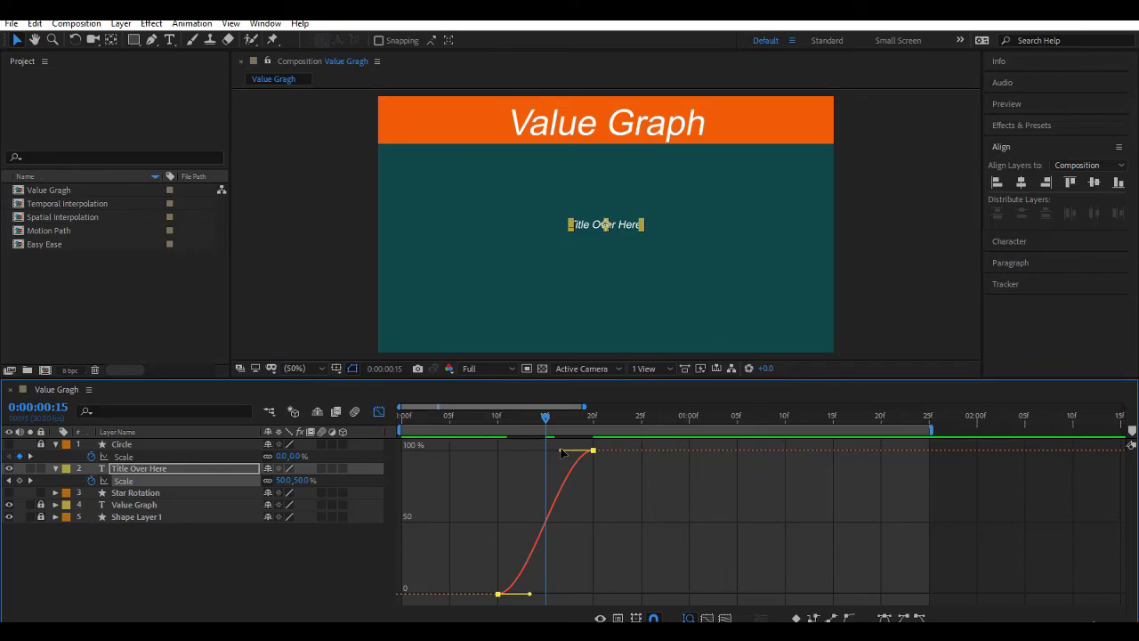
- Preview and reshape the title's Scale curve, pulling the end keyframe's incoming handle to about 290% and the start keyframe's outgoing handle to about 50%
left_click_drag(560, 450, 587, 379)
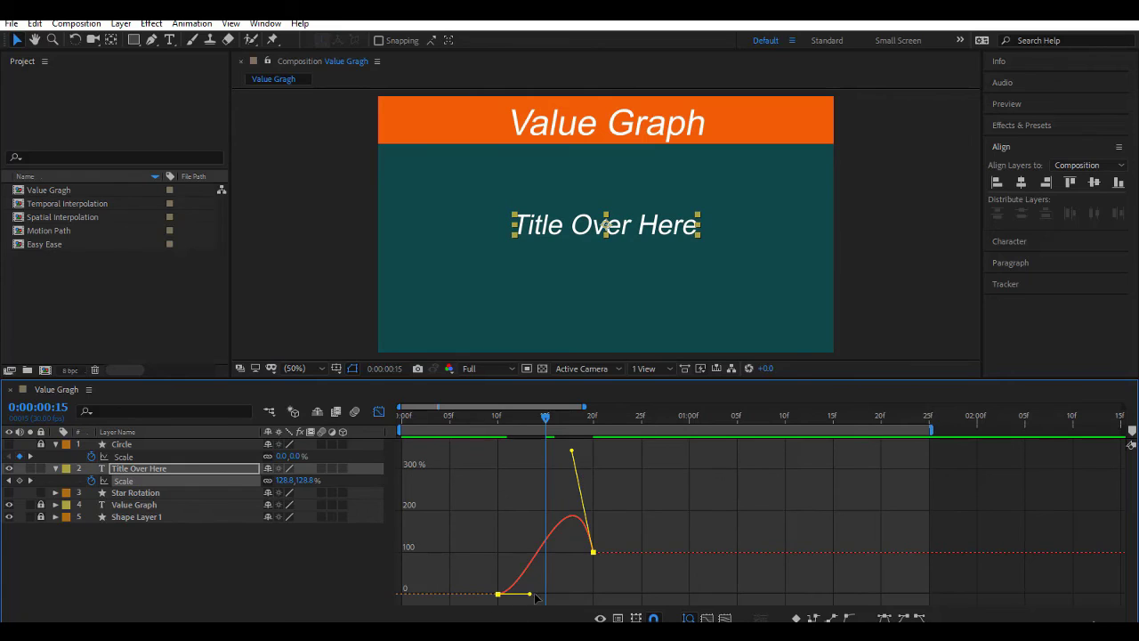
left_click_drag(535, 595, 605, 602)
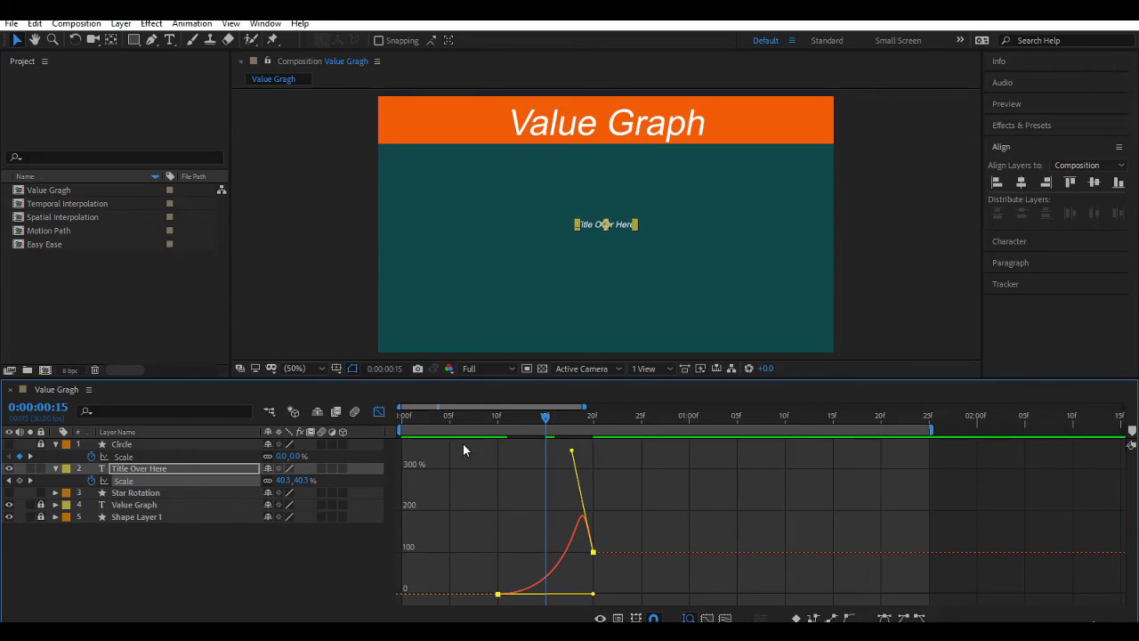
key("space")
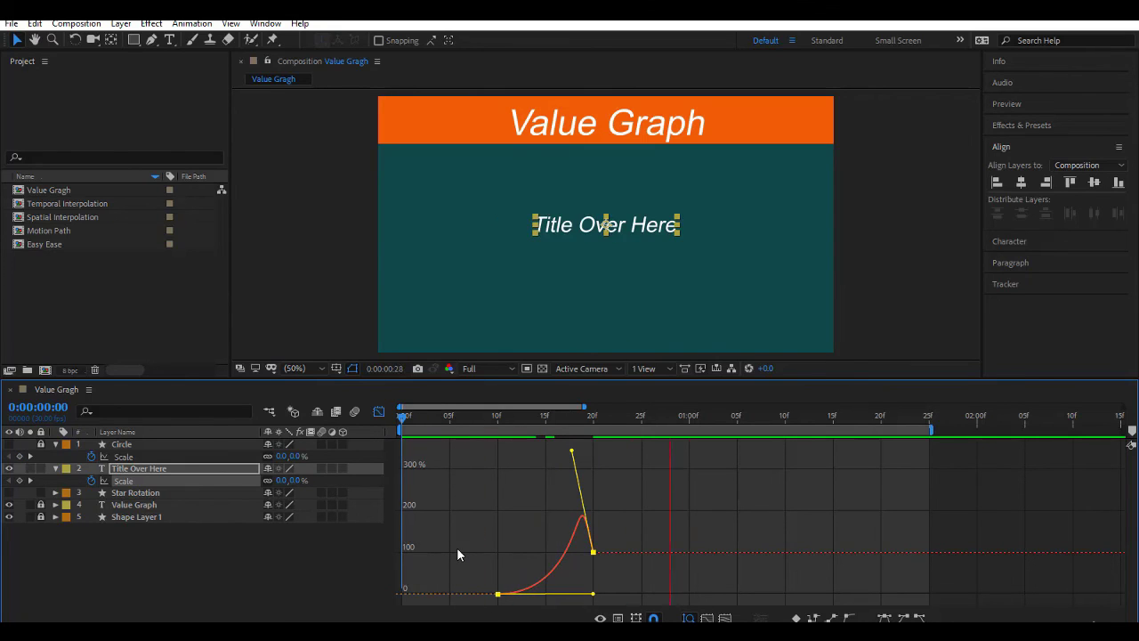
left_click_drag(571, 451, 524, 472)
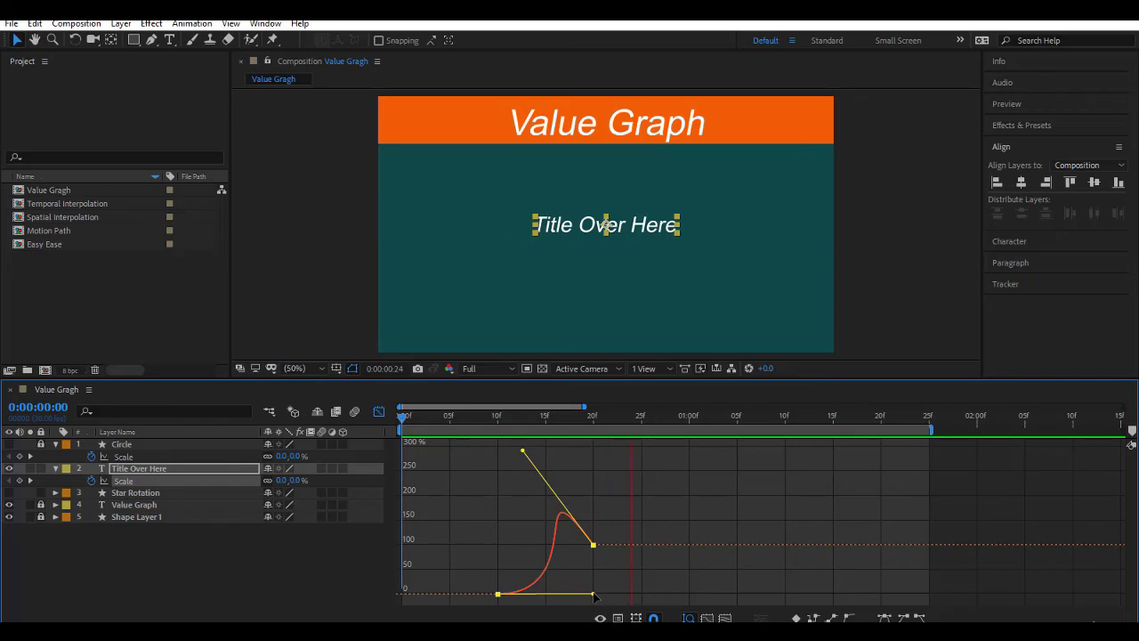
left_click_drag(593, 594, 563, 568)
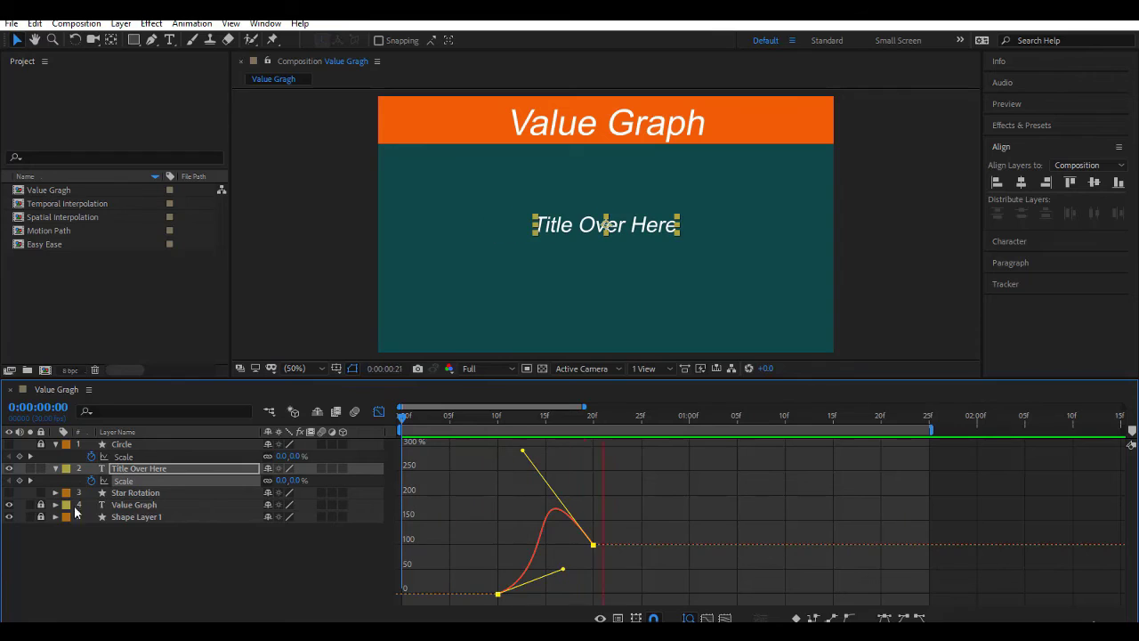
- Hide the Title Over Here layer, make the Star Rotation layer visible, and reveal its Rotation property
left_click(450, 429)
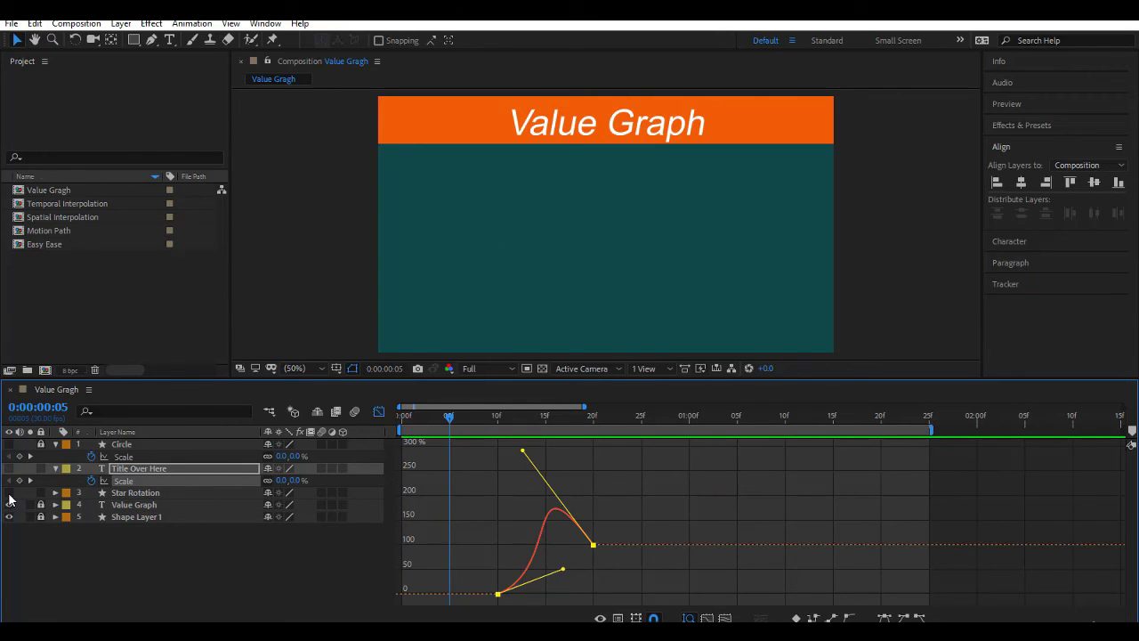
left_click(9, 493)
left_click(168, 492)
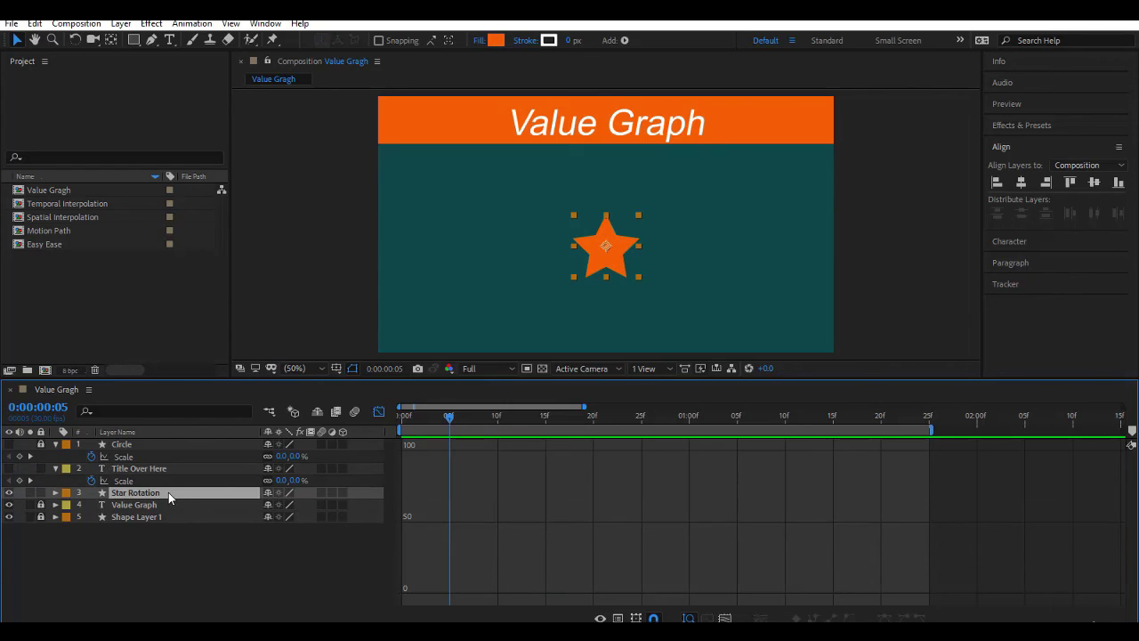
key("r")
- Add a Rotation keyframe of 0° to the Star Rotation layer at 0:00:00:10
left_click(564, 417)
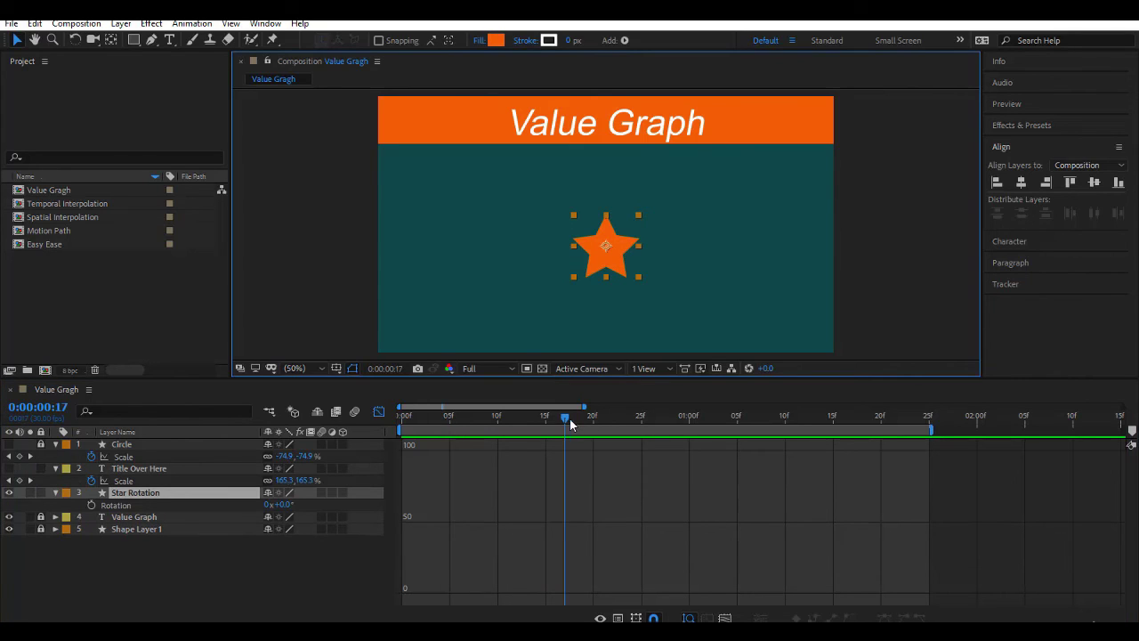
left_click_drag(569, 424, 495, 436)
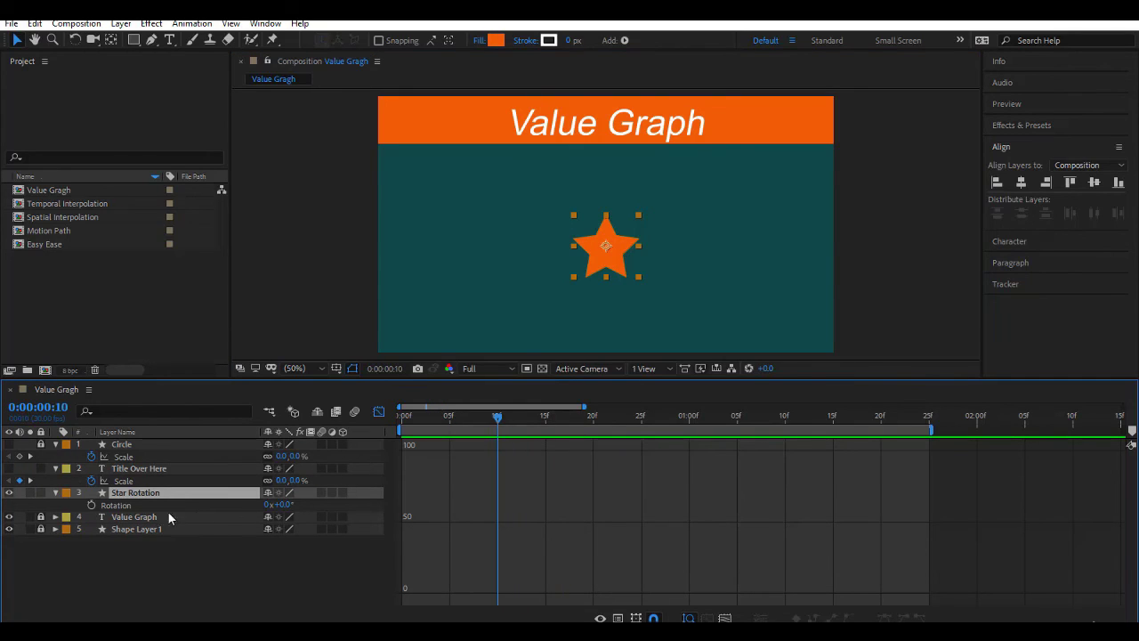
left_click(90, 505)
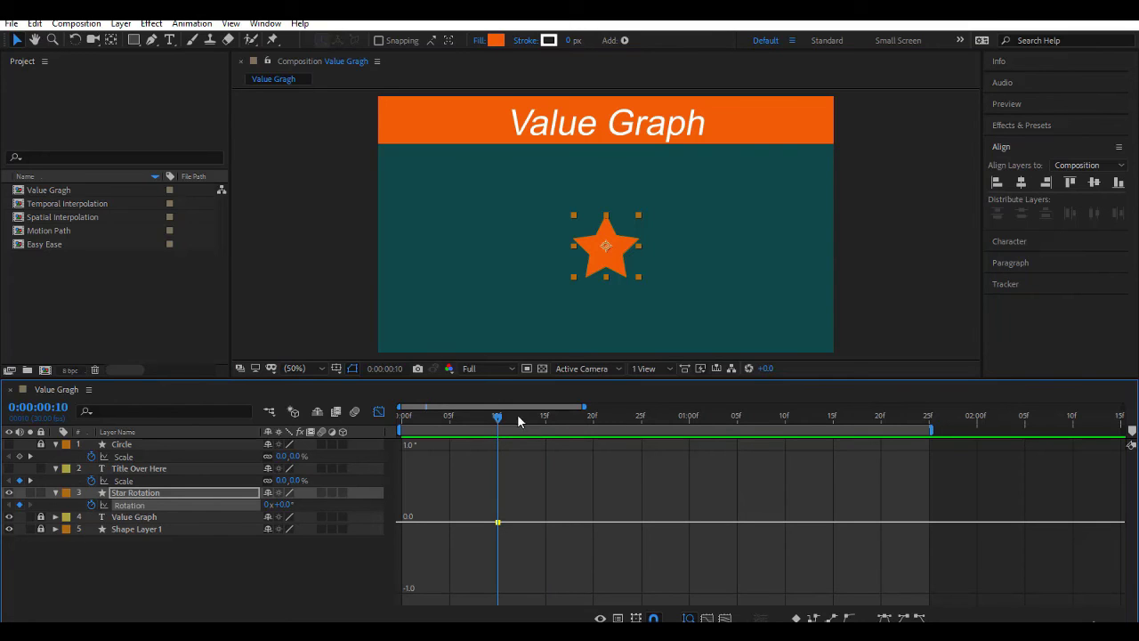
- Keyframe the star's Rotation at 180° at 0:00:01:10 and preview the animation from the start
left_click_drag(501, 417, 759, 425)
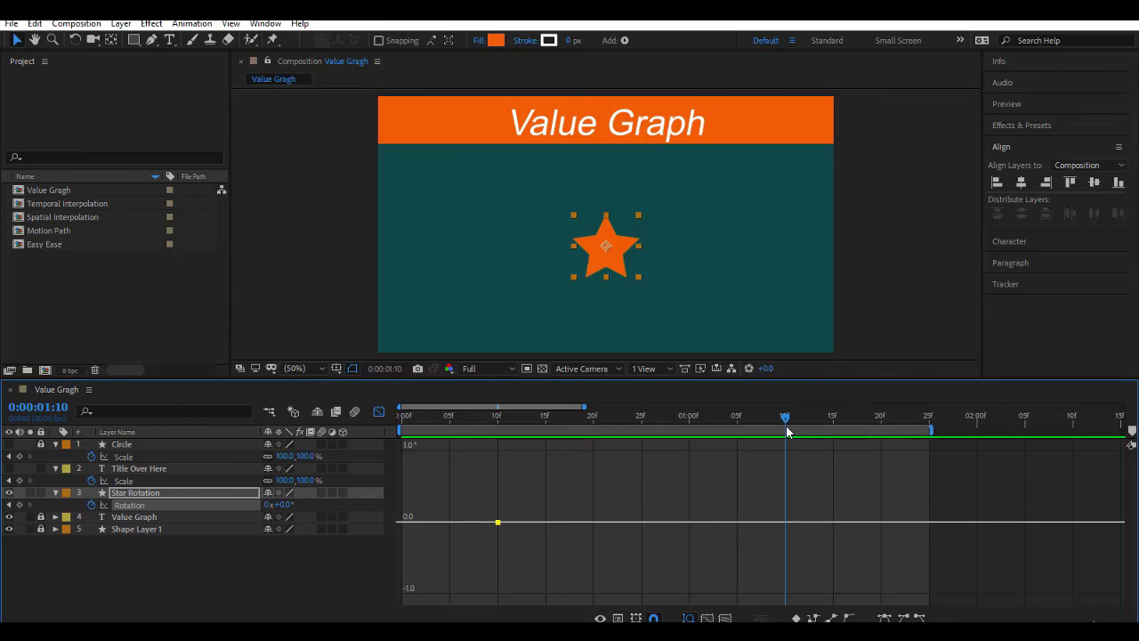
left_click(286, 506)
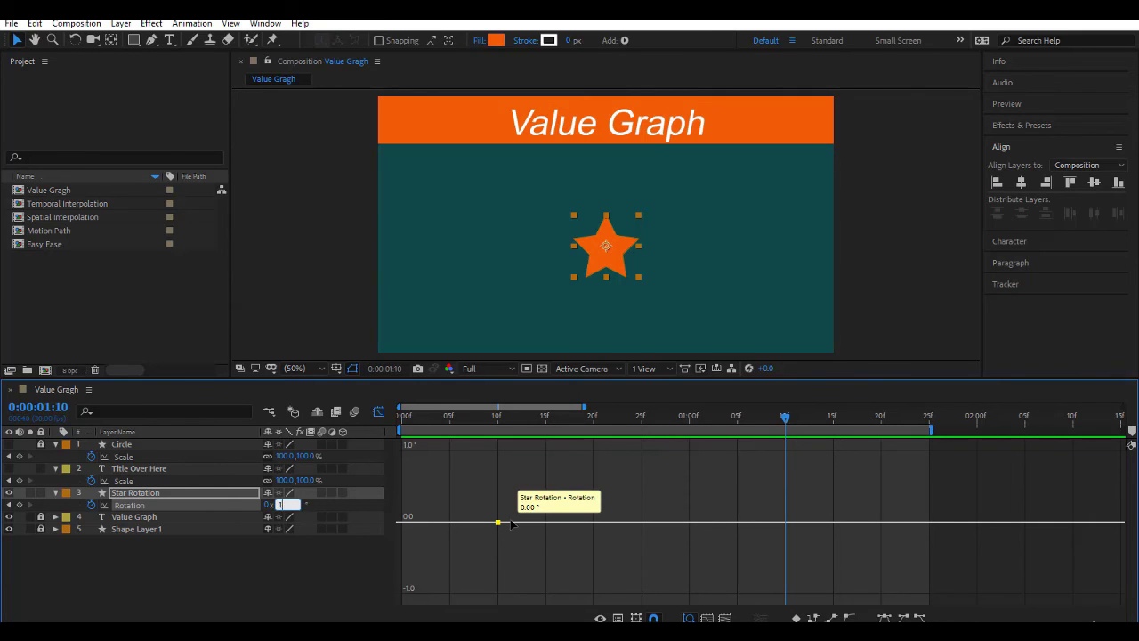
type("180")
key("Return")
key("Home")
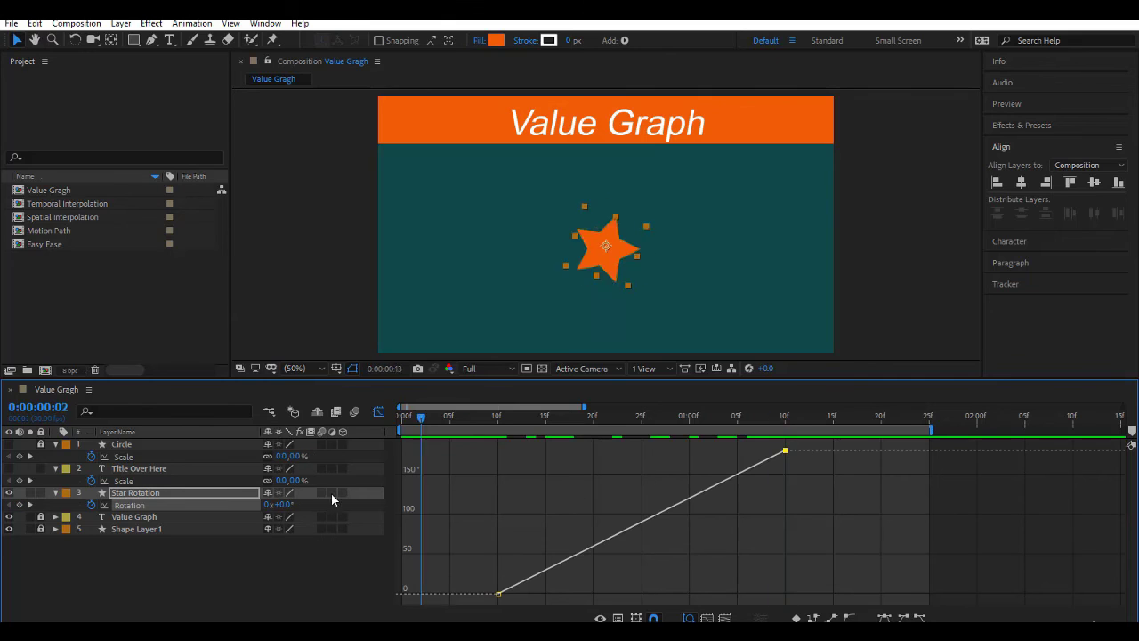
key("space")
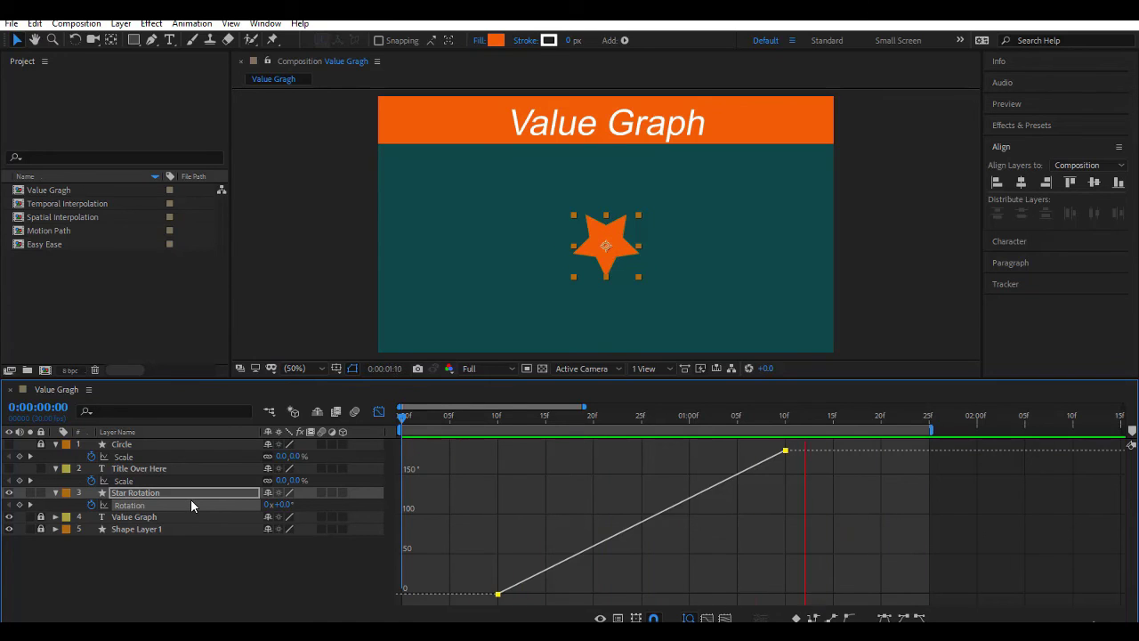
- Apply Easy Ease to the star's Rotation keyframes and pull the end keyframe's incoming handle up to about 475°
key("F9")
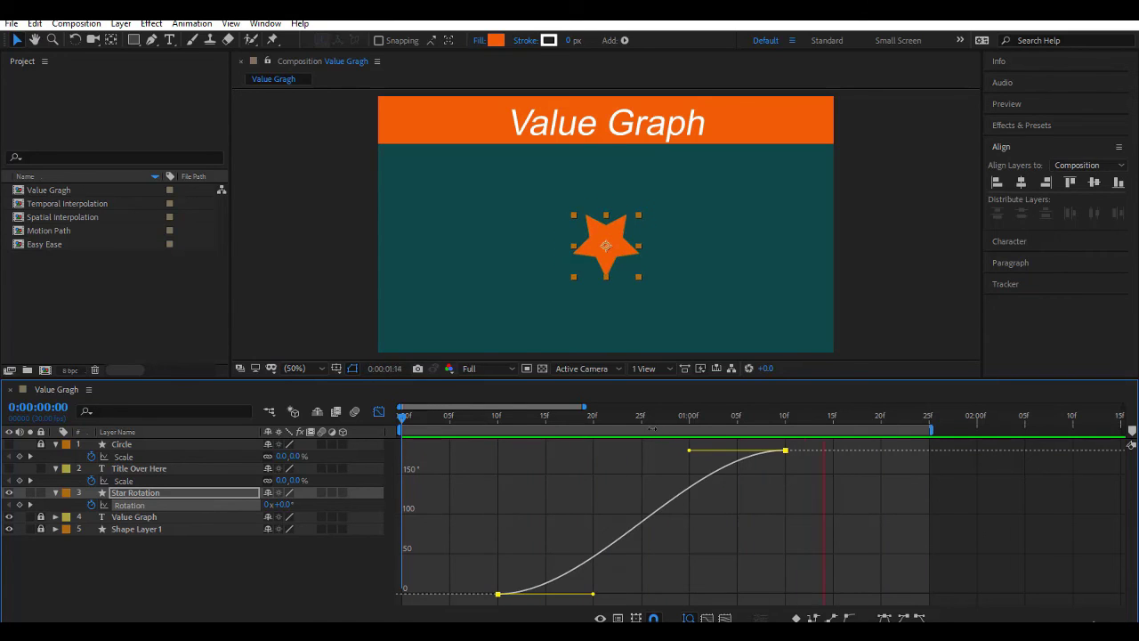
left_click_drag(690, 424, 737, 433)
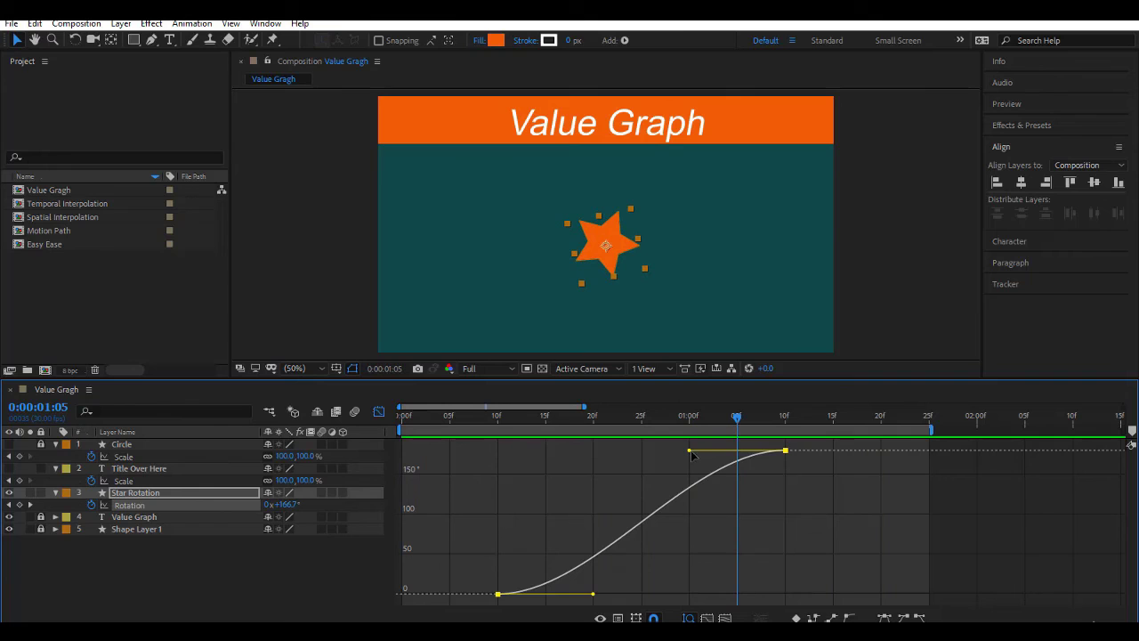
left_click_drag(691, 450, 744, 436)
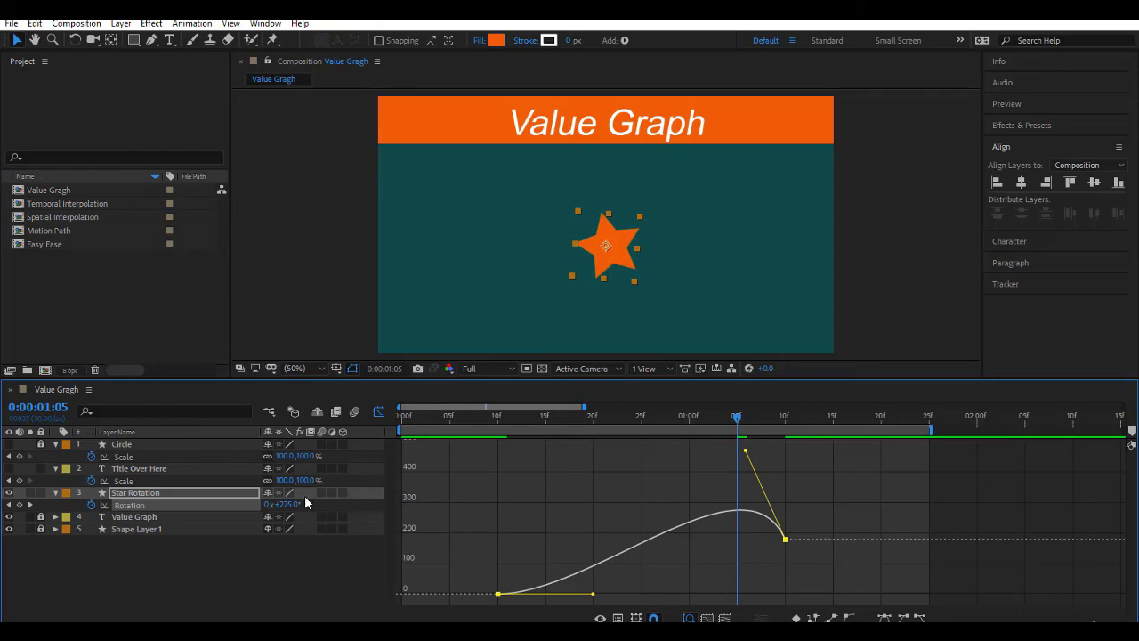
- Extend the start Rotation keyframe's outgoing handle horizontally to about frame 29, lengthen the end keyframe's handle back to about 540° near frame 23, and preview
left_click_drag(595, 597, 679, 600)
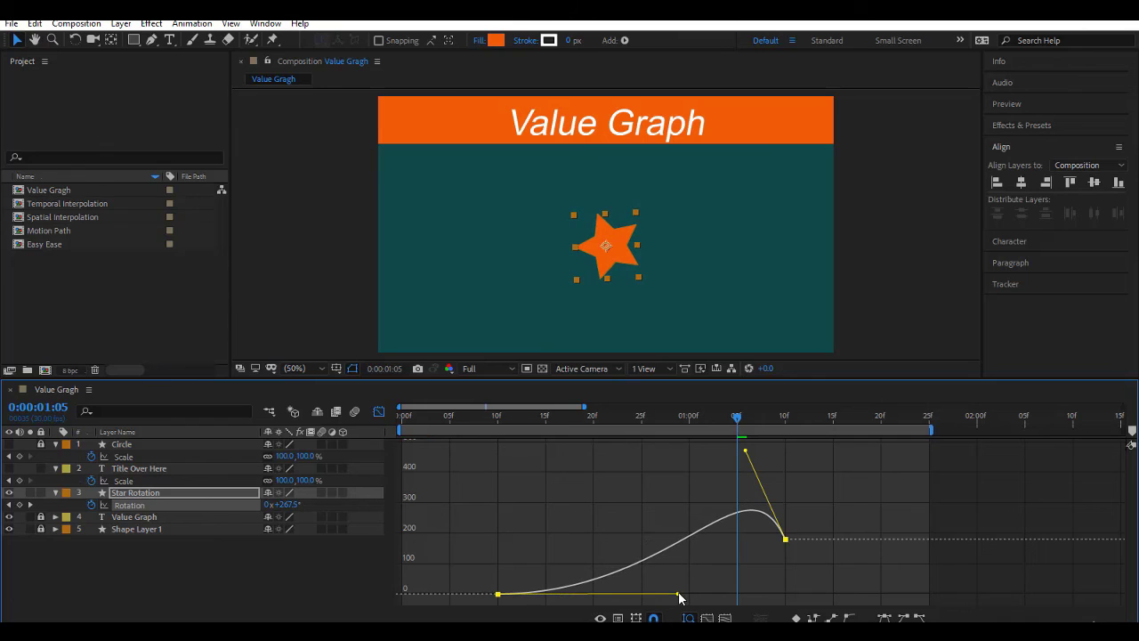
left_click(445, 419)
key("space")
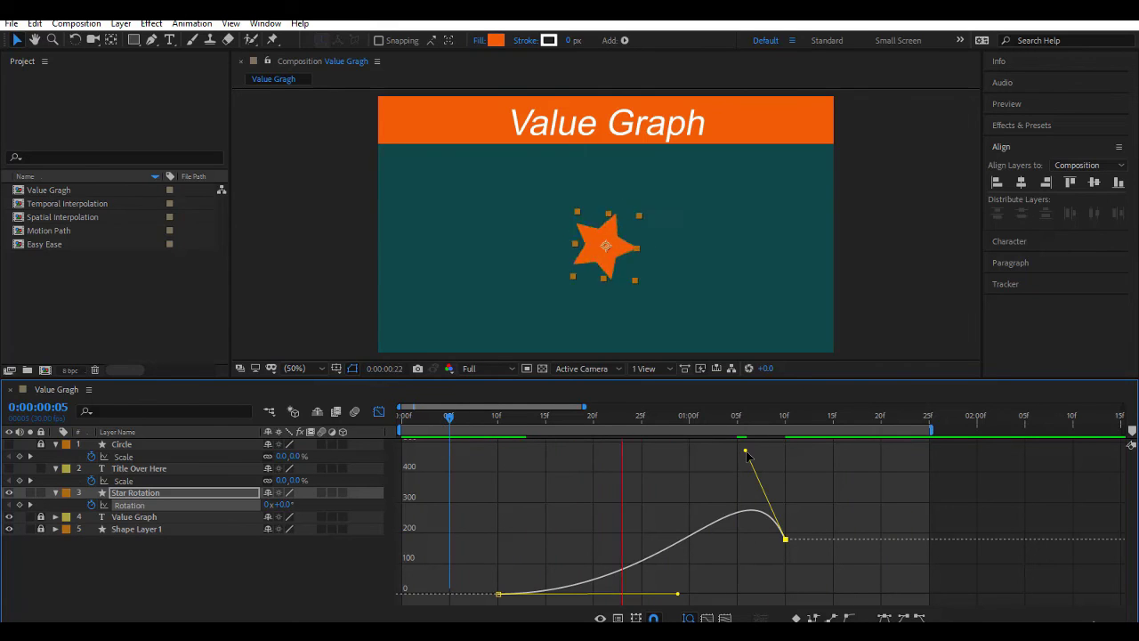
left_click_drag(746, 453, 617, 438)
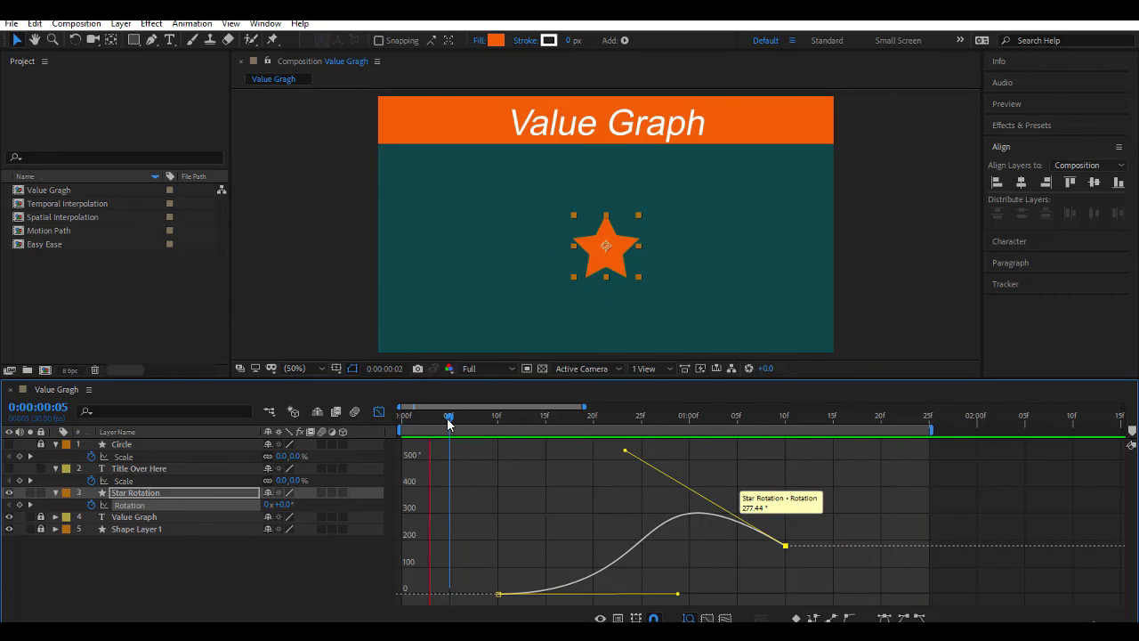
key("space")
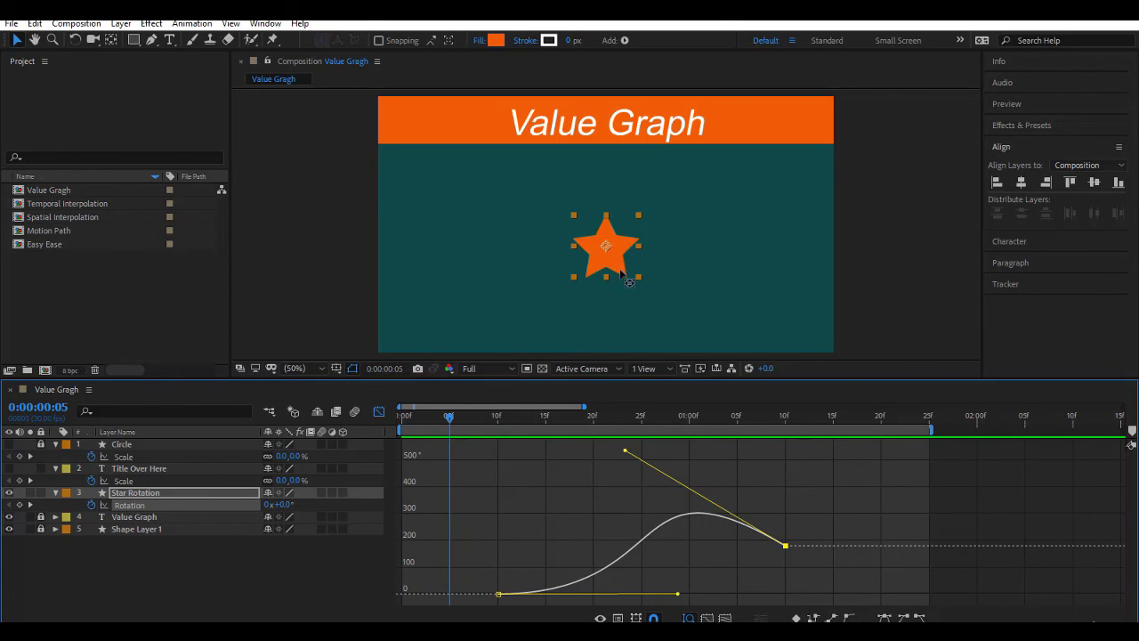
- Move the star's anchor point horizontally to the left, outside the shape, and preview the rotation from the start
key("y")
left_click_drag(606, 249, 514, 258)
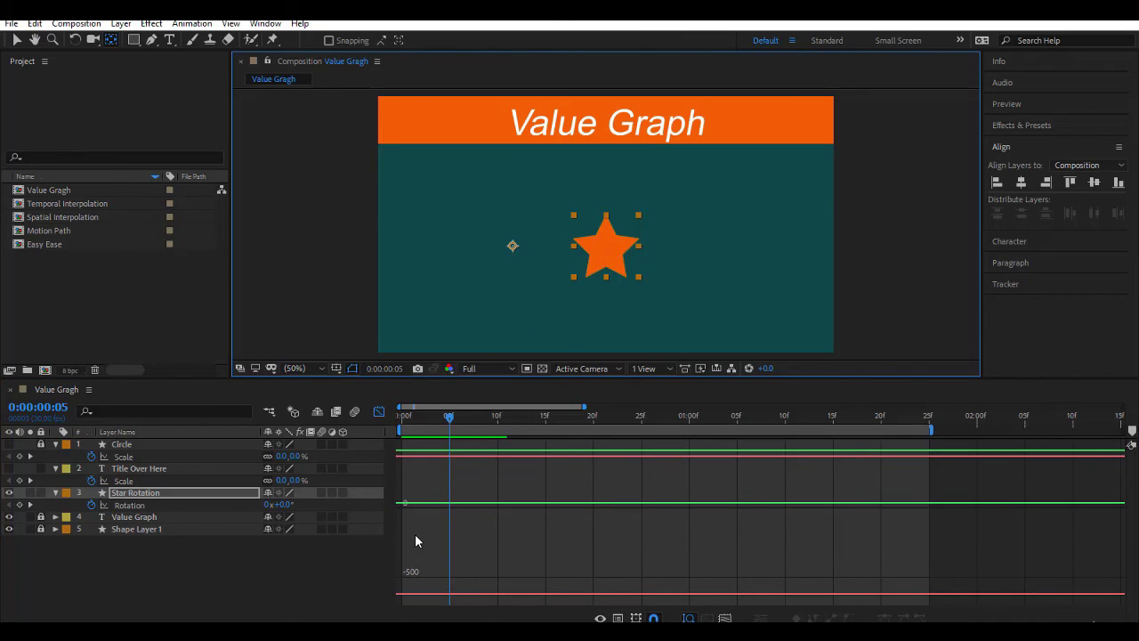
left_click_drag(447, 424, 421, 424)
left_click(210, 592)
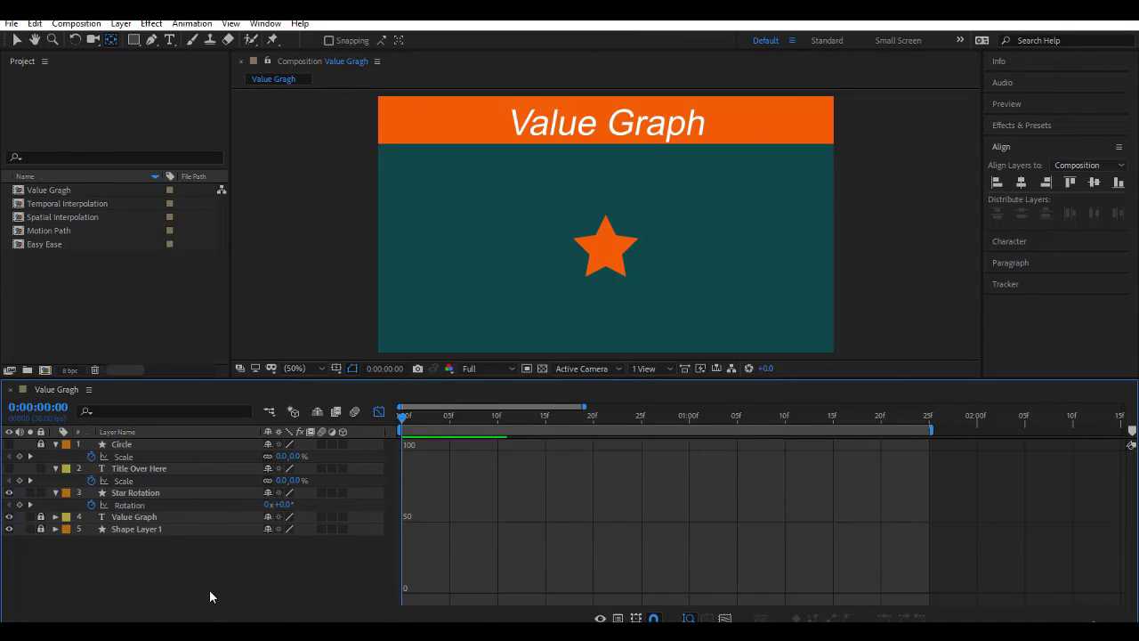
key("space")
- Set the star's end Rotation keyframe at 0:00:01:10 to -180° and preview from the start
left_click(162, 504)
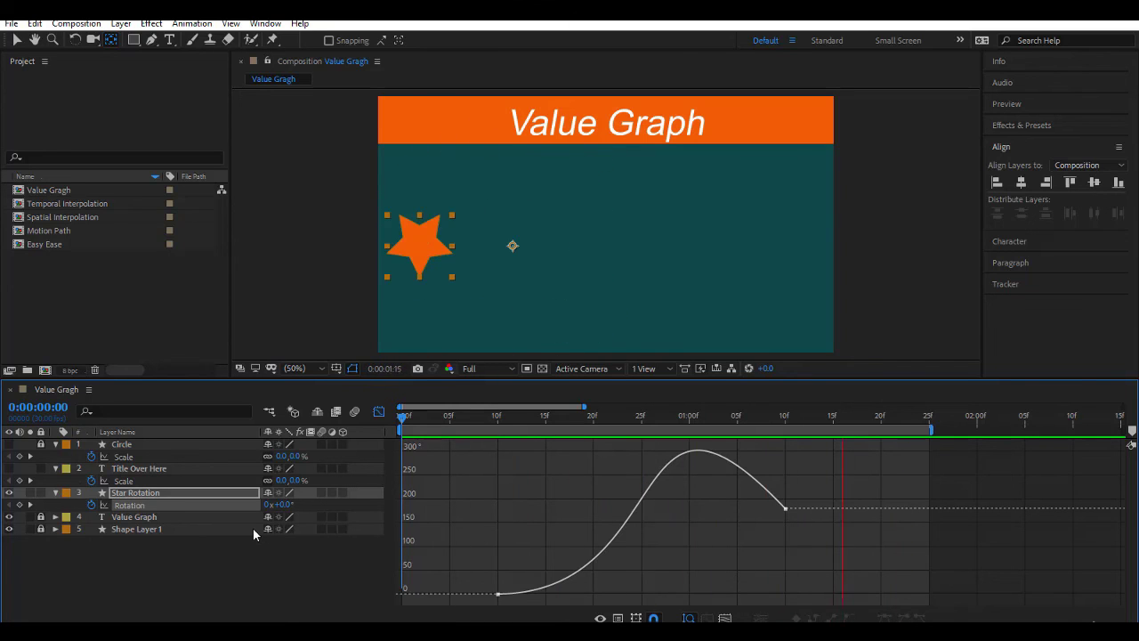
left_click_drag(400, 422, 769, 467)
key("Page_Down")
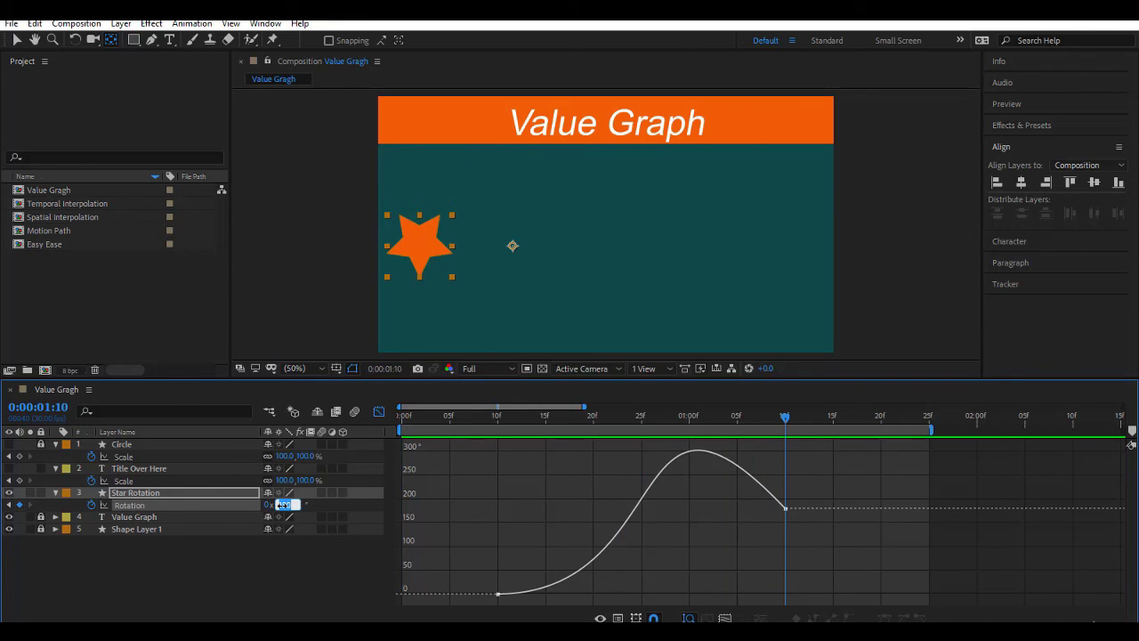
left_click(283, 505)
type("-180")
key("Return")
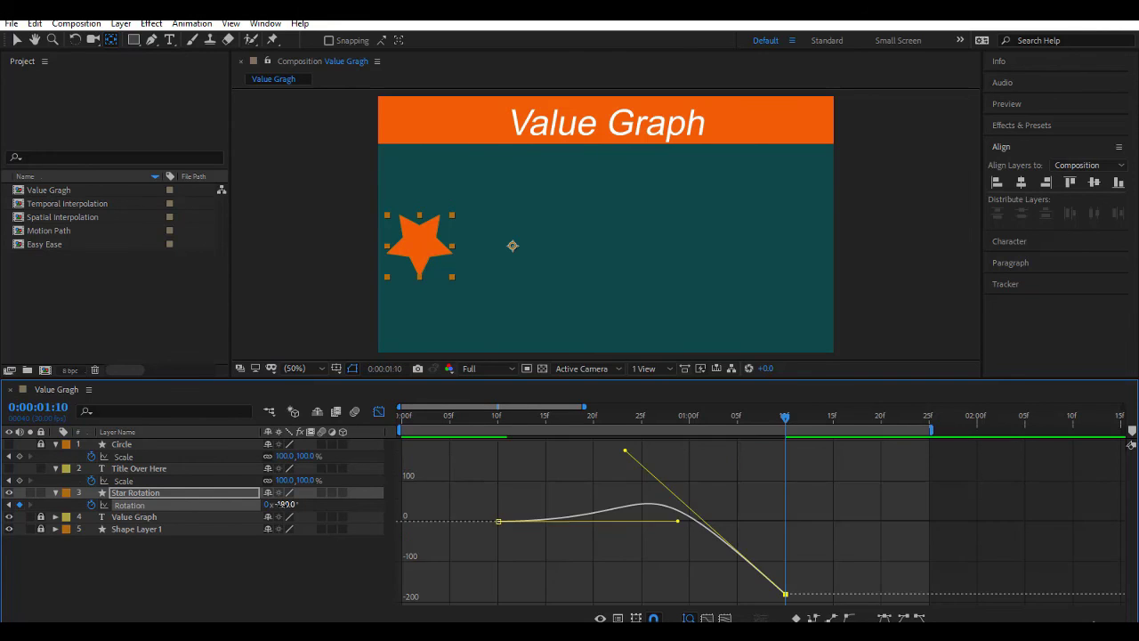
key("Home")
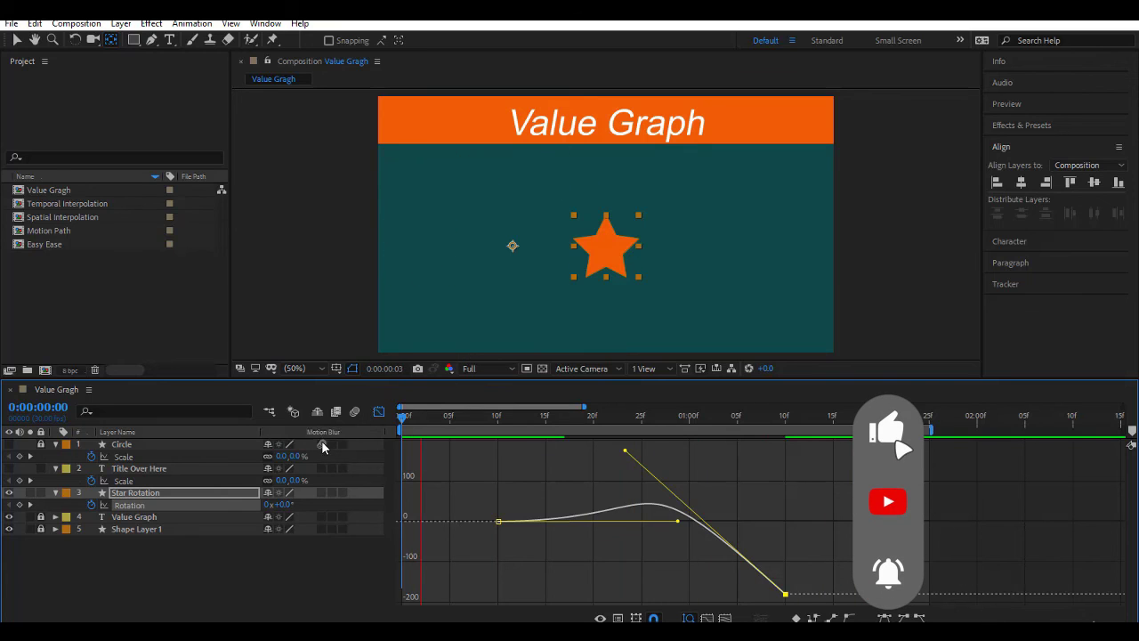
- Enable motion blur for the Star Rotation layer and the composition, and watch the preview with nothing selected
left_click(322, 492)
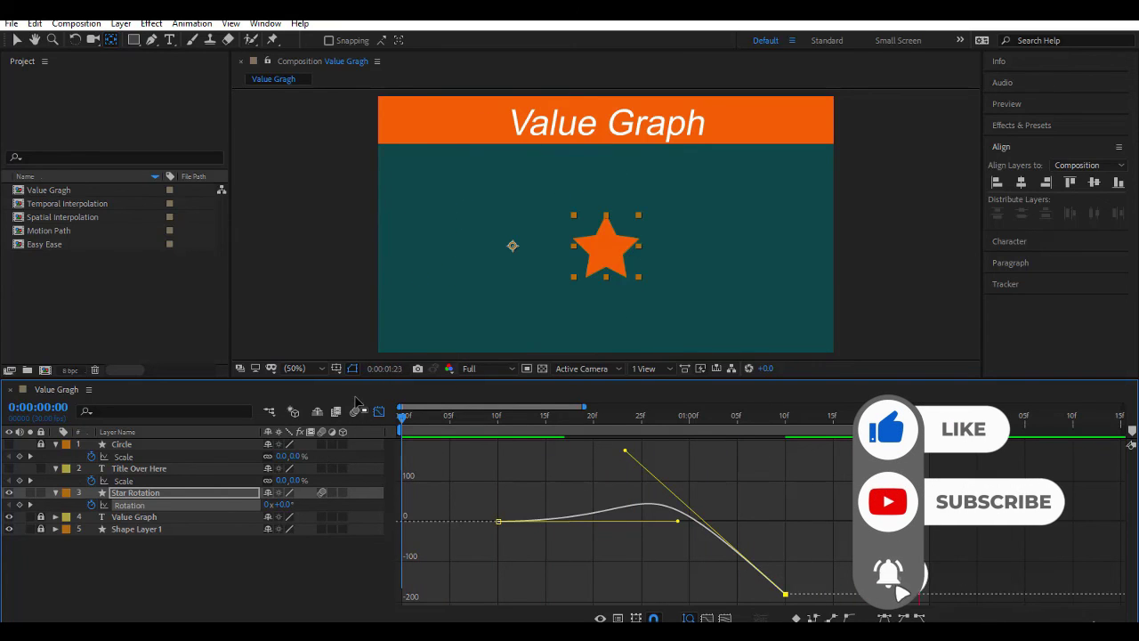
left_click(355, 412)
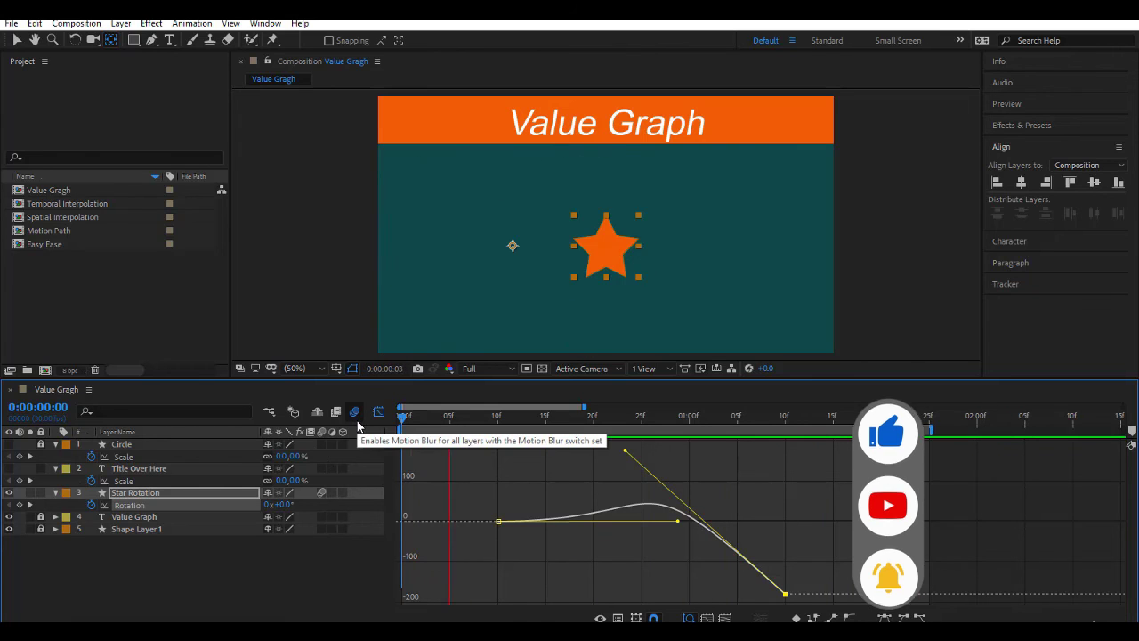
left_click(273, 601)
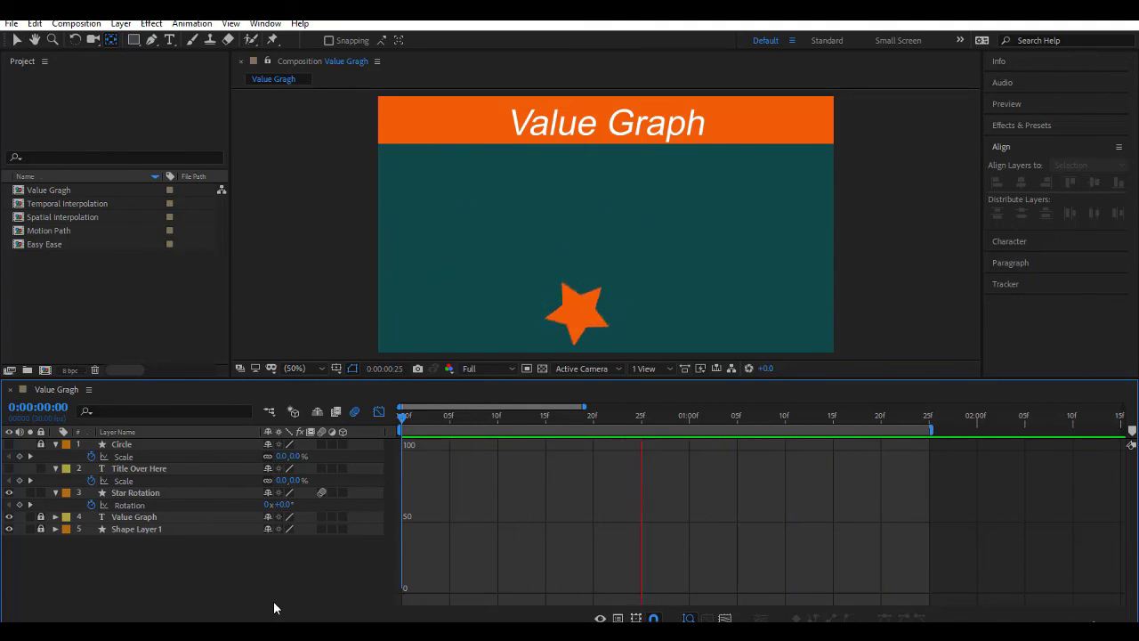
left_click(192, 501)
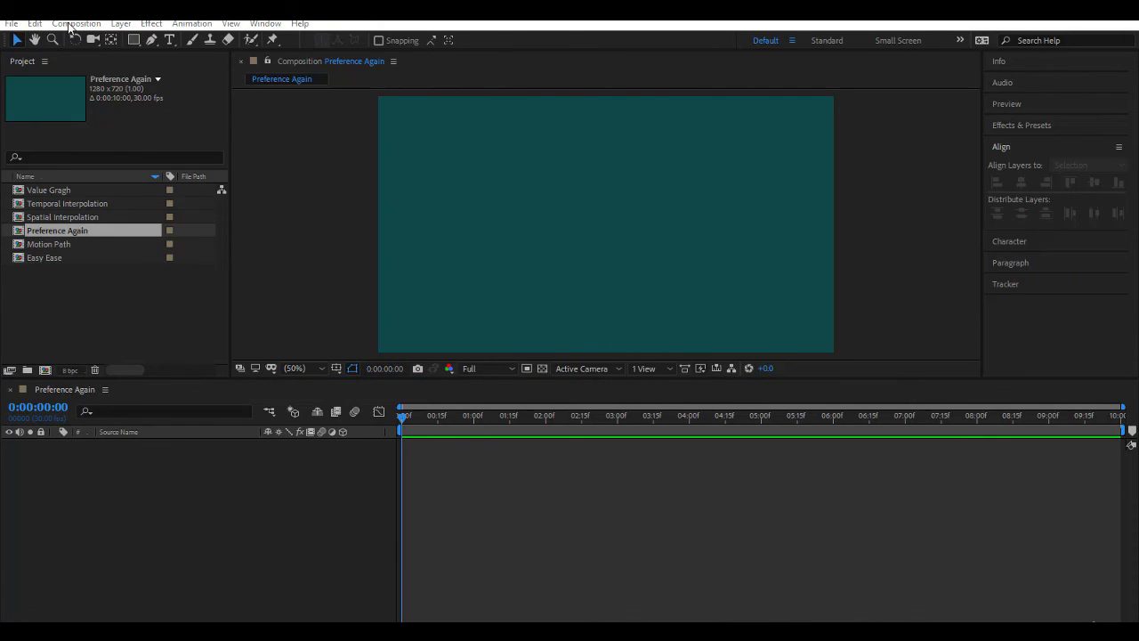
- Examine the General preferences, in particular the Default Spatial Interpolation to Linear option, and close the dialog
left_click(34, 23)
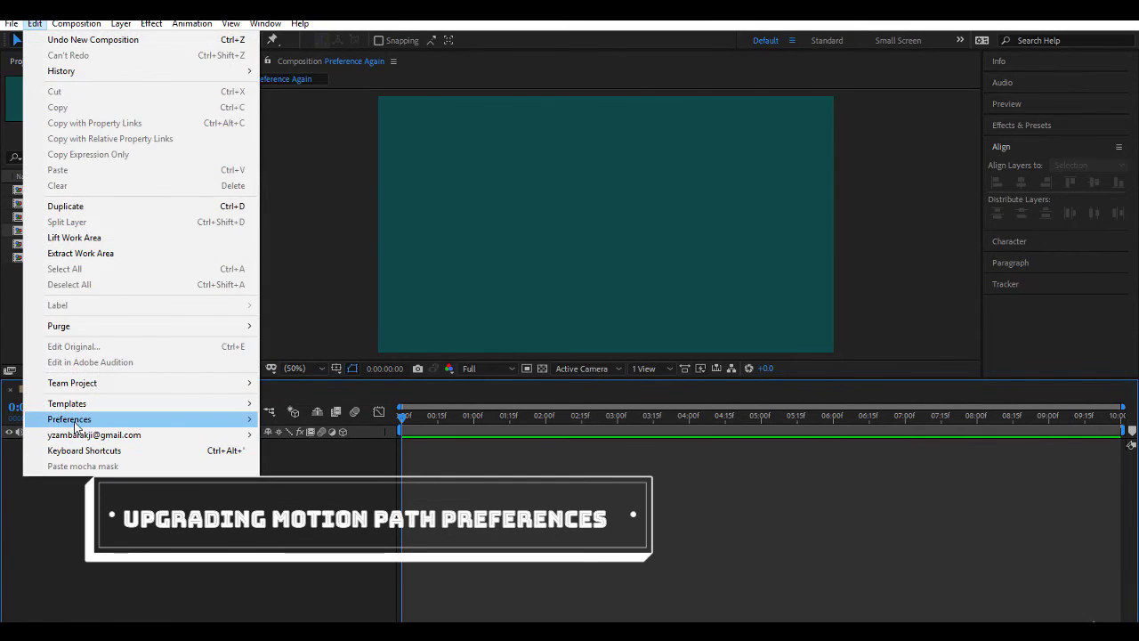
left_click(333, 168)
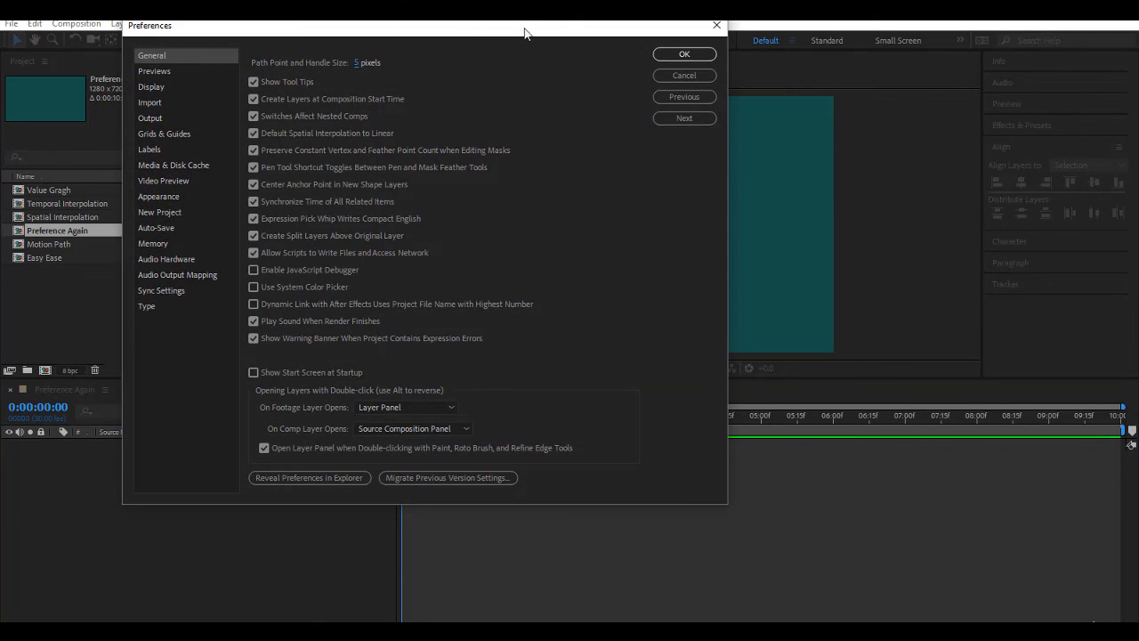
left_click_drag(524, 33, 618, 92)
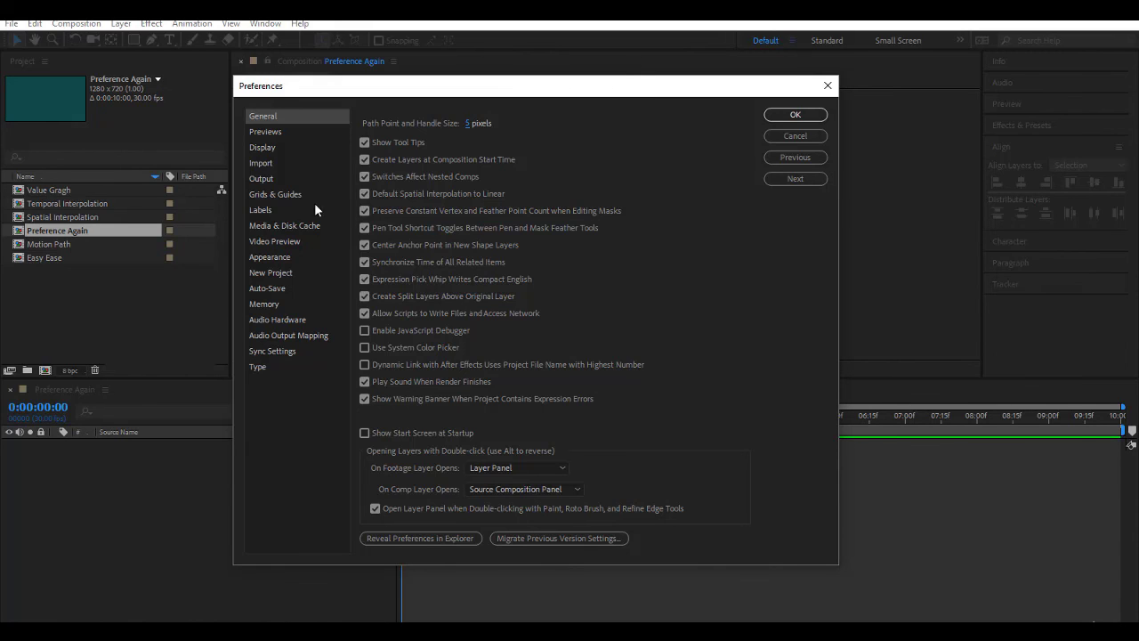
left_click(495, 194)
left_click(795, 114)
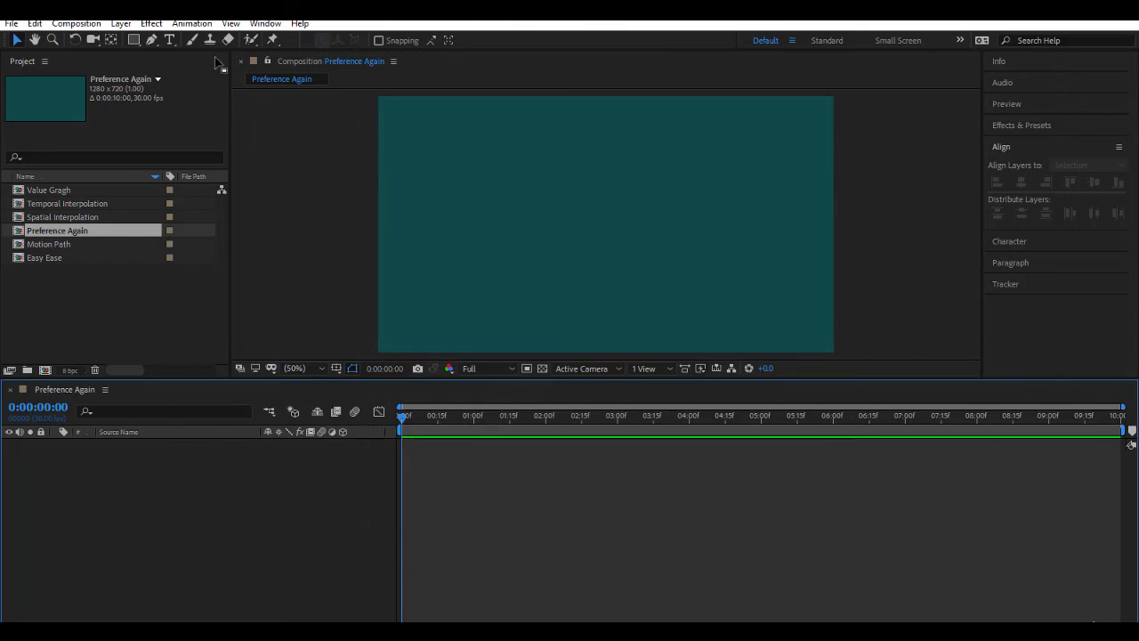
- Draw an orange square at about 168, 364 near the composition's left side and set its first Position keyframe at 0:00:00:00
left_click(134, 39)
left_click_drag(414, 202, 461, 249)
key("ctrl+alt+Home")
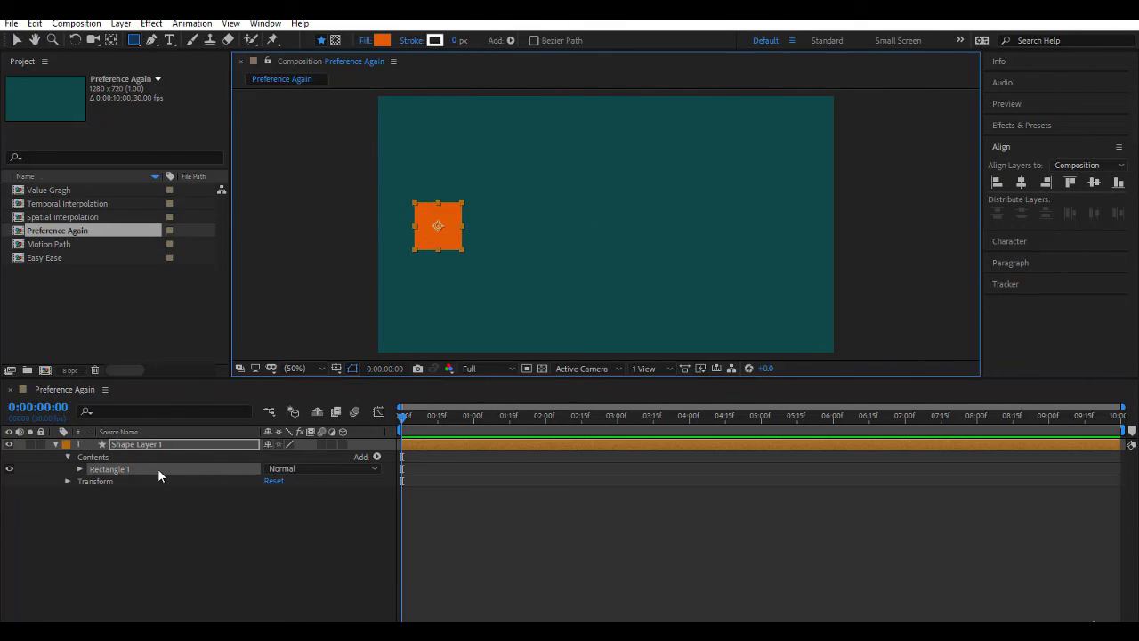
key("p")
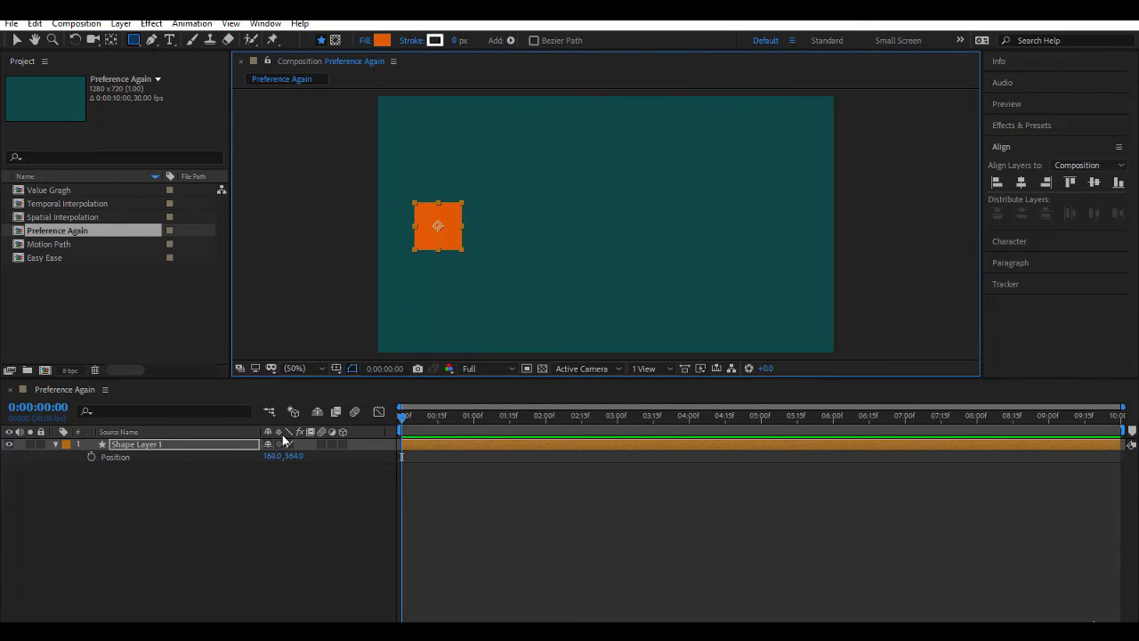
left_click(91, 457)
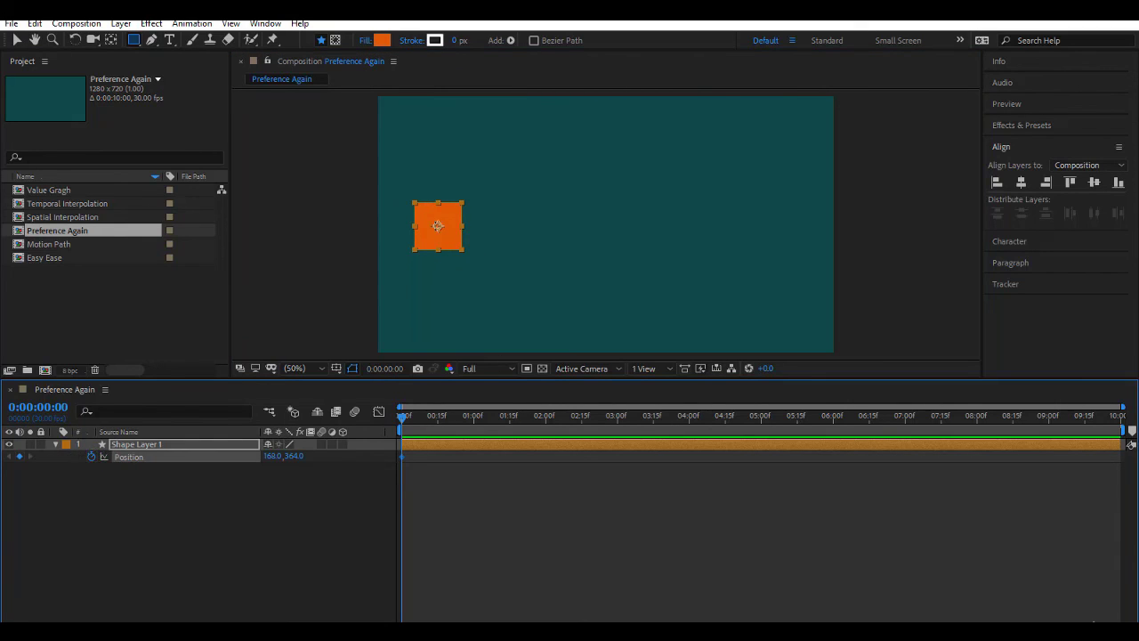
- Move the square horizontally to about 1080, 364 at 0:00:02:00 to add a second Position keyframe, and deselect it
left_click_drag(523, 418, 549, 426)
key("v")
left_click_drag(441, 233, 774, 252)
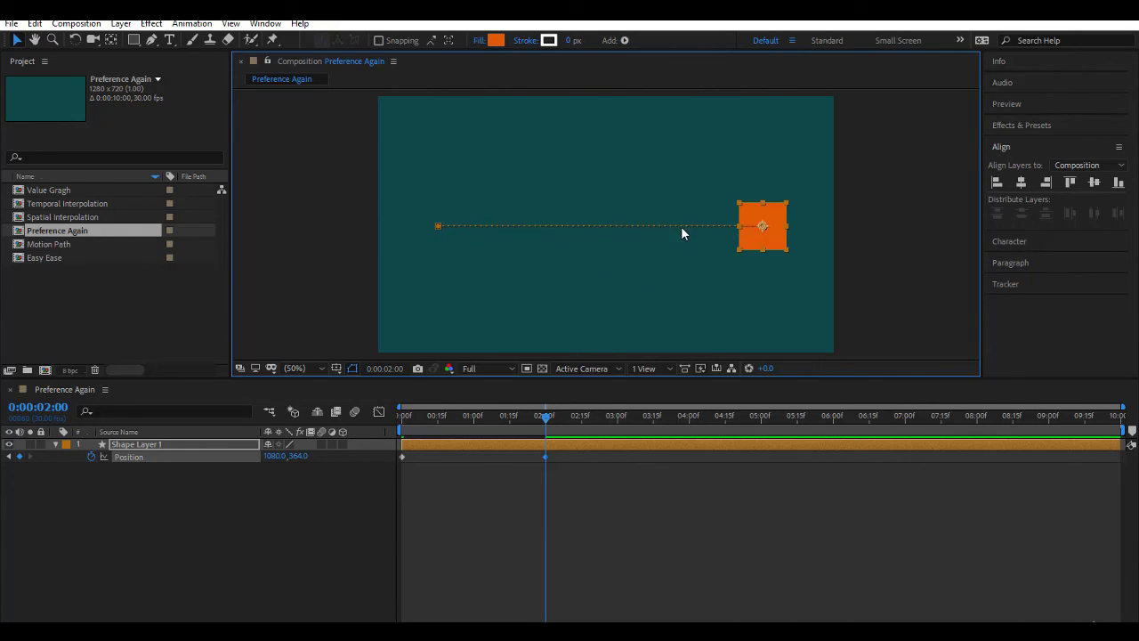
left_click(302, 281)
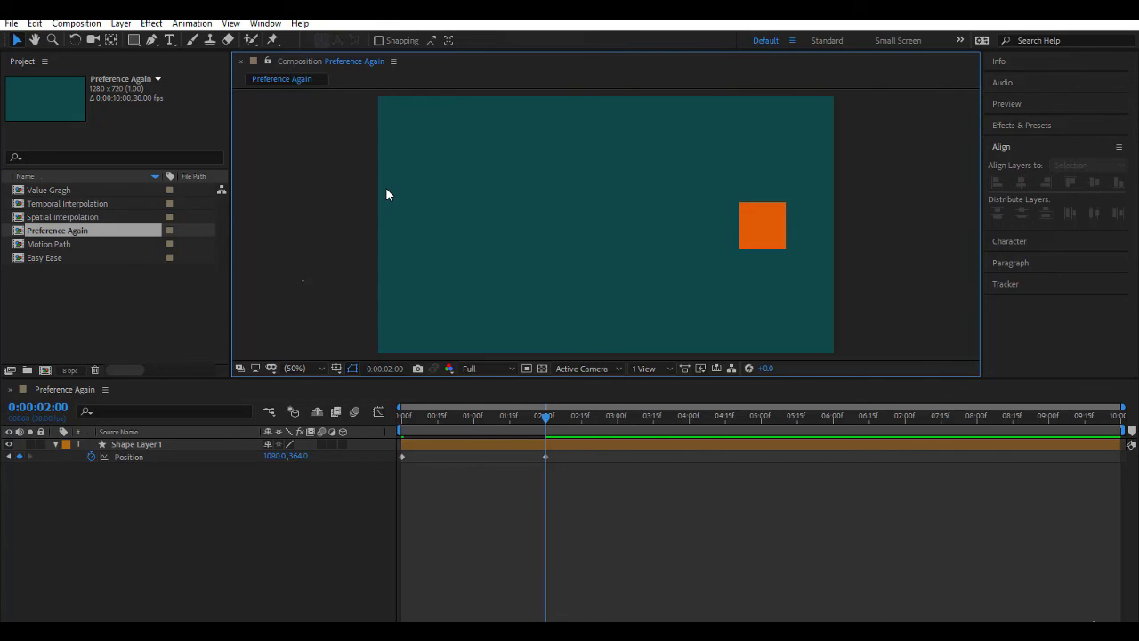
- Disable Default Spatial Interpolation to Linear in the General preferences
left_click(35, 24)
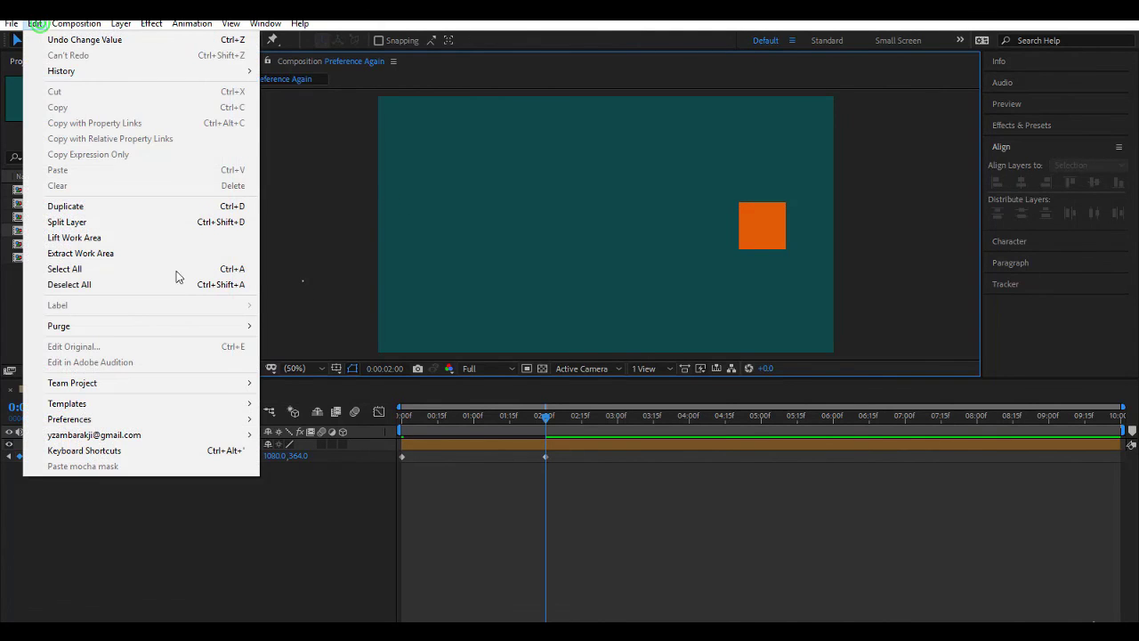
mouse_move(148, 419)
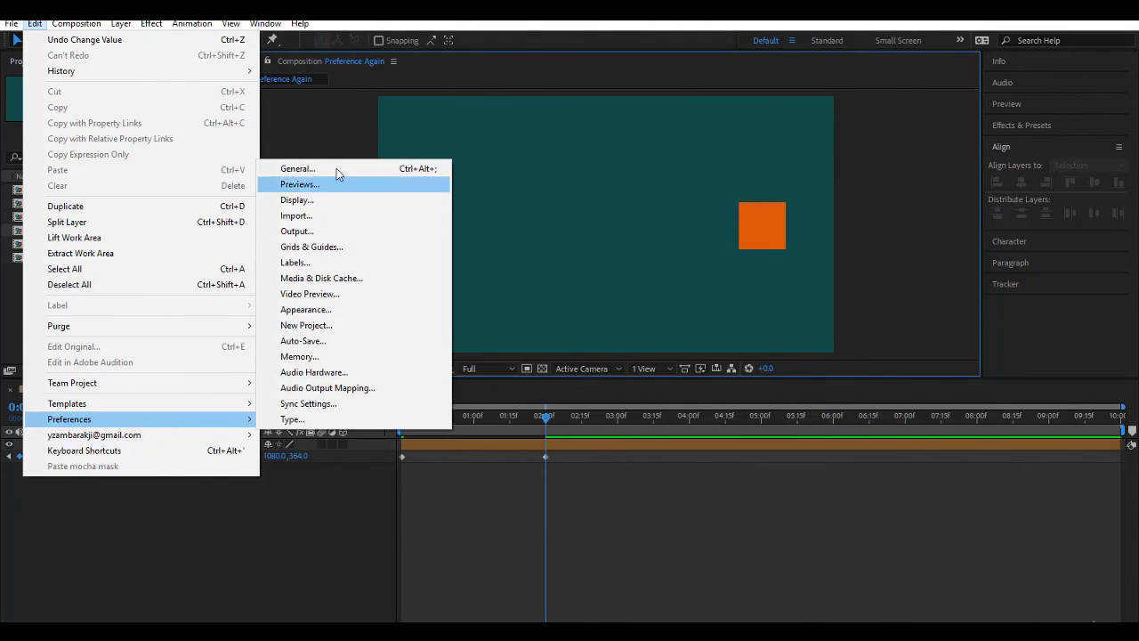
left_click(337, 169)
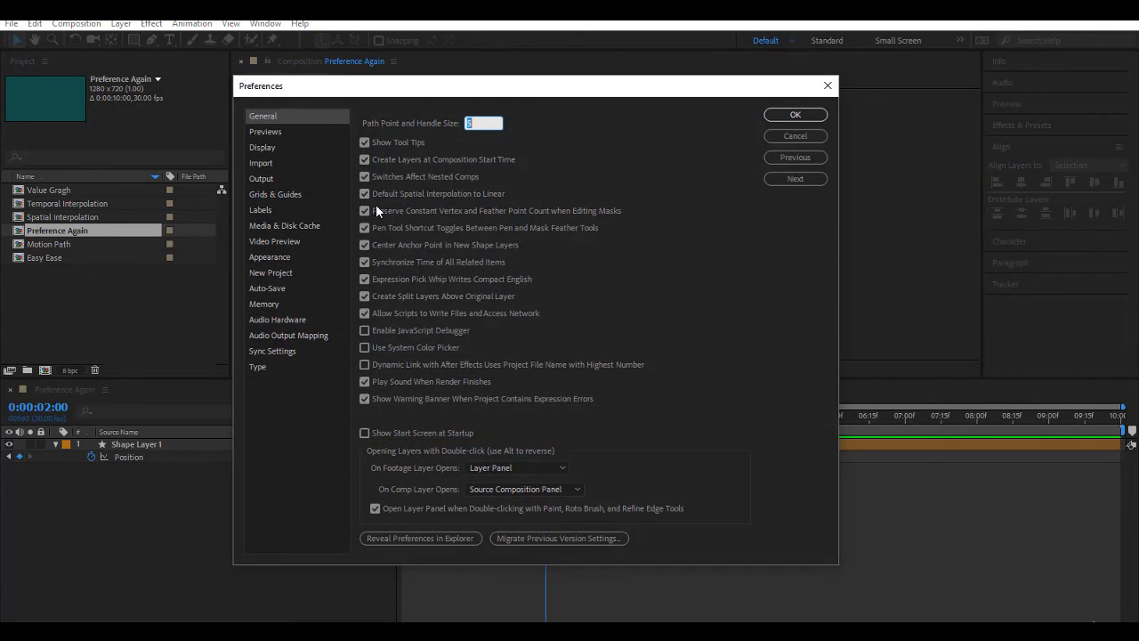
left_click(366, 194)
left_click(796, 115)
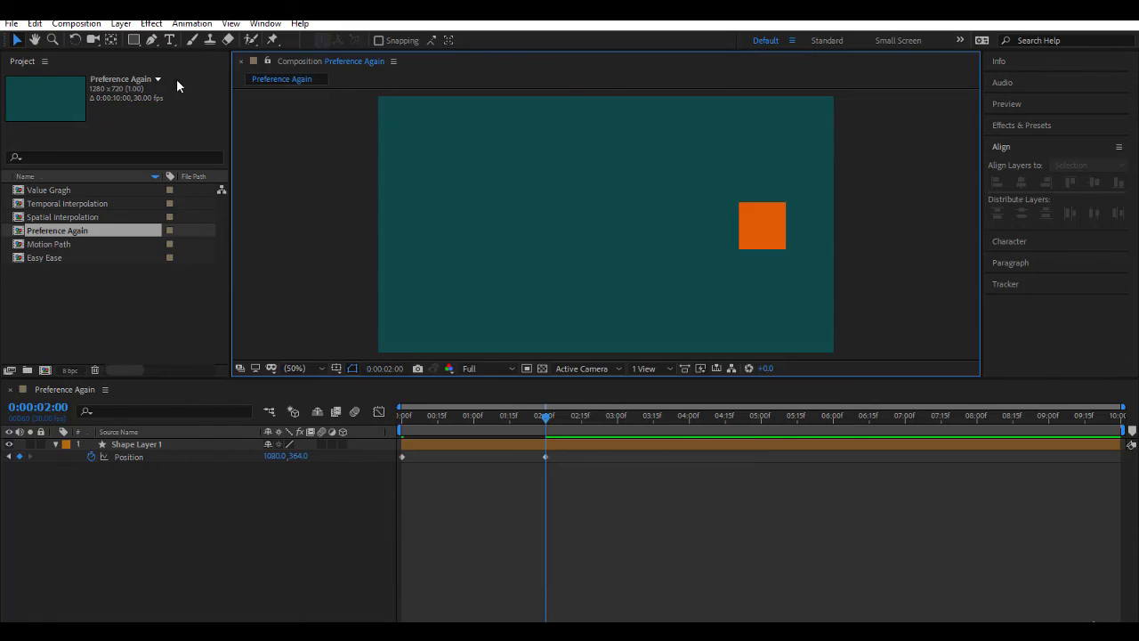
- Draw a second orange rectangle at about 139, 579 in the composition's lower left and add a Position keyframe at 0:00:02:00
left_click(134, 38)
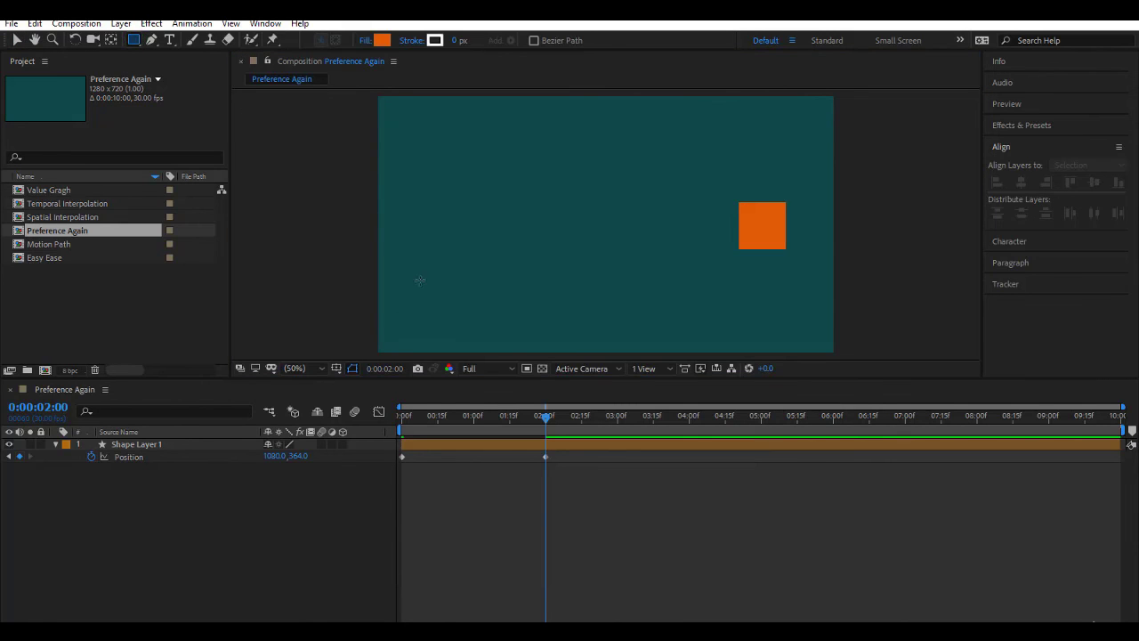
left_click_drag(402, 283, 453, 323)
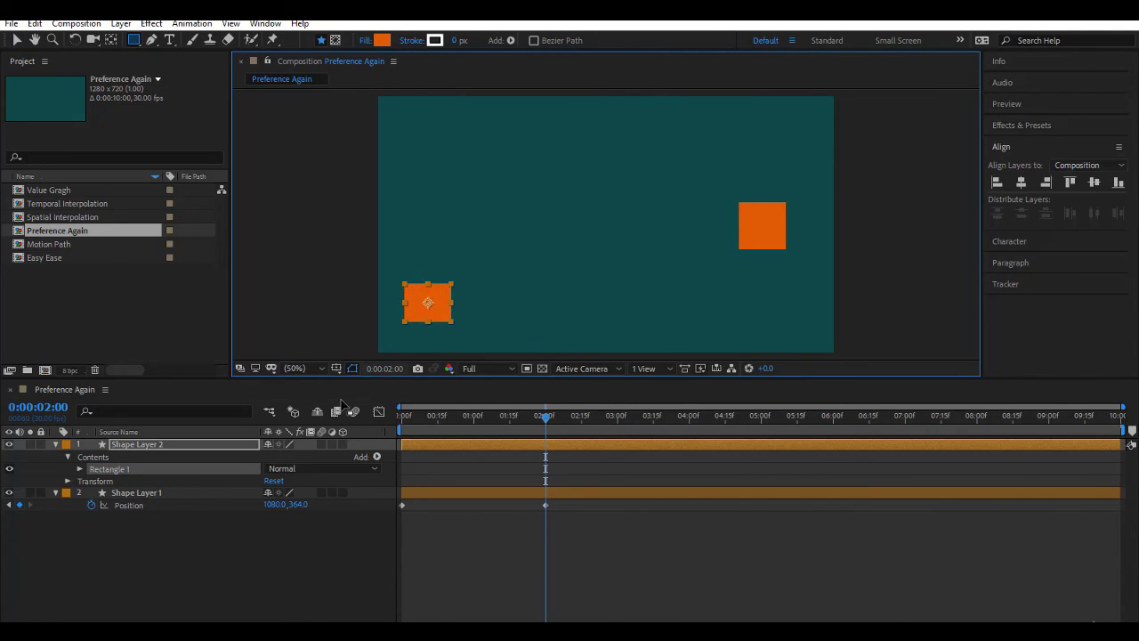
key("p")
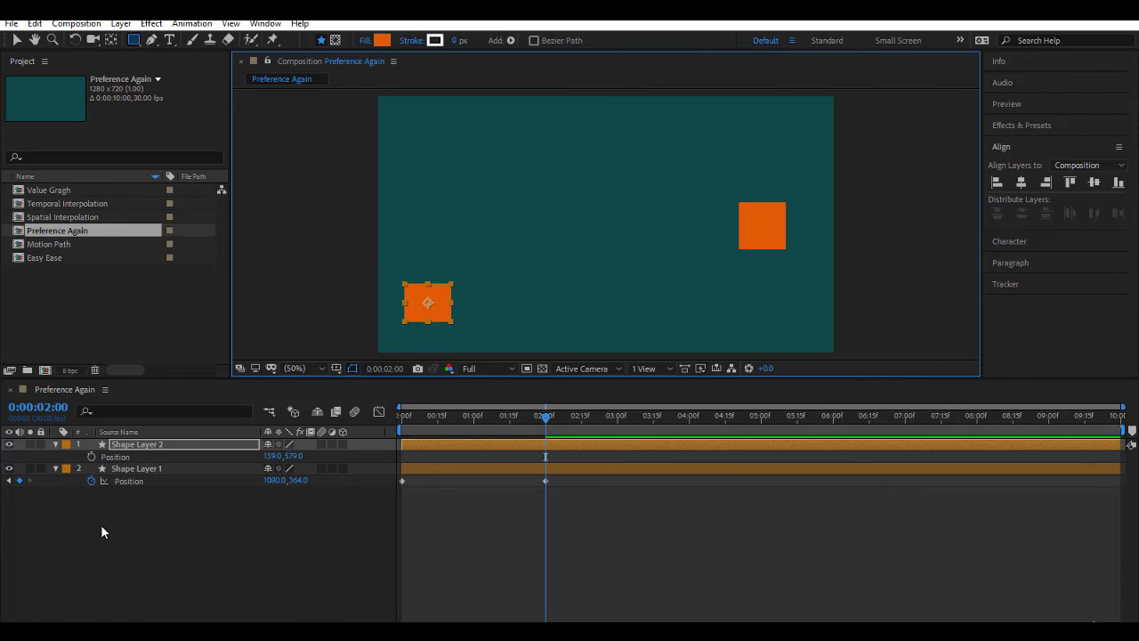
left_click(91, 455)
- Move the lower rectangle horizontally to about 1117, 579 at 0:00:03:27, and select both shape layers to show their motion paths
left_click_drag(546, 416, 681, 431)
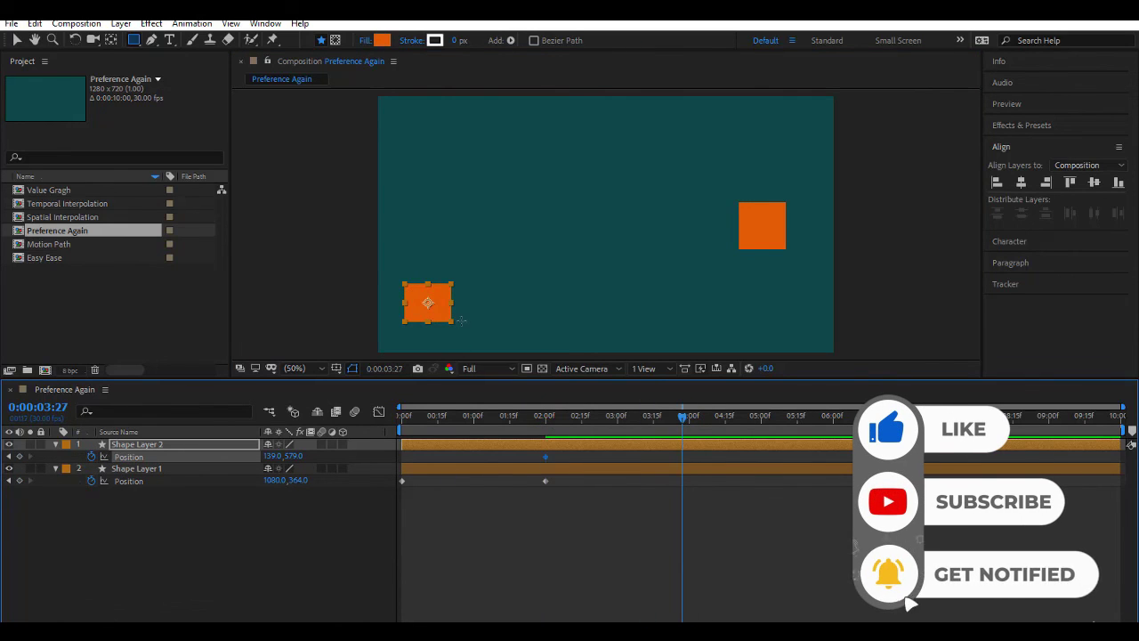
key("v")
left_click_drag(442, 310, 789, 298)
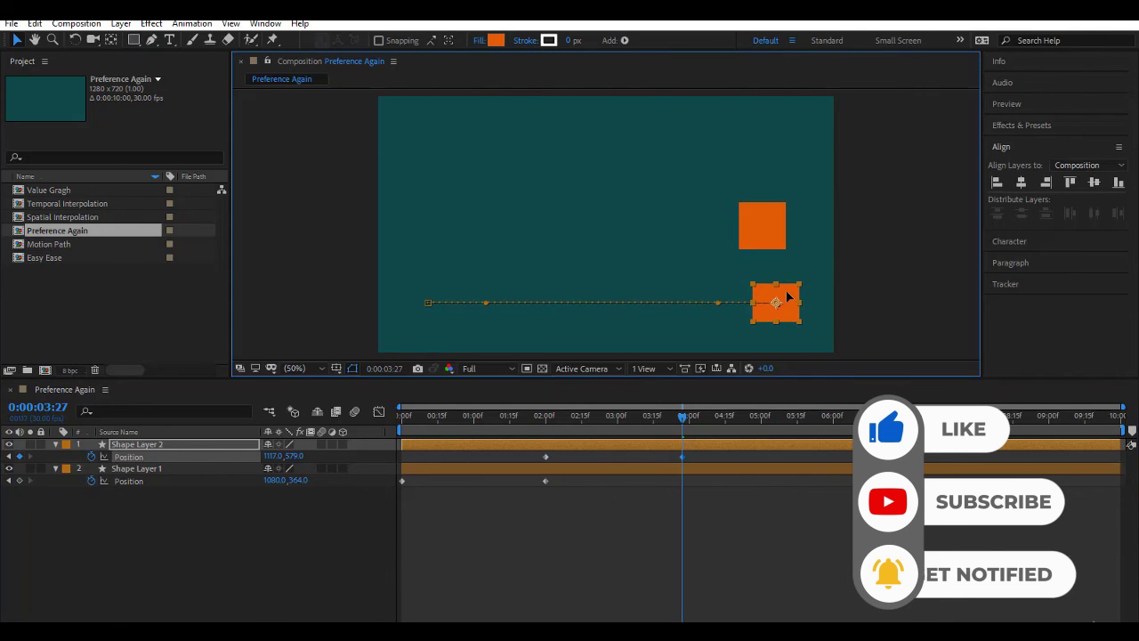
left_click(762, 228, "shift")
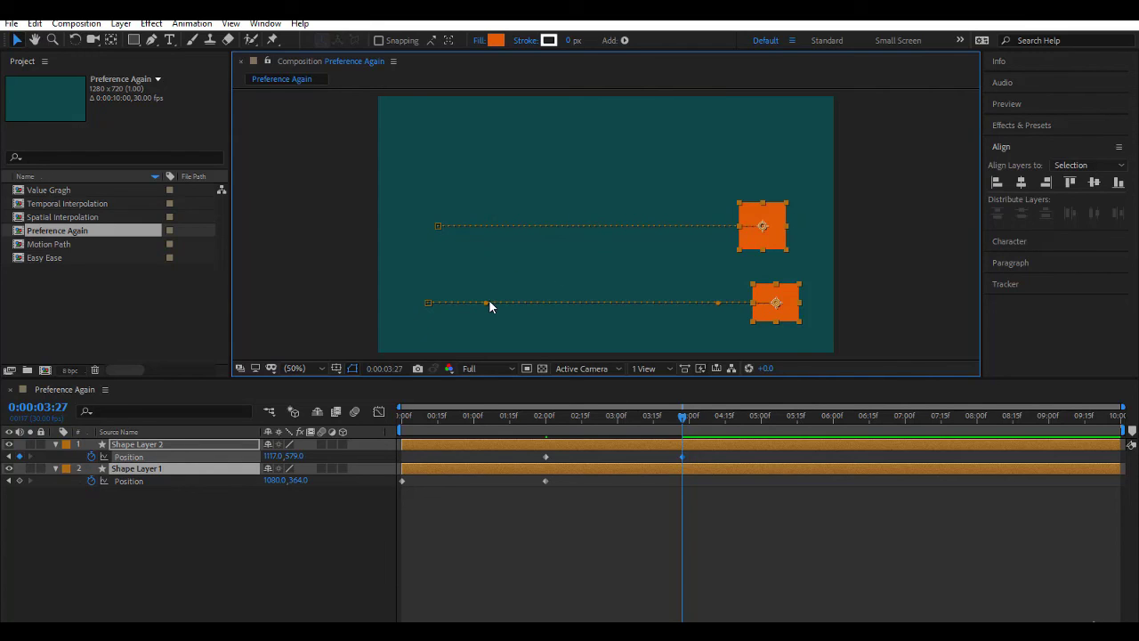
- Try bending the lower motion path into an S-curve with its two direction handles, and undo both adjustments
left_click_drag(486, 303, 492, 341)
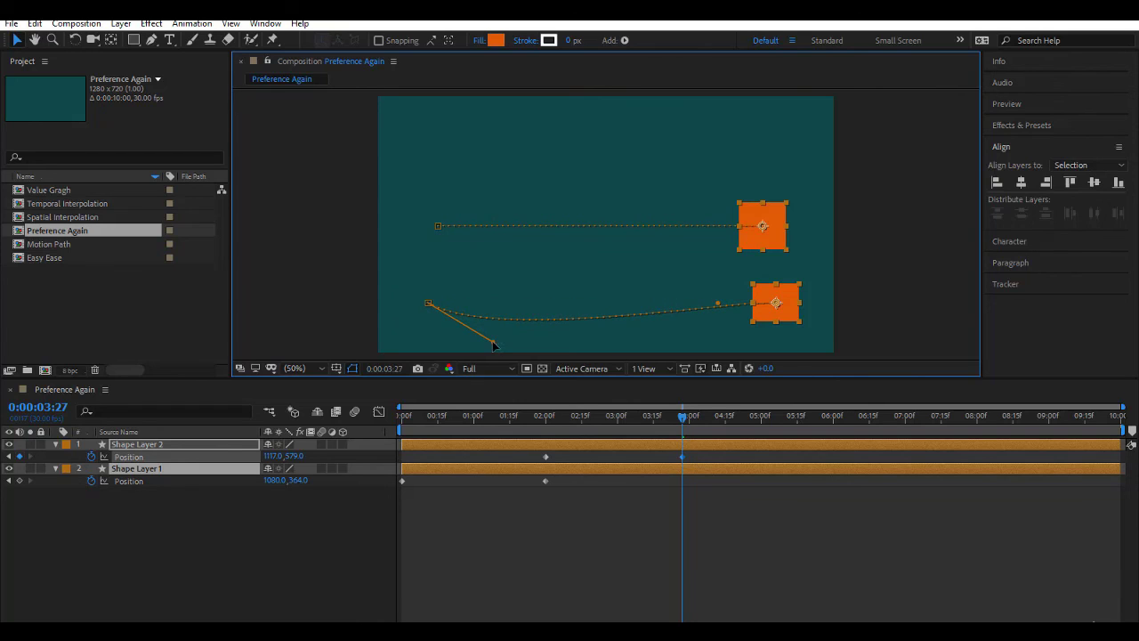
left_click(719, 303)
left_click_drag(719, 304, 566, 246)
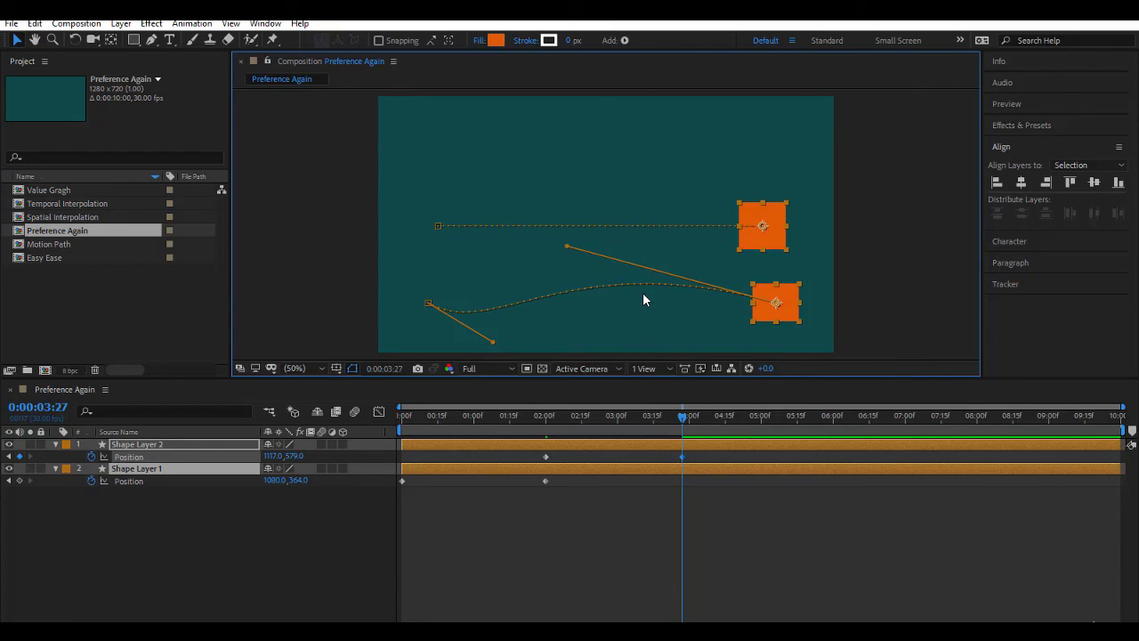
key("ctrl+z")
key("ctrl+z")
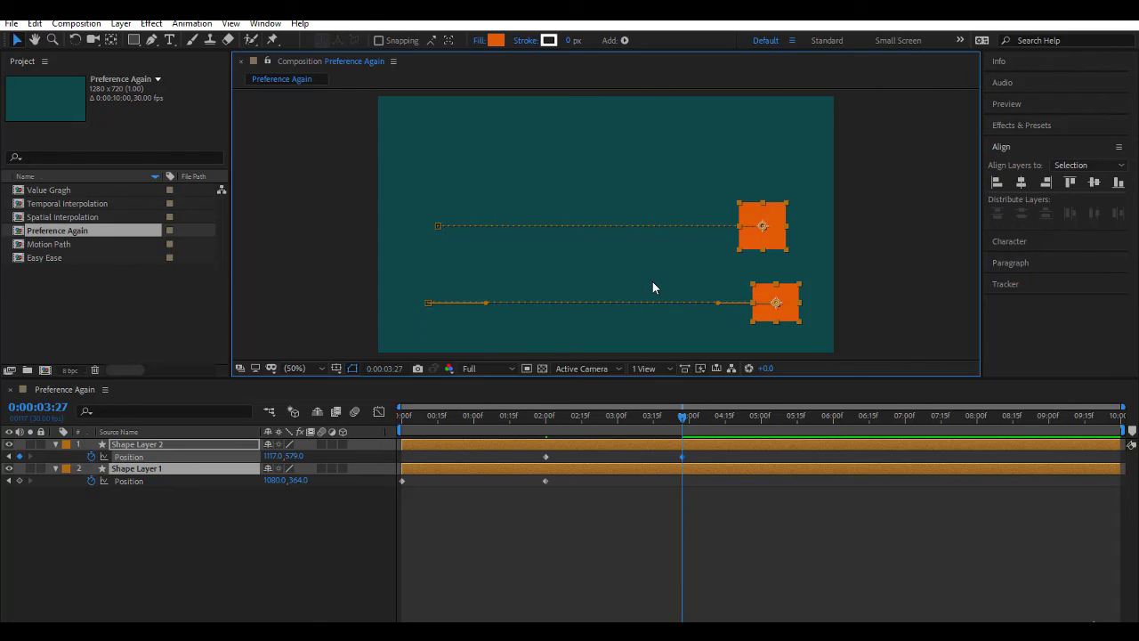
- At 0:00:05:15, move both shapes up to about 893, 285 and 856, 70, and bend the lower shape's last path segment with its handle
left_click_drag(682, 416, 795, 422)
left_click_drag(790, 308, 555, 213)
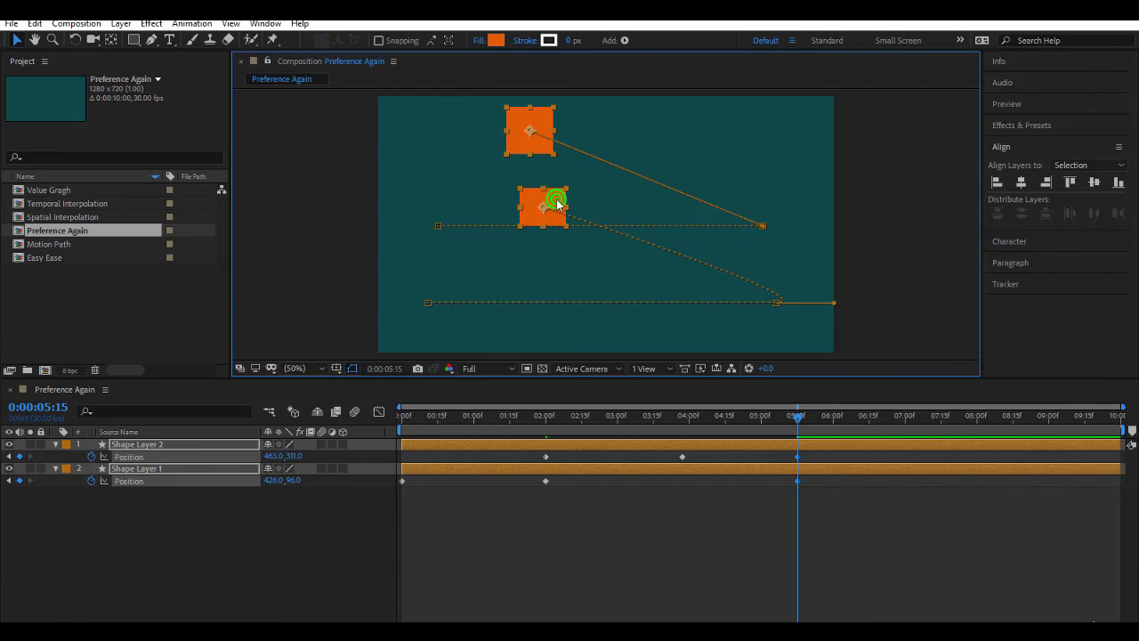
left_click_drag(550, 203, 695, 197)
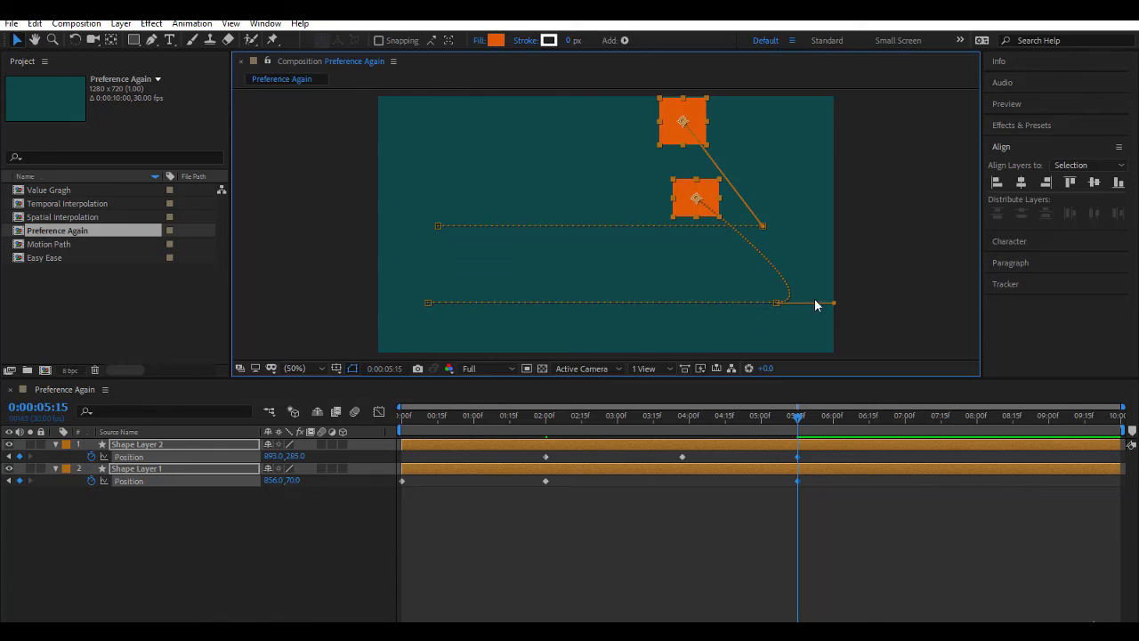
left_click_drag(834, 305, 547, 274)
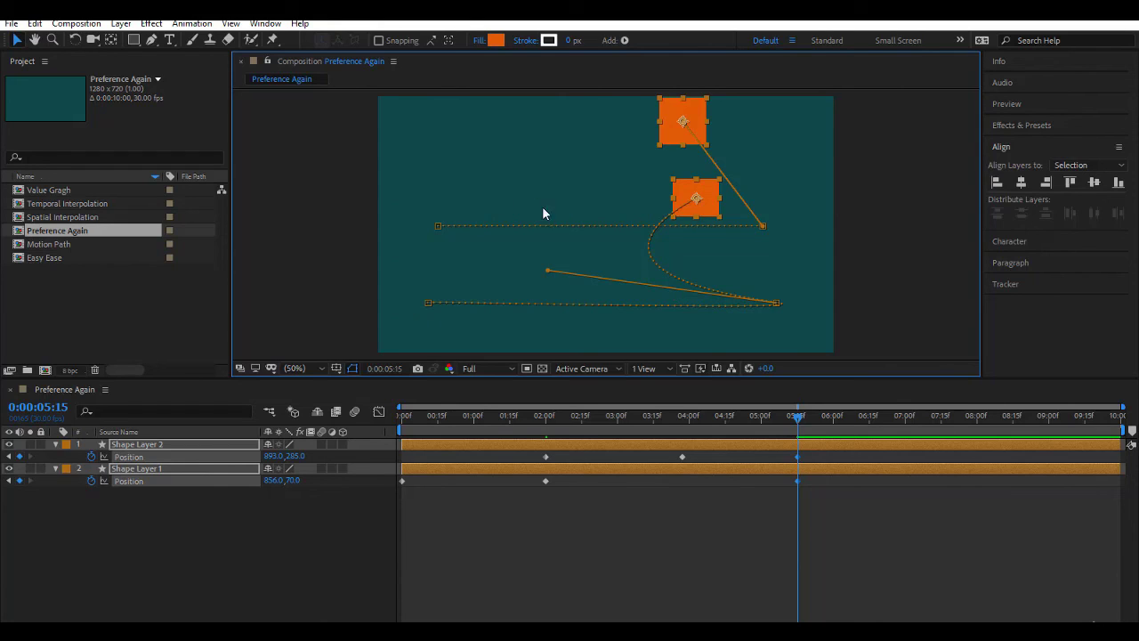
left_click(778, 217)
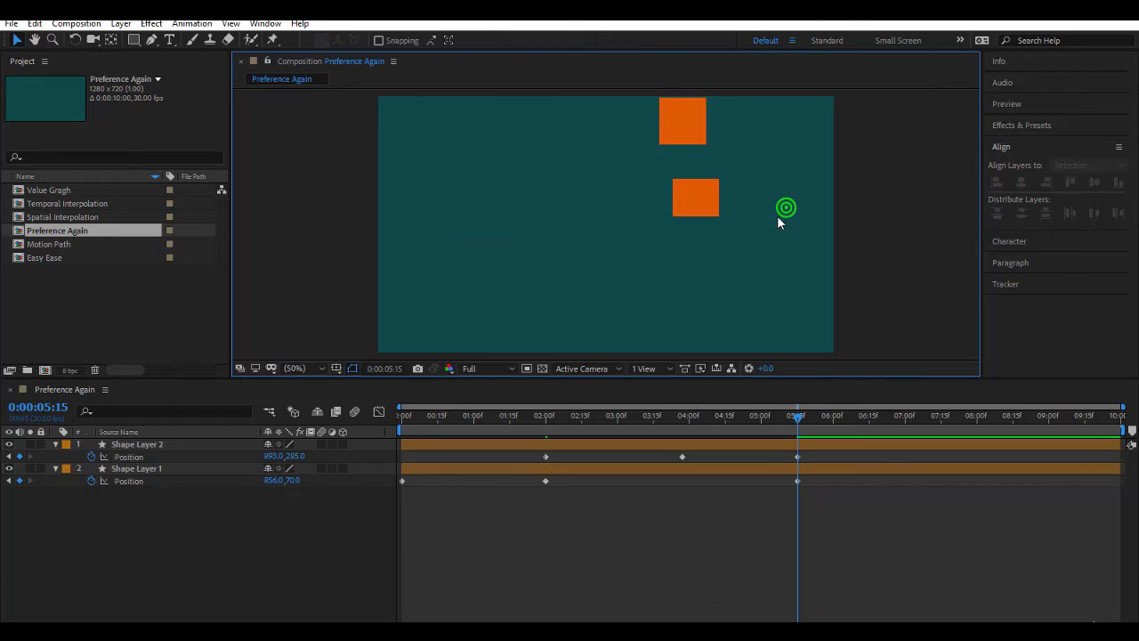
- Try Continuous Bezier temporal and spatial interpolation on all Position keyframes of Shape Layer 1, and undo the change
left_click(677, 112)
left_click(179, 483)
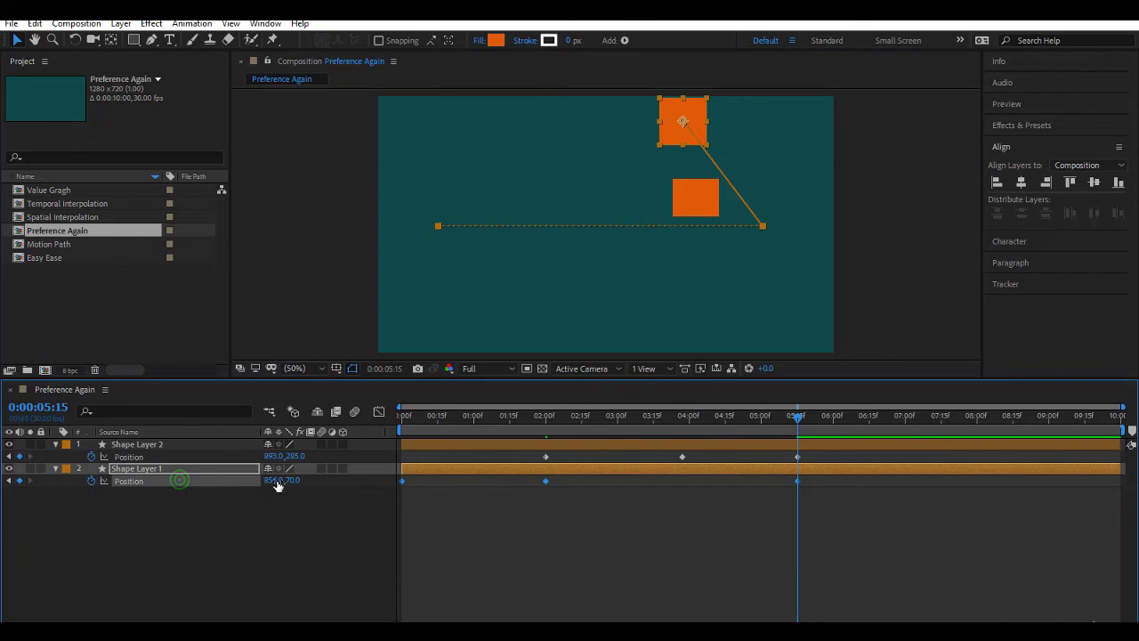
right_click(402, 482)
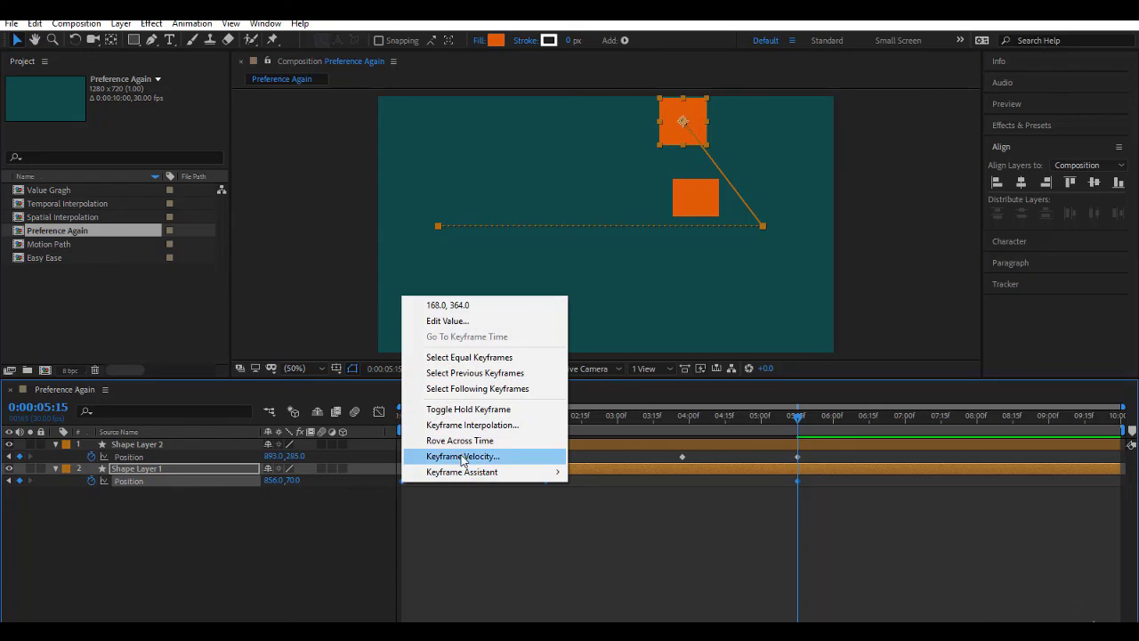
left_click(482, 428)
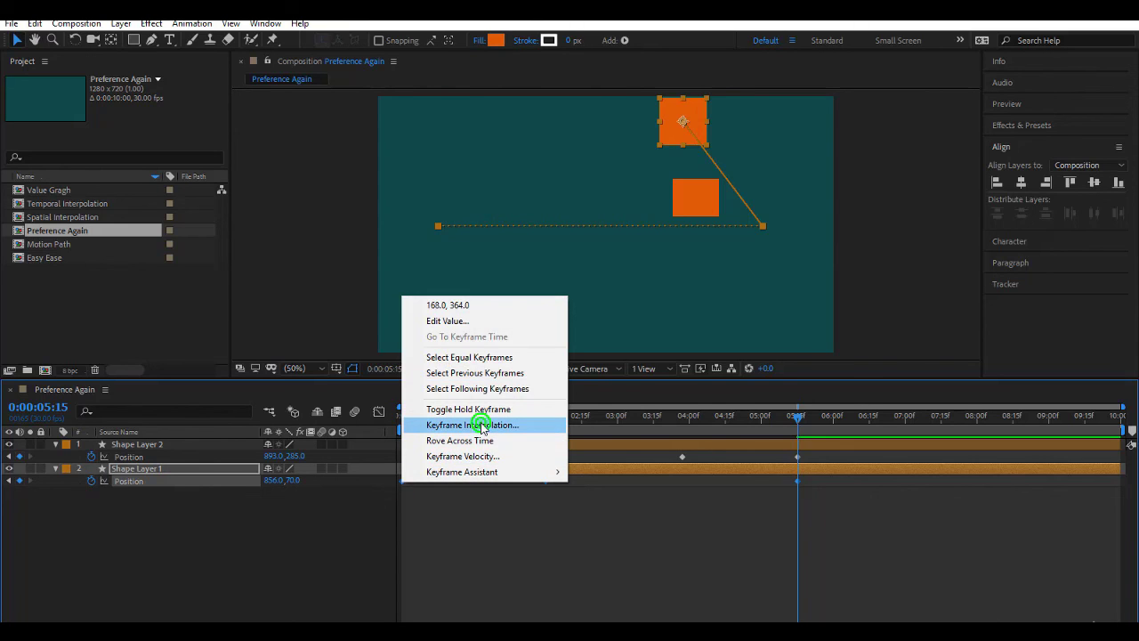
left_click(831, 245)
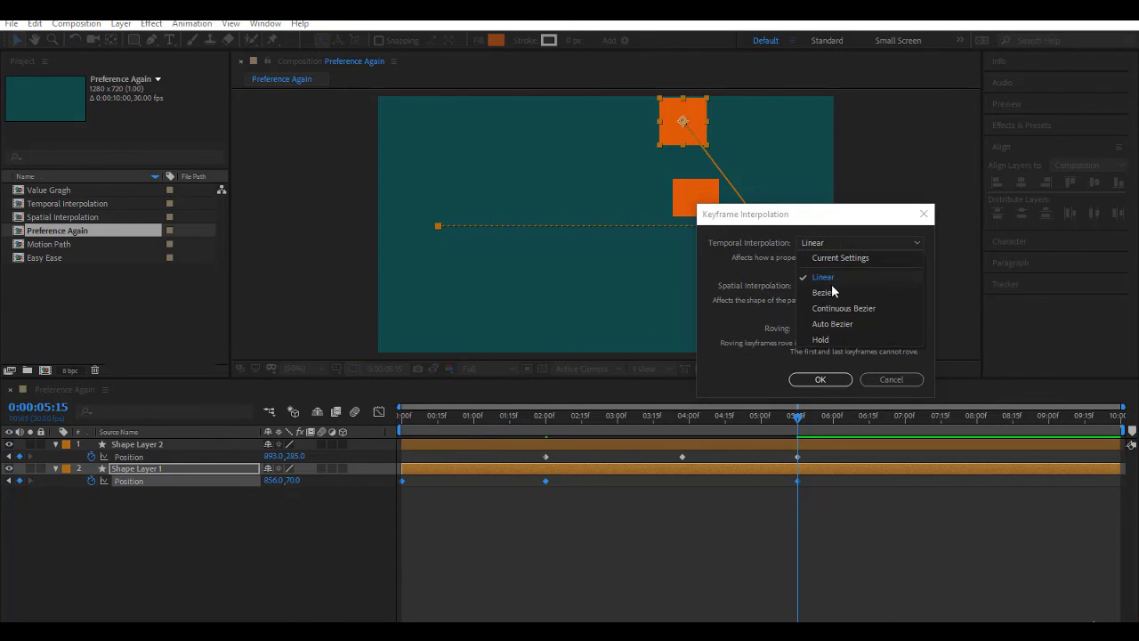
left_click(831, 307)
left_click(826, 285)
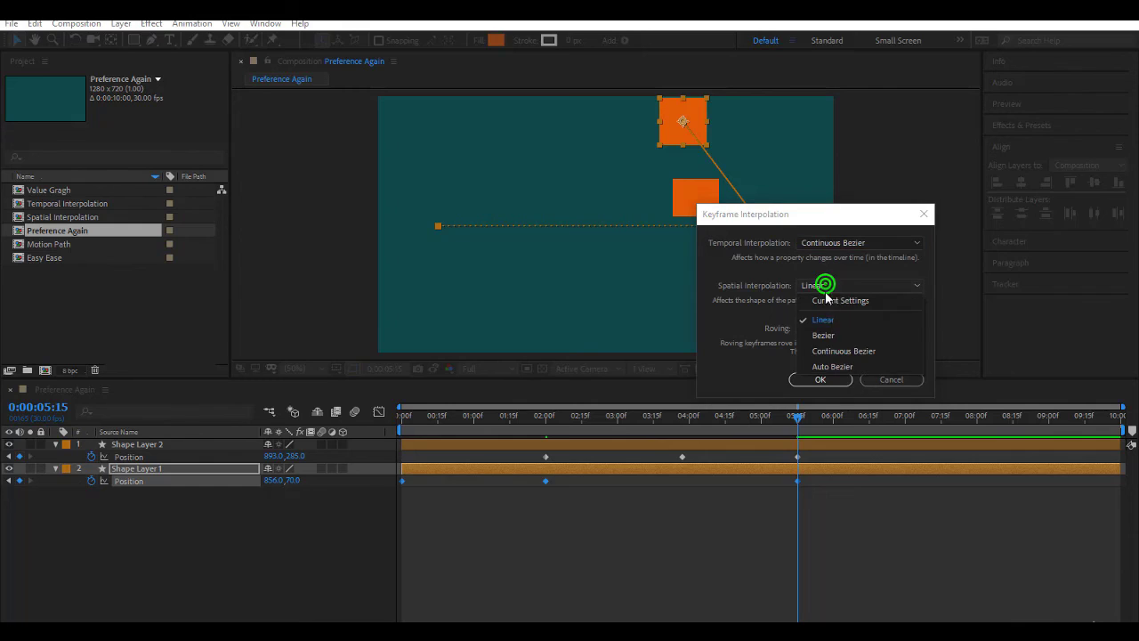
left_click(824, 352)
left_click(820, 380)
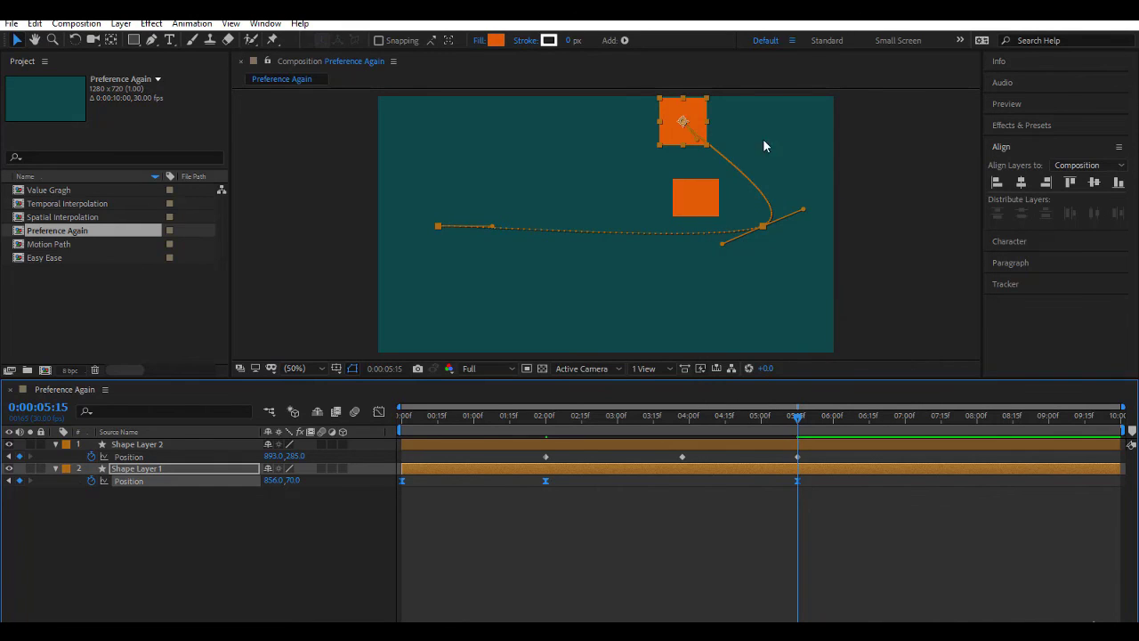
left_click(695, 212, "shift")
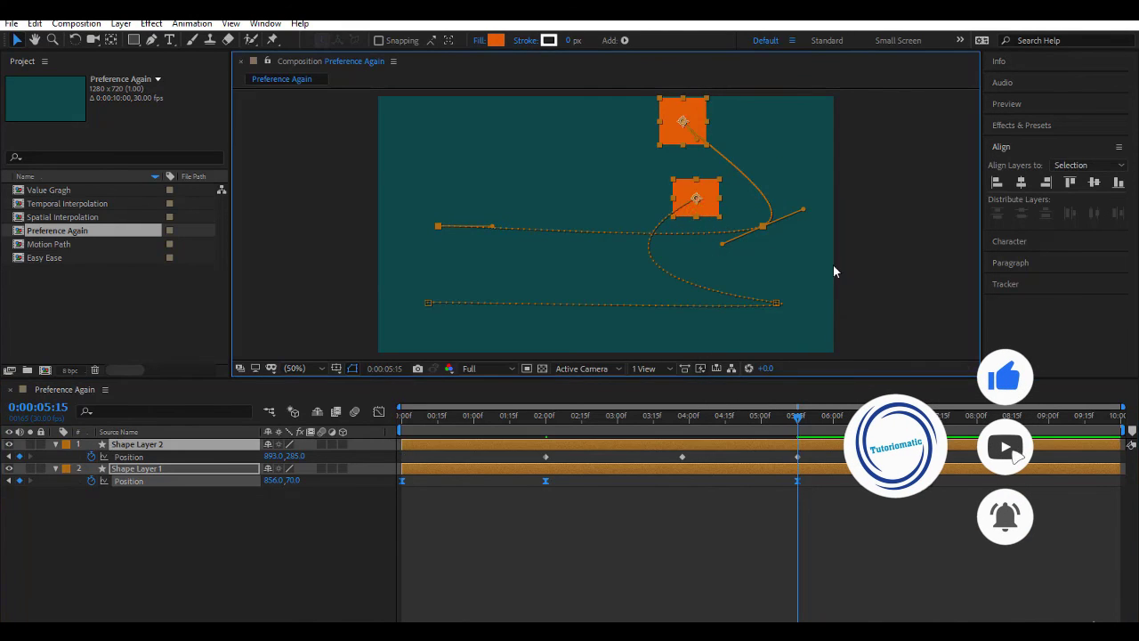
key("ctrl+z")
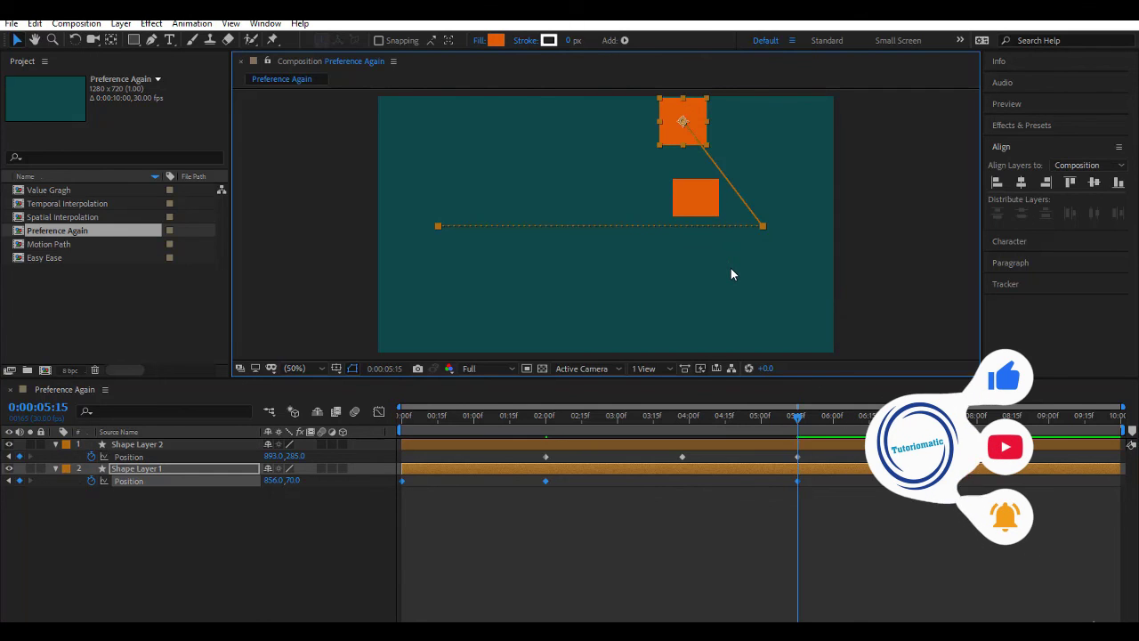
- Set the spatial interpolation of Shape Layer 2's middle Position keyframe to Linear
left_click(691, 197)
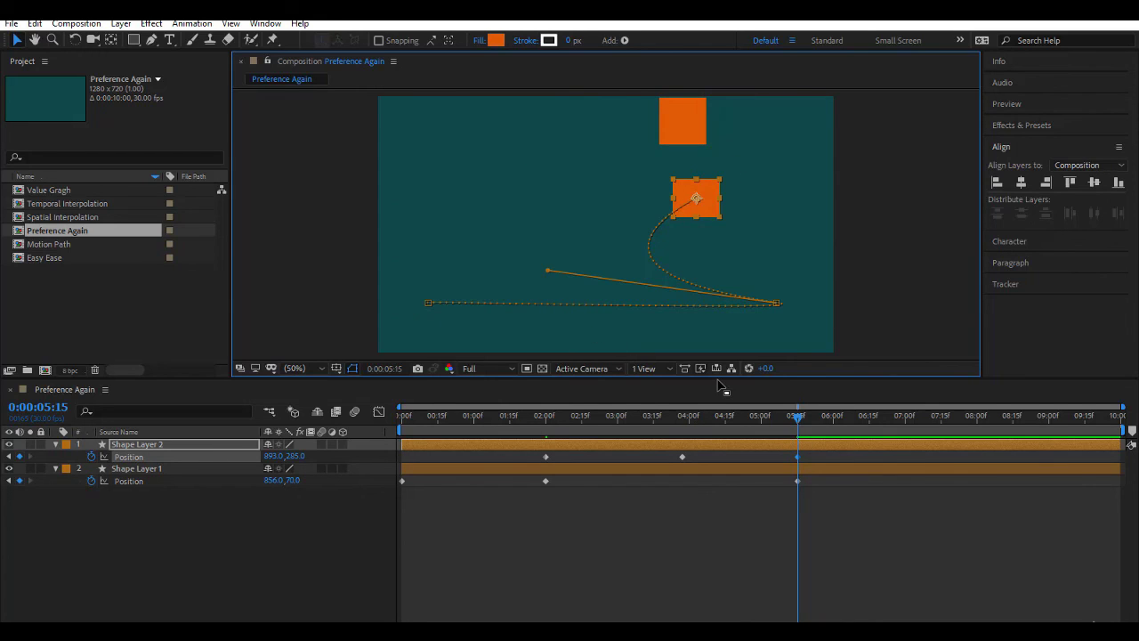
left_click(774, 302)
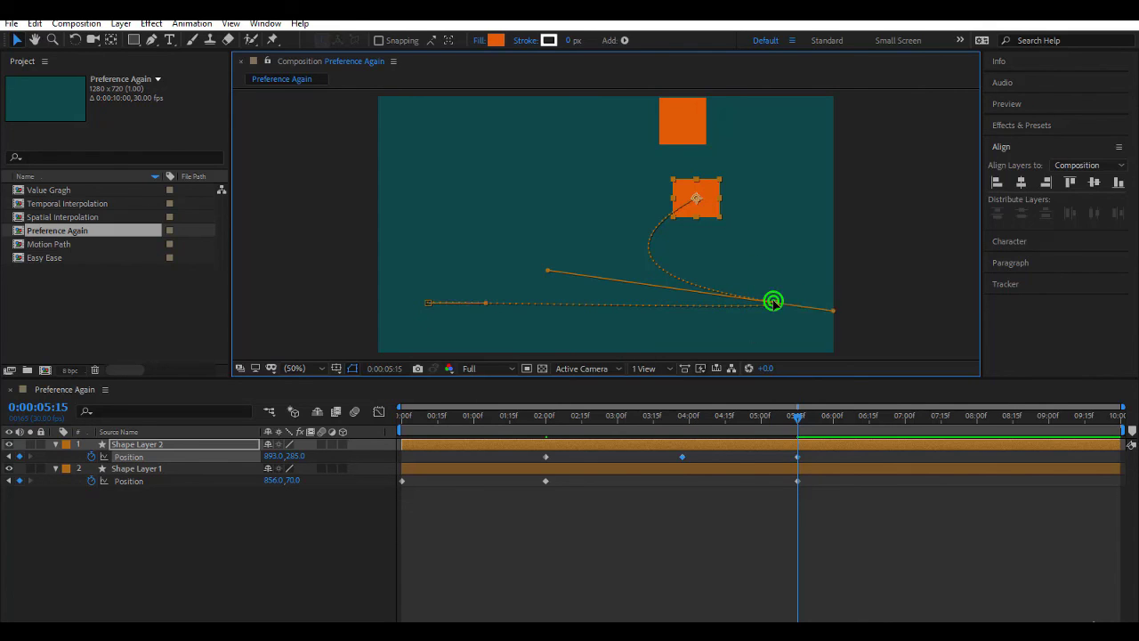
right_click(774, 305)
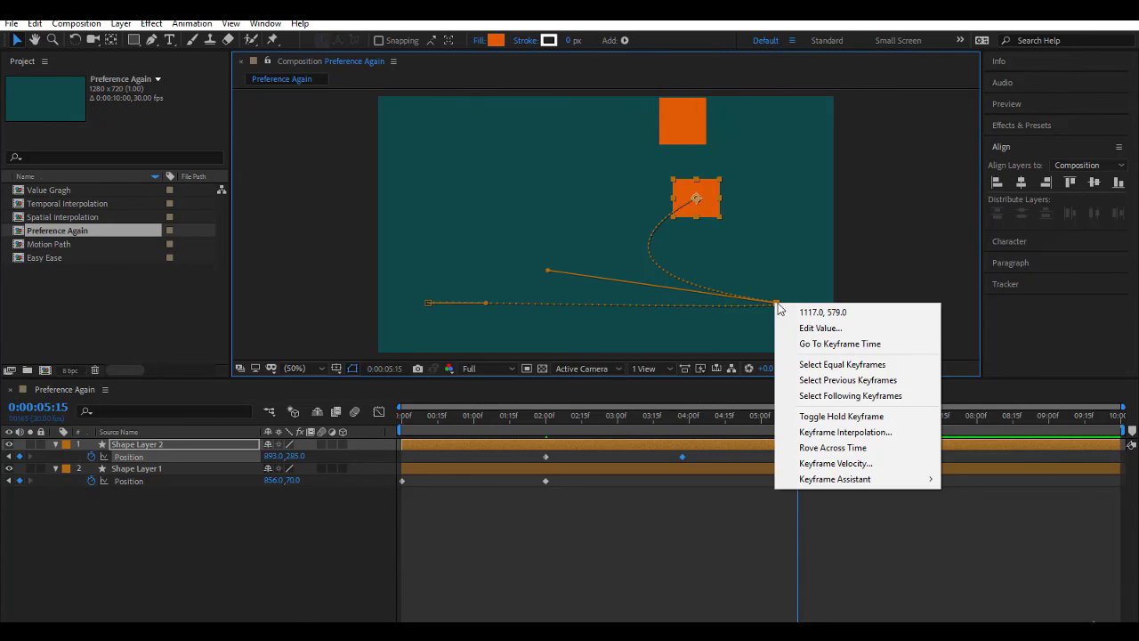
left_click(841, 435)
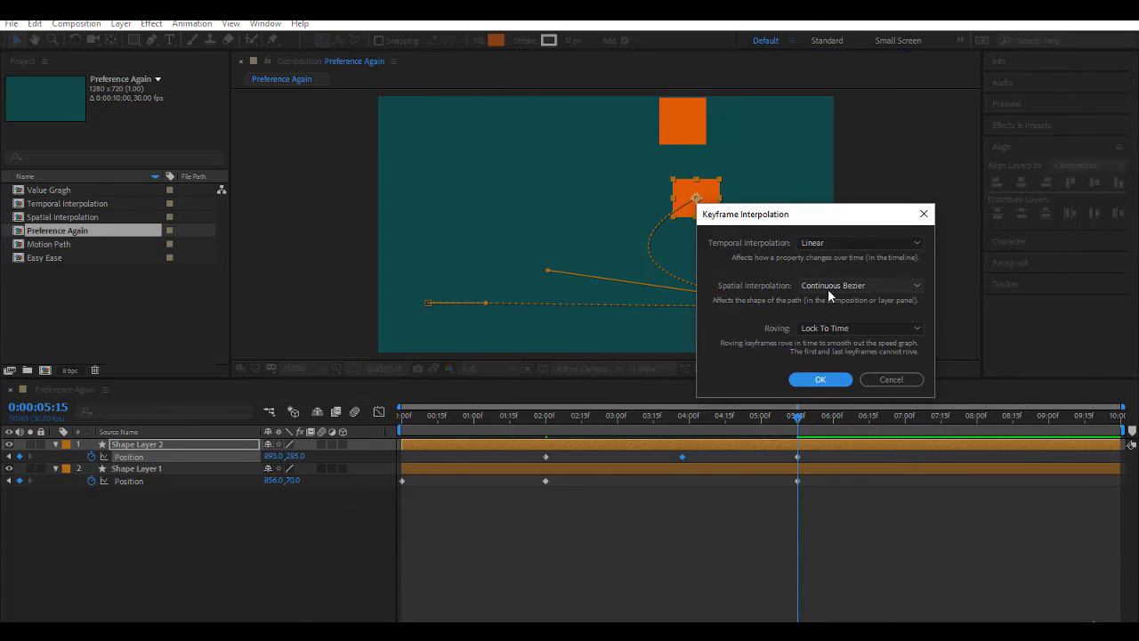
left_click(829, 287)
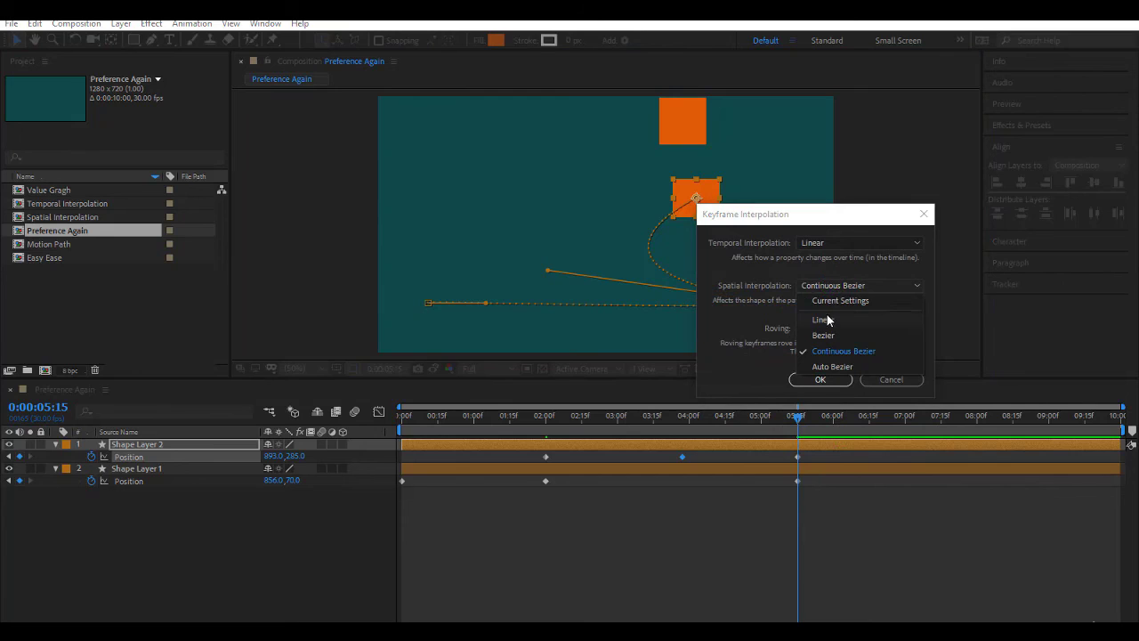
left_click(829, 313)
left_click(819, 380)
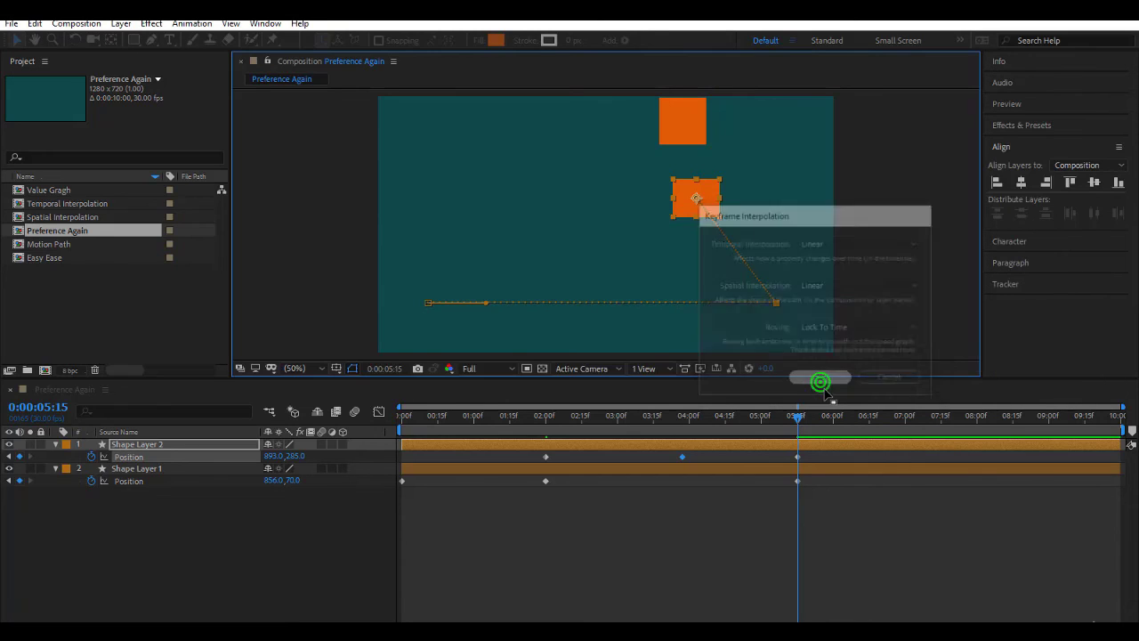